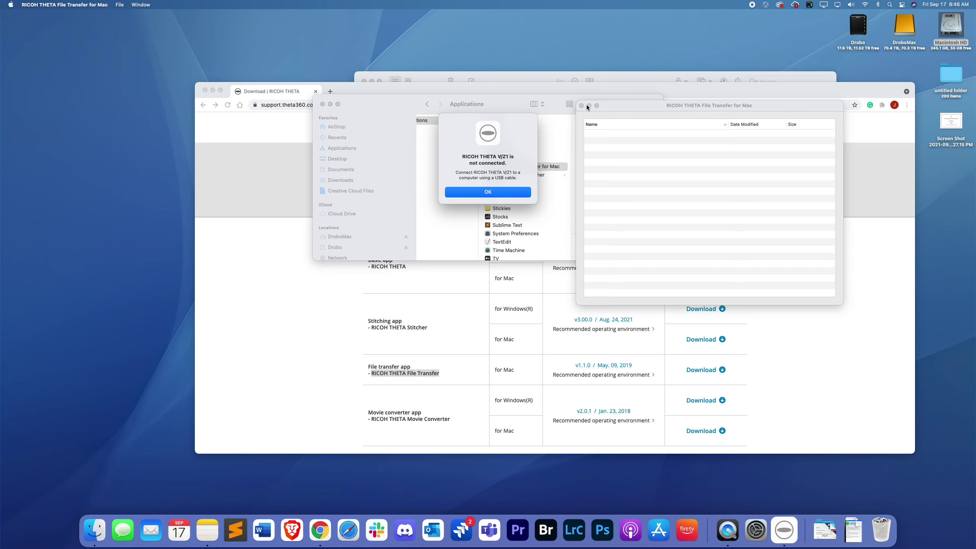
Step: Dismiss the camera connection alert, close the file transfer and Applications windows, and minimize the browser and notes windows
{"action": "left_click", "coordinate": [476, 193]}
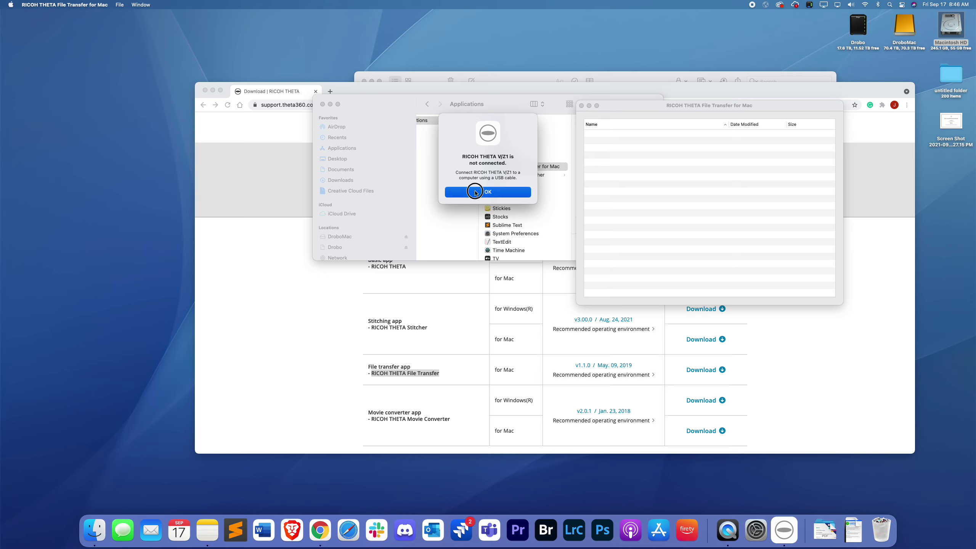
{"action": "left_click", "coordinate": [581, 105]}
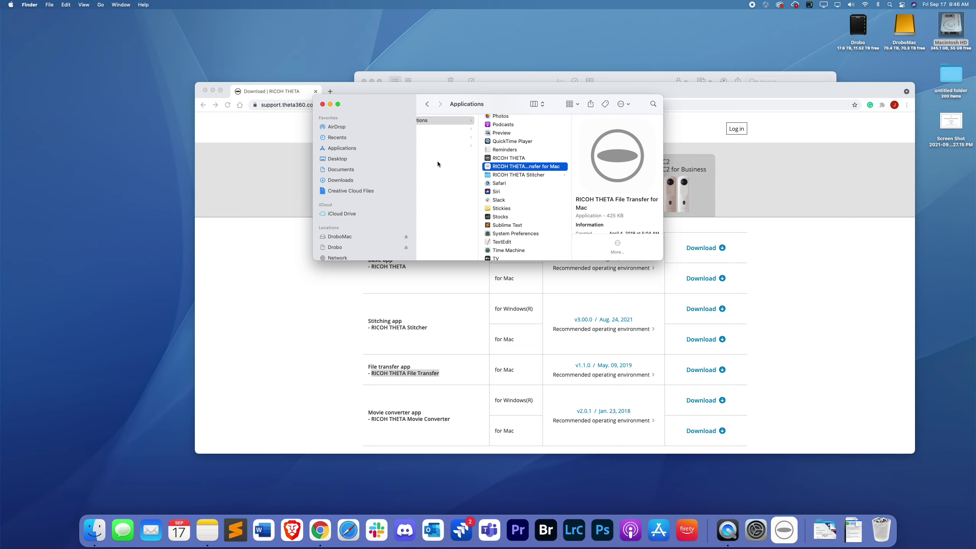
{"action": "left_click", "coordinate": [323, 103]}
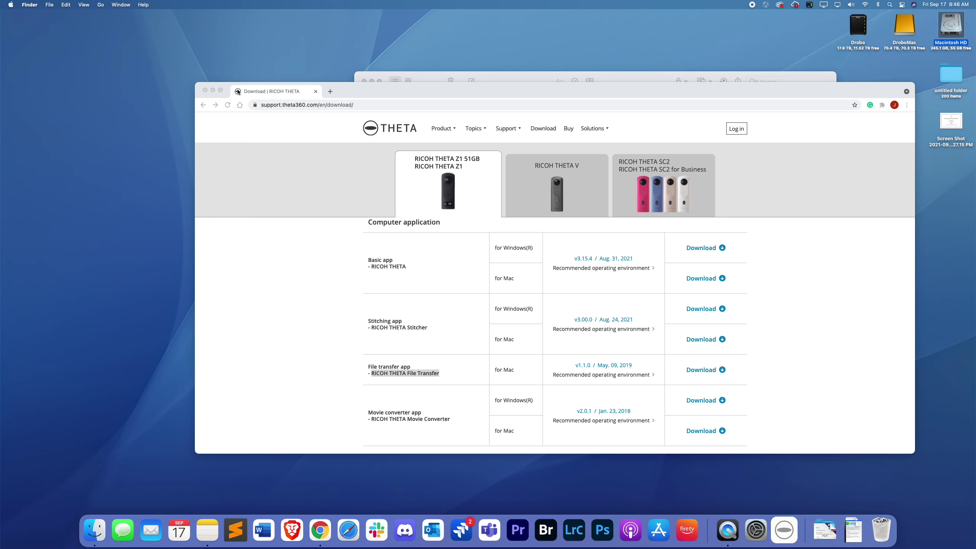
{"action": "left_click", "coordinate": [213, 91]}
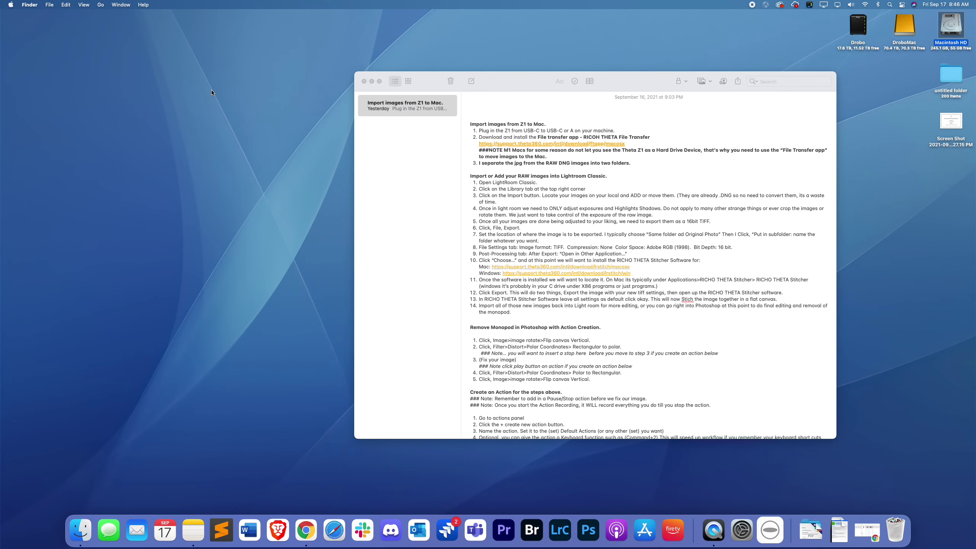
{"action": "left_click", "coordinate": [373, 82]}
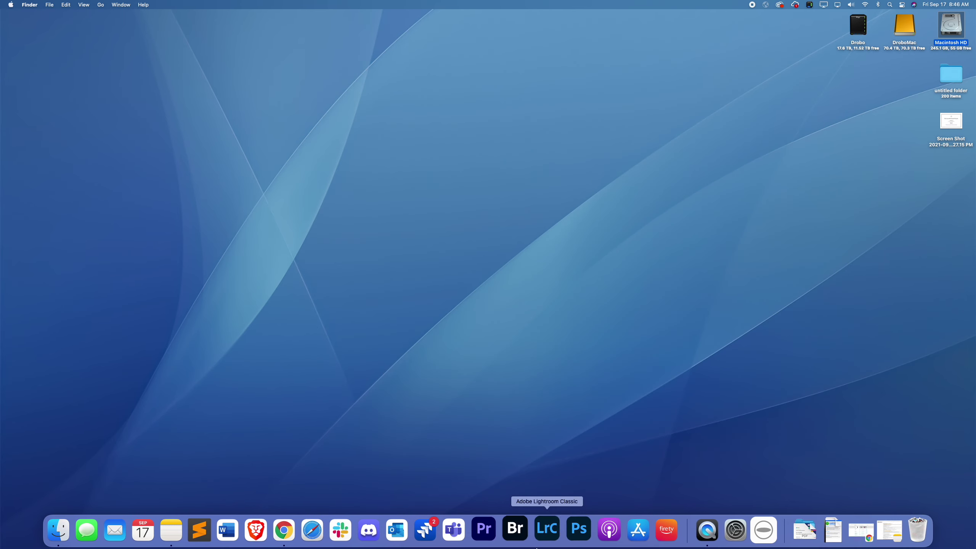
Step: Switch to Lightroom Classic and show R0010365.DNG from the 2021-09-16 folder as a single large image in the Library
{"action": "left_click", "coordinate": [542, 540]}
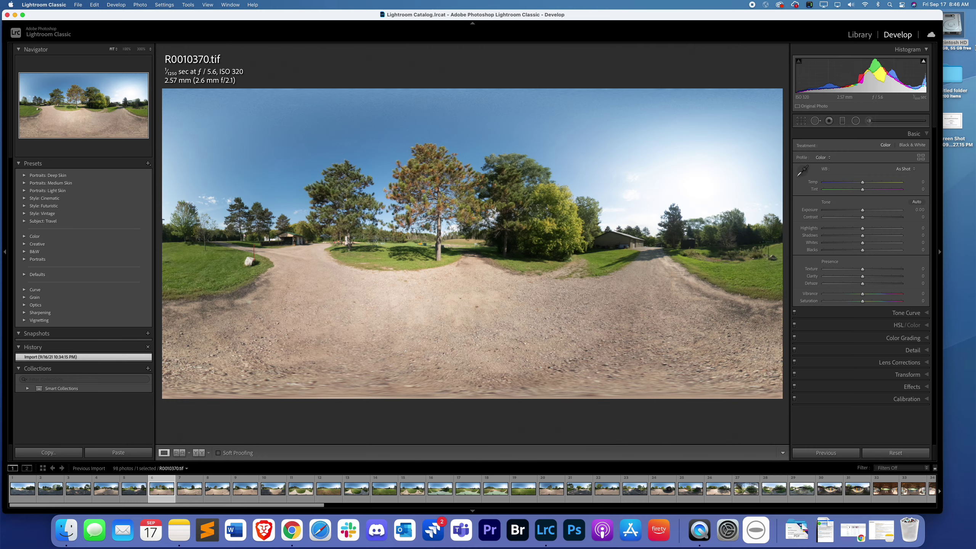
{"action": "left_click", "coordinate": [857, 34]}
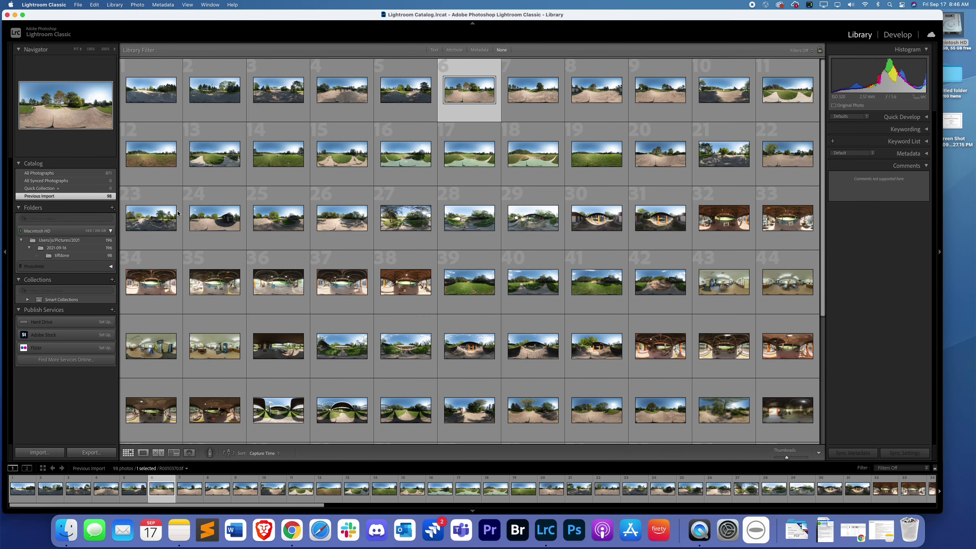
{"action": "left_click", "coordinate": [57, 248]}
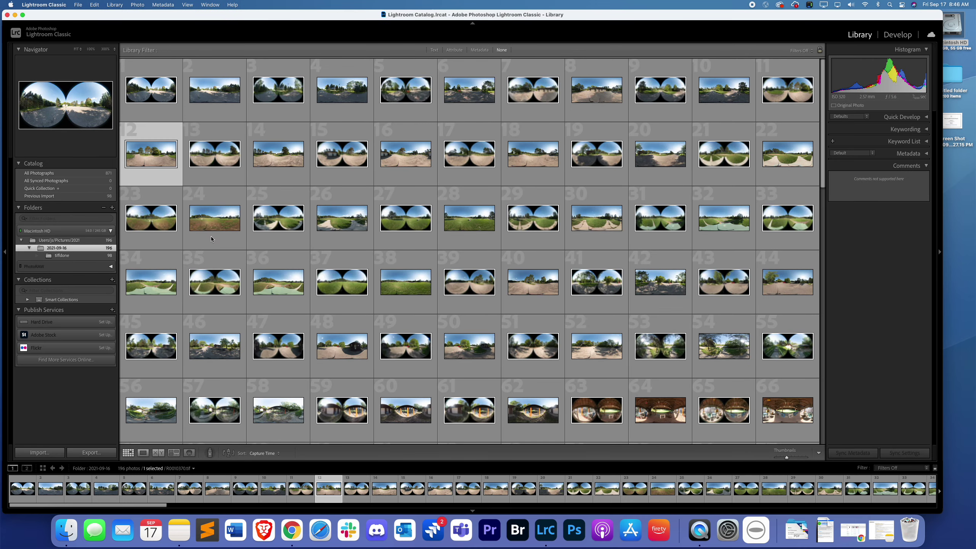
{"action": "left_click", "coordinate": [152, 89]}
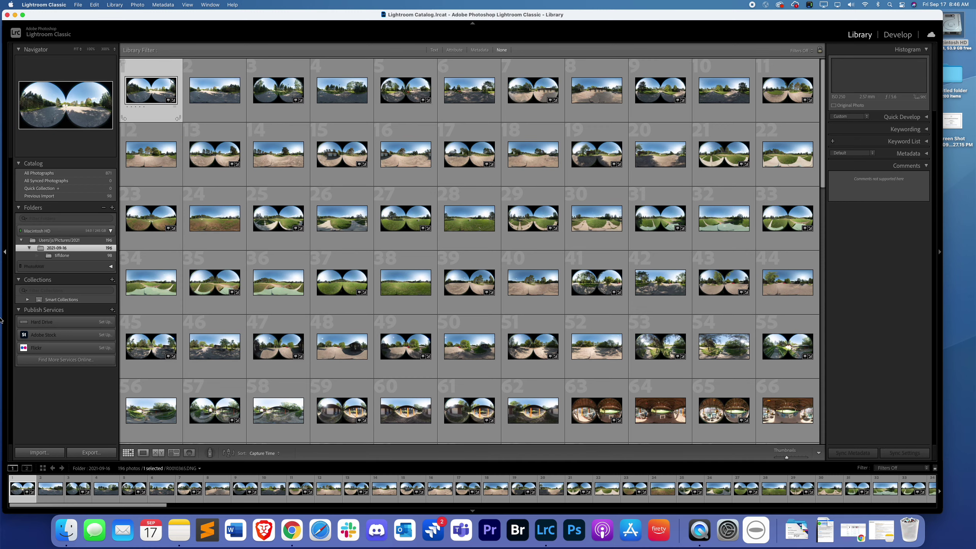
{"action": "left_click", "coordinate": [144, 452]}
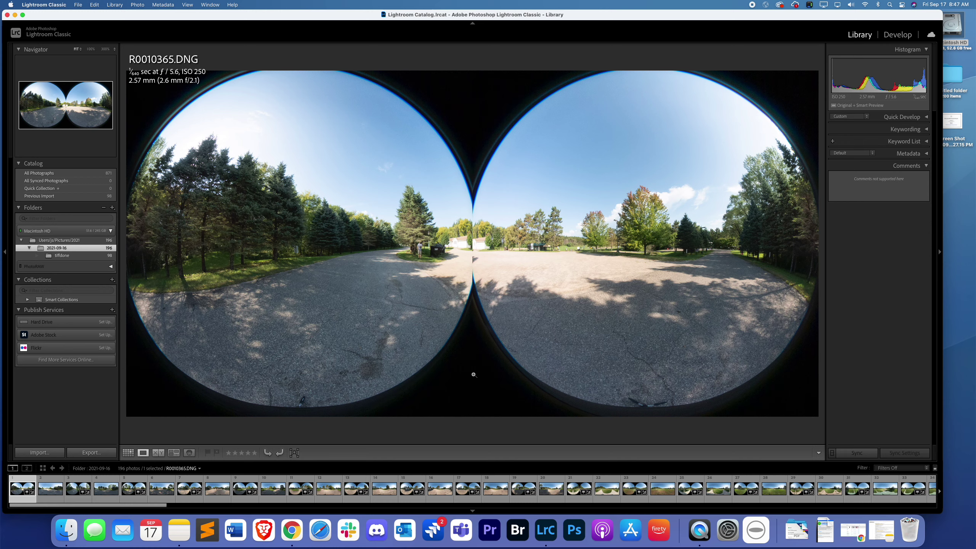
Step: Examine the Develop settings and edit history of R0010365.DNG and return to the Library
{"action": "left_click", "coordinate": [898, 35]}
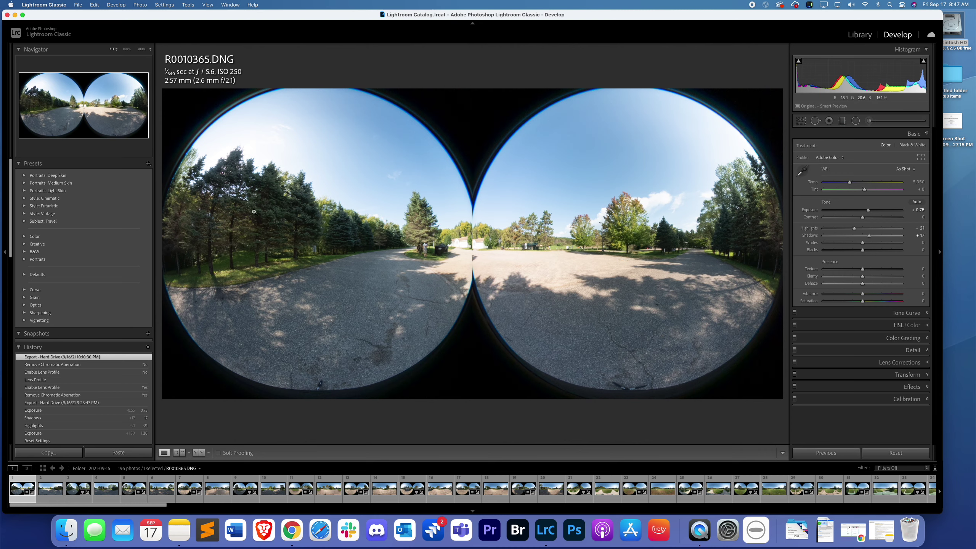
{"action": "scroll", "coordinate": [85, 346], "scroll_direction": "down", "scroll_amount": 1}
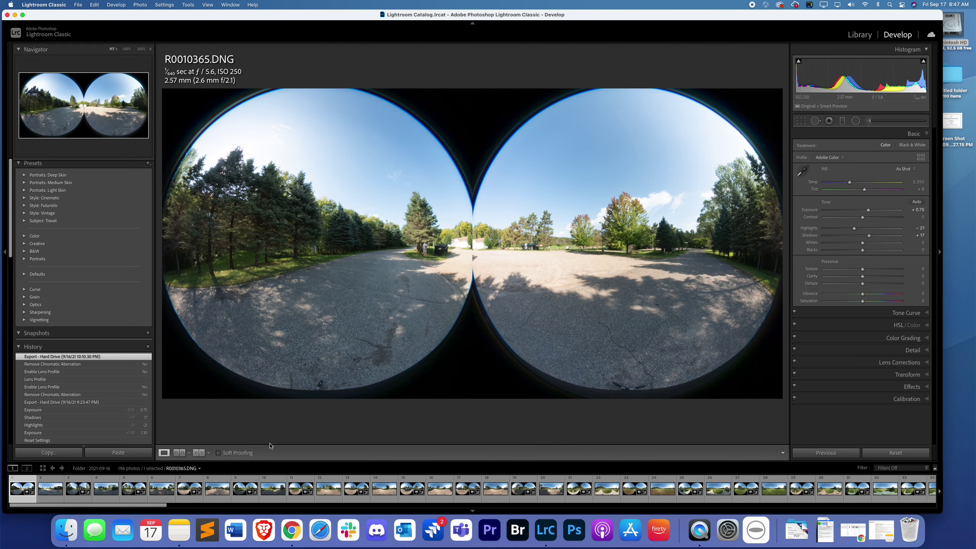
{"action": "left_click", "coordinate": [862, 34]}
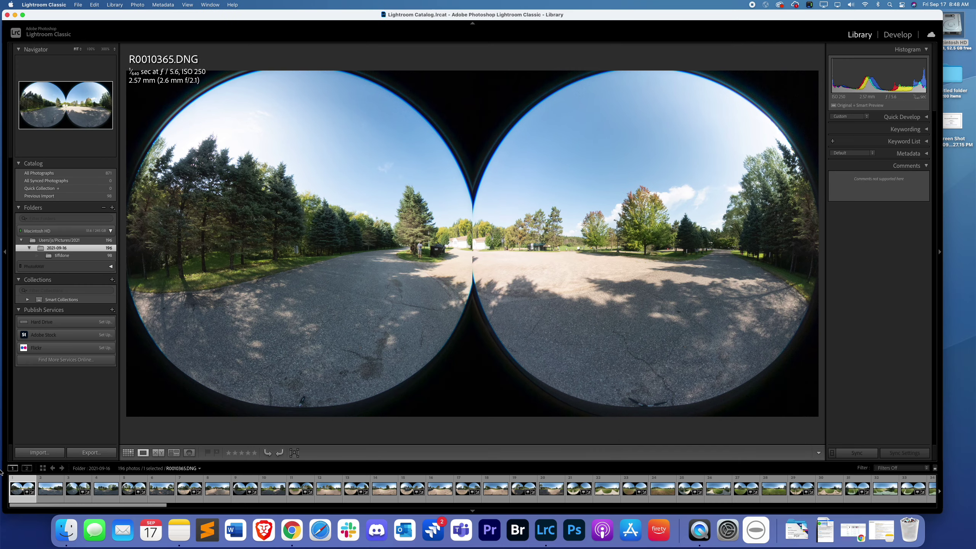
Step: Open the photo import window to examine its Add option, and cancel the import
{"action": "left_click", "coordinate": [34, 449]}
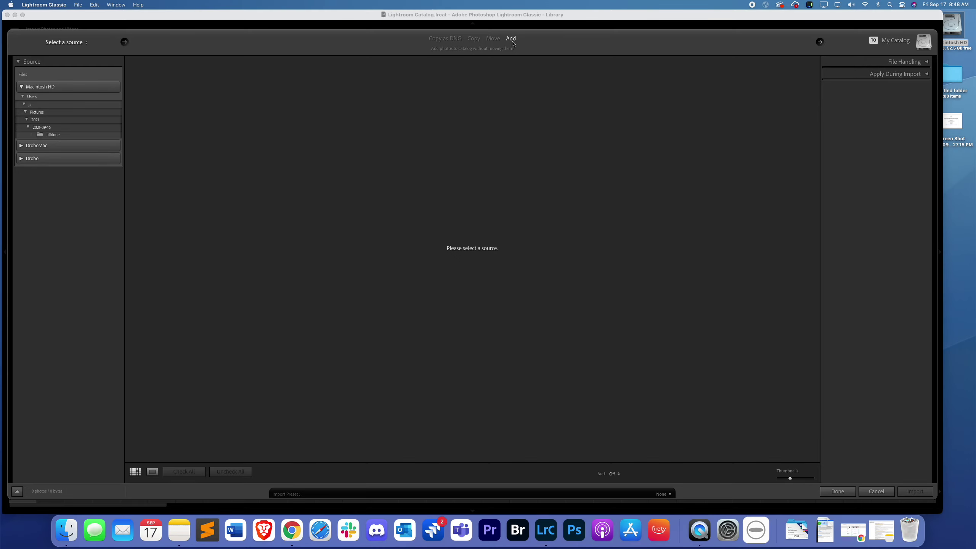
{"action": "left_click", "coordinate": [877, 492]}
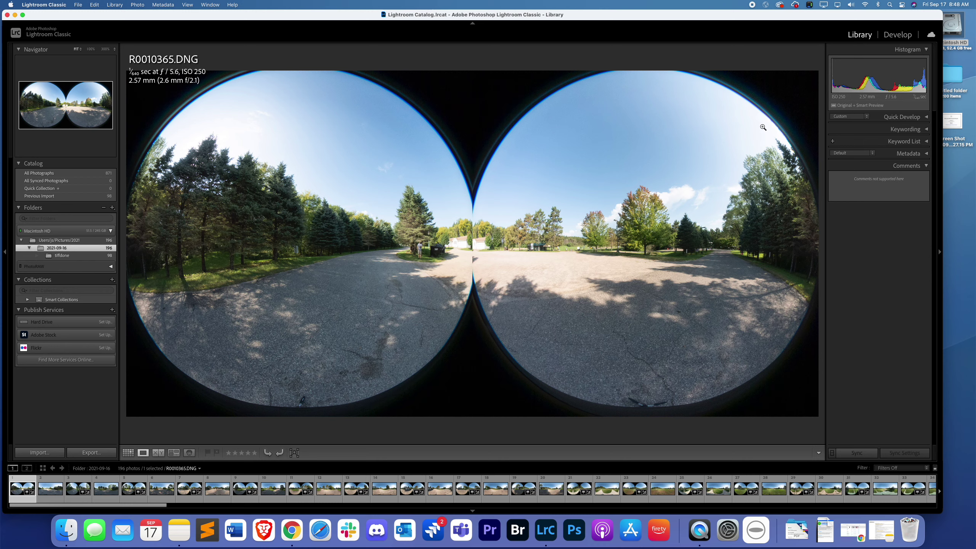
Step: Try color temperatures of 6,778 and 5,864 on R0010365.DNG in Develop, and undo both temperature changes
{"action": "left_click", "coordinate": [899, 35]}
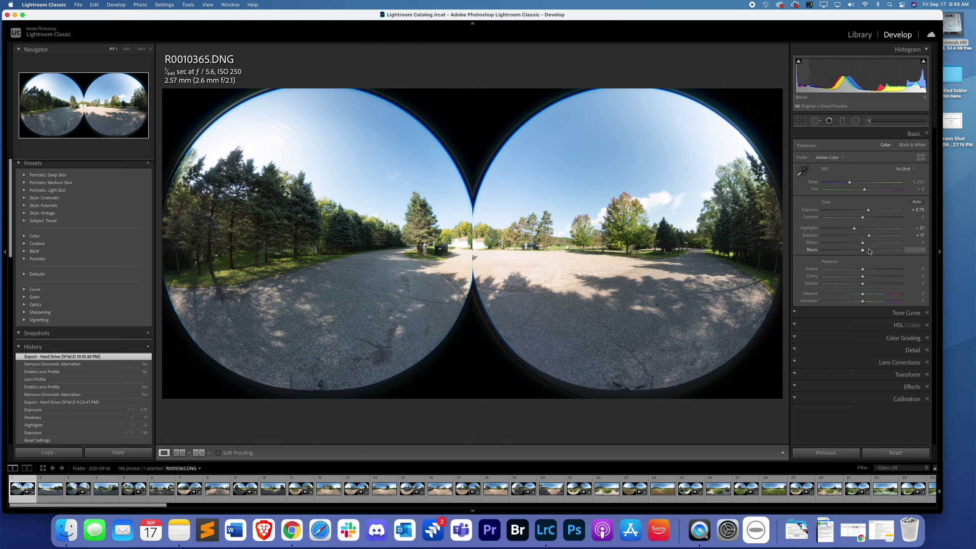
{"action": "left_click_drag", "start_coordinate": [850, 184], "coordinate": [862, 183]}
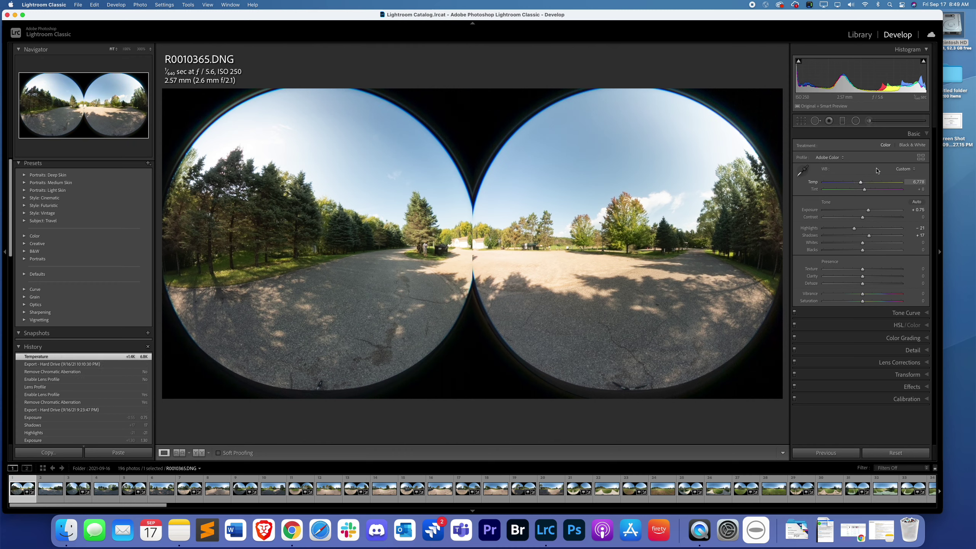
{"action": "left_click_drag", "start_coordinate": [861, 183], "coordinate": [852, 183]}
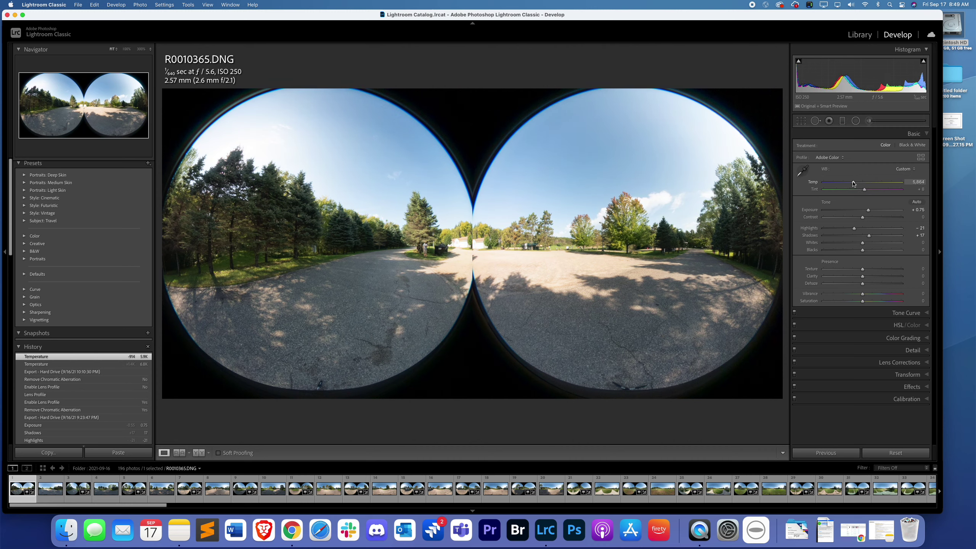
{"action": "key", "text": "cmd+z"}
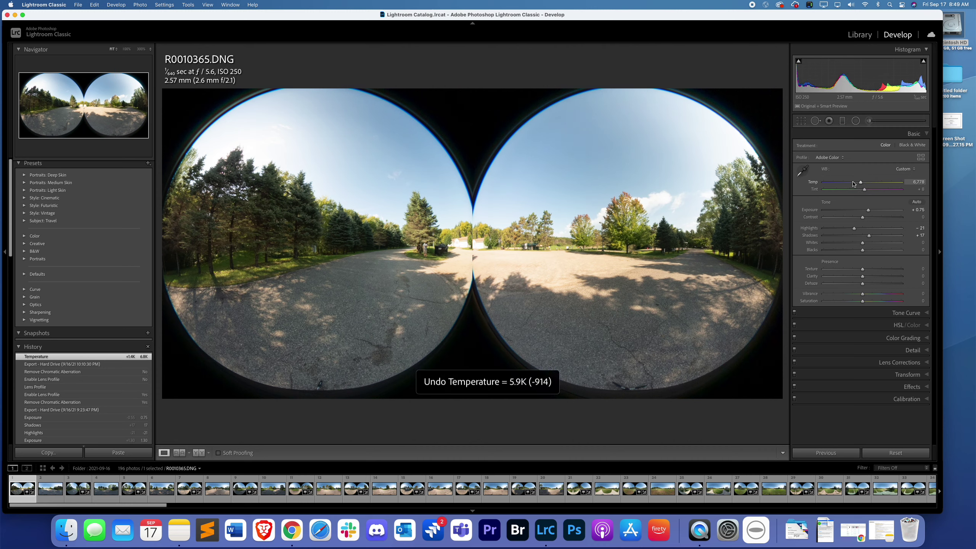
{"action": "key", "text": "super+z"}
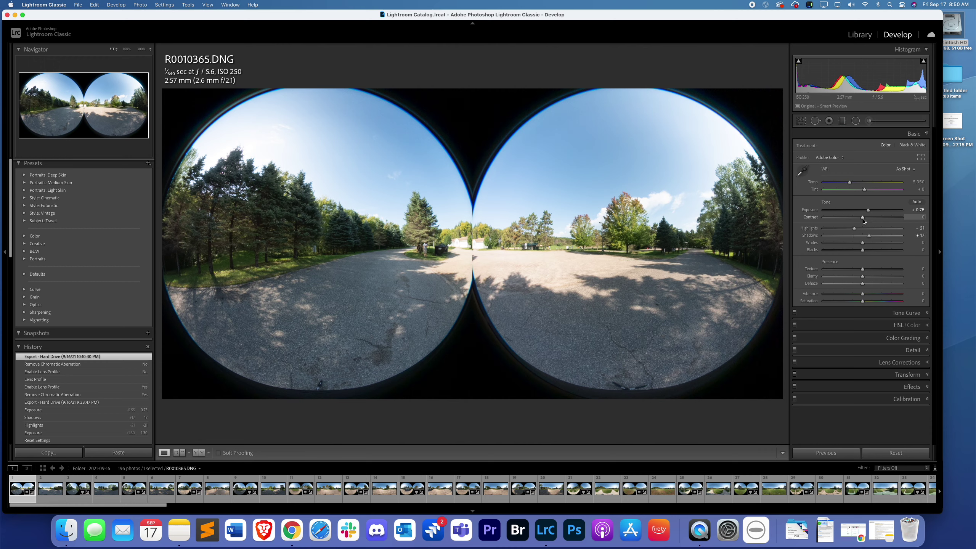
Step: Compare R0010366.DNG and R0010367.DNG with the stitched R0010366.tif, and go back to R0010366.DNG
{"action": "left_click", "coordinate": [79, 481]}
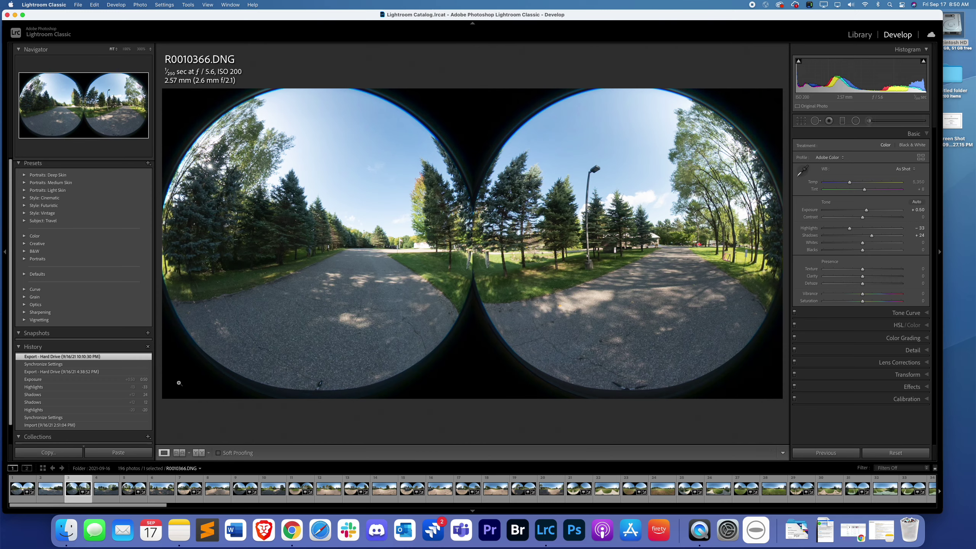
{"action": "left_click", "coordinate": [136, 483]}
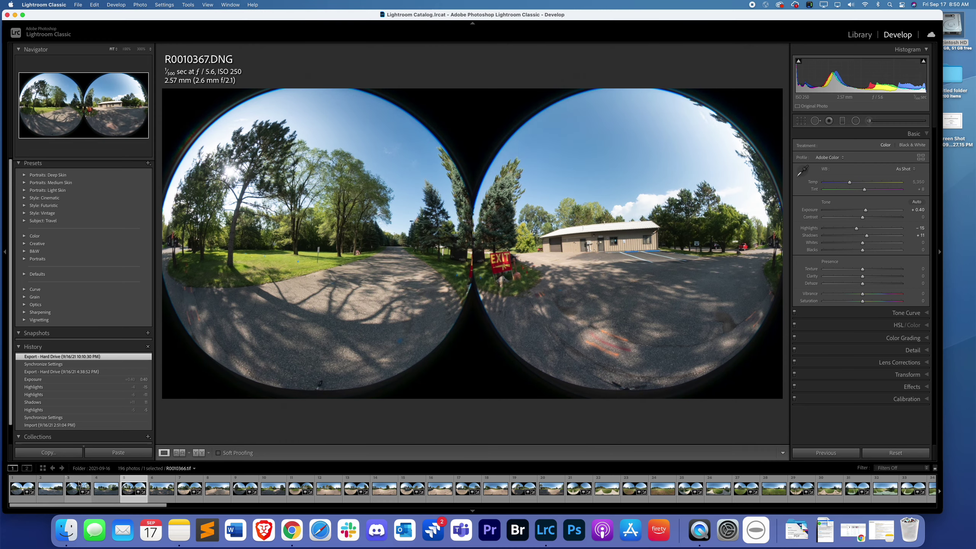
{"action": "left_click", "coordinate": [110, 486]}
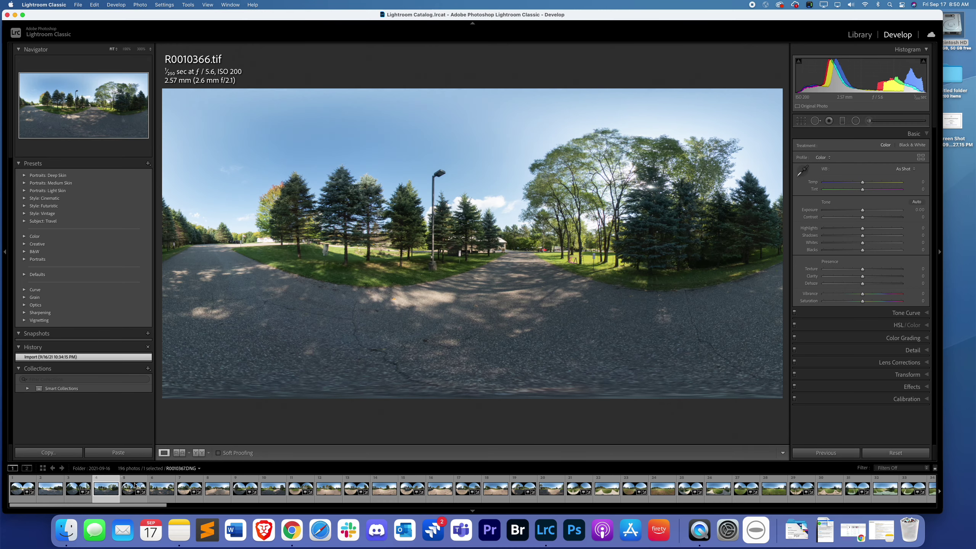
{"action": "left_click", "coordinate": [77, 482]}
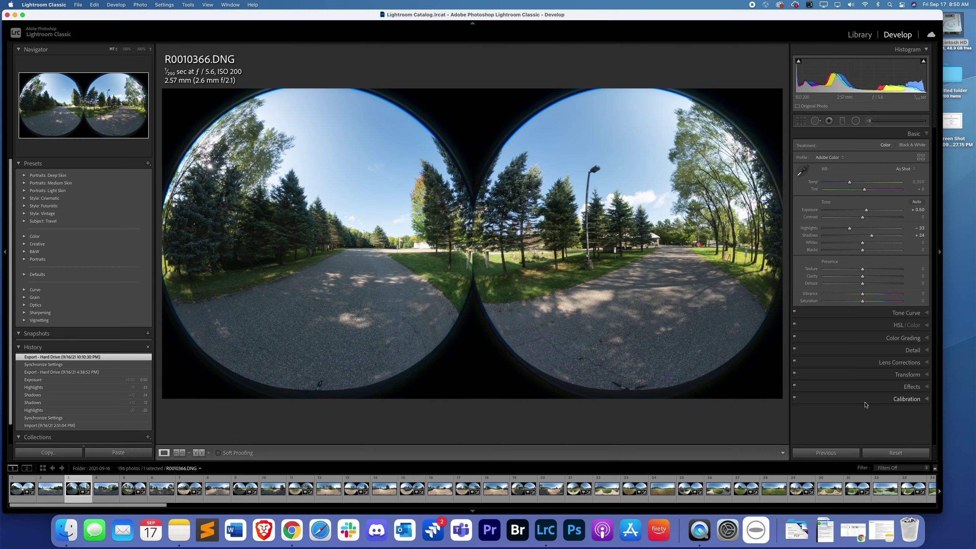
Step: Open the Lens Corrections settings of R0010366.DNG, turn lens corrections off for the photo, and collapse the settings
{"action": "left_click", "coordinate": [867, 365]}
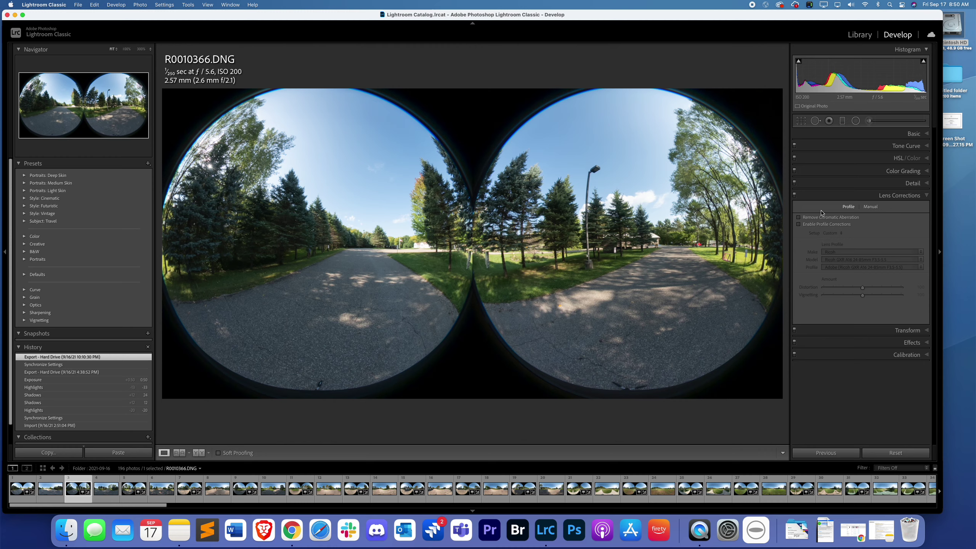
{"action": "left_click", "coordinate": [794, 195]}
{"action": "left_click", "coordinate": [891, 196]}
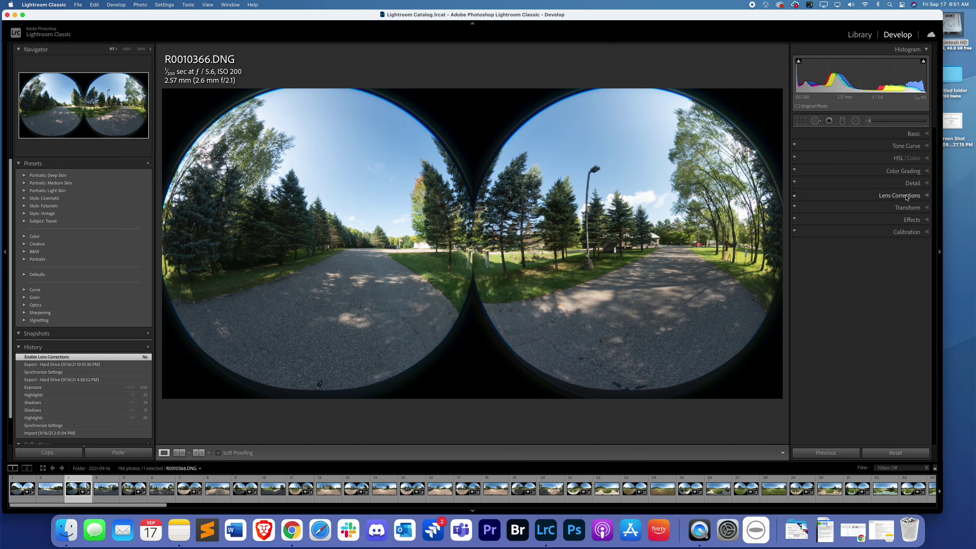
Step: Look through the Effects and Transform settings of R0010366.DNG and return to the Basic adjustments
{"action": "left_click", "coordinate": [912, 221]}
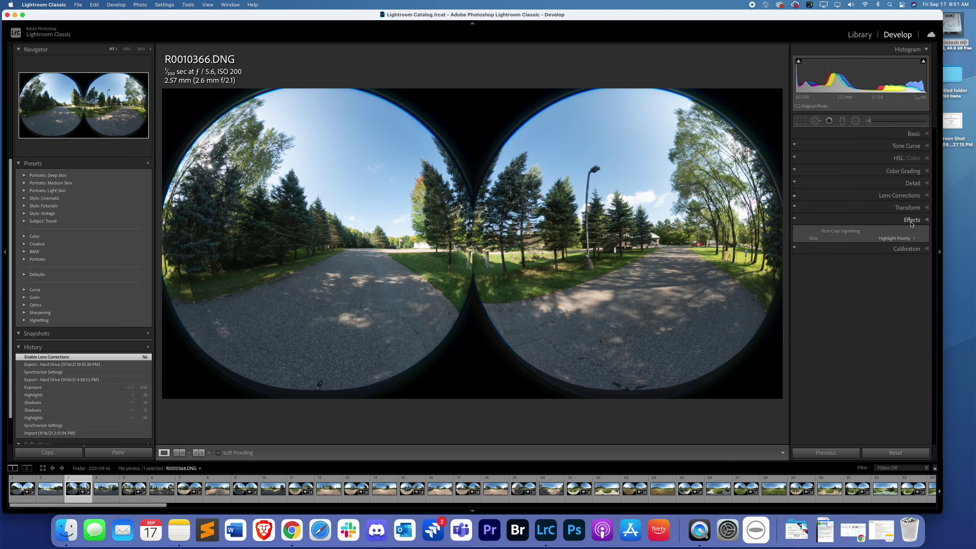
{"action": "left_click", "coordinate": [912, 221]}
{"action": "left_click", "coordinate": [912, 209]}
{"action": "left_click", "coordinate": [912, 211]}
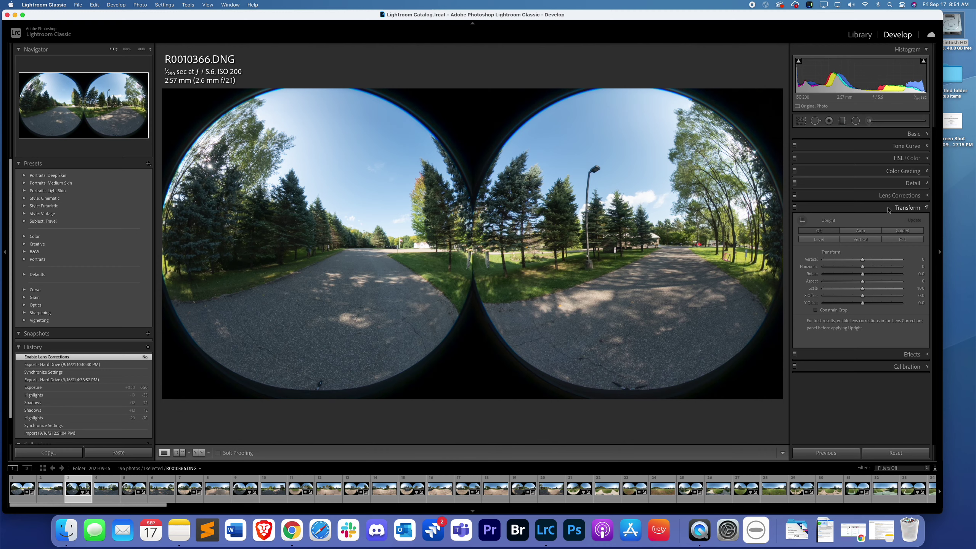
{"action": "left_click", "coordinate": [888, 209]}
{"action": "left_click", "coordinate": [898, 135]}
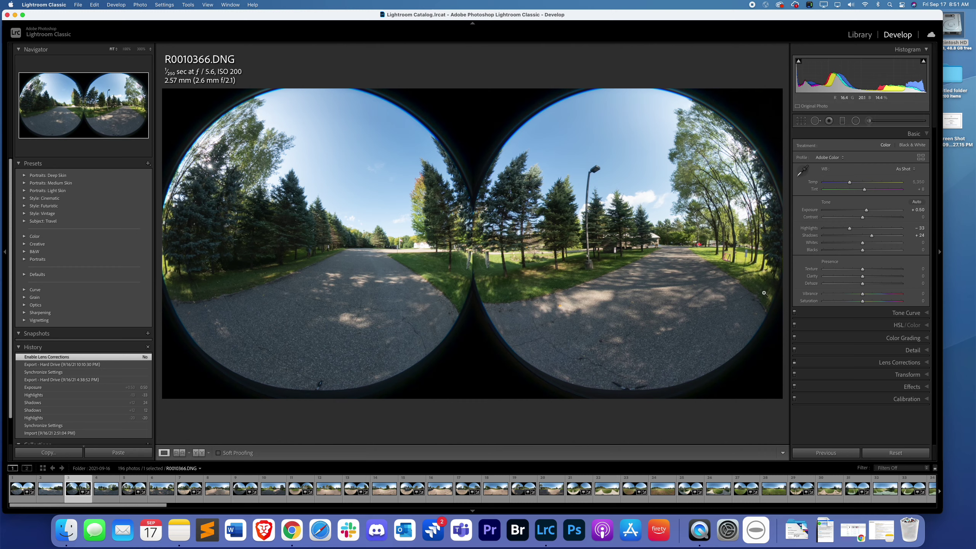
Step: Set the exposure of R0010365.DNG to +0.70 and its shadows to +22
{"action": "left_click", "coordinate": [21, 480]}
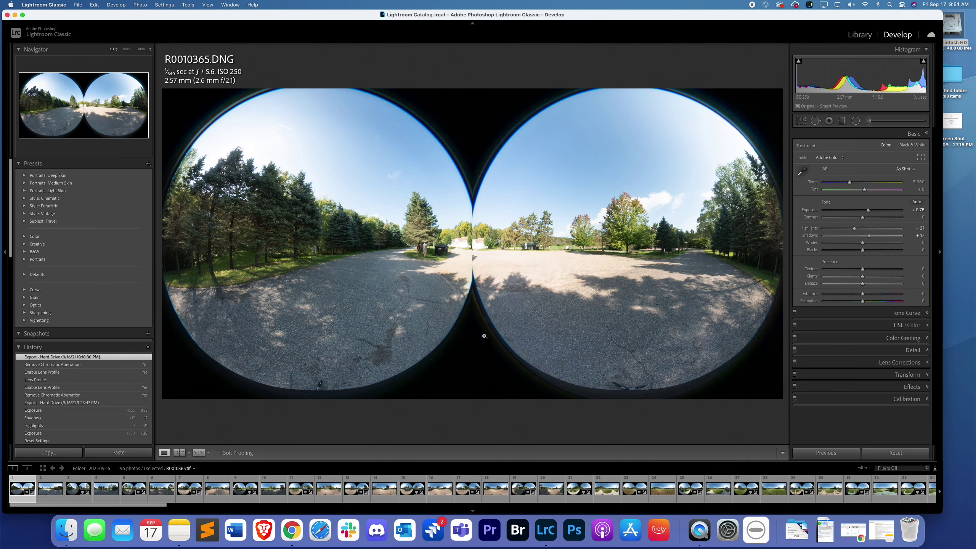
{"action": "left_click", "coordinate": [869, 211]}
{"action": "left_click_drag", "start_coordinate": [869, 211], "coordinate": [872, 236]}
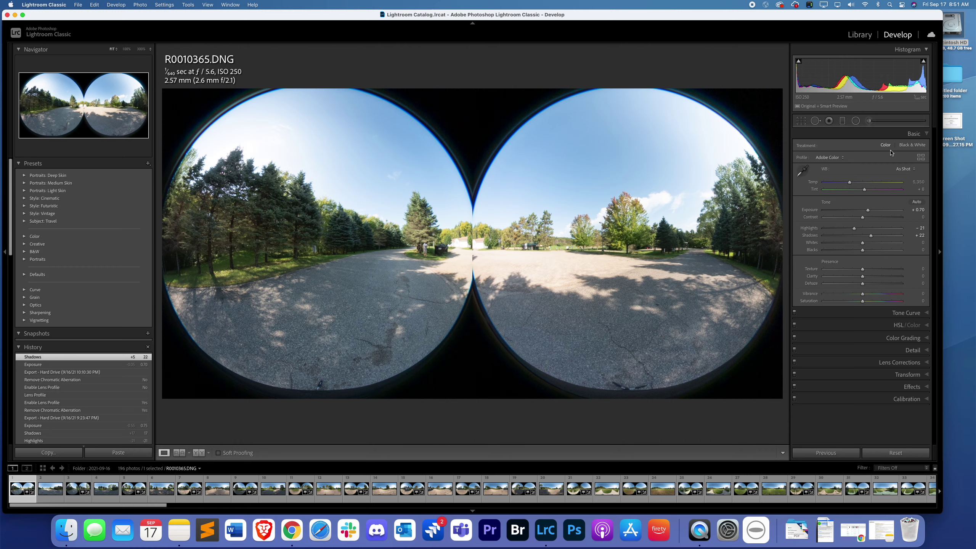
Step: Set up the Adjustment Brush with Exposure 2.13, Highlights 0 and Shadows 0
{"action": "left_click", "coordinate": [884, 124]}
{"action": "left_click_drag", "start_coordinate": [871, 173], "coordinate": [885, 174]}
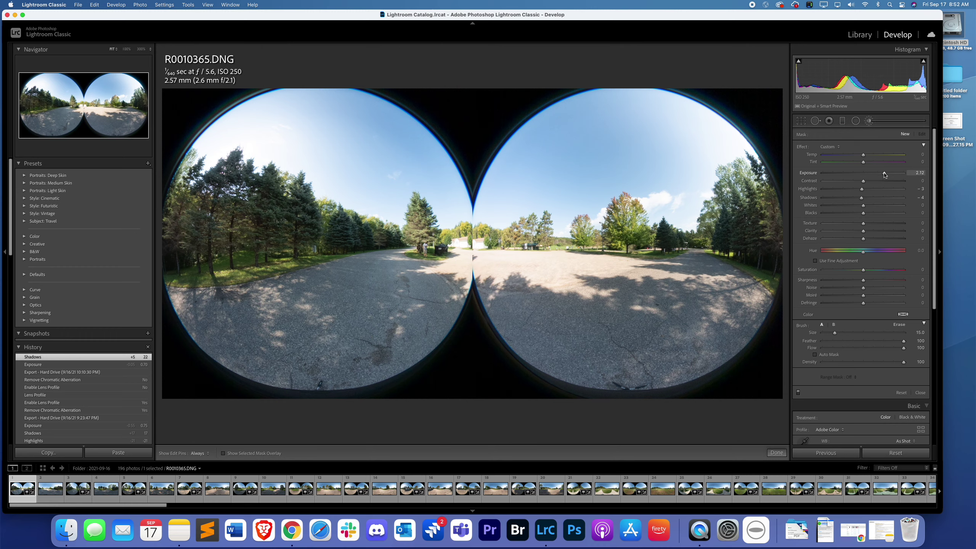
{"action": "left_click_drag", "start_coordinate": [863, 189], "coordinate": [864, 198]}
Step: Brush the exposure adjustment over the dark trees in the left fisheye circle and along the right edge of the right circle
{"action": "mouse_move", "coordinate": [231, 246]}
{"action": "left_mouse_down"}
{"action": "mouse_move", "coordinate": [288, 240]}
{"action": "mouse_move", "coordinate": [227, 193]}
{"action": "mouse_move", "coordinate": [188, 234]}
{"action": "mouse_move", "coordinate": [194, 198]}
{"action": "mouse_move", "coordinate": [349, 231]}
{"action": "mouse_move", "coordinate": [384, 227]}
{"action": "mouse_move", "coordinate": [247, 235]}
{"action": "mouse_move", "coordinate": [177, 269]}
{"action": "mouse_move", "coordinate": [169, 227]}
{"action": "mouse_move", "coordinate": [188, 185]}
{"action": "mouse_move", "coordinate": [231, 154]}
{"action": "mouse_move", "coordinate": [351, 225]}
{"action": "mouse_move", "coordinate": [323, 262]}
{"action": "mouse_move", "coordinate": [192, 277]}
{"action": "mouse_move", "coordinate": [215, 285]}
{"action": "mouse_move", "coordinate": [318, 256]}
{"action": "mouse_move", "coordinate": [298, 286]}
{"action": "mouse_move", "coordinate": [275, 265]}
{"action": "left_mouse_up"}
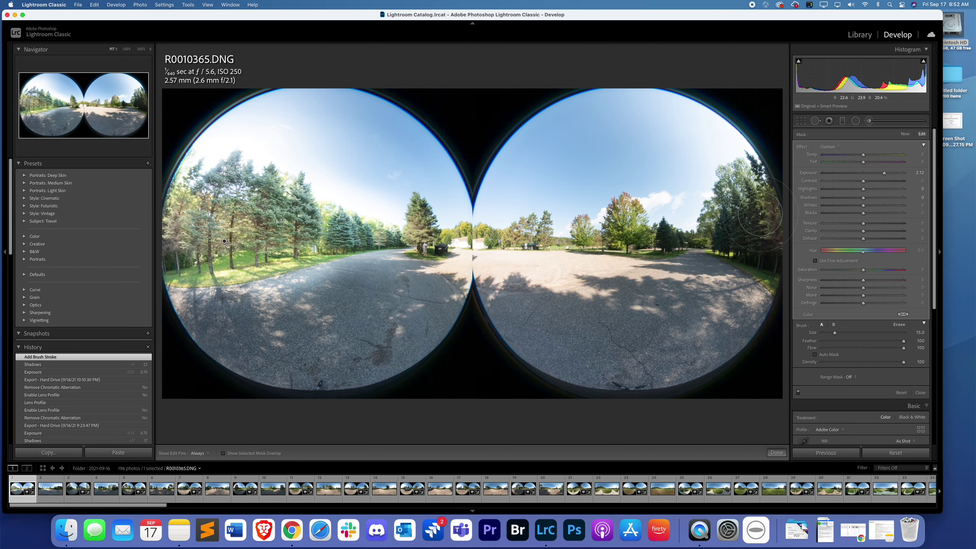
{"action": "mouse_move", "coordinate": [759, 190]}
{"action": "left_mouse_down"}
{"action": "mouse_move", "coordinate": [769, 274]}
{"action": "mouse_move", "coordinate": [730, 215]}
{"action": "mouse_move", "coordinate": [712, 231]}
{"action": "mouse_move", "coordinate": [734, 192]}
{"action": "mouse_move", "coordinate": [766, 251]}
{"action": "mouse_move", "coordinate": [767, 292]}
{"action": "mouse_move", "coordinate": [753, 165]}
{"action": "left_mouse_up"}
{"action": "key", "text": "h"}
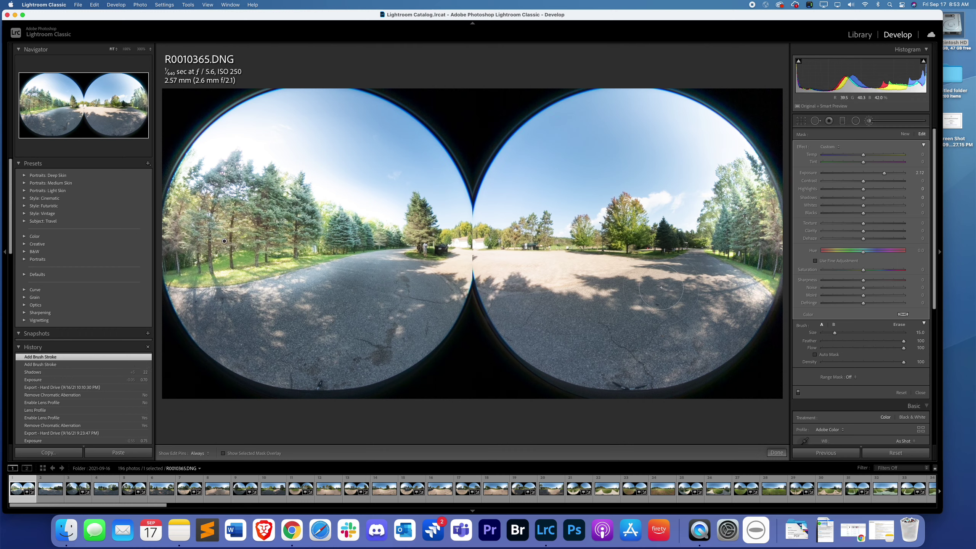
{"action": "key", "text": "h"}
{"action": "mouse_move", "coordinate": [742, 269]}
{"action": "left_mouse_down"}
{"action": "mouse_move", "coordinate": [753, 302]}
{"action": "mouse_move", "coordinate": [779, 304]}
{"action": "mouse_move", "coordinate": [784, 277]}
{"action": "mouse_move", "coordinate": [763, 154]}
{"action": "mouse_move", "coordinate": [784, 220]}
{"action": "left_mouse_up"}
{"action": "key", "text": "h"}
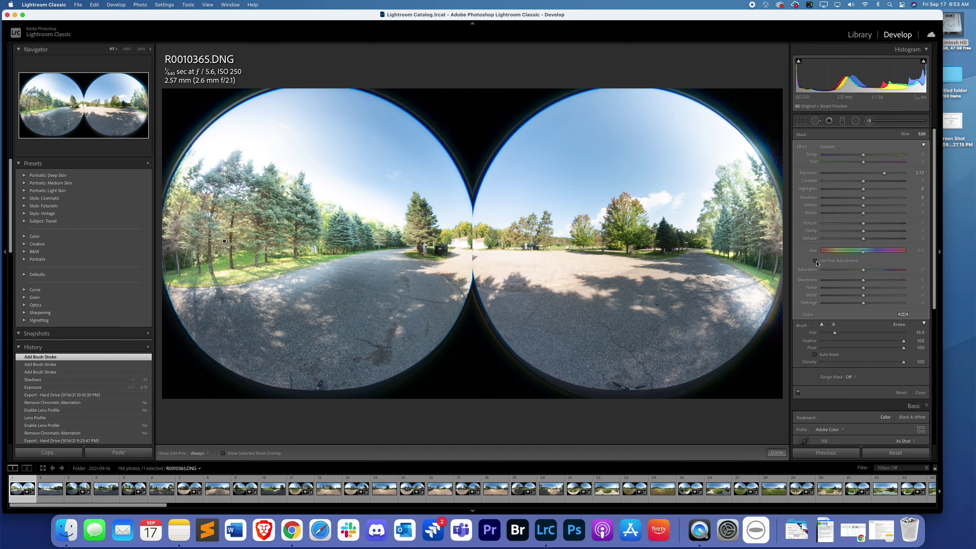
Step: Brush the exposure adjustment over the pavement near the lower edge of both circles, the pavement below the left-circle trees, and the trees in the right circle
{"action": "key", "text": "h"}
{"action": "left_click_drag", "start_coordinate": [638, 381], "coordinate": [588, 384]}
{"action": "mouse_move", "coordinate": [305, 388]}
{"action": "left_mouse_down"}
{"action": "mouse_move", "coordinate": [346, 389]}
{"action": "mouse_move", "coordinate": [303, 389]}
{"action": "left_mouse_up"}
{"action": "key", "text": "h"}
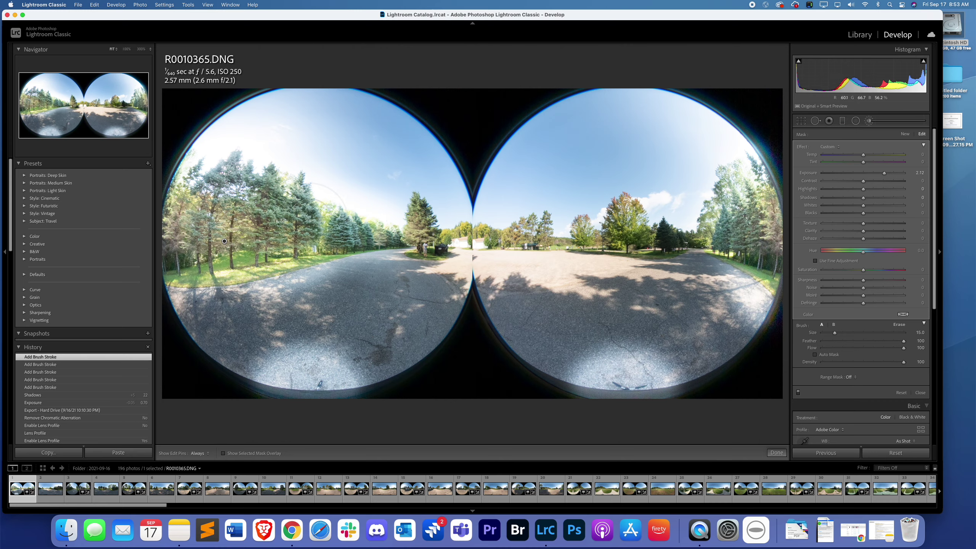
{"action": "mouse_move", "coordinate": [312, 248]}
{"action": "left_mouse_down"}
{"action": "mouse_move", "coordinate": [340, 274]}
{"action": "mouse_move", "coordinate": [369, 276]}
{"action": "mouse_move", "coordinate": [314, 269]}
{"action": "mouse_move", "coordinate": [300, 292]}
{"action": "left_mouse_up"}
{"action": "key", "text": "h"}
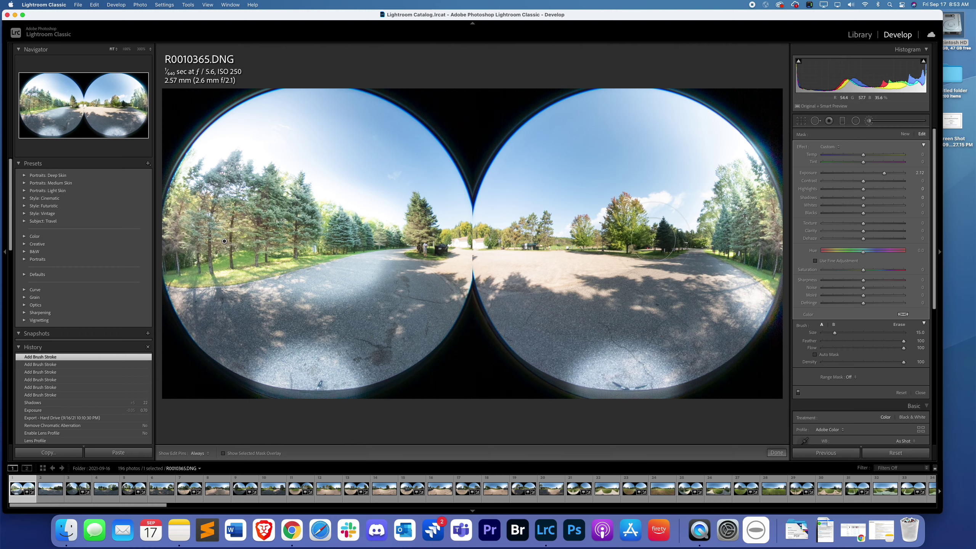
{"action": "mouse_move", "coordinate": [655, 241]}
{"action": "left_mouse_down"}
{"action": "mouse_move", "coordinate": [612, 240]}
{"action": "mouse_move", "coordinate": [676, 244]}
{"action": "mouse_move", "coordinate": [614, 244]}
{"action": "left_mouse_up"}
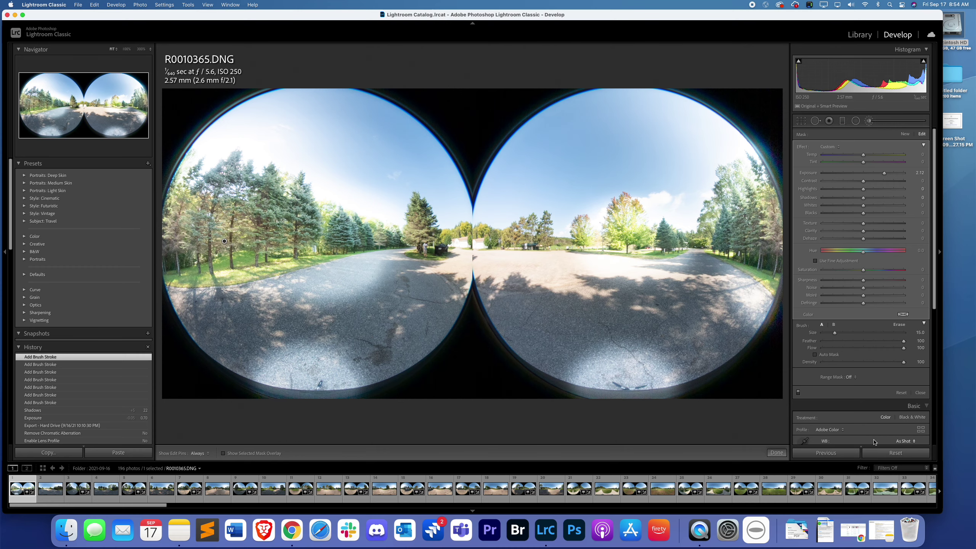
Step: Reset all edits of R0010365.DNG and set its exposure to +0.65, highlights to -16 and shadows to +22
{"action": "left_click", "coordinate": [878, 453]}
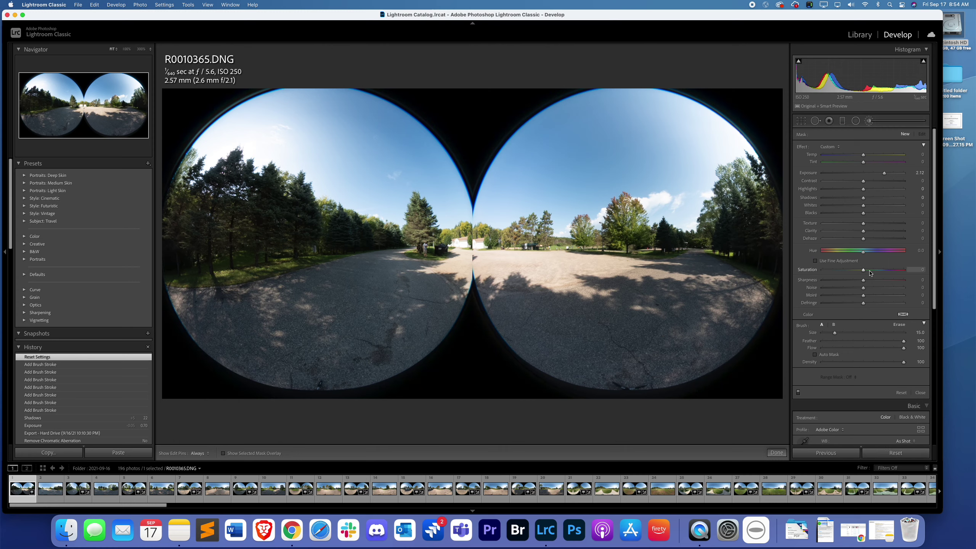
{"action": "left_click", "coordinate": [880, 121]}
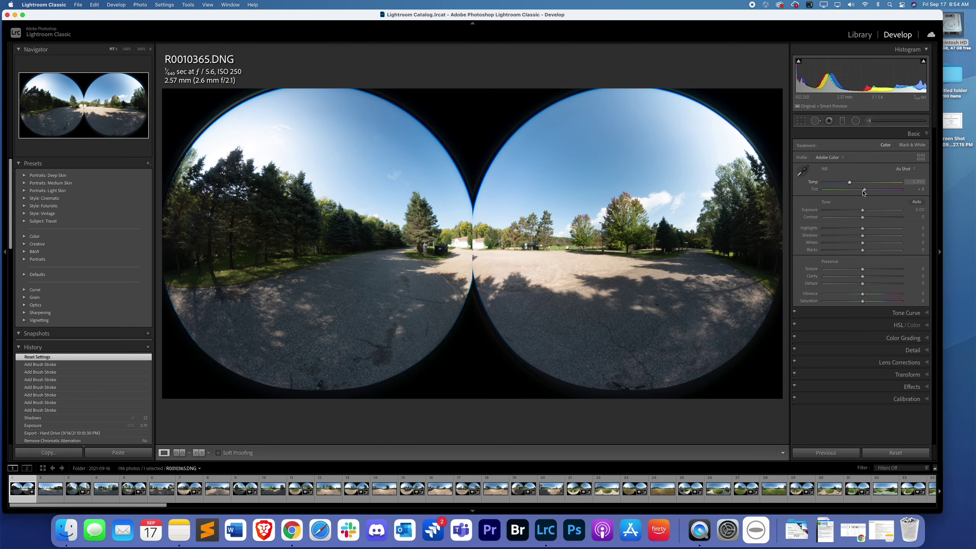
{"action": "left_click_drag", "start_coordinate": [862, 210], "coordinate": [856, 229]}
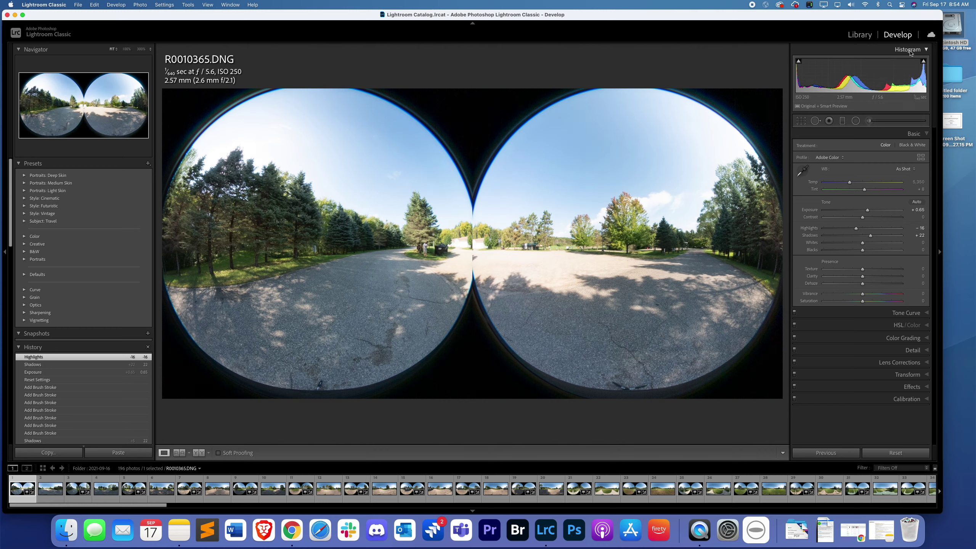
Step: Check the shadow and highlight clipping, and set the highlights to -32 and the exposure to +1.05
{"action": "mouse_move", "coordinate": [799, 63]}
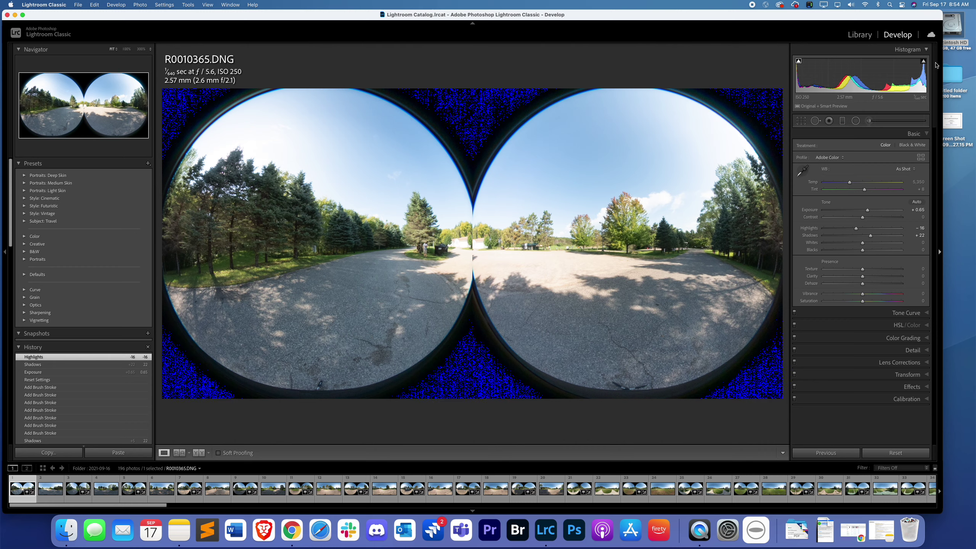
{"action": "mouse_move", "coordinate": [924, 63]}
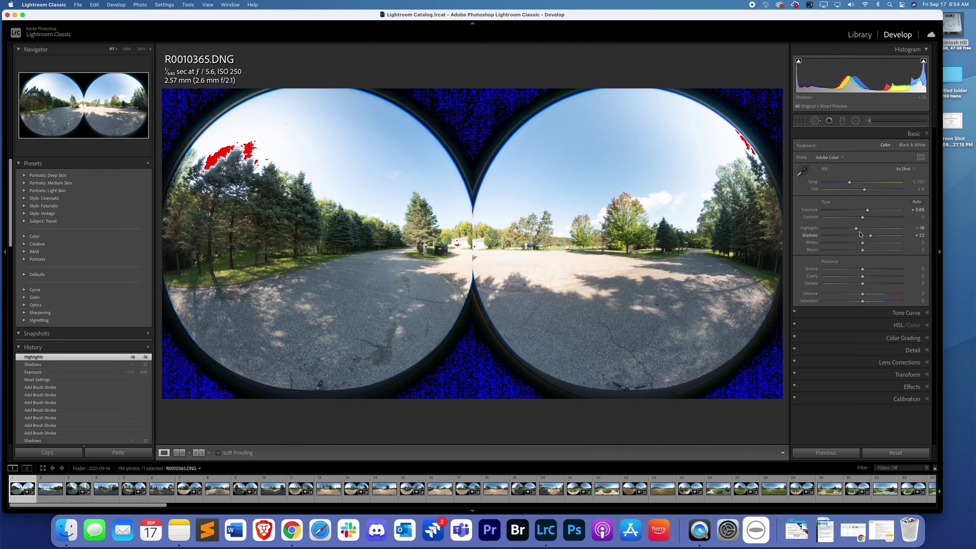
{"action": "left_click_drag", "start_coordinate": [857, 229], "coordinate": [850, 230]}
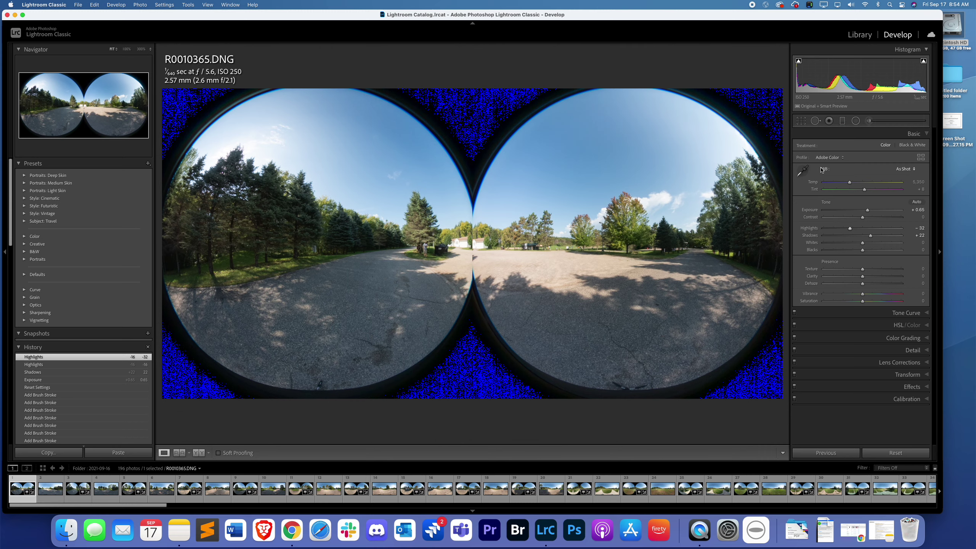
{"action": "left_click", "coordinate": [799, 61]}
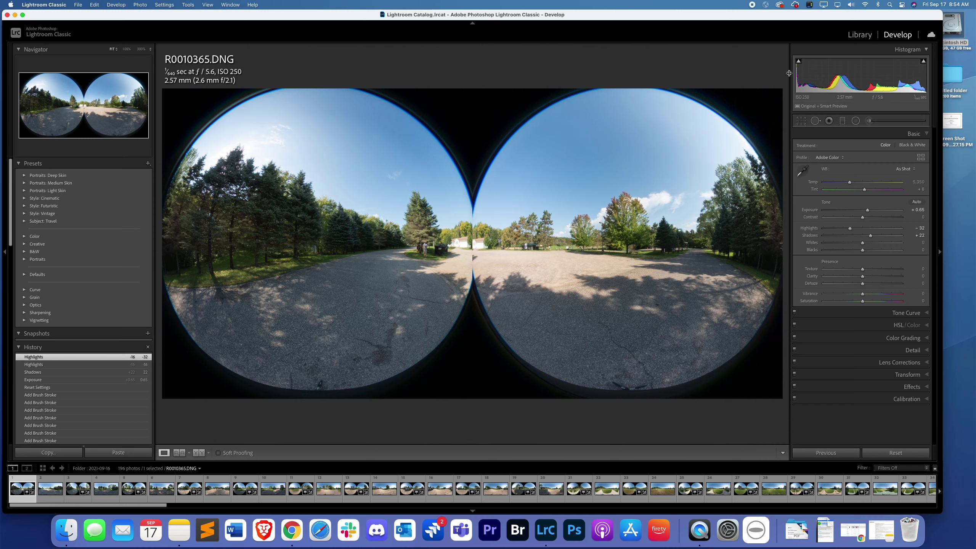
{"action": "mouse_move", "coordinate": [798, 63]}
{"action": "left_click_drag", "start_coordinate": [868, 210], "coordinate": [871, 212]}
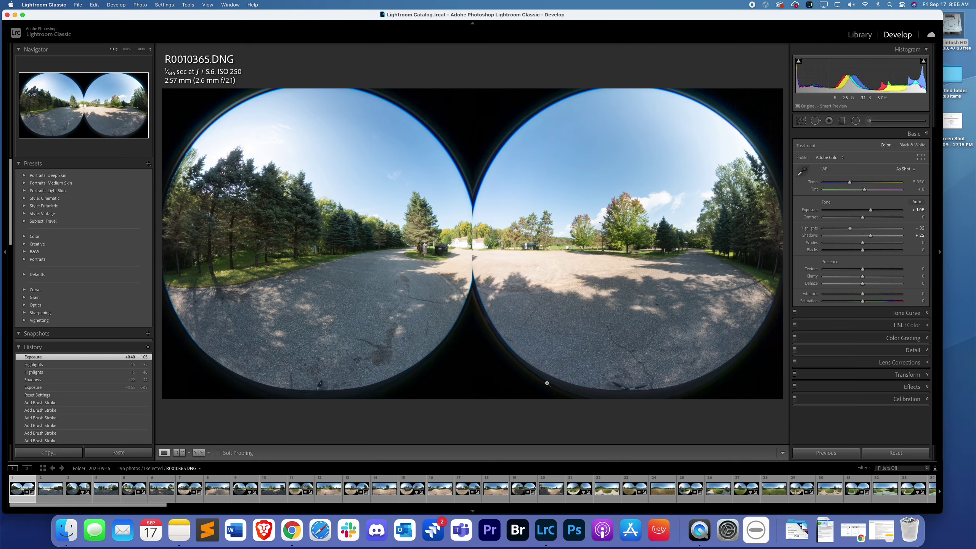
Step: Examine the lower edges of both fisheye circles and the person beside the spruce at full size
{"action": "left_click", "coordinate": [625, 386]}
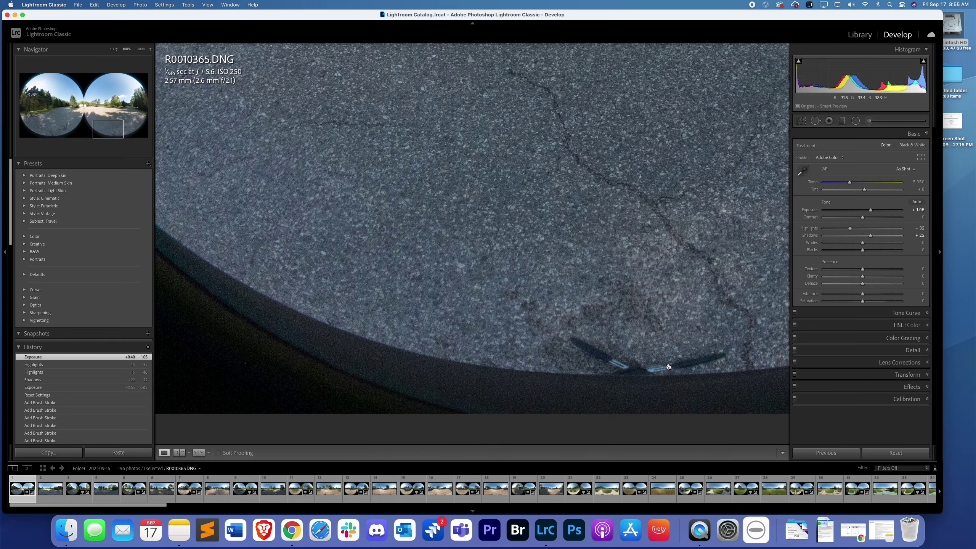
{"action": "left_click", "coordinate": [643, 370]}
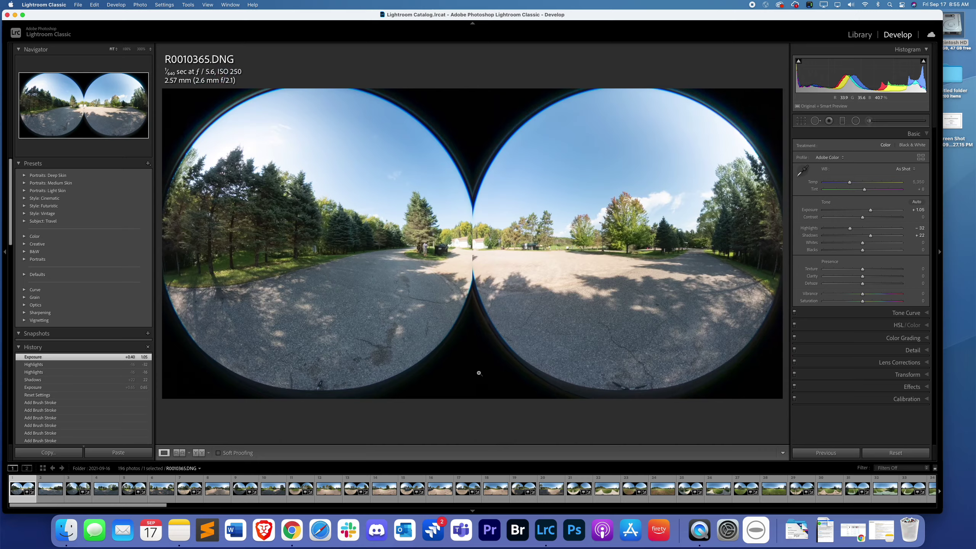
{"action": "left_click", "coordinate": [306, 388]}
{"action": "left_click", "coordinate": [331, 389]}
{"action": "left_click", "coordinate": [425, 244]}
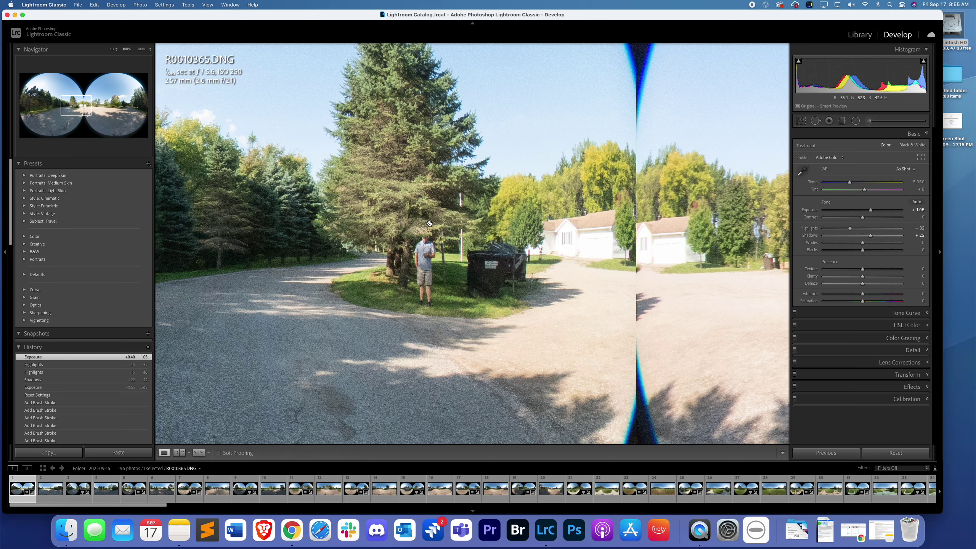
{"action": "left_click", "coordinate": [431, 288]}
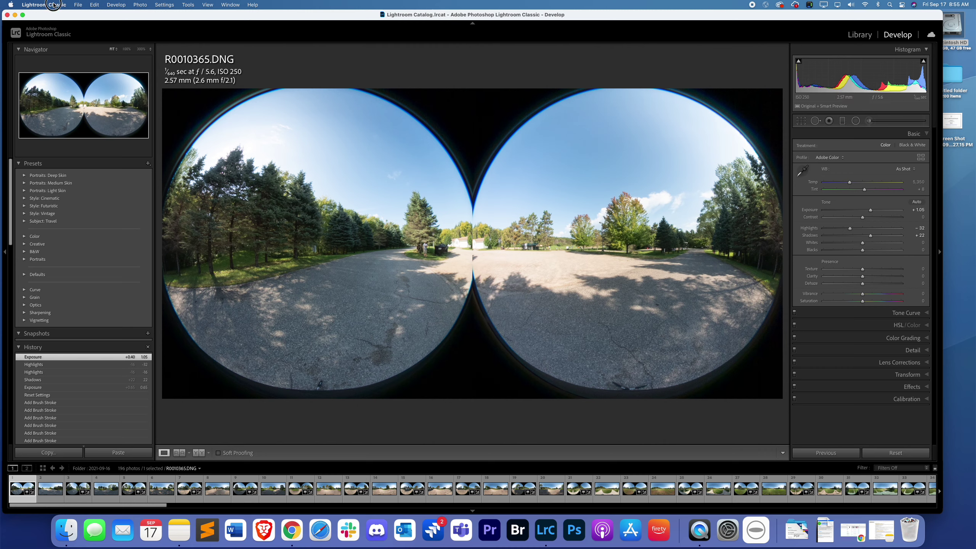
{"action": "left_click", "coordinate": [76, 4]}
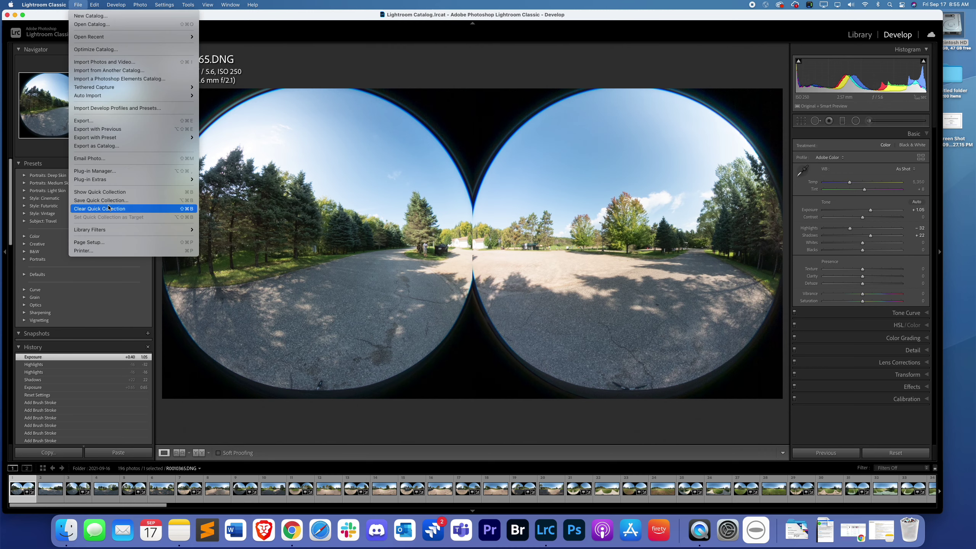
{"action": "left_click", "coordinate": [86, 122]}
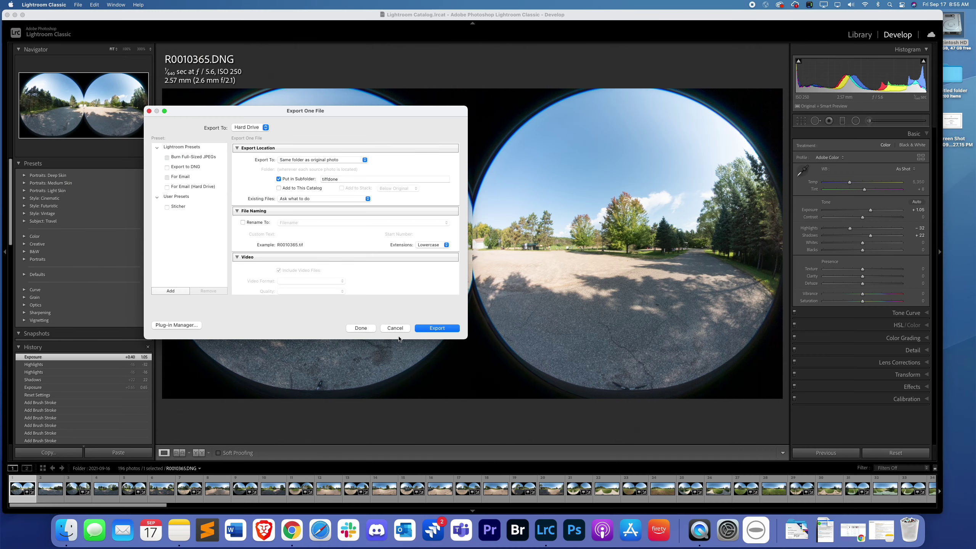
{"action": "left_click", "coordinate": [396, 329]}
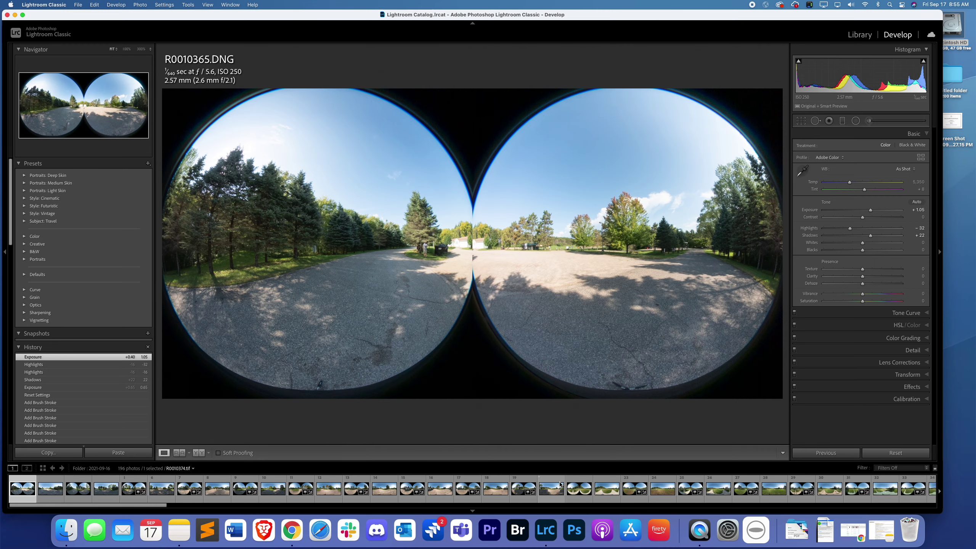
{"action": "left_click", "coordinate": [78, 5]}
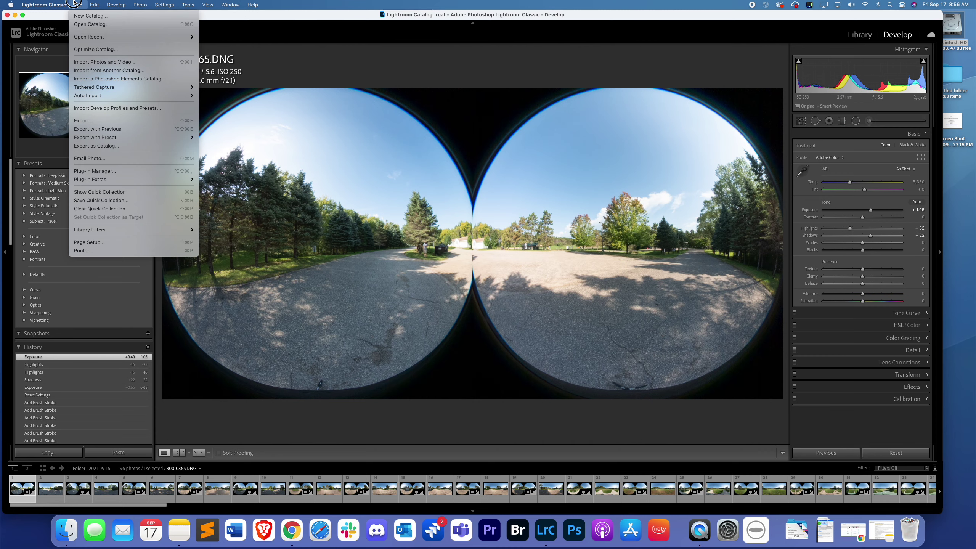
{"action": "left_click", "coordinate": [87, 121]}
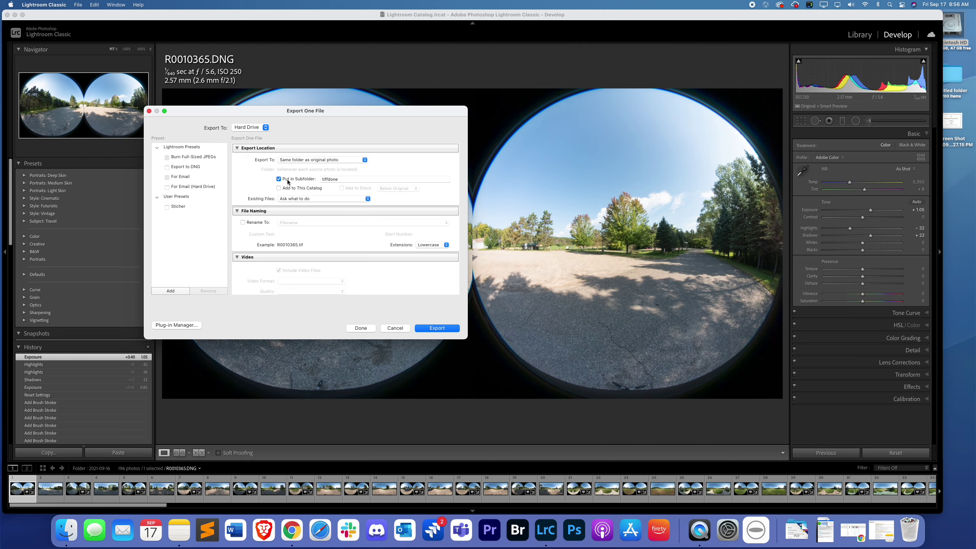
{"action": "left_click", "coordinate": [437, 327]}
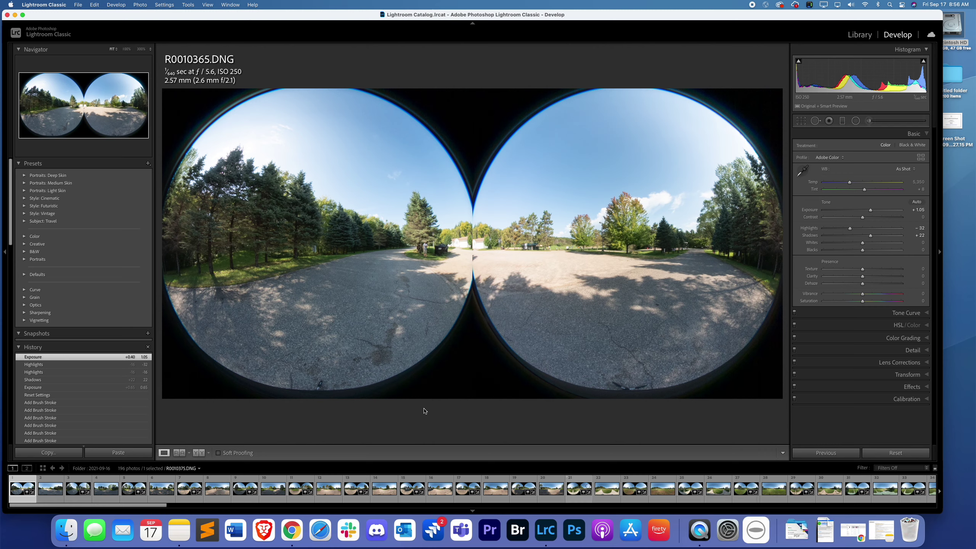
{"action": "left_click", "coordinate": [77, 4]}
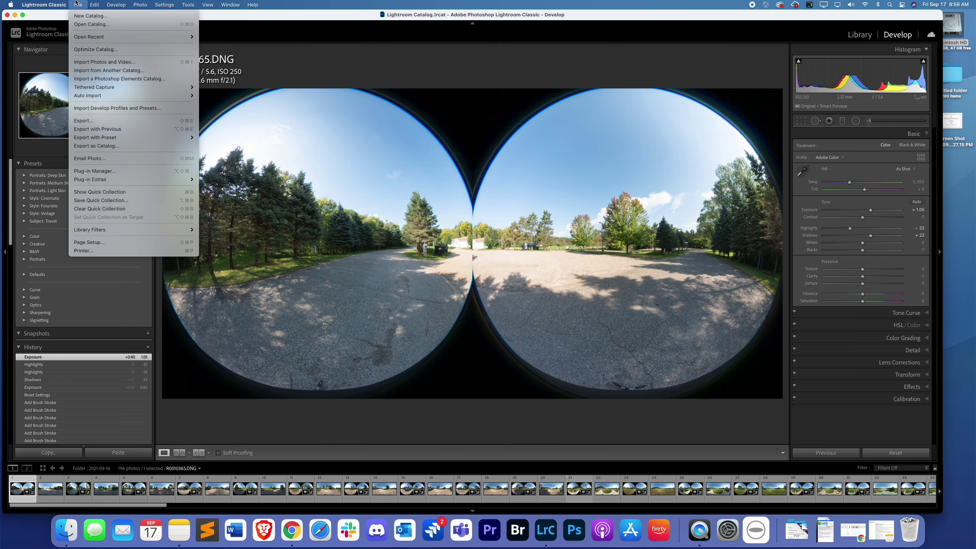
{"action": "left_click", "coordinate": [77, 4]}
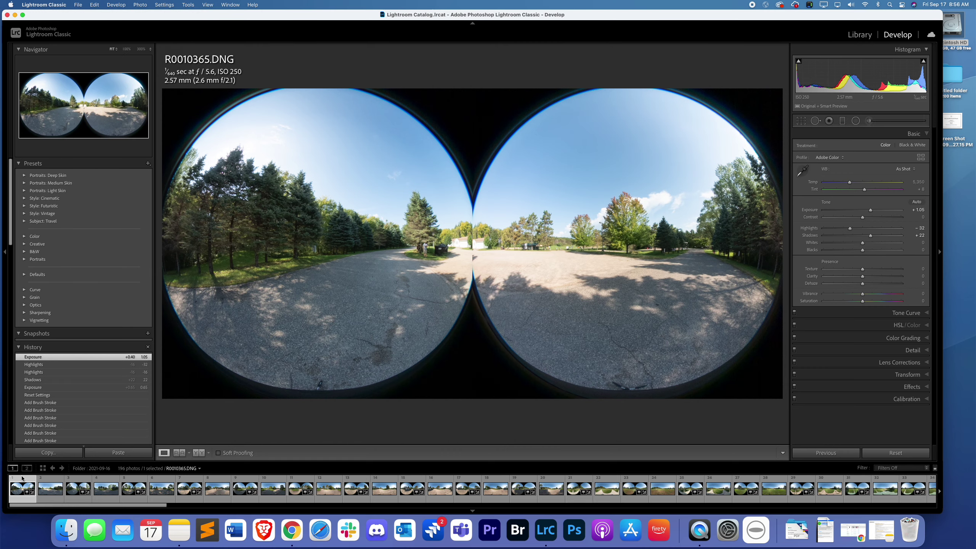
Step: Open the export settings for R0010365.DNG and collapse File Naming, Video, Image Sizing, Output Sharpening, Metadata and Watermarking
{"action": "left_click", "coordinate": [78, 4]}
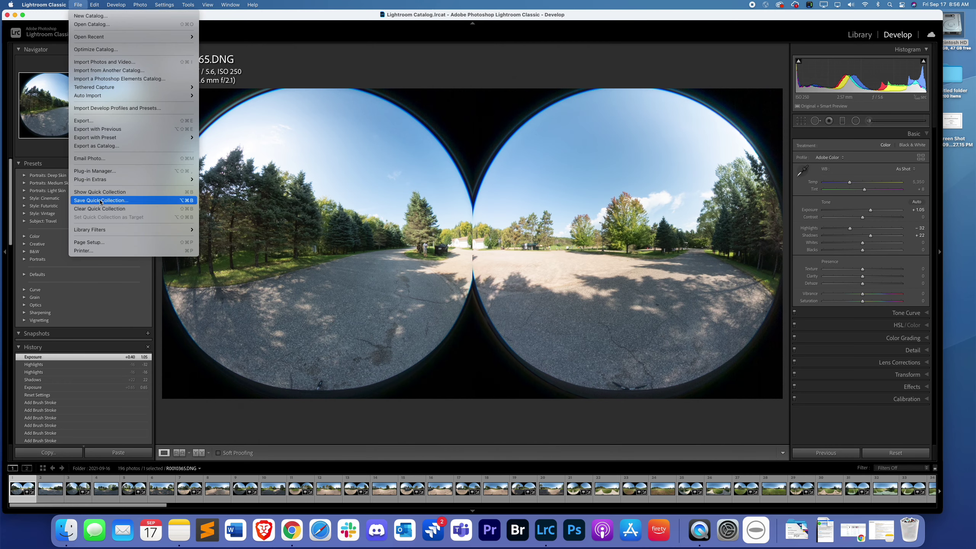
{"action": "left_click", "coordinate": [94, 121]}
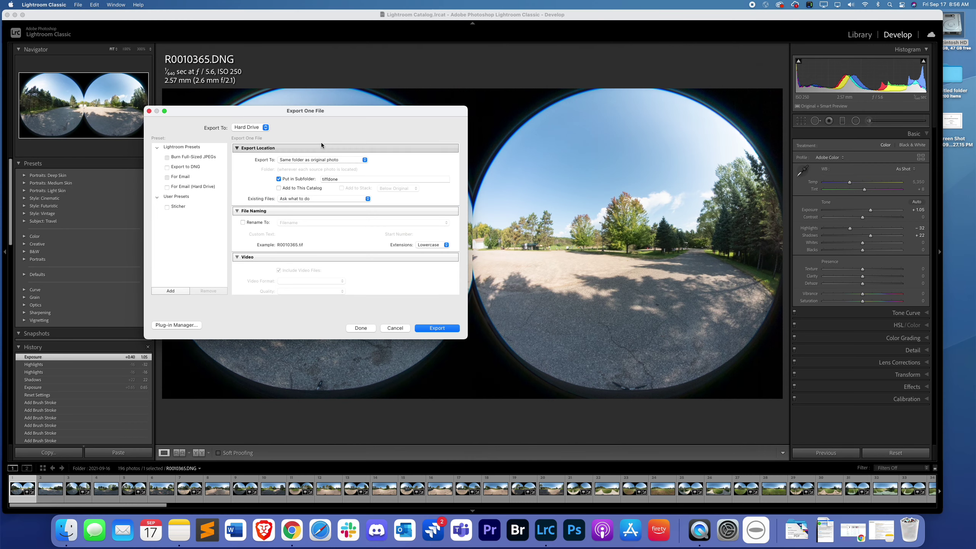
{"action": "left_click", "coordinate": [238, 211]}
{"action": "left_click", "coordinate": [237, 222]}
{"action": "scroll", "coordinate": [236, 231], "scroll_direction": "down", "scroll_amount": 3}
{"action": "left_click", "coordinate": [237, 230]}
{"action": "left_click", "coordinate": [237, 240]}
{"action": "left_click", "coordinate": [241, 253]}
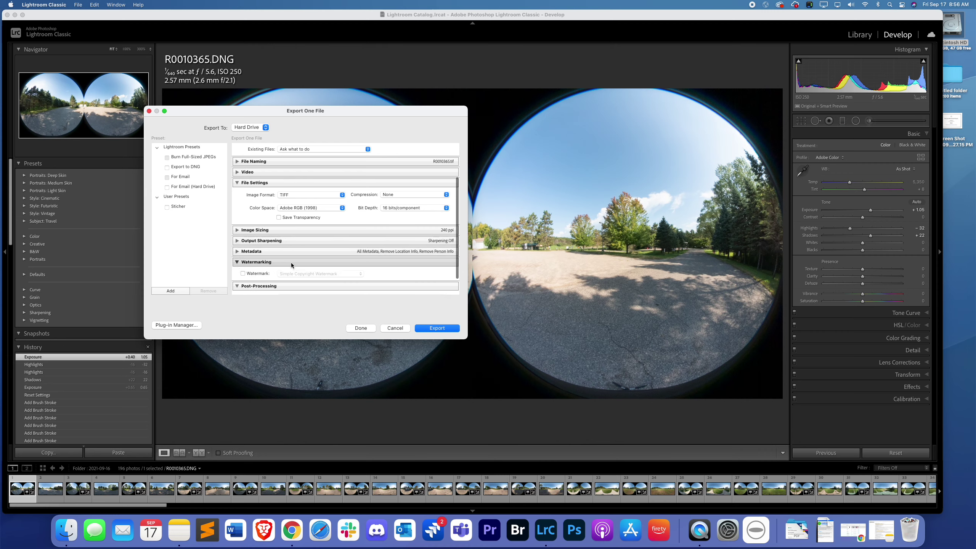
{"action": "scroll", "coordinate": [286, 256], "scroll_direction": "down", "scroll_amount": 2}
{"action": "left_click", "coordinate": [237, 240]}
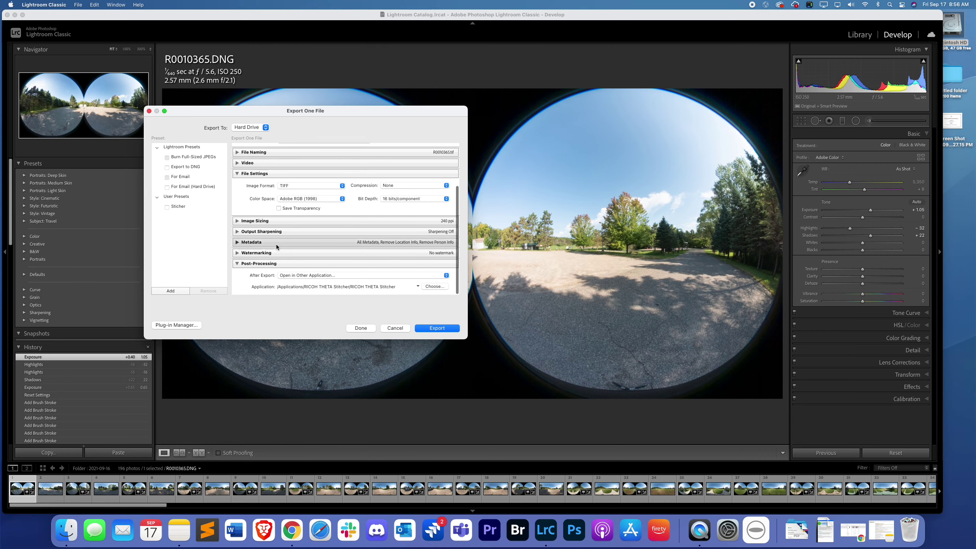
Step: Review the export location, file settings and post-processing options, keeping Same folder as original photo as the destination
{"action": "scroll", "coordinate": [276, 244], "scroll_direction": "up", "scroll_amount": 5}
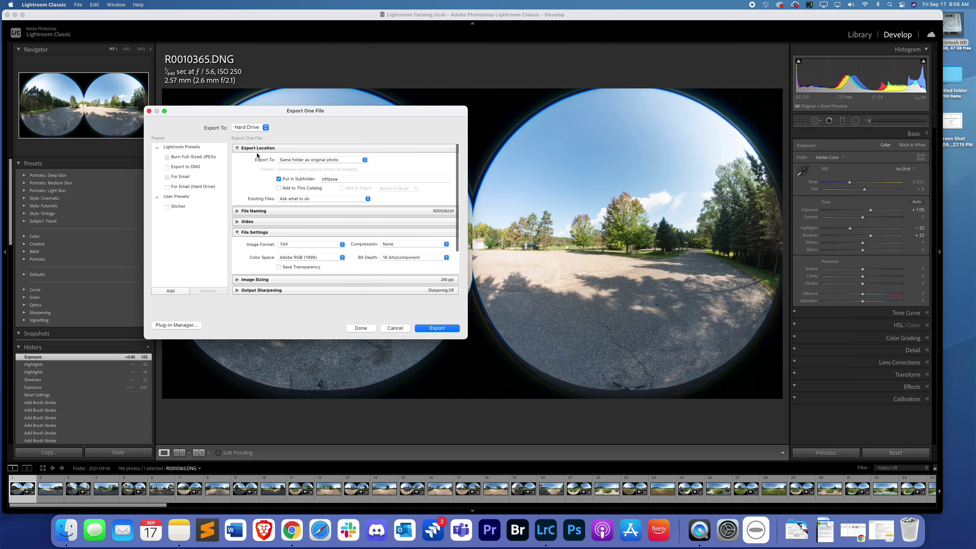
{"action": "scroll", "coordinate": [271, 184], "scroll_direction": "down", "scroll_amount": 2}
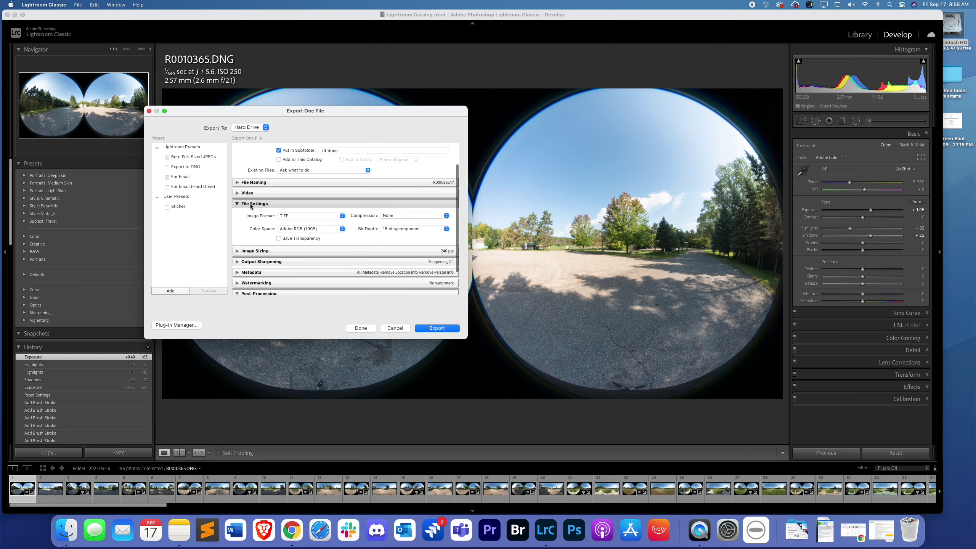
{"action": "scroll", "coordinate": [270, 197], "scroll_direction": "down", "scroll_amount": 2}
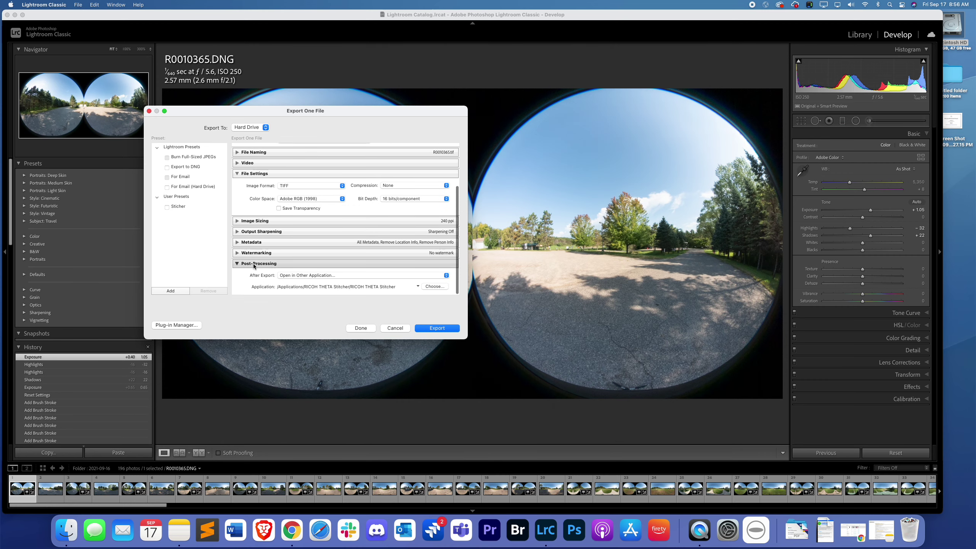
{"action": "scroll", "coordinate": [275, 224], "scroll_direction": "up", "scroll_amount": 4}
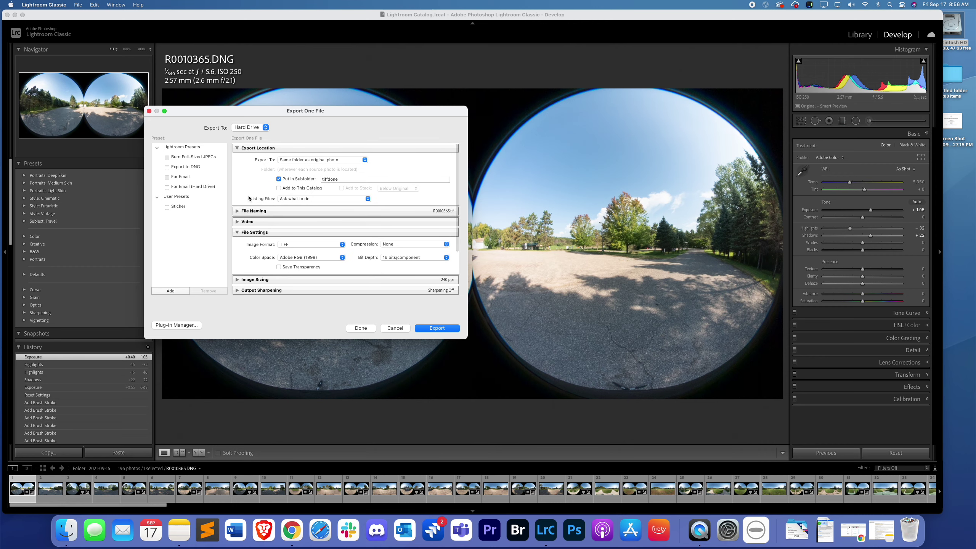
{"action": "left_click", "coordinate": [290, 159]}
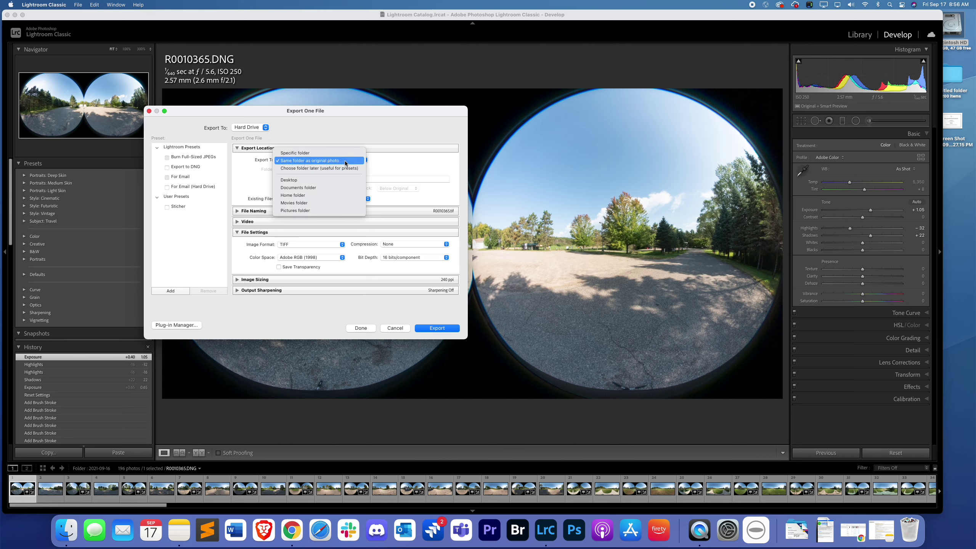
{"action": "left_click", "coordinate": [345, 161]}
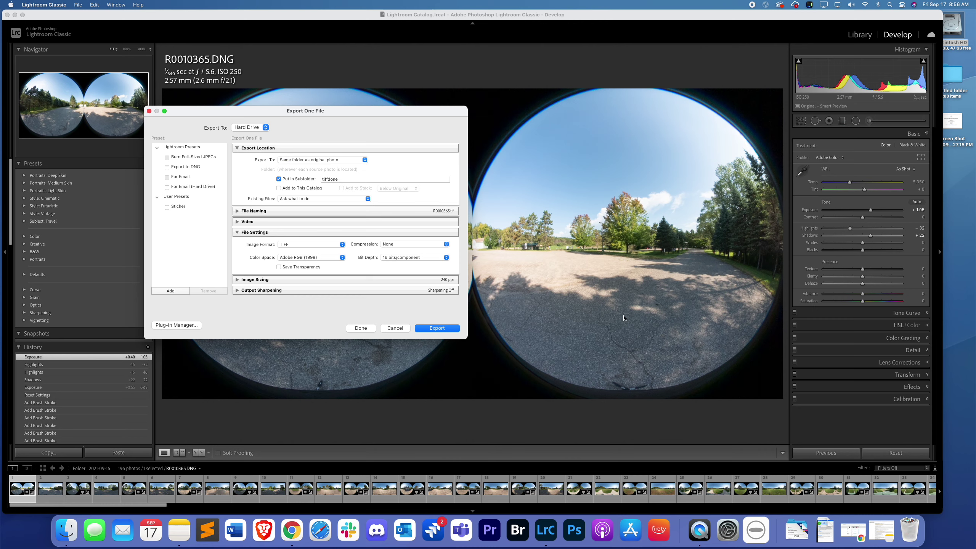
Step: Open the desktop's untitled folder in Finder and move its window clear of the desktop icons
{"action": "double_click", "coordinate": [957, 68]}
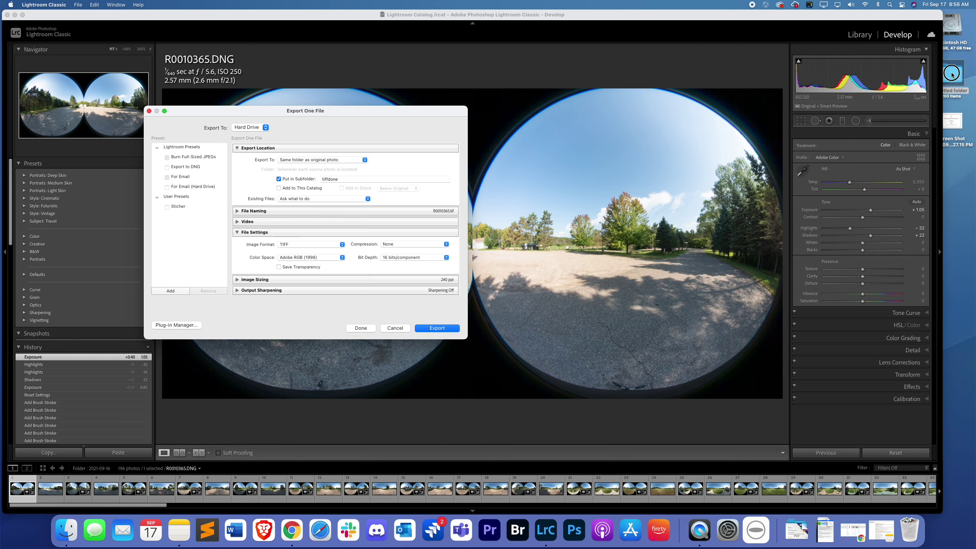
{"action": "left_click_drag", "start_coordinate": [794, 43], "coordinate": [706, 46]}
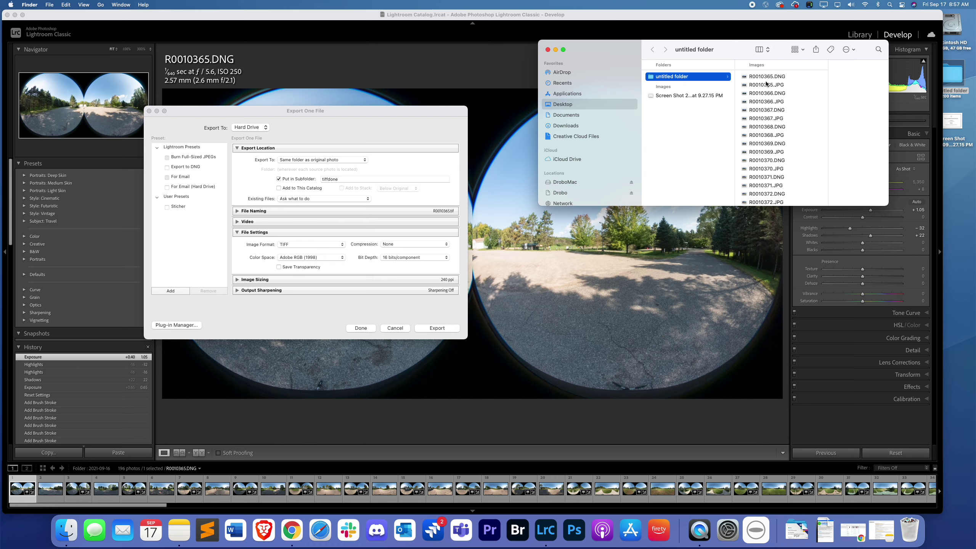
Step: Look through the DNG and JPG files in untitled folder and close its Finder window
{"action": "scroll", "coordinate": [758, 177], "scroll_direction": "down", "scroll_amount": 20}
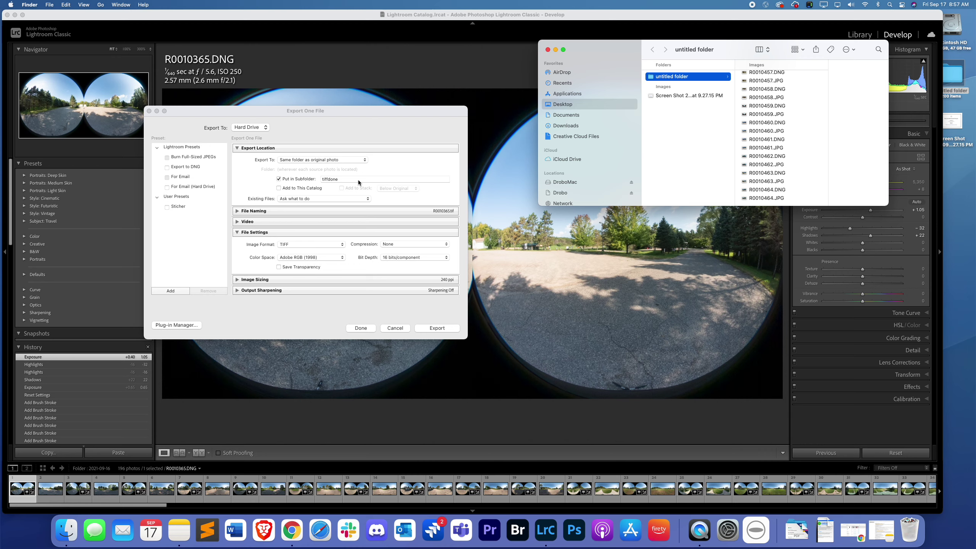
{"action": "left_click", "coordinate": [547, 49]}
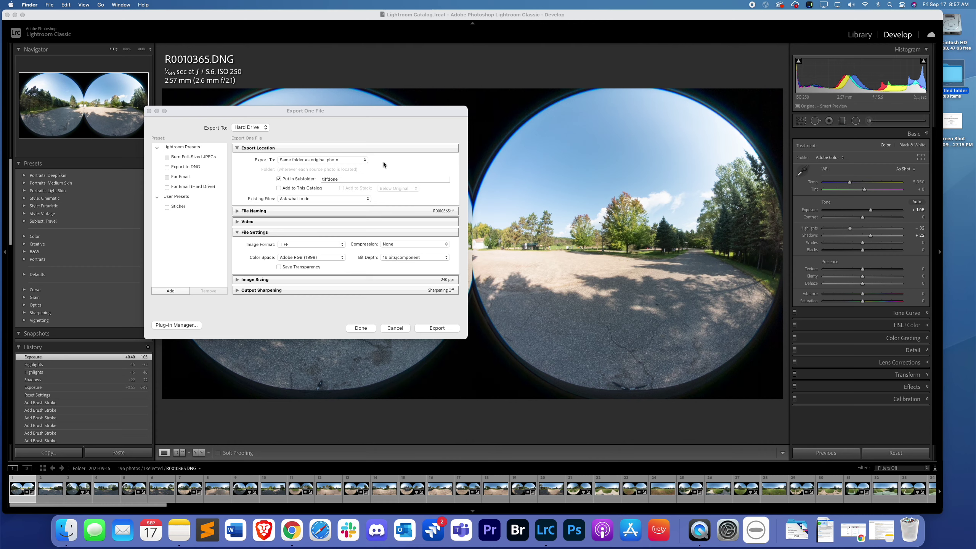
Step: Review the image format and compression choices in the export's file settings, keeping TIFF and None
{"action": "scroll", "coordinate": [383, 162], "scroll_direction": "down", "scroll_amount": 2}
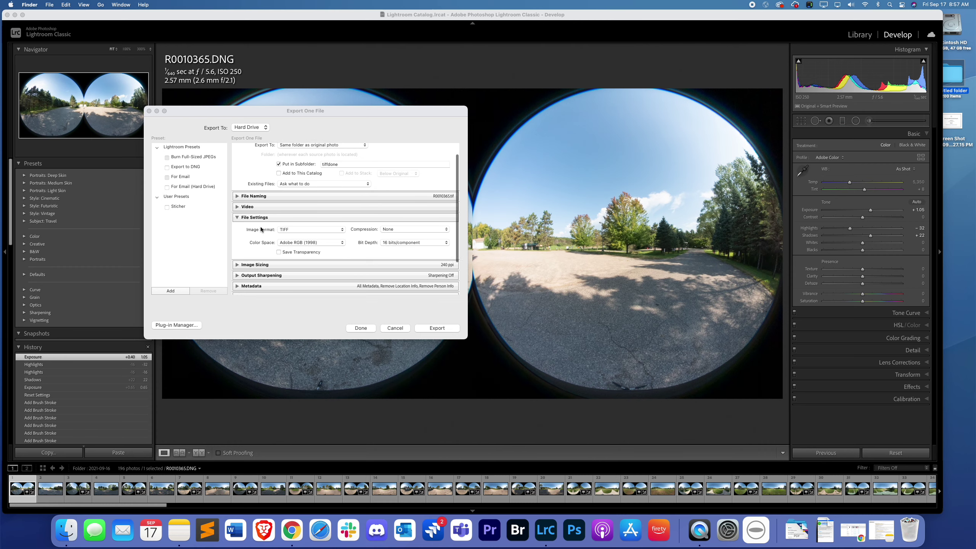
{"action": "scroll", "coordinate": [260, 227], "scroll_direction": "down", "scroll_amount": 3}
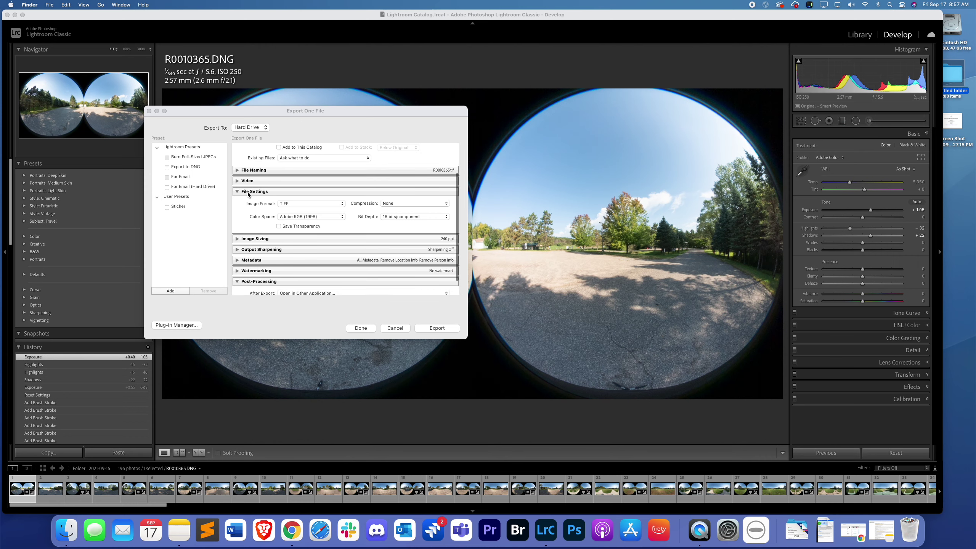
{"action": "left_click", "coordinate": [290, 206]}
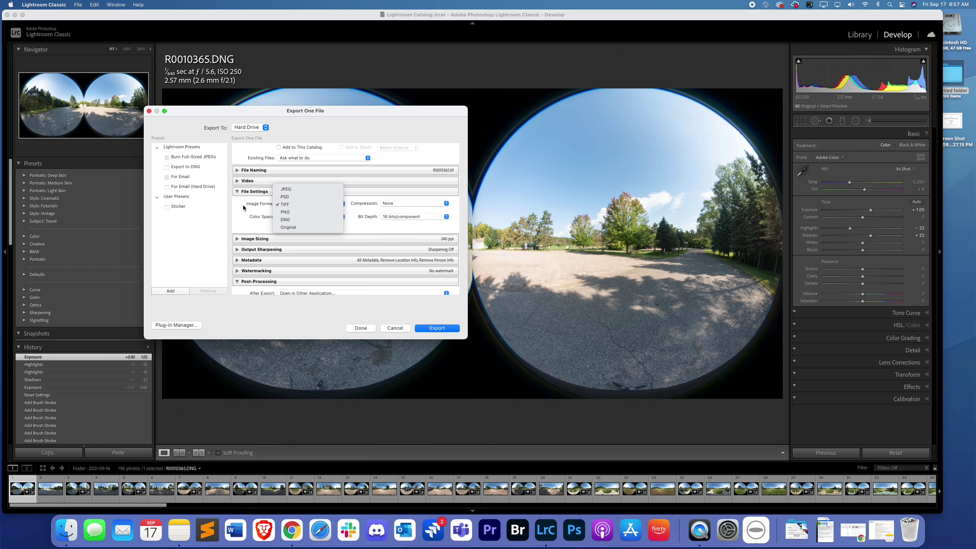
{"action": "left_click", "coordinate": [280, 206]}
{"action": "left_click", "coordinate": [402, 203]}
{"action": "left_click", "coordinate": [402, 202]}
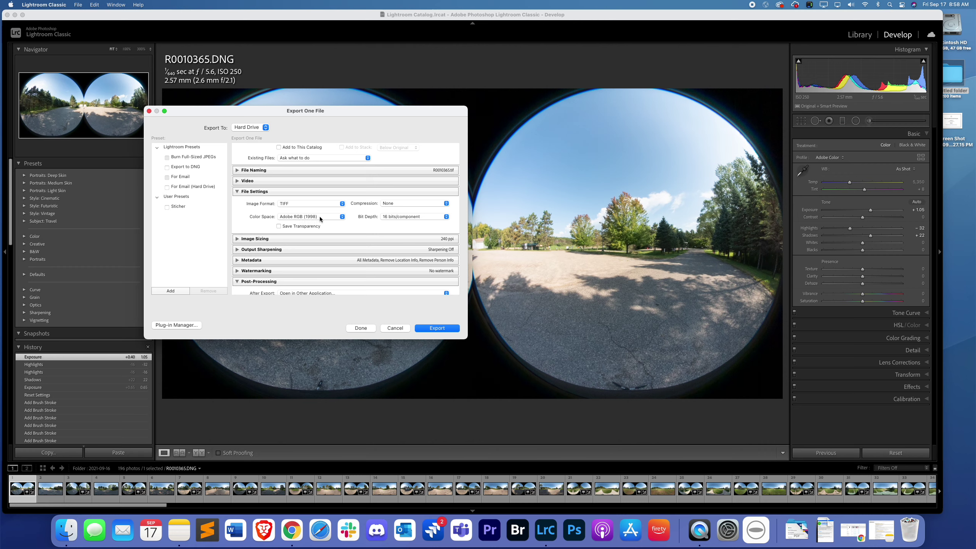
Step: Review the colour space and bit depth choices for the export, keeping Adobe RGB (1998) and 16 bits/component
{"action": "left_click", "coordinate": [342, 218]}
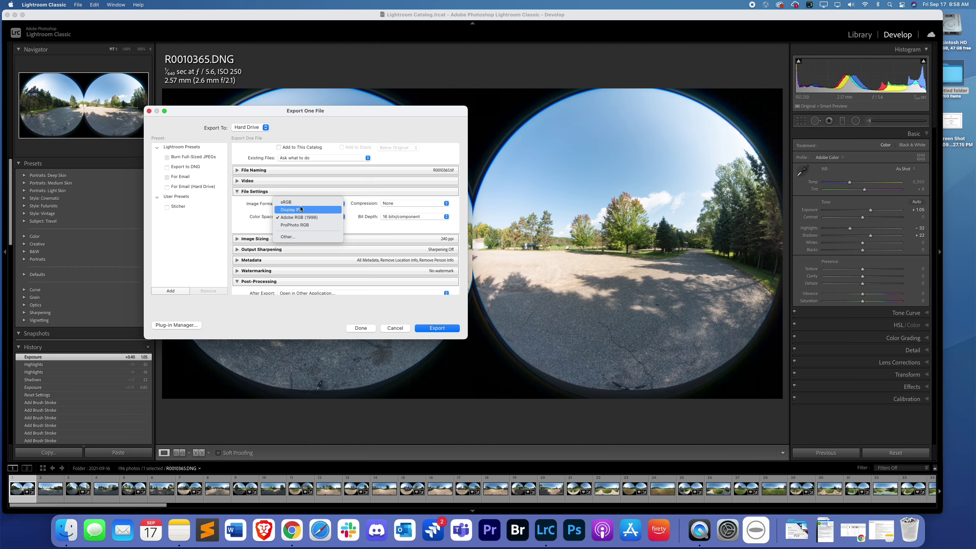
{"action": "left_click", "coordinate": [247, 219]}
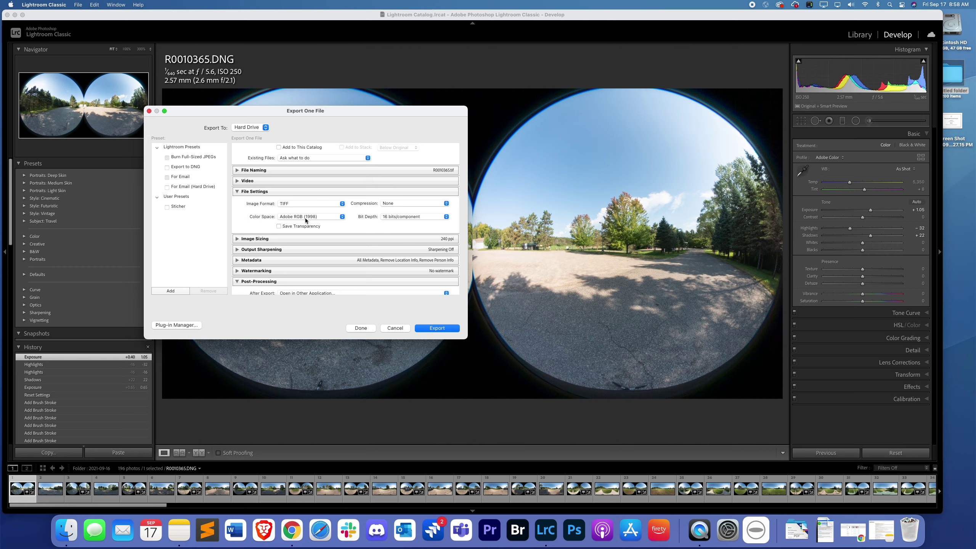
{"action": "left_click", "coordinate": [402, 216]}
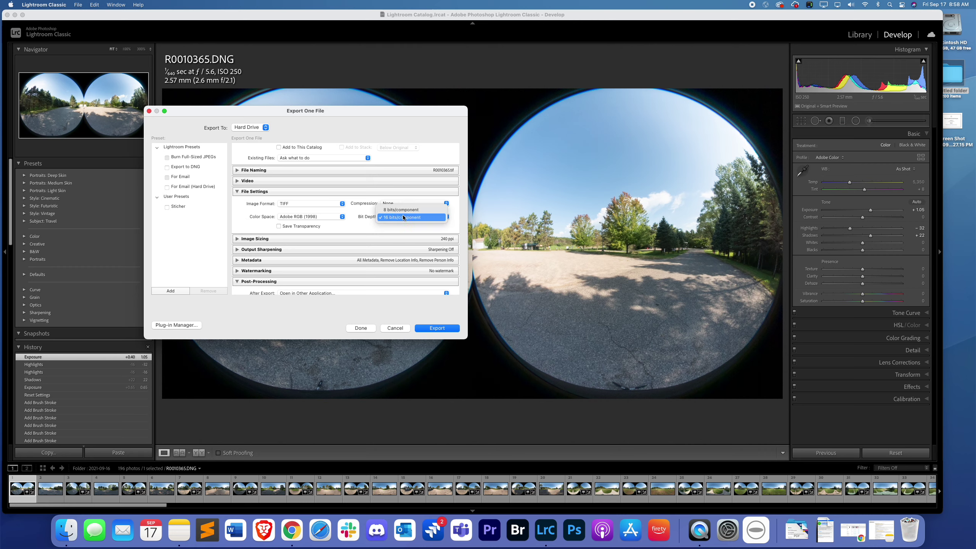
{"action": "left_click", "coordinate": [403, 227]}
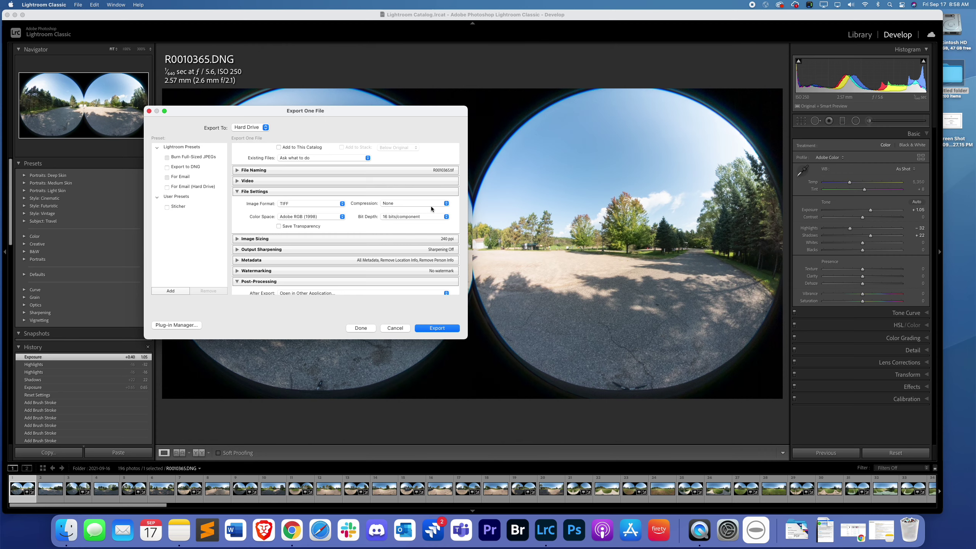
Step: Switch to the RICOH THETA download page in Chrome, examine the RICOH THETA Stitcher entry, and minimize the browser window
{"action": "scroll", "coordinate": [363, 217], "scroll_direction": "down", "scroll_amount": 2}
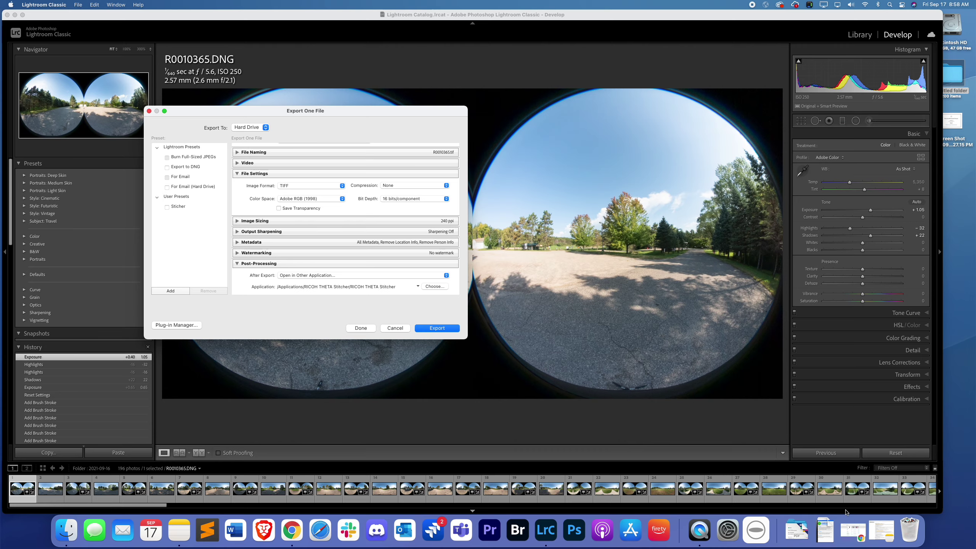
{"action": "left_click", "coordinate": [848, 526]}
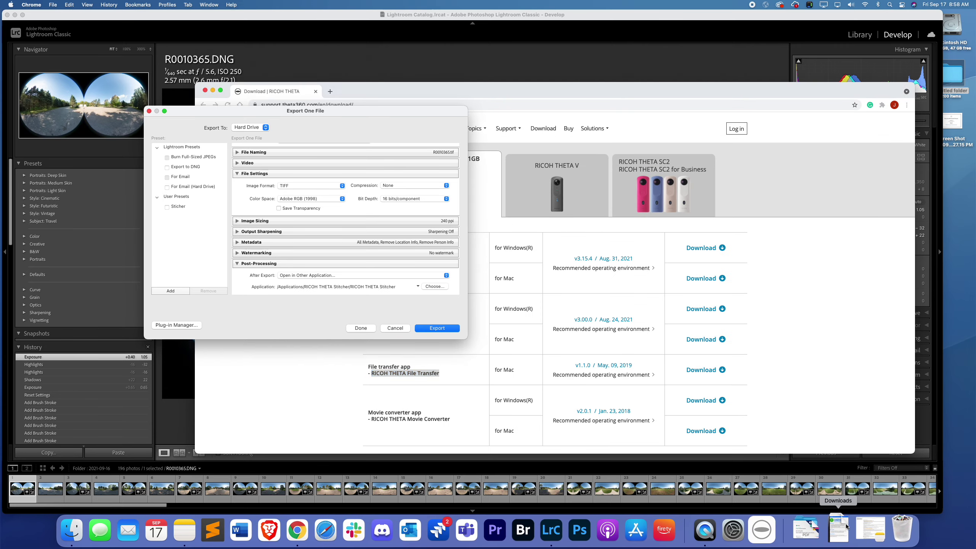
{"action": "left_click_drag", "start_coordinate": [521, 93], "coordinate": [565, 64]}
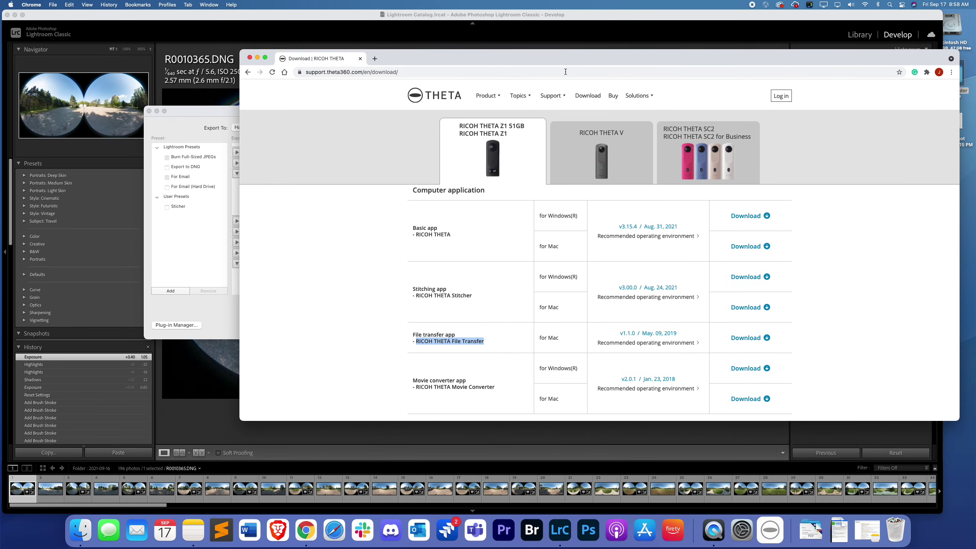
{"action": "left_click", "coordinate": [467, 294]}
{"action": "left_click_drag", "start_coordinate": [479, 296], "coordinate": [417, 291]}
{"action": "left_click", "coordinate": [448, 294]}
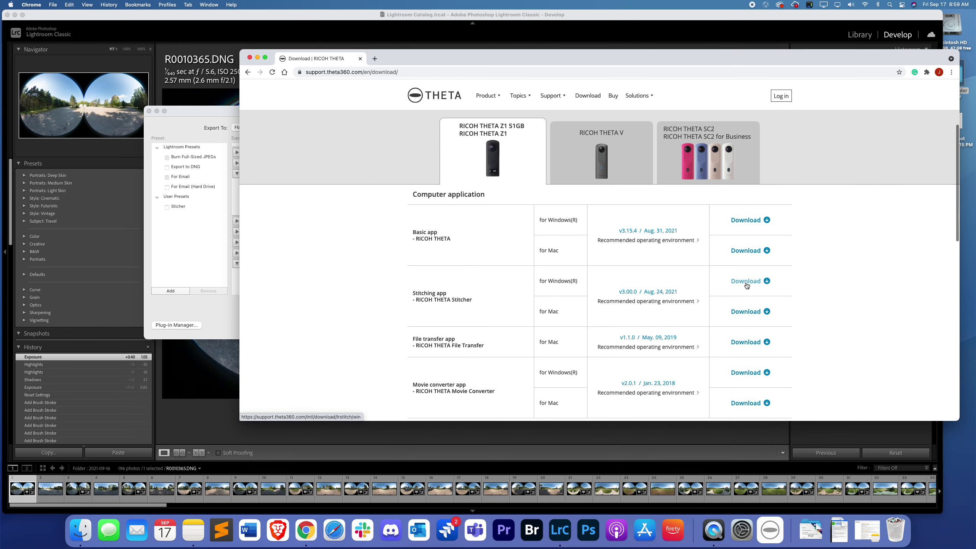
{"action": "left_click", "coordinate": [744, 313]}
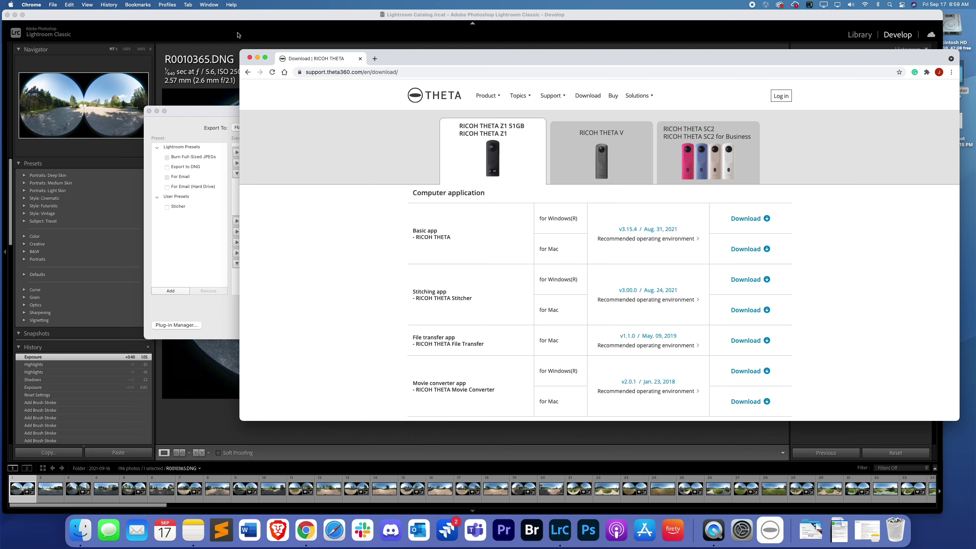
{"action": "left_click", "coordinate": [258, 59]}
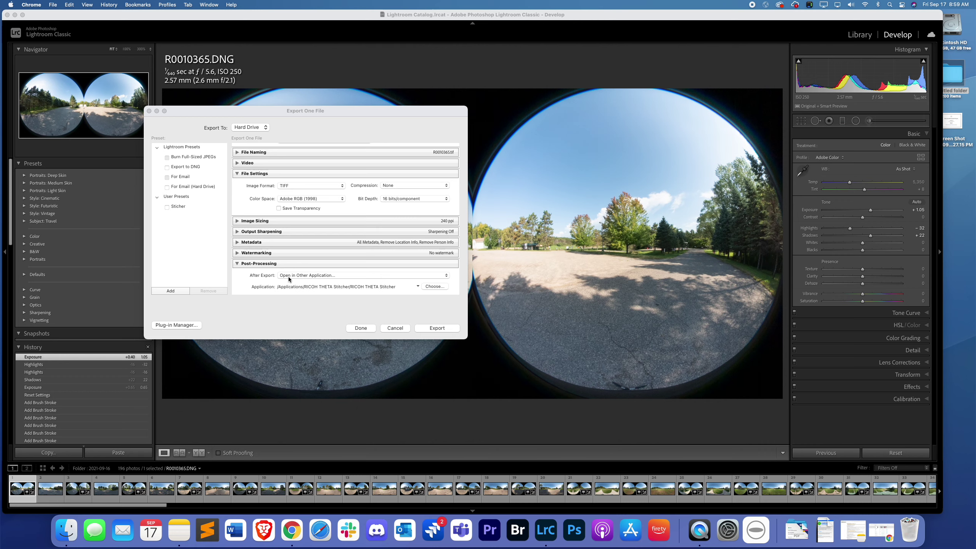
Step: Keep Open in Other Application as the after-export action and select the RICOH THETA Stitcher app inside its folder in Applications
{"action": "left_click", "coordinate": [302, 276]}
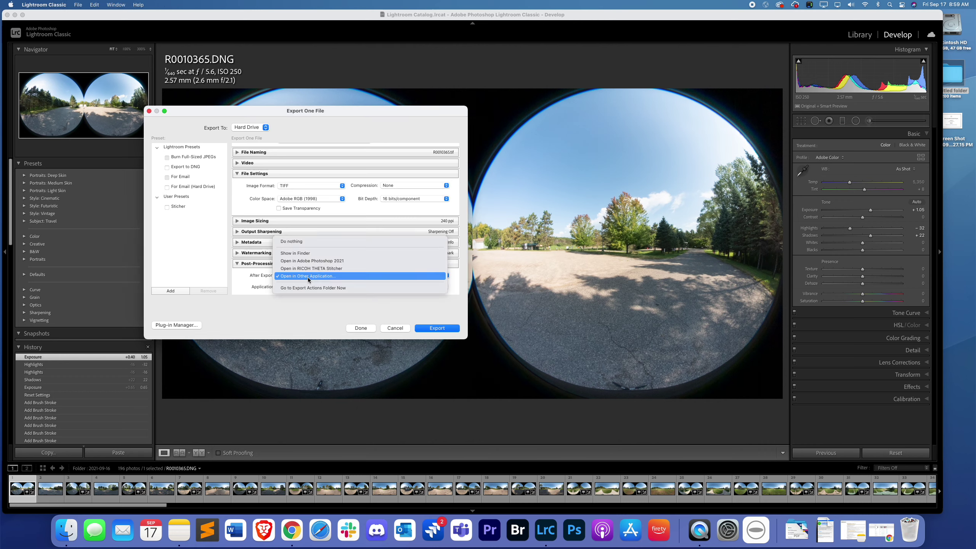
{"action": "left_click", "coordinate": [342, 276]}
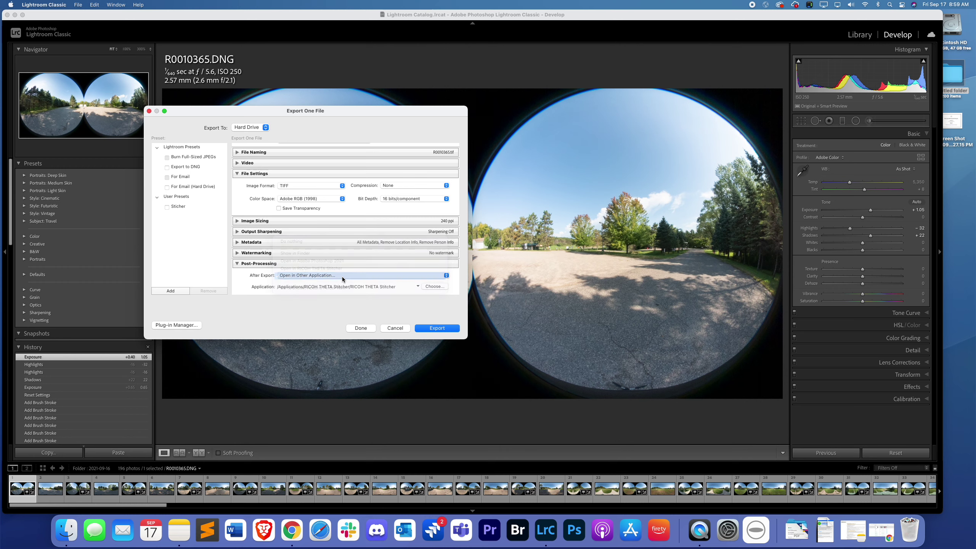
{"action": "left_click", "coordinate": [429, 288]}
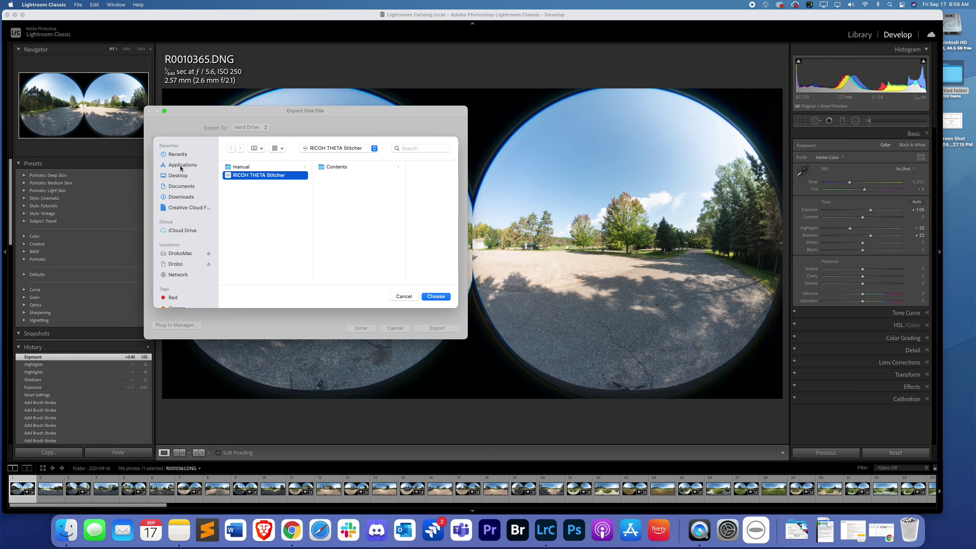
{"action": "left_click", "coordinate": [181, 166]}
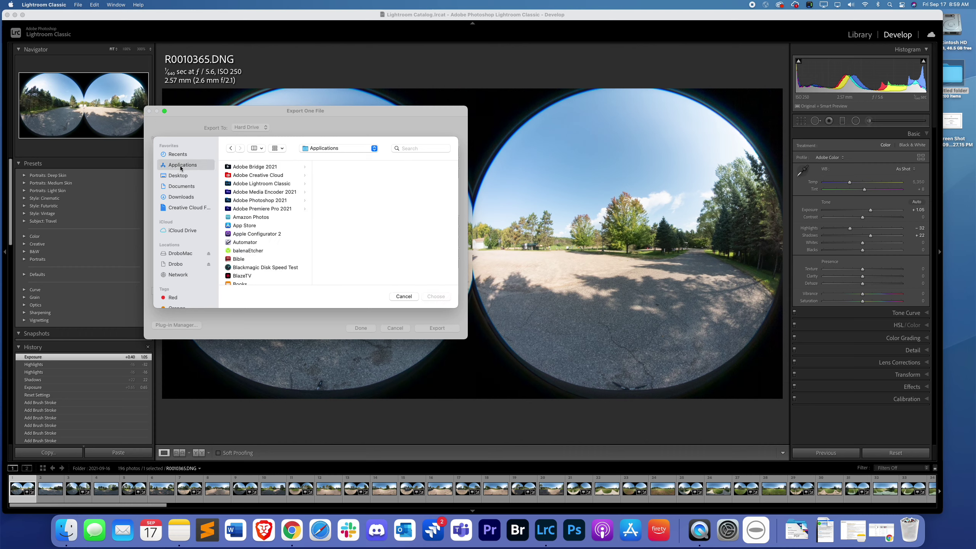
{"action": "scroll", "coordinate": [267, 250], "scroll_direction": "down", "scroll_amount": 10}
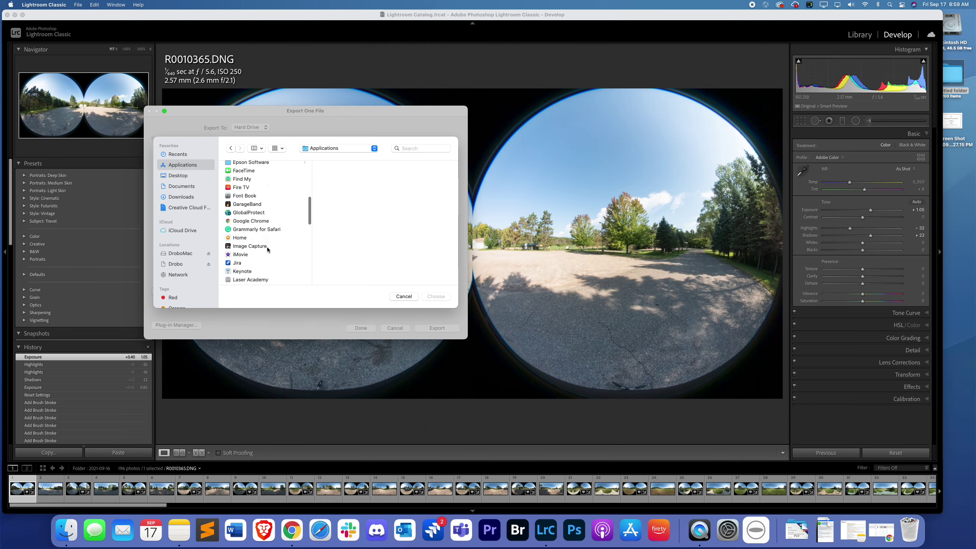
{"action": "scroll", "coordinate": [267, 247], "scroll_direction": "down", "scroll_amount": 10}
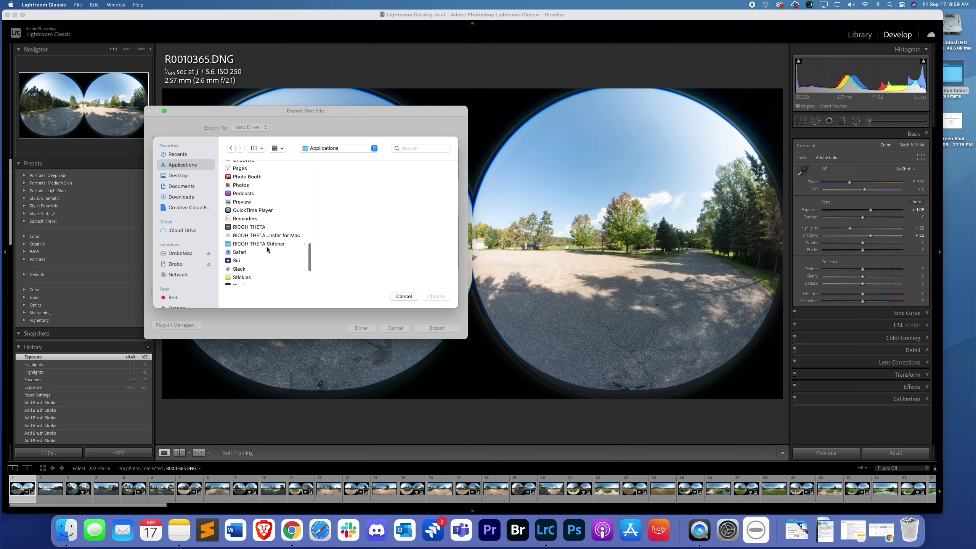
{"action": "left_click", "coordinate": [263, 236]}
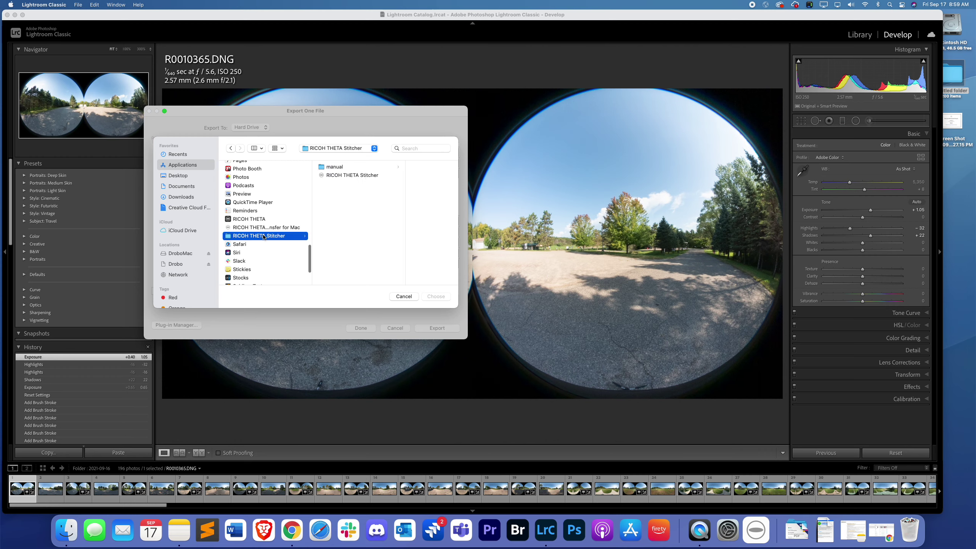
{"action": "left_click", "coordinate": [361, 176]}
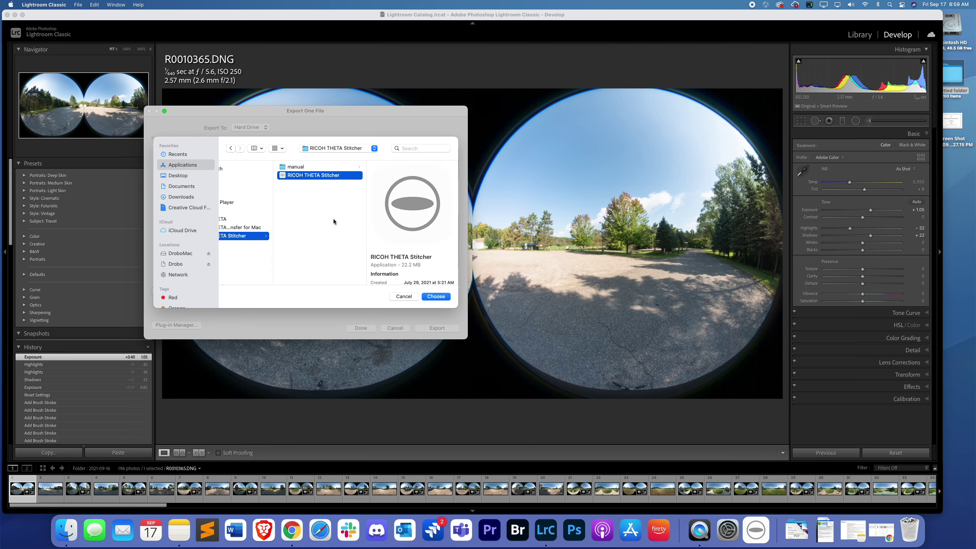
Step: Check the file browser's view options and confirm the RICOH THETA Stitcher app as the program that opens exported files
{"action": "left_click", "coordinate": [261, 149]}
{"action": "left_click", "coordinate": [261, 149]}
{"action": "left_click", "coordinate": [260, 149]}
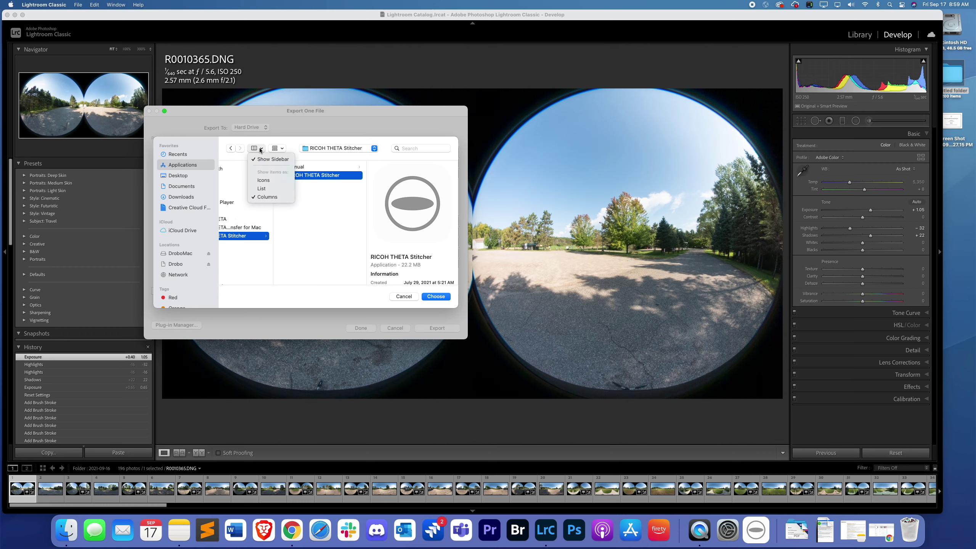
{"action": "left_click", "coordinate": [260, 150]}
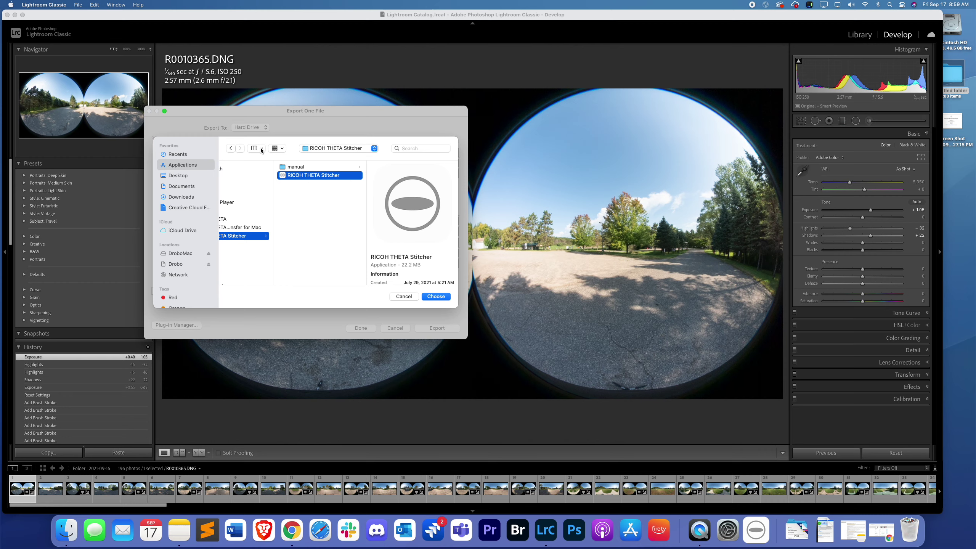
{"action": "scroll", "coordinate": [320, 184], "scroll_direction": "left", "scroll_amount": 3}
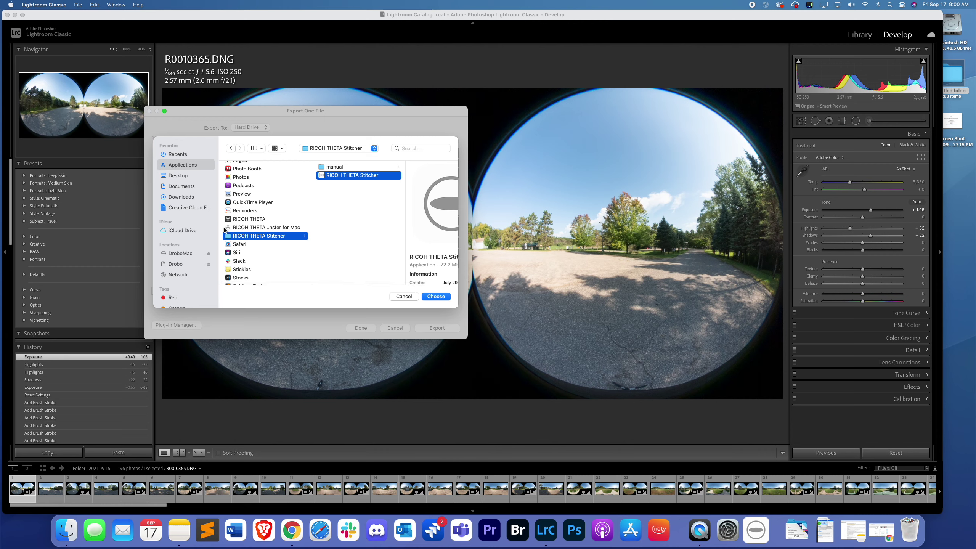
{"action": "scroll", "coordinate": [369, 180], "scroll_direction": "right", "scroll_amount": 3}
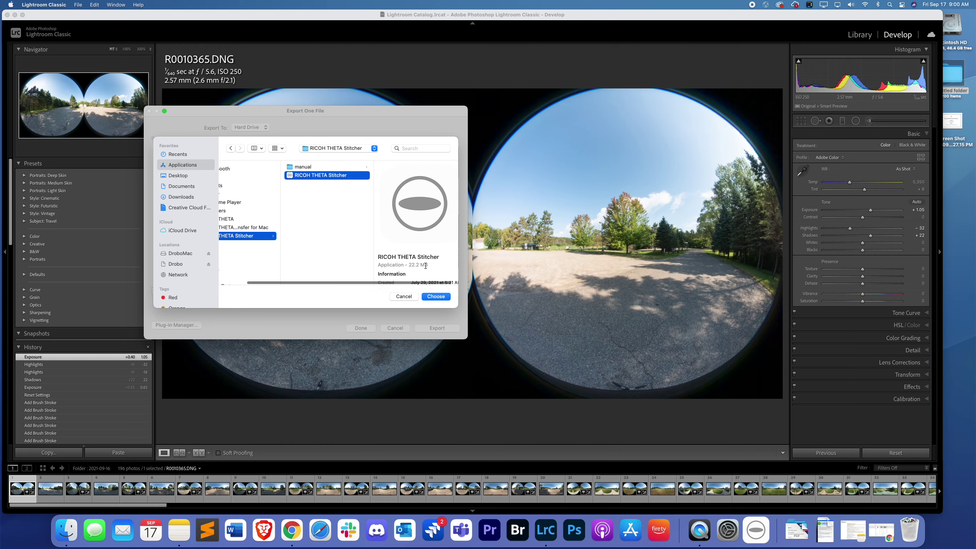
{"action": "left_click", "coordinate": [330, 178]}
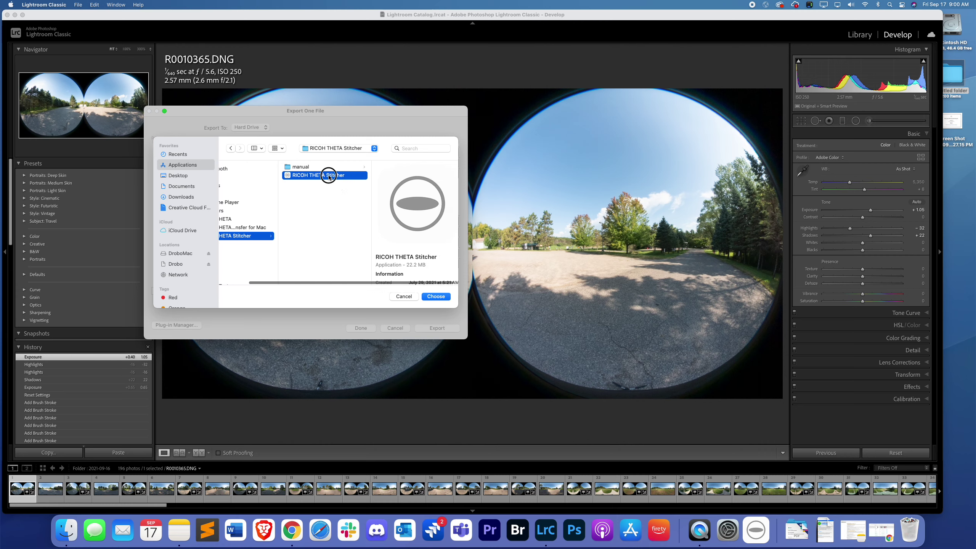
{"action": "left_click", "coordinate": [435, 297]}
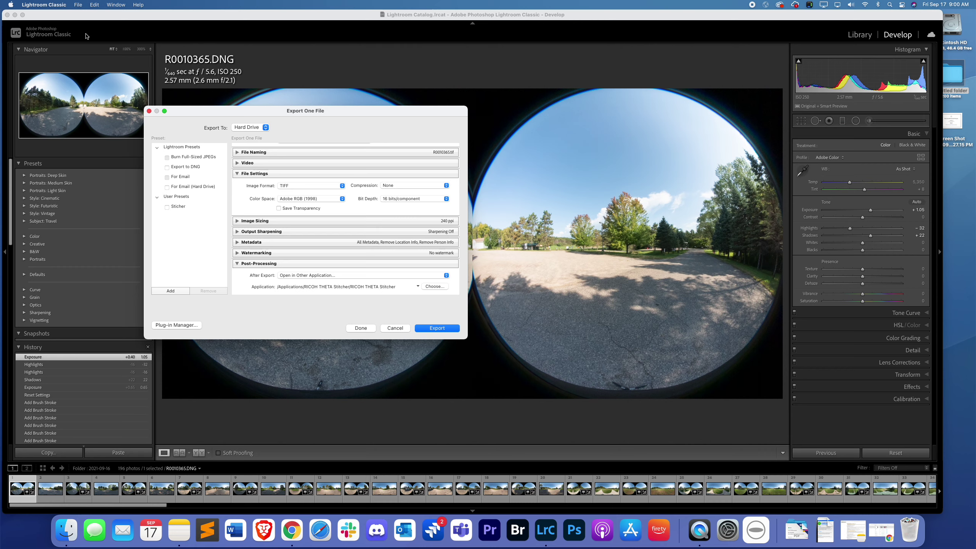
Step: Cancel the export and launch RICOH THETA Stitcher from its folder in Macintosh HD's Applications
{"action": "left_click", "coordinate": [389, 327]}
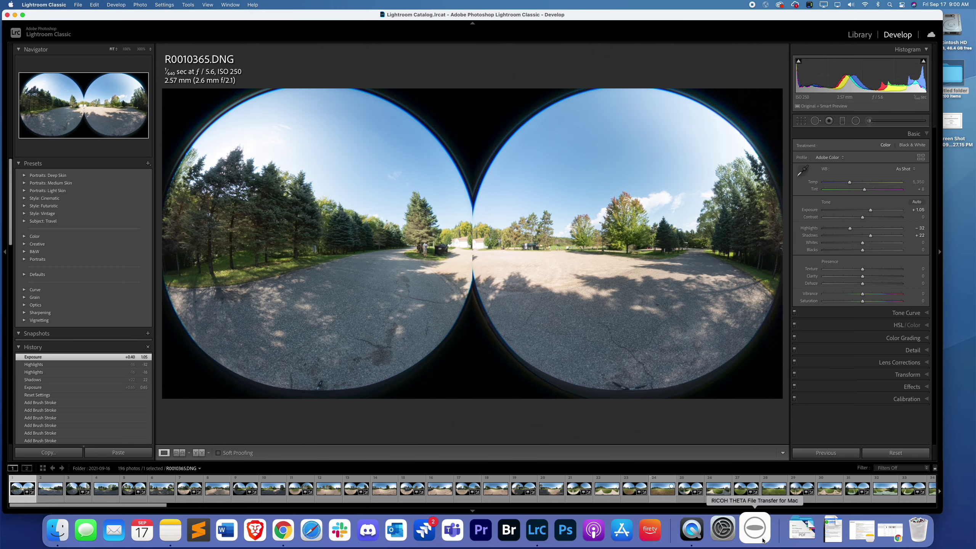
{"action": "left_click", "coordinate": [951, 30]}
{"action": "double_click", "coordinate": [938, 35]}
{"action": "left_click", "coordinate": [504, 120]}
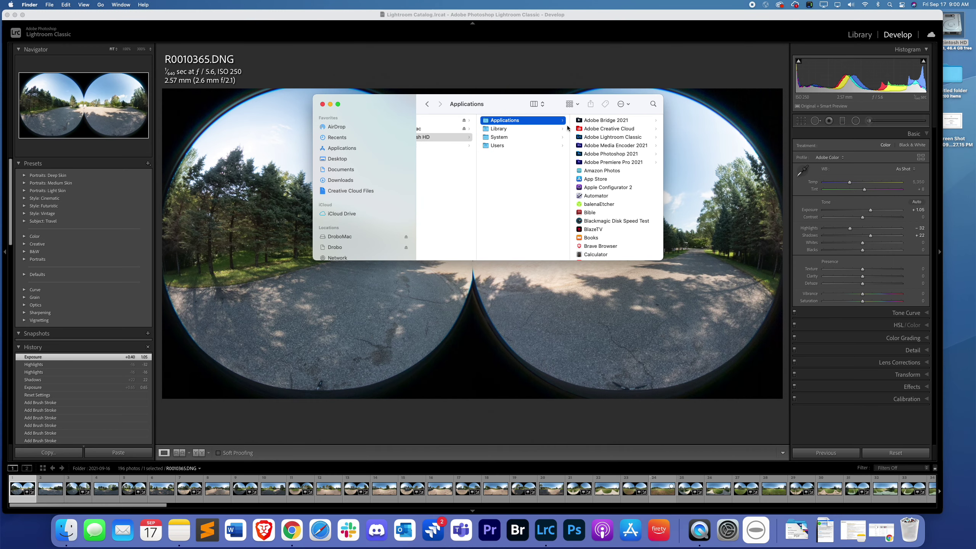
{"action": "scroll", "coordinate": [604, 157], "scroll_direction": "down", "scroll_amount": 15}
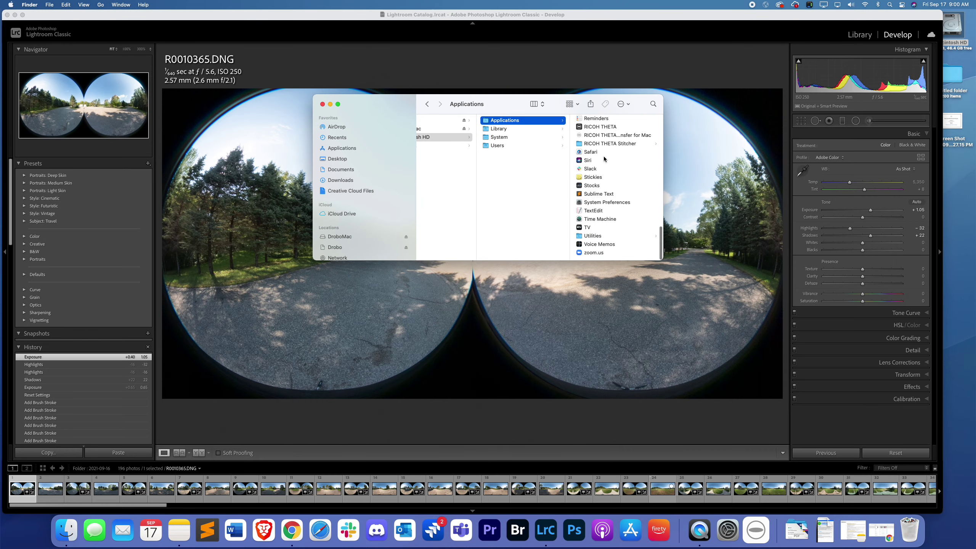
{"action": "left_click", "coordinate": [608, 185]}
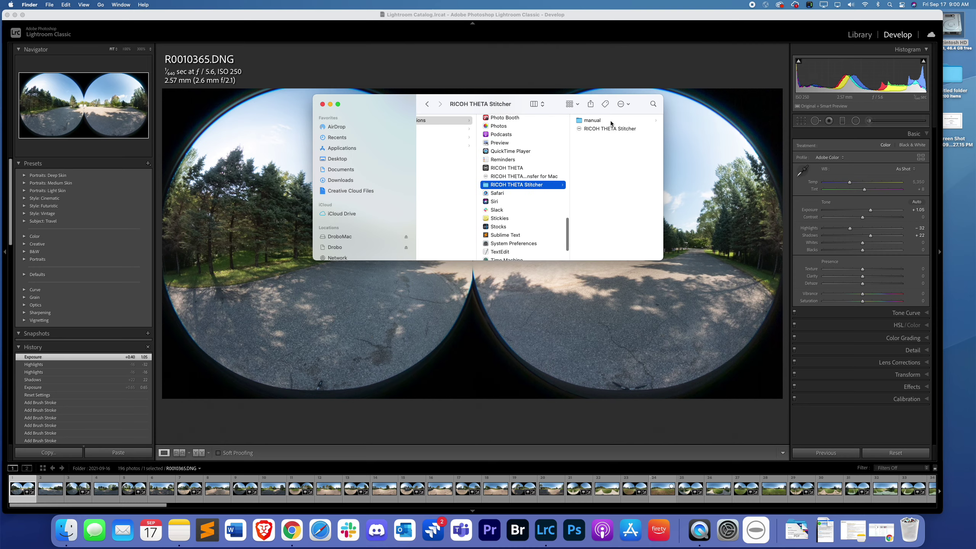
{"action": "double_click", "coordinate": [603, 129]}
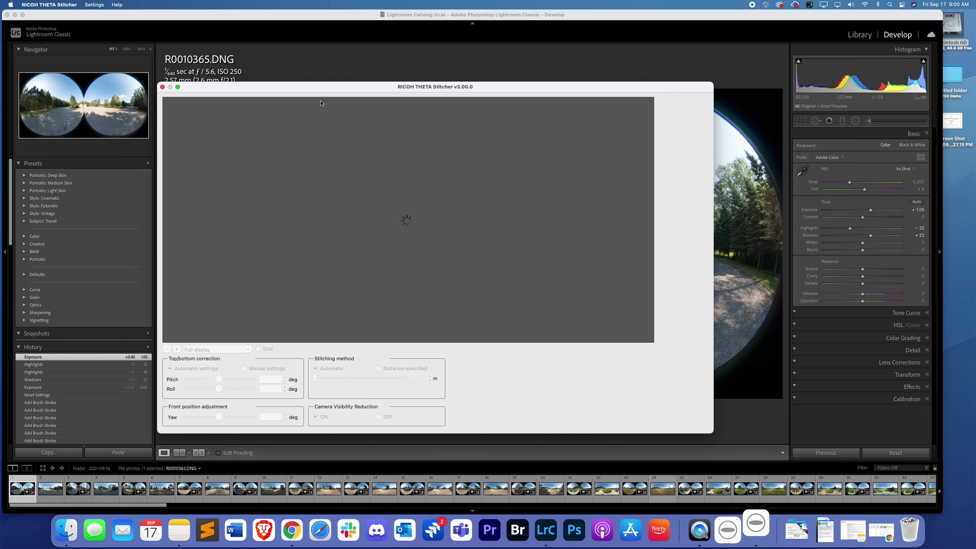
Step: Examine the RICOH THETA Stitcher window and its stitching options, cancel it, and minimize the Finder window with the app folder
{"action": "left_click_drag", "start_coordinate": [340, 87], "coordinate": [525, 36]}
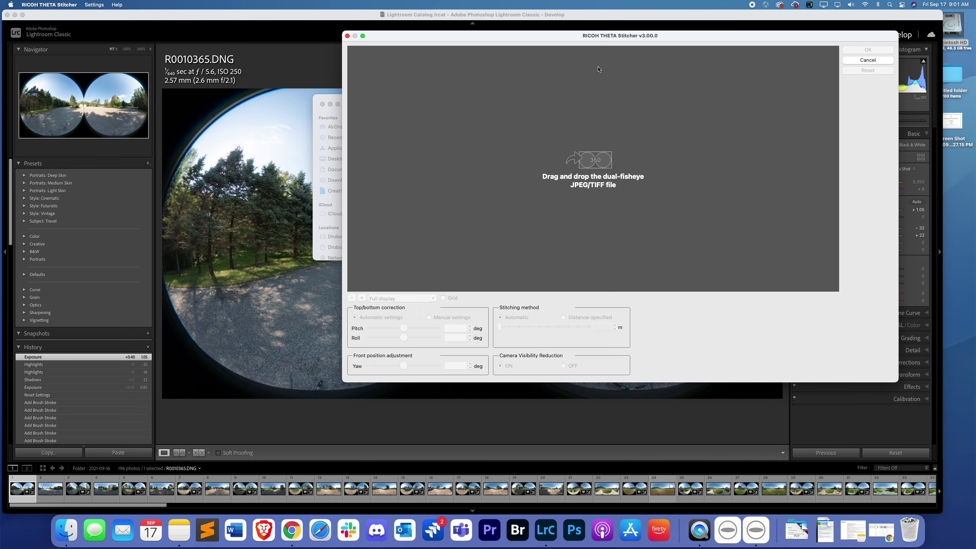
{"action": "left_click_drag", "start_coordinate": [592, 37], "coordinate": [575, 48]}
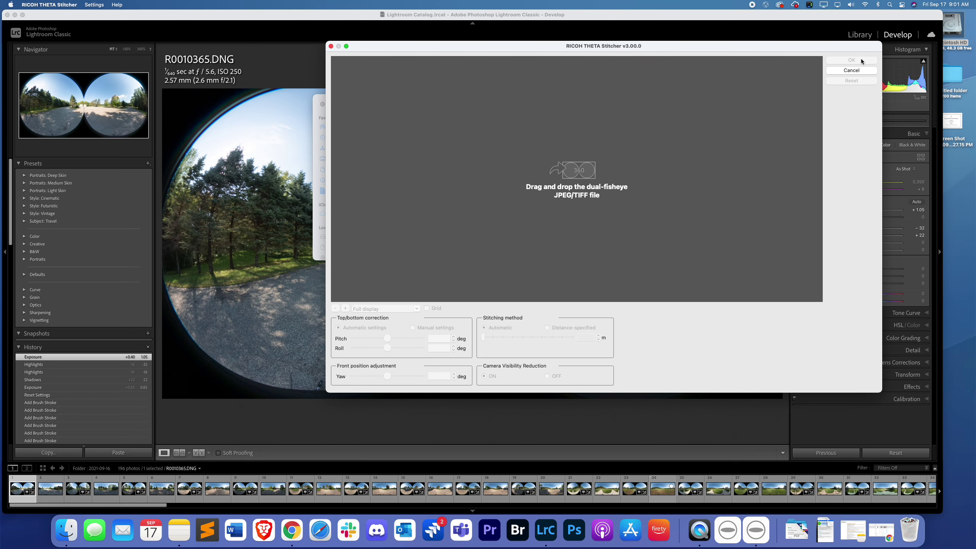
{"action": "left_click_drag", "start_coordinate": [836, 50], "coordinate": [803, 61]}
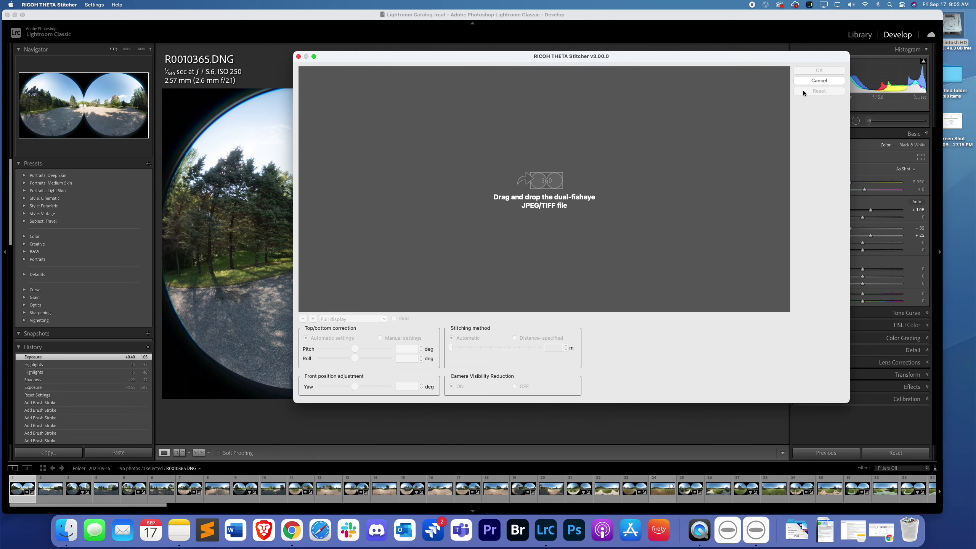
{"action": "left_click", "coordinate": [819, 81]}
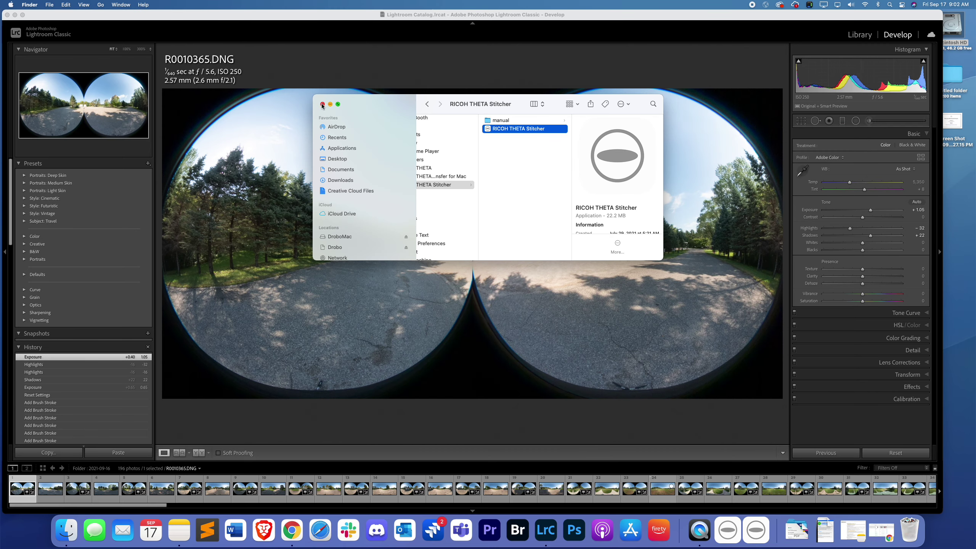
{"action": "left_click", "coordinate": [330, 104]}
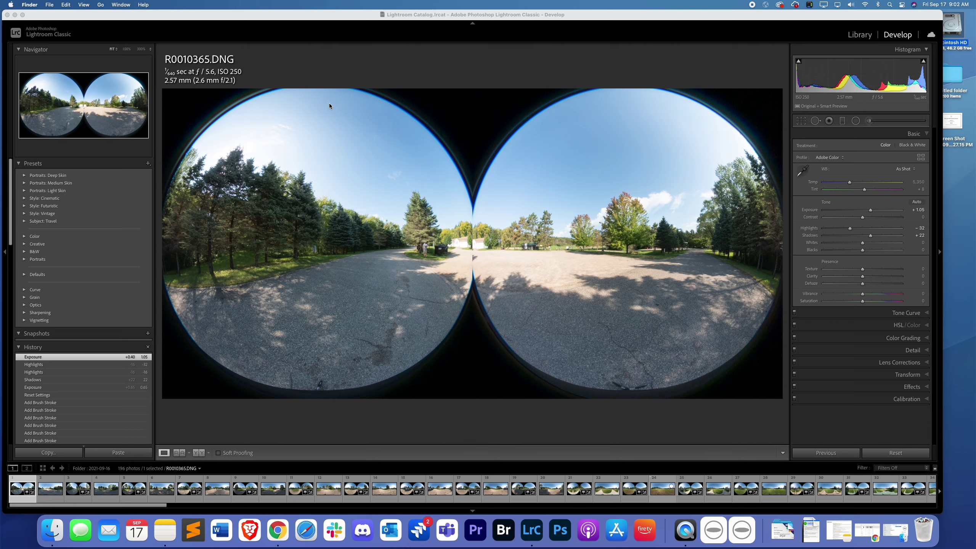
Step: Open a Finder window for Macintosh HD and browse through the user's Pictures to the tiffdone folder inside 2021-09-16
{"action": "double_click", "coordinate": [968, 21]}
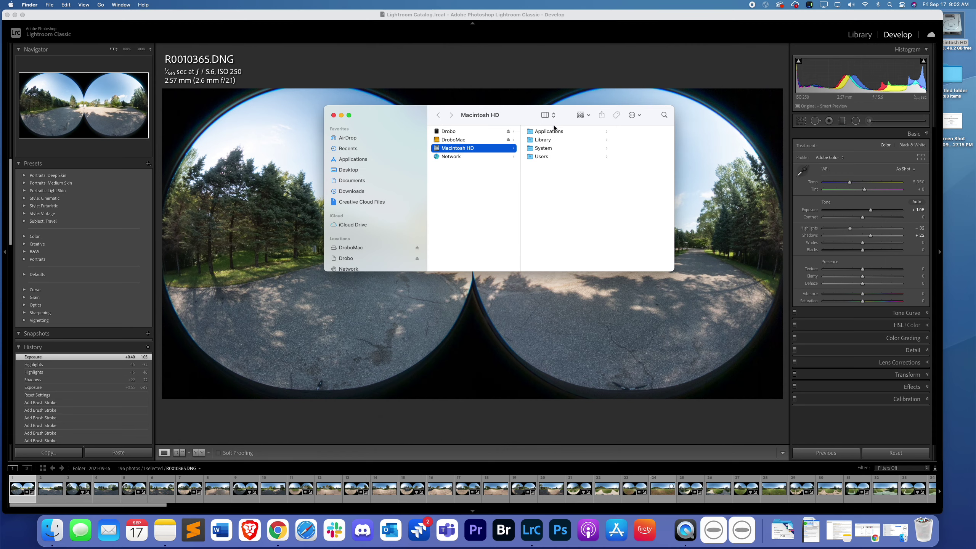
{"action": "left_click", "coordinate": [542, 156]}
{"action": "left_click", "coordinate": [604, 132]}
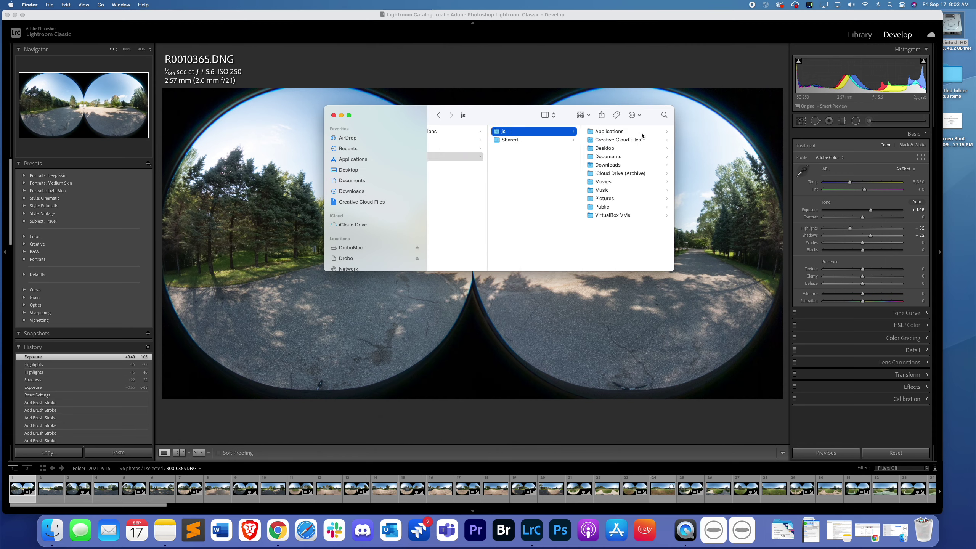
{"action": "left_click", "coordinate": [604, 200]}
{"action": "left_click", "coordinate": [611, 131]}
{"action": "left_click", "coordinate": [623, 131]}
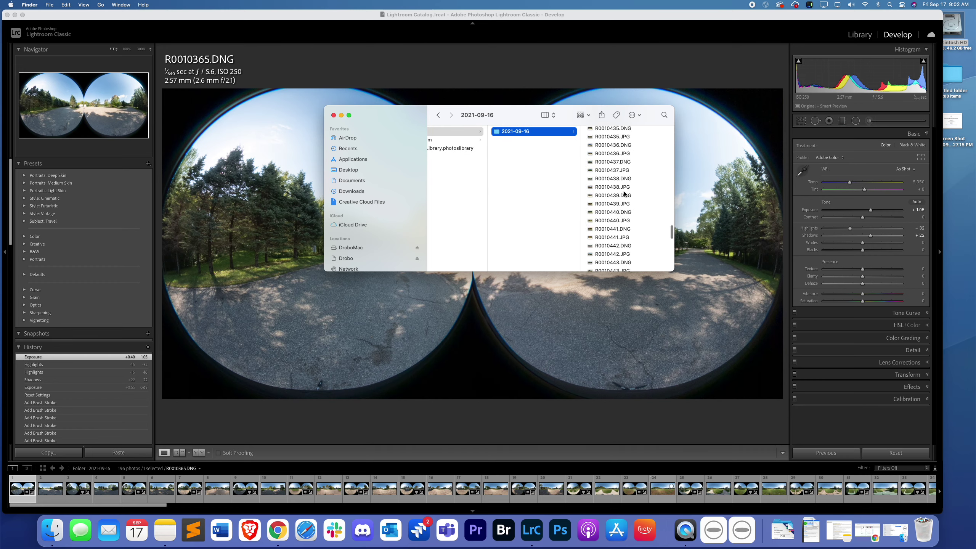
{"action": "scroll", "coordinate": [634, 221], "scroll_direction": "down", "scroll_amount": 15}
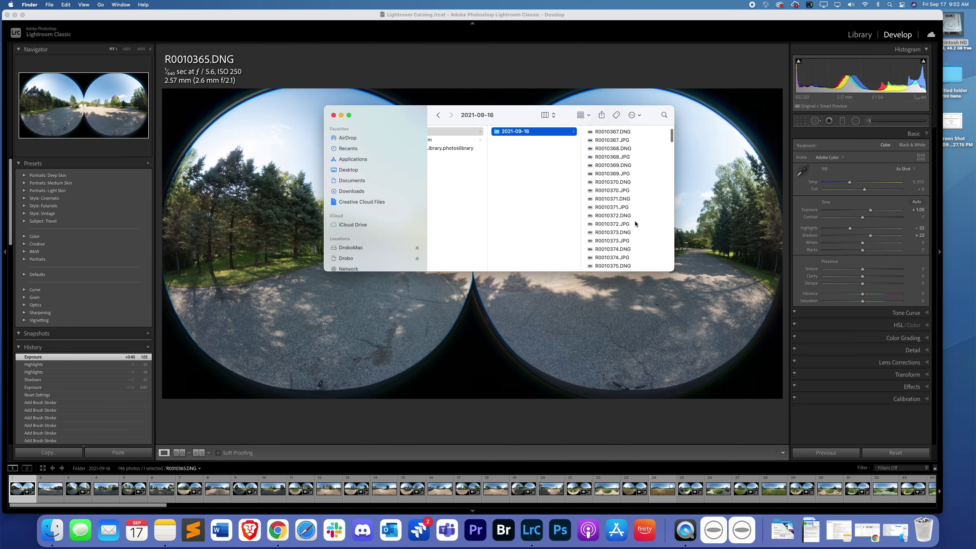
{"action": "left_click", "coordinate": [603, 264]}
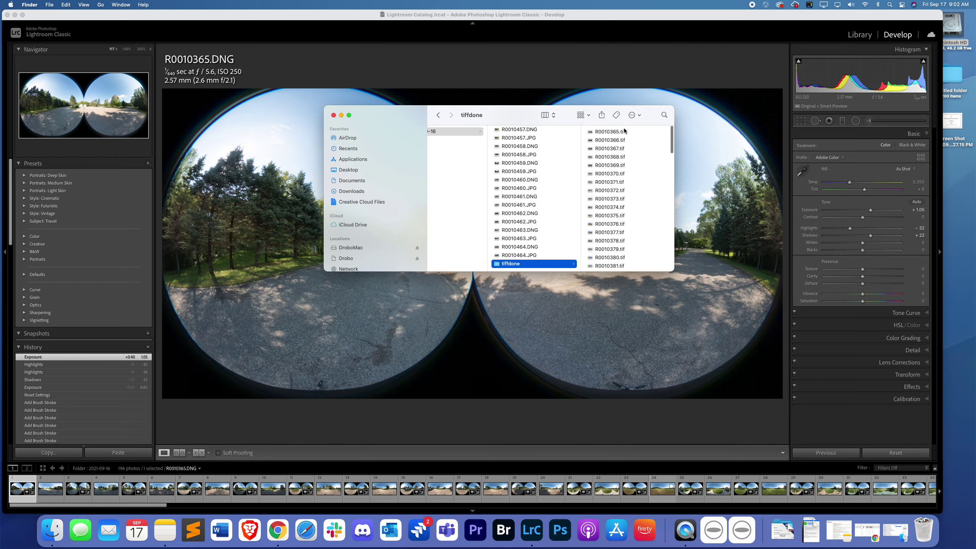
Step: Preview the stitched R0010365.tif at large size and close the preview
{"action": "left_click", "coordinate": [618, 131]}
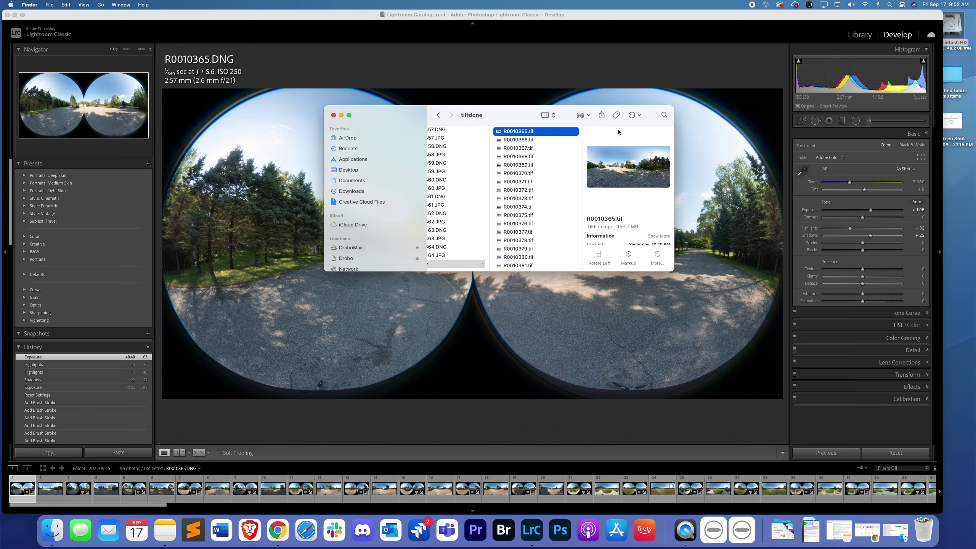
{"action": "key", "text": "space"}
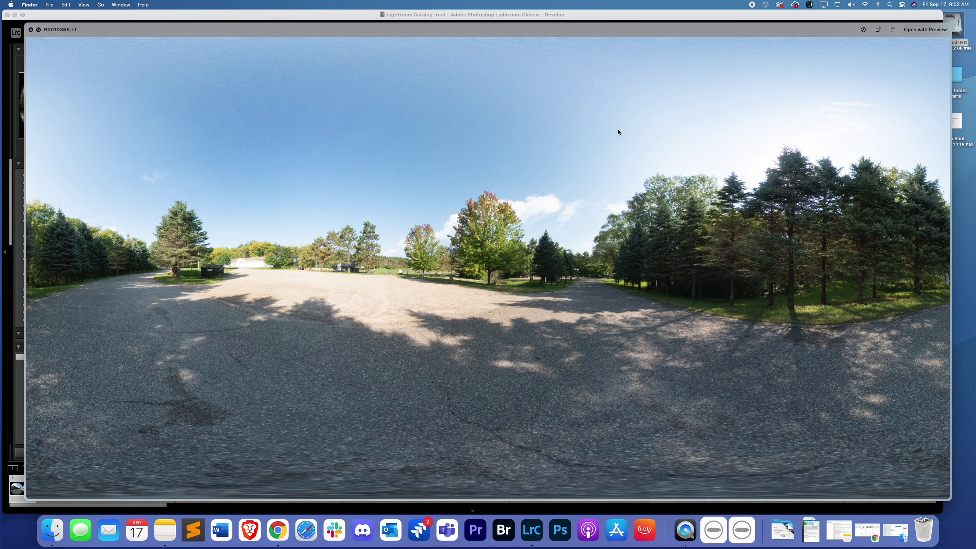
{"action": "key", "text": "space"}
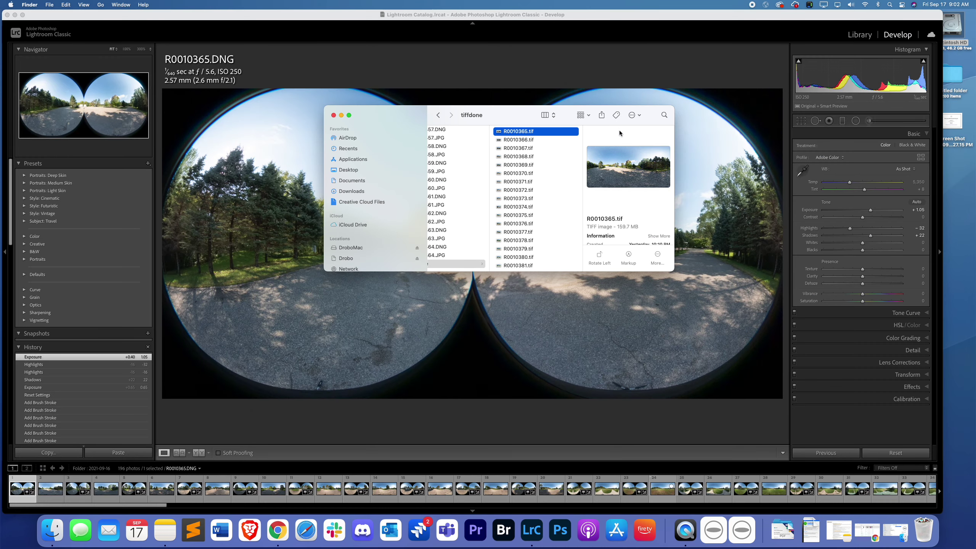
Step: Check the available file actions for R0010365.tif and look through the list of TIFF files in the tiffdone folder
{"action": "left_click_drag", "start_coordinate": [524, 117], "coordinate": [509, 122]}
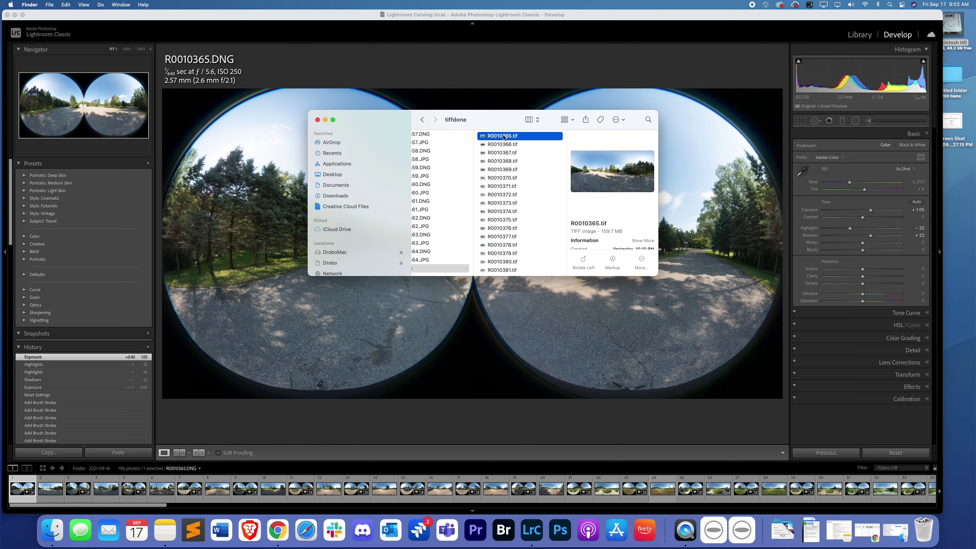
{"action": "right_click", "coordinate": [504, 135]}
{"action": "mouse_move", "coordinate": [518, 148]}
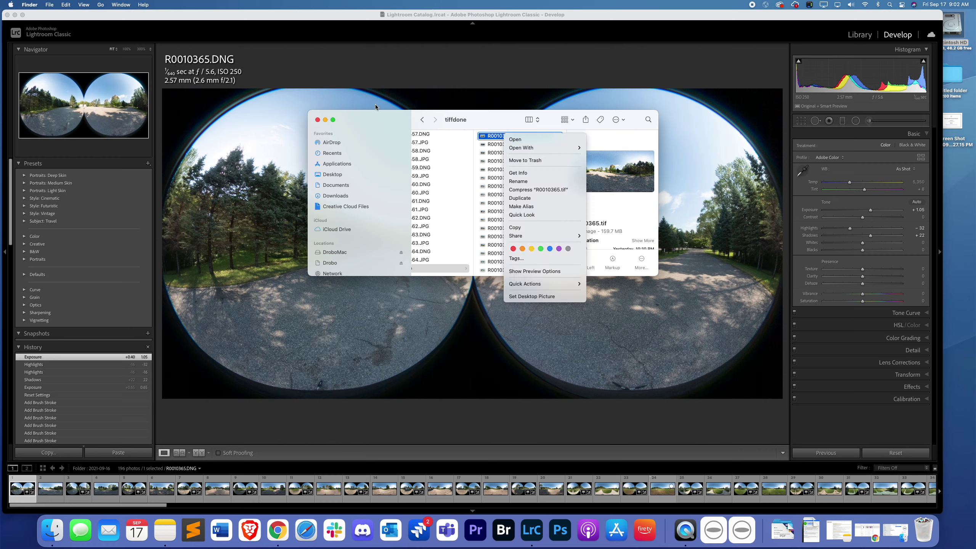
{"action": "left_click", "coordinate": [376, 118]}
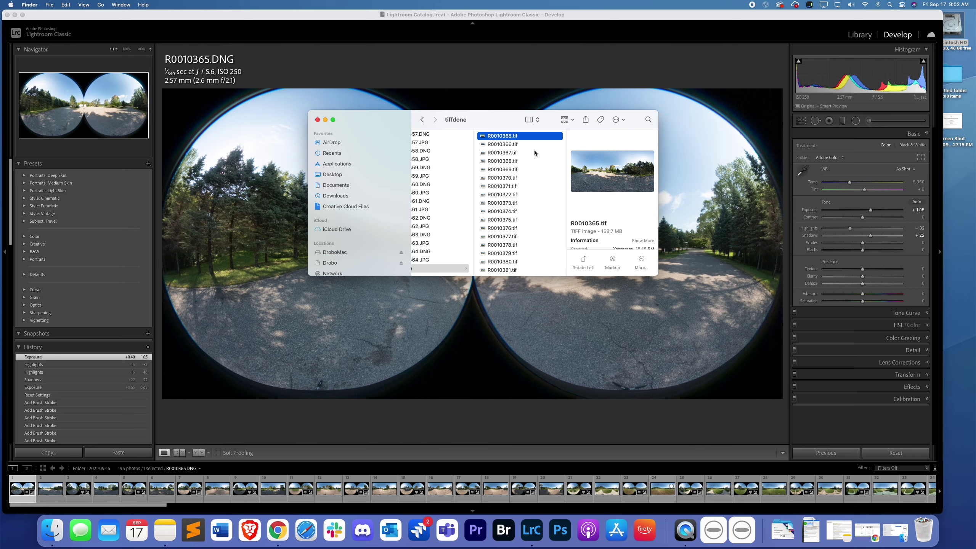
{"action": "scroll", "coordinate": [523, 144], "scroll_direction": "down", "scroll_amount": 15}
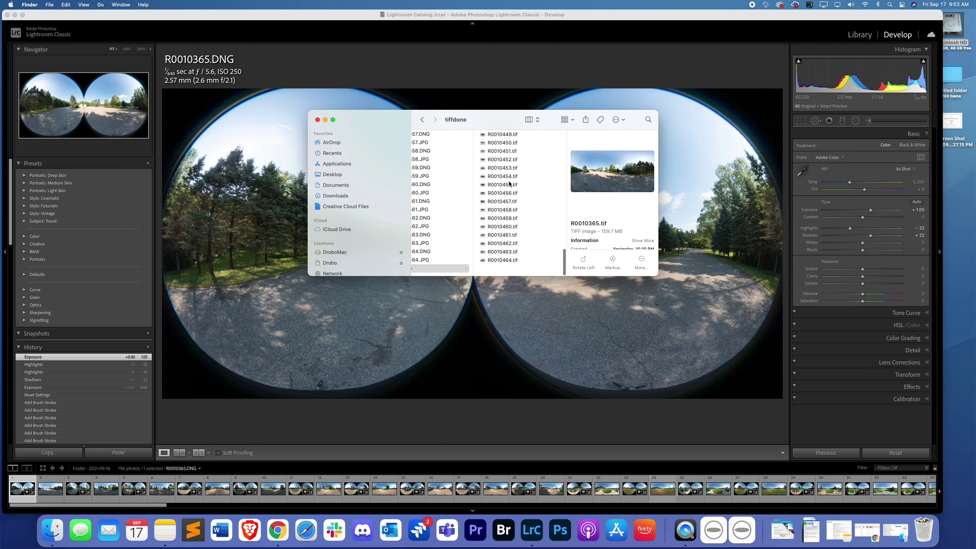
{"action": "scroll", "coordinate": [518, 174], "scroll_direction": "up", "scroll_amount": 15}
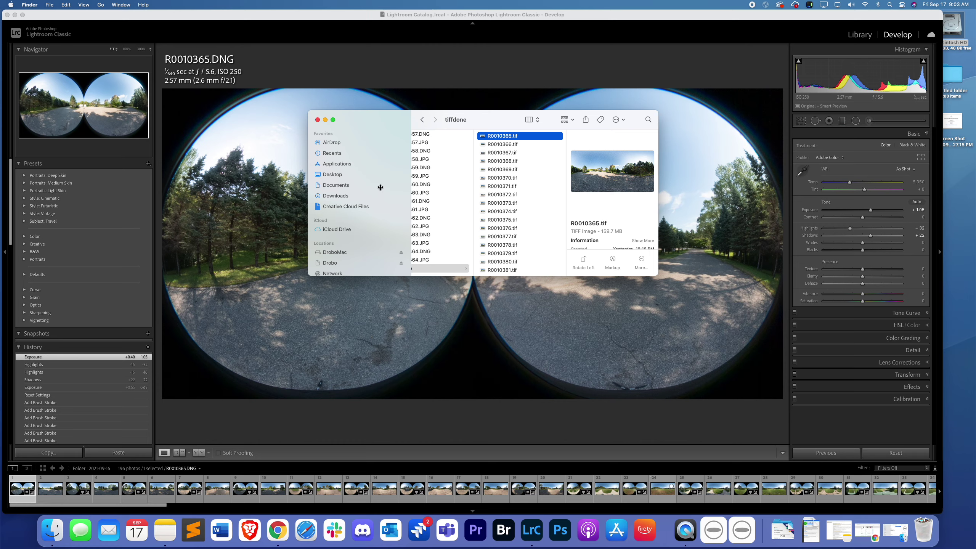
Step: Switch to Lightroom Classic's Library, view the tiffdone folder as an import source, and cancel the import
{"action": "left_click", "coordinate": [851, 13]}
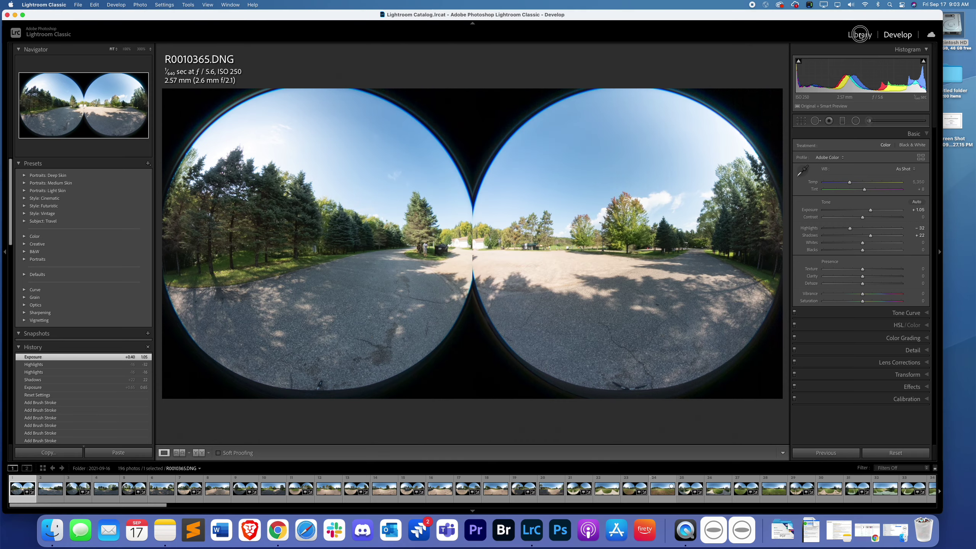
{"action": "left_click", "coordinate": [862, 35]}
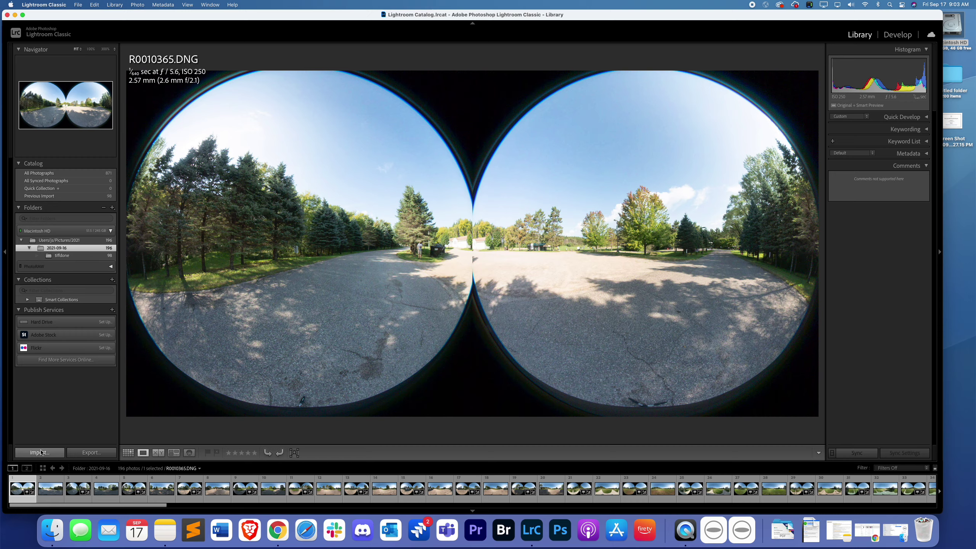
{"action": "left_click", "coordinate": [41, 452]}
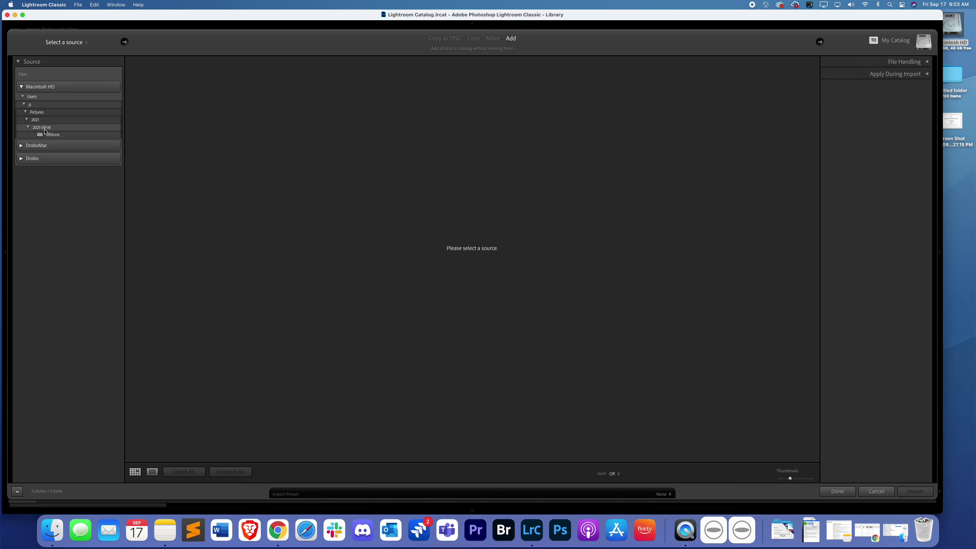
{"action": "left_click", "coordinate": [56, 135]}
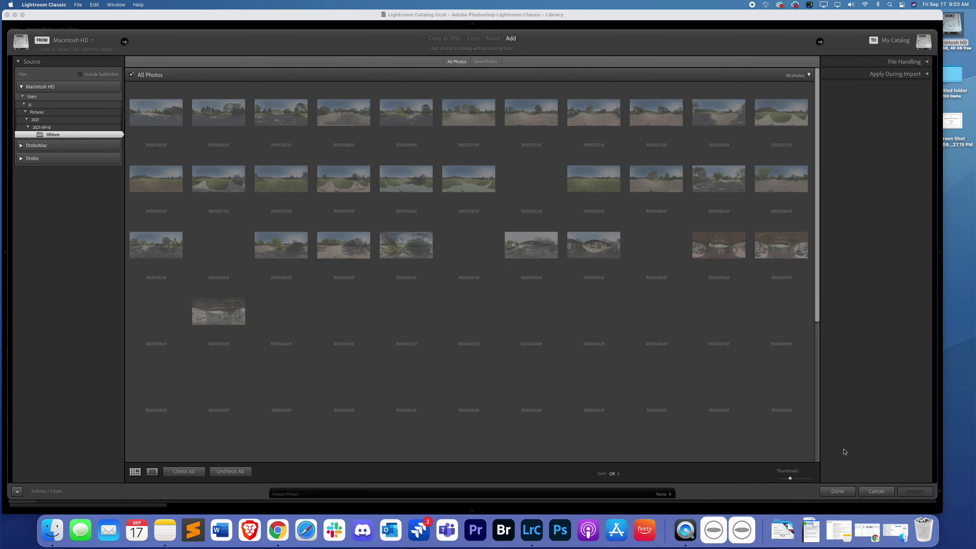
{"action": "left_click", "coordinate": [888, 489]}
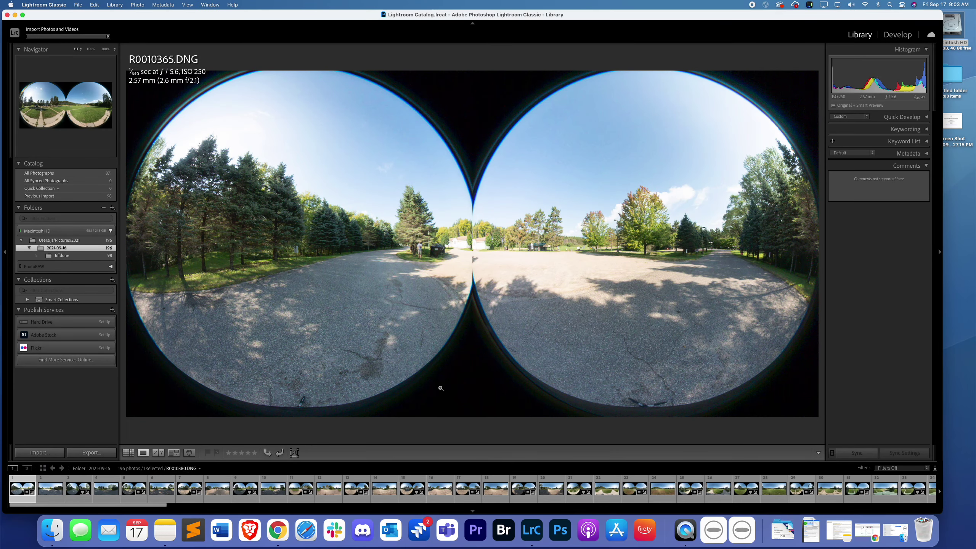
Step: Show the tiffdone folder in the Library and look through its stitched TIFFs, keeping R0010365.tif selected
{"action": "left_click", "coordinate": [62, 256]}
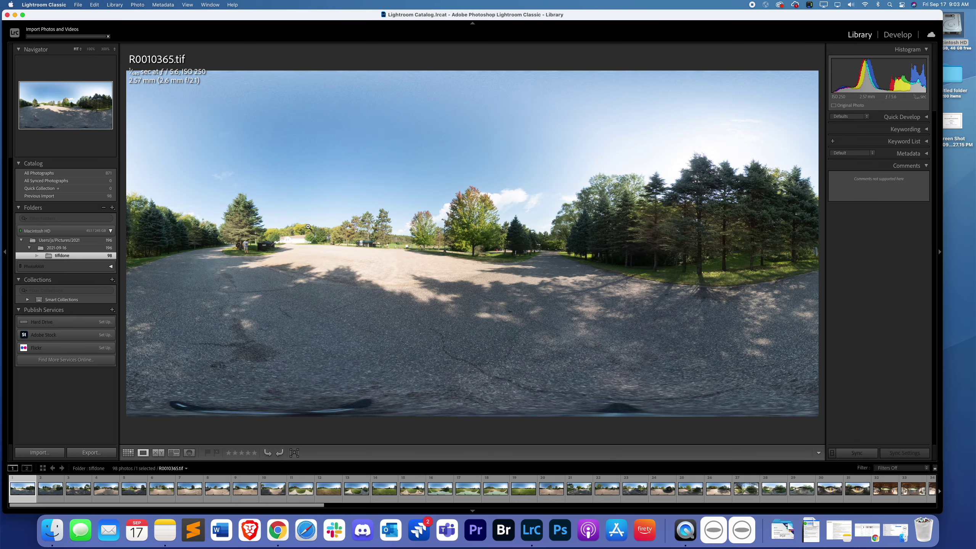
{"action": "left_click", "coordinate": [50, 487]}
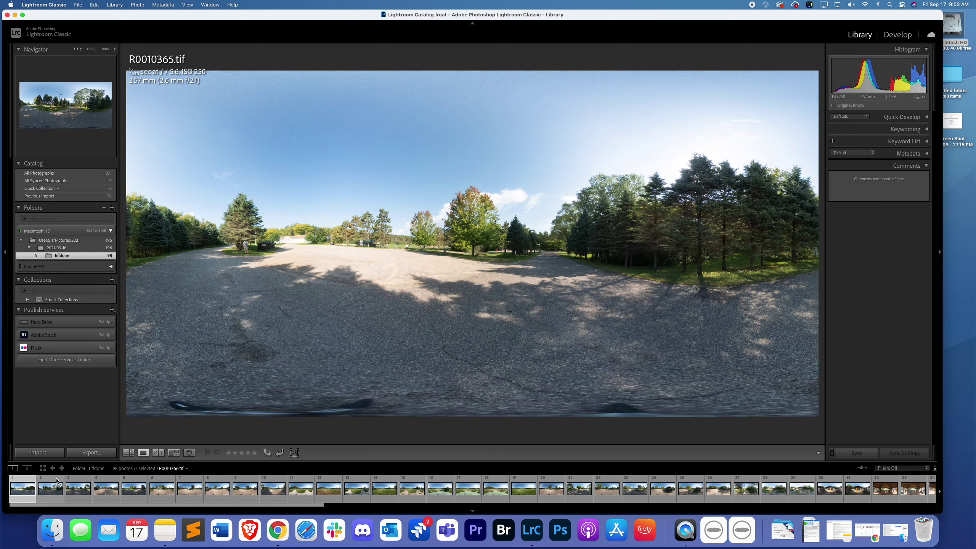
{"action": "left_click", "coordinate": [26, 484]}
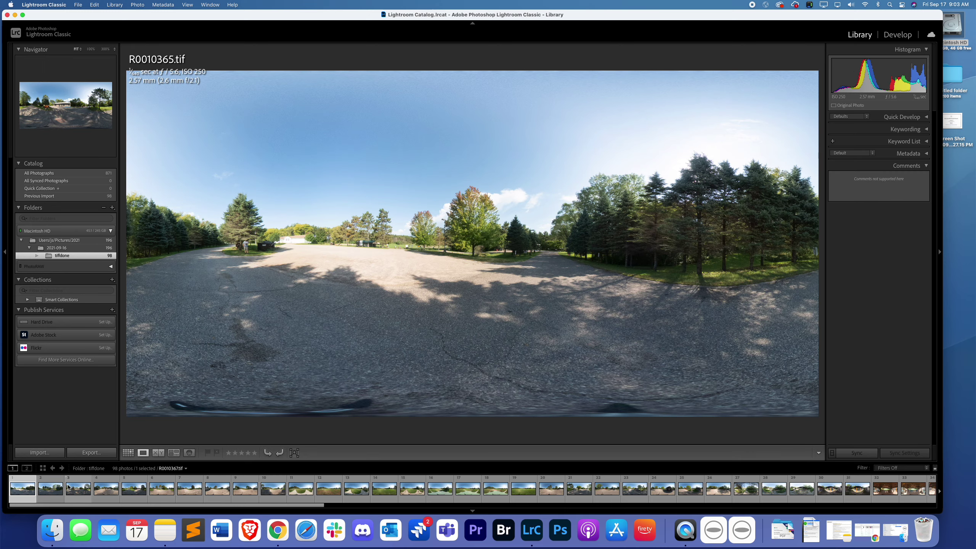
{"action": "scroll", "coordinate": [70, 486], "scroll_direction": "down", "scroll_amount": 15}
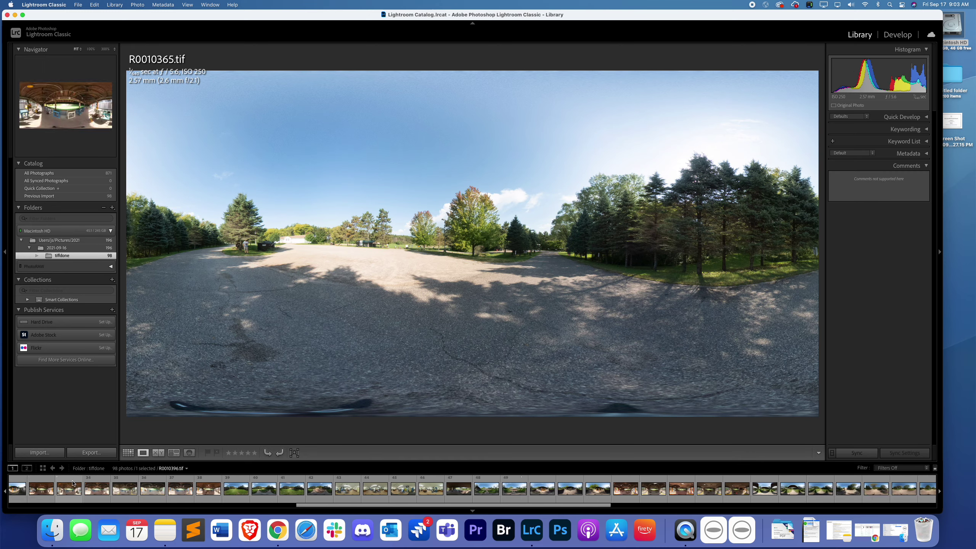
{"action": "scroll", "coordinate": [74, 486], "scroll_direction": "down", "scroll_amount": 10}
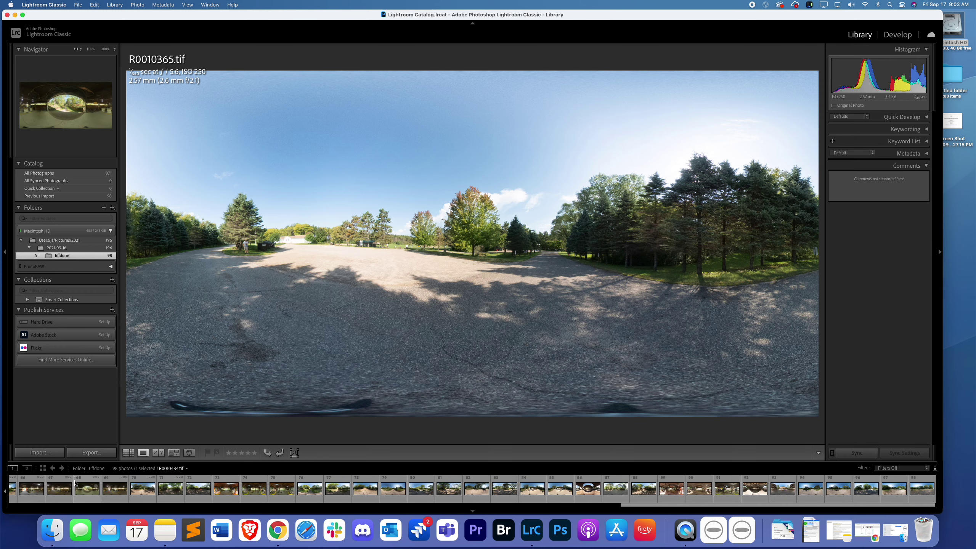
{"action": "scroll", "coordinate": [77, 486], "scroll_direction": "up", "scroll_amount": 20}
{"action": "scroll", "coordinate": [81, 489], "scroll_direction": "up", "scroll_amount": 10}
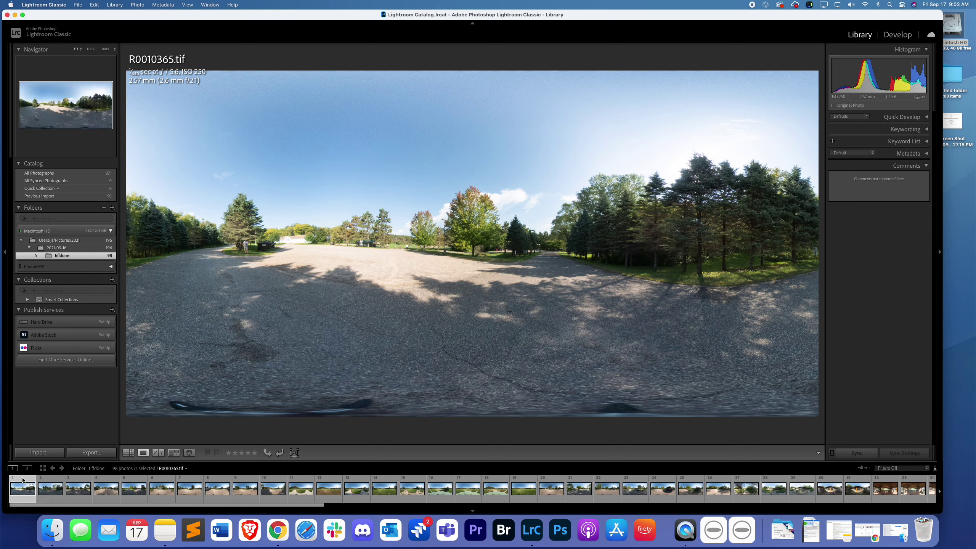
{"action": "left_click", "coordinate": [31, 481]}
{"action": "key", "text": "Escape"}
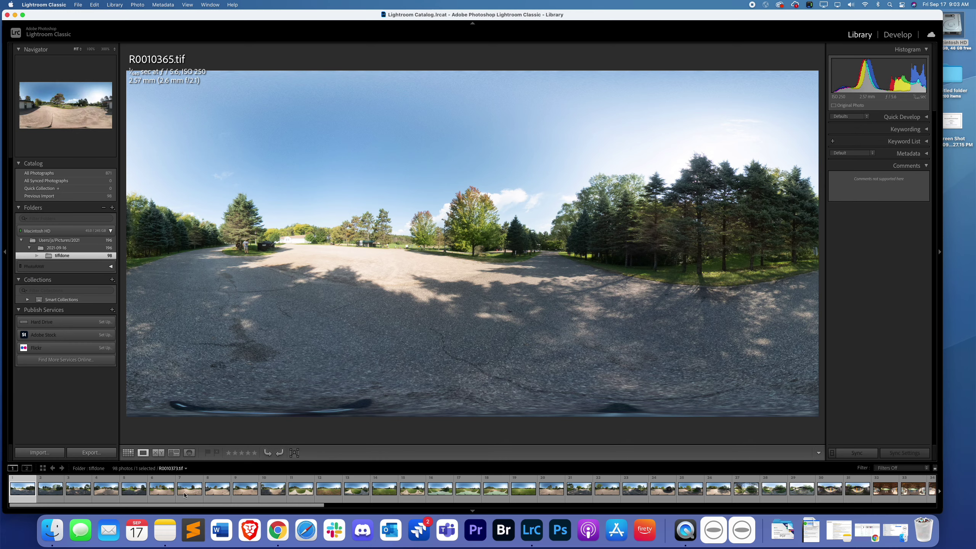
Step: Start editing R0010365.tif in Adobe Photoshop 2021, trying the copy options and settling on Edit Original
{"action": "right_click", "coordinate": [22, 479]}
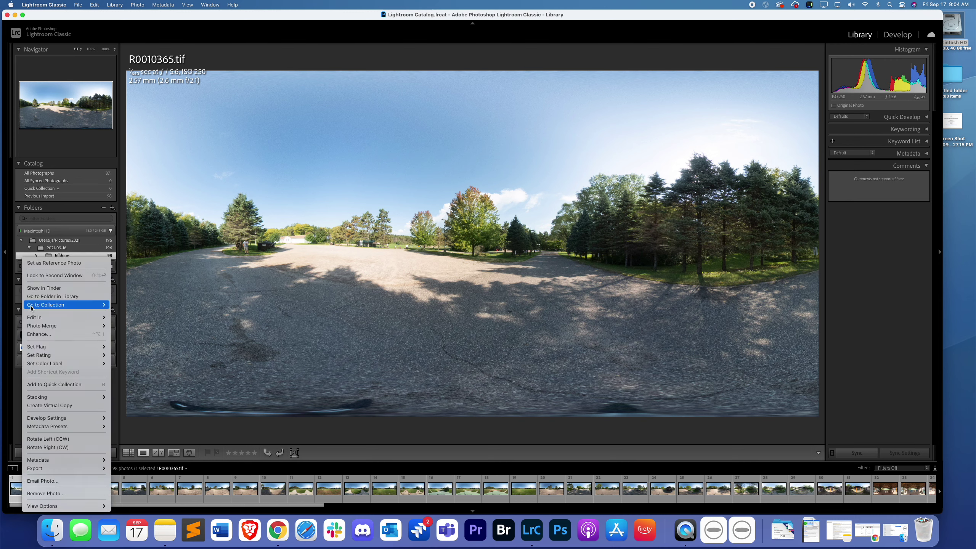
{"action": "mouse_move", "coordinate": [48, 319]}
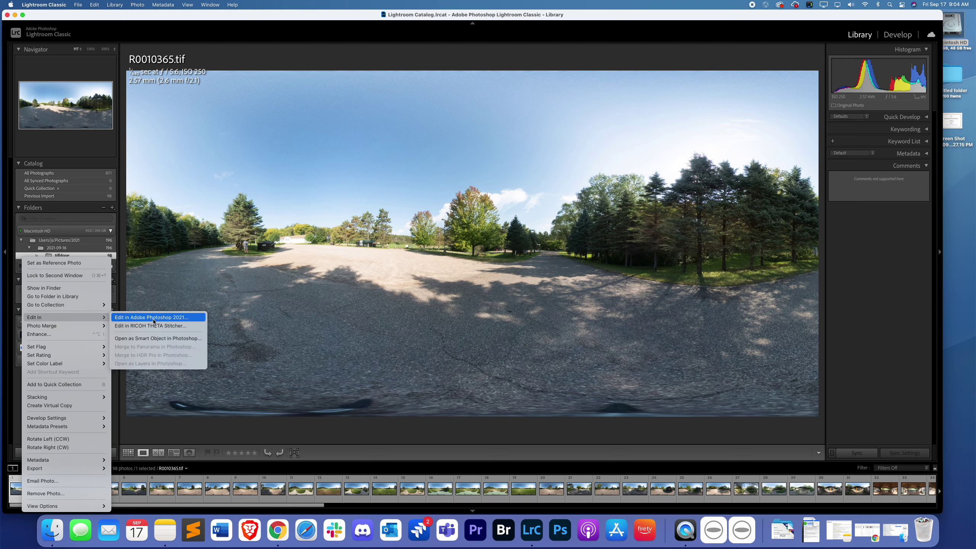
{"action": "left_click", "coordinate": [166, 319]}
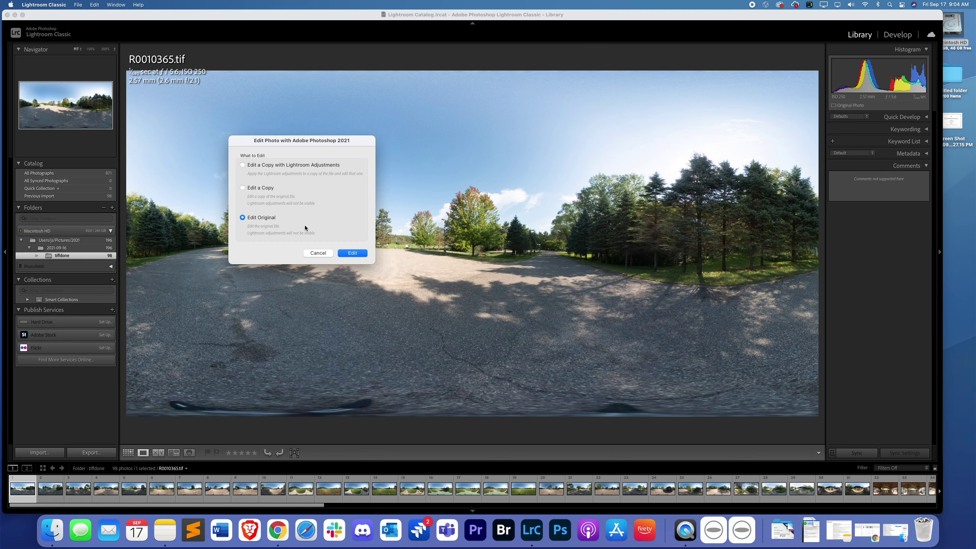
{"action": "left_click", "coordinate": [256, 164]}
{"action": "left_click_drag", "start_coordinate": [273, 138], "coordinate": [462, 178]}
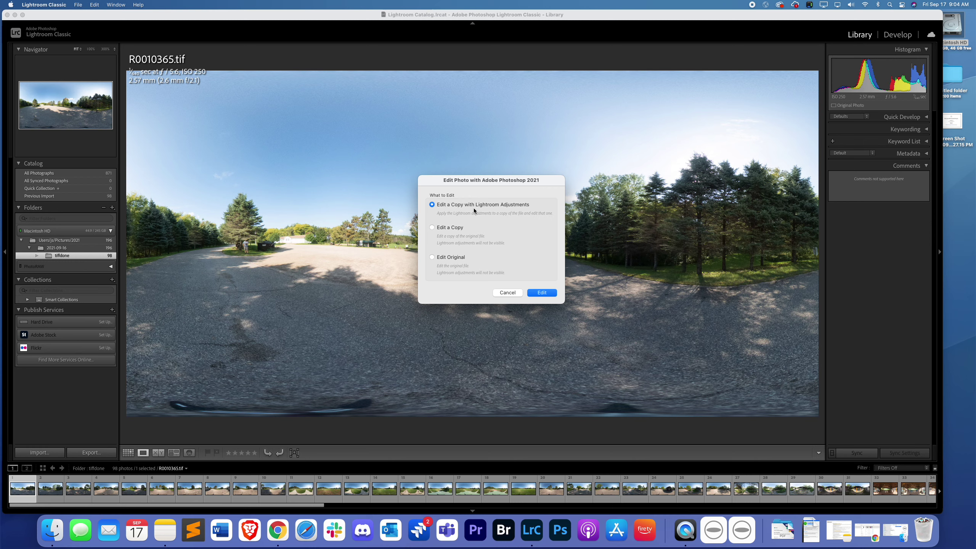
{"action": "left_click", "coordinate": [453, 230]}
{"action": "left_click", "coordinate": [441, 257]}
Step: Switch to Finder's tiffdone folder, check which apps can open R0010365.tif, and return to the Lightroom Classic edit dialog
{"action": "left_click", "coordinate": [896, 528]}
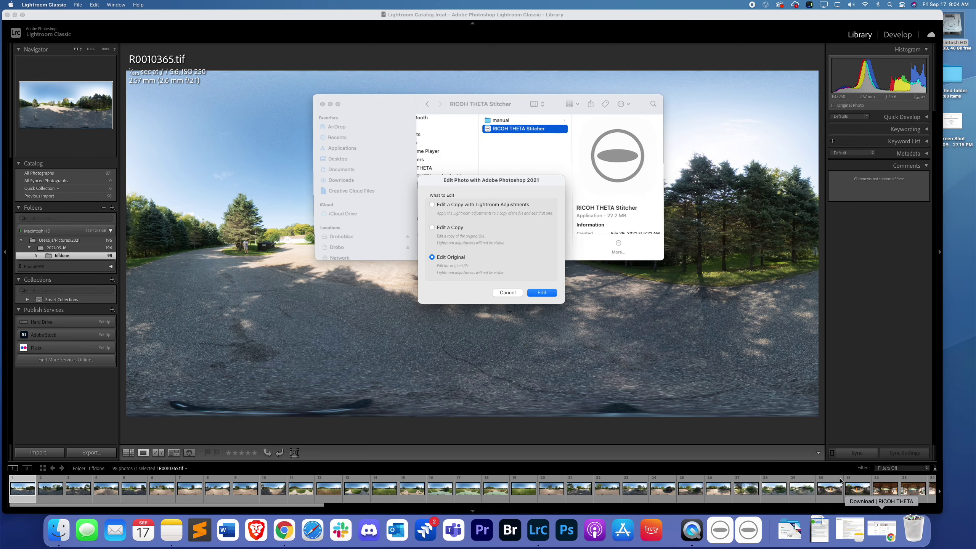
{"action": "left_click", "coordinate": [323, 104]}
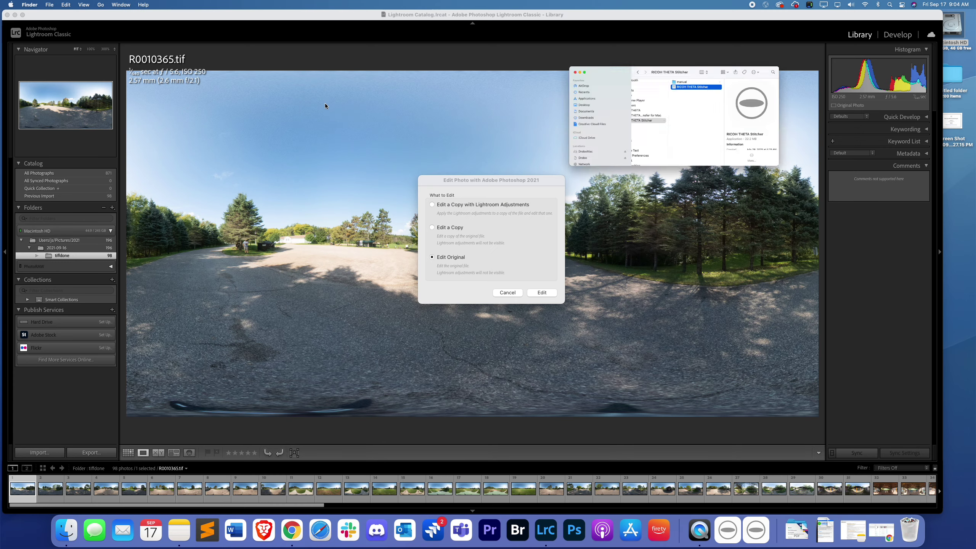
{"action": "left_click_drag", "start_coordinate": [472, 115], "coordinate": [623, 102]}
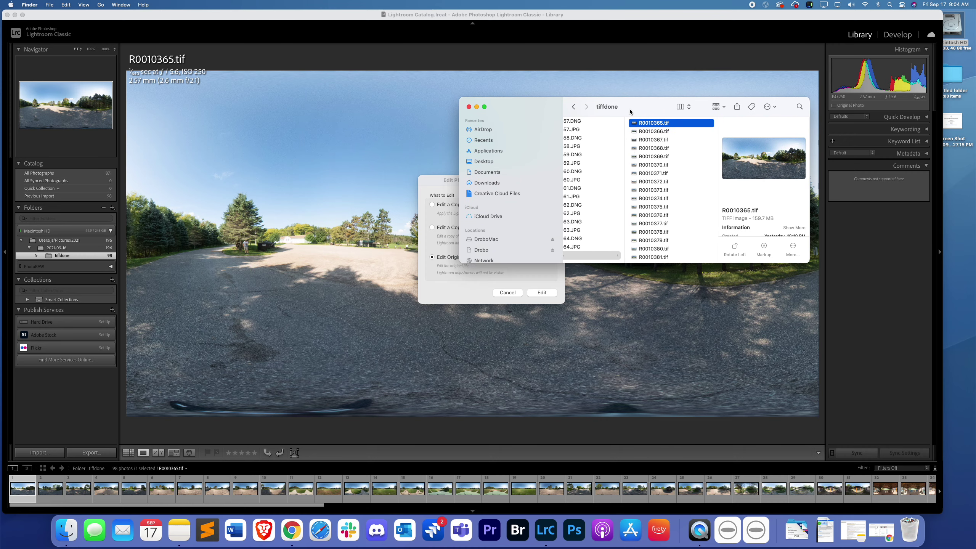
{"action": "right_click", "coordinate": [647, 123]}
{"action": "mouse_move", "coordinate": [664, 137]}
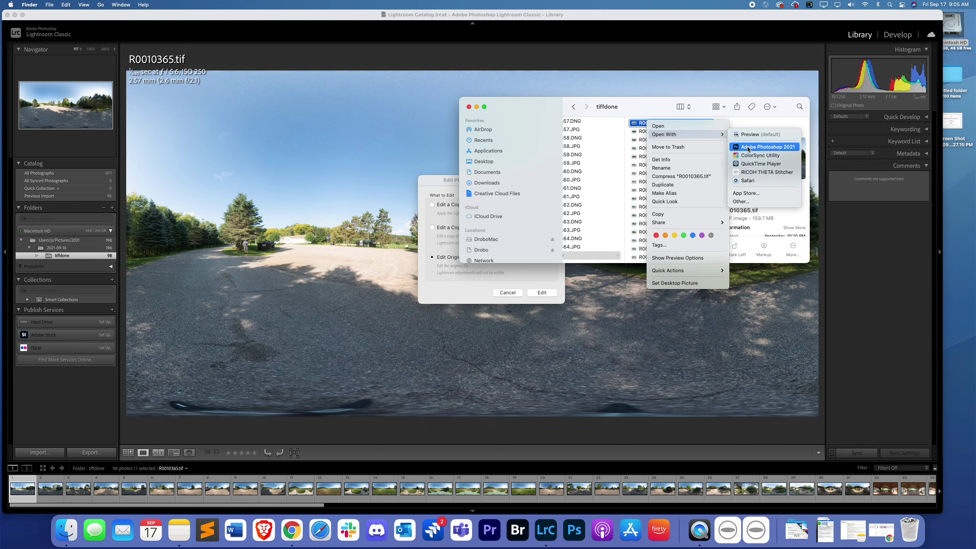
{"action": "left_click", "coordinate": [427, 181]}
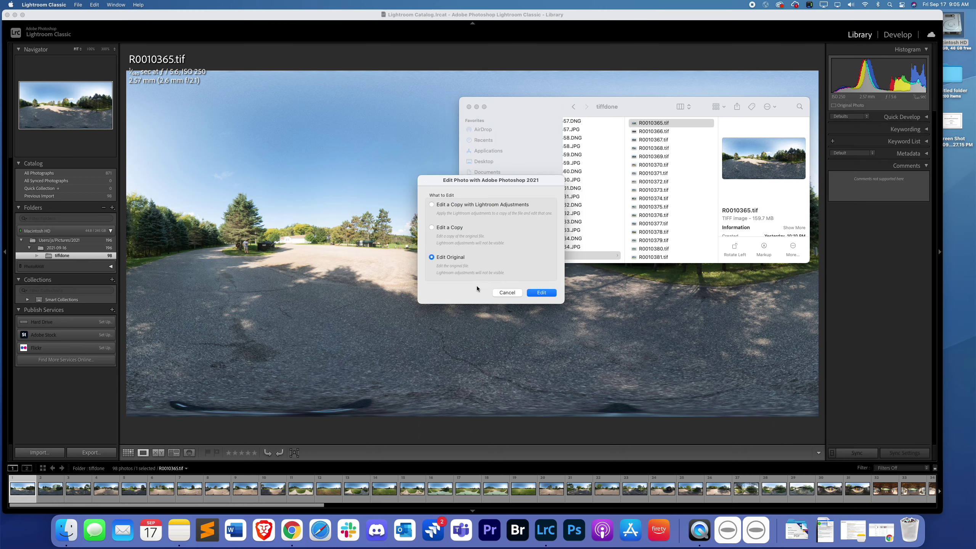
Step: Open the original R0010365.tif in Photoshop 2021 and move the Photoshop window so that it is fully visible
{"action": "left_click", "coordinate": [449, 206]}
{"action": "left_click", "coordinate": [456, 259]}
{"action": "left_click", "coordinate": [541, 292]}
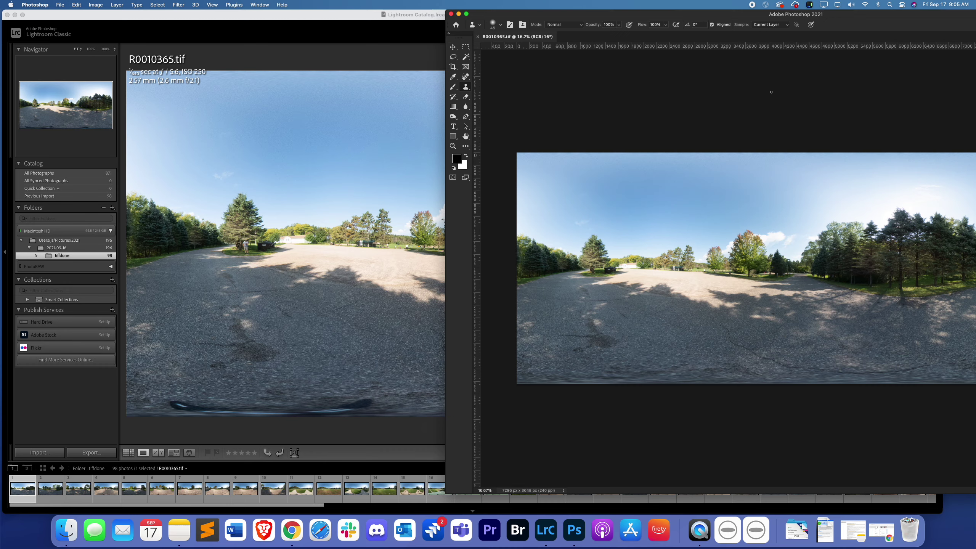
{"action": "left_click_drag", "start_coordinate": [850, 14], "coordinate": [655, 17]}
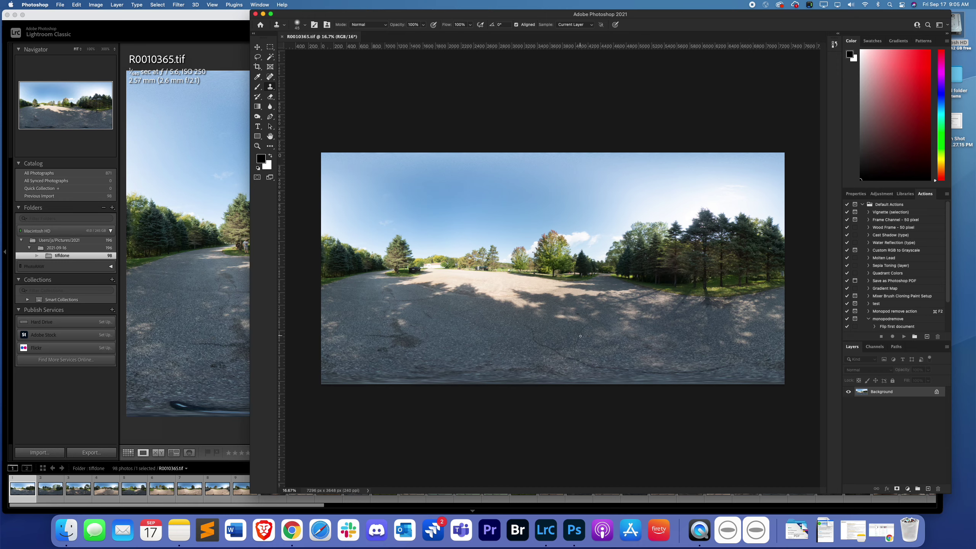
Step: Close R0010365.tif in Photoshop, switch back to Lightroom Classic, and inspect the ground along the photo's lower edge
{"action": "left_click", "coordinate": [282, 36]}
{"action": "left_click", "coordinate": [154, 168]}
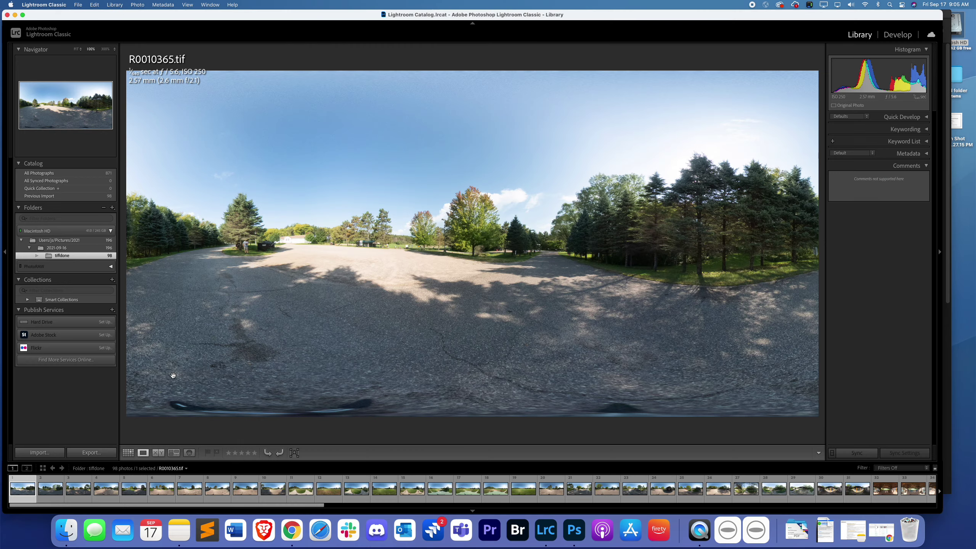
{"action": "left_click", "coordinate": [173, 355]}
{"action": "left_click", "coordinate": [168, 376]}
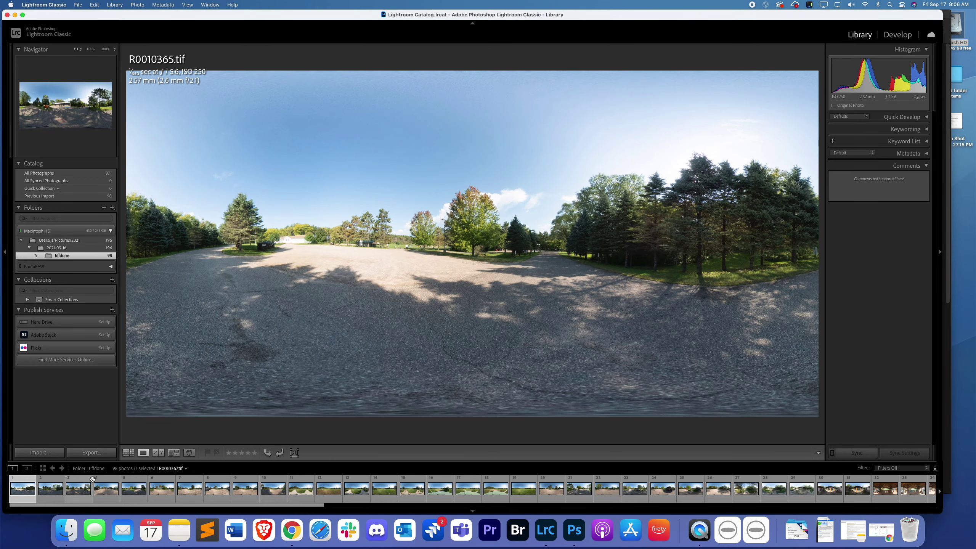
Step: Examine the ground near the lower edge of R0010366.tif, R0010367.tif and R0010368.tif for monopod traces
{"action": "left_click", "coordinate": [56, 488]}
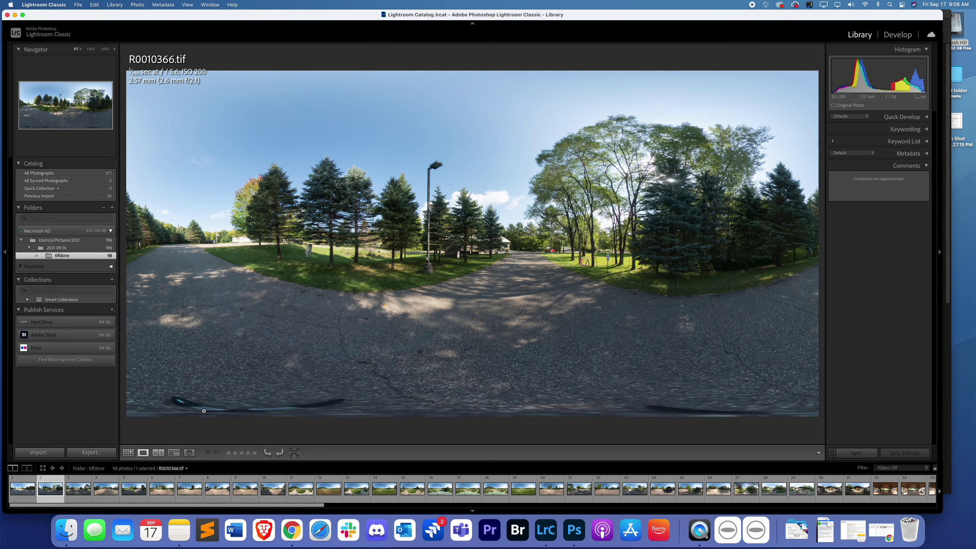
{"action": "left_click", "coordinate": [246, 406]}
{"action": "left_click", "coordinate": [246, 406]}
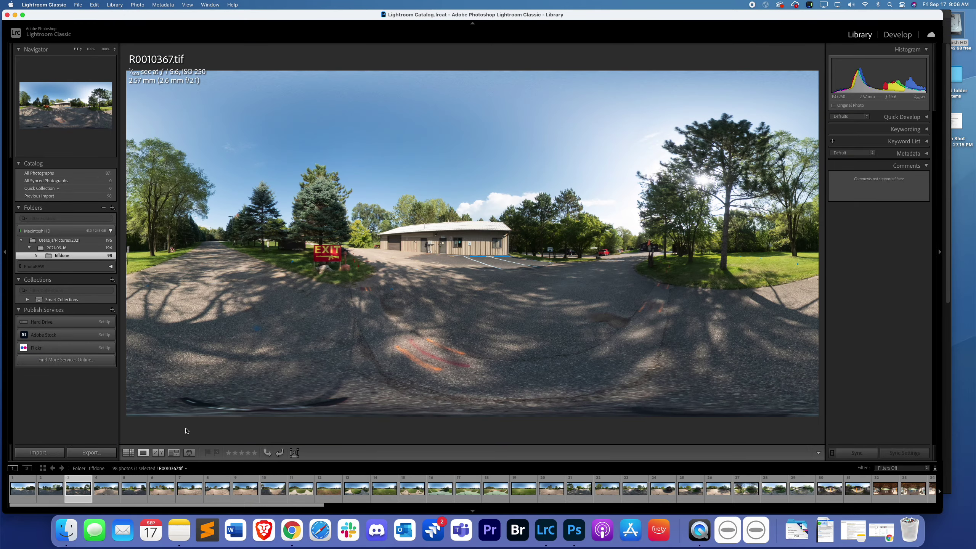
{"action": "left_click", "coordinate": [241, 402]}
{"action": "left_click", "coordinate": [242, 403]}
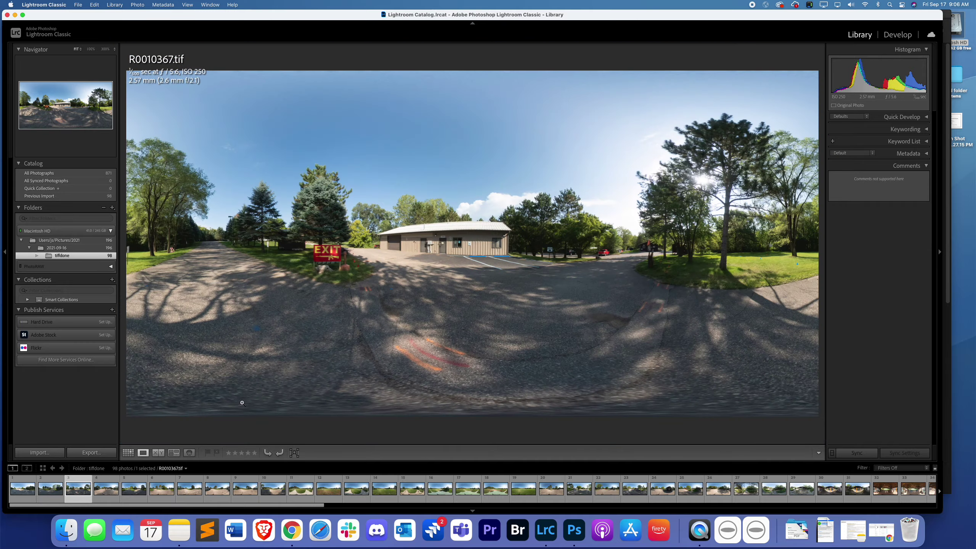
{"action": "left_click", "coordinate": [106, 486]}
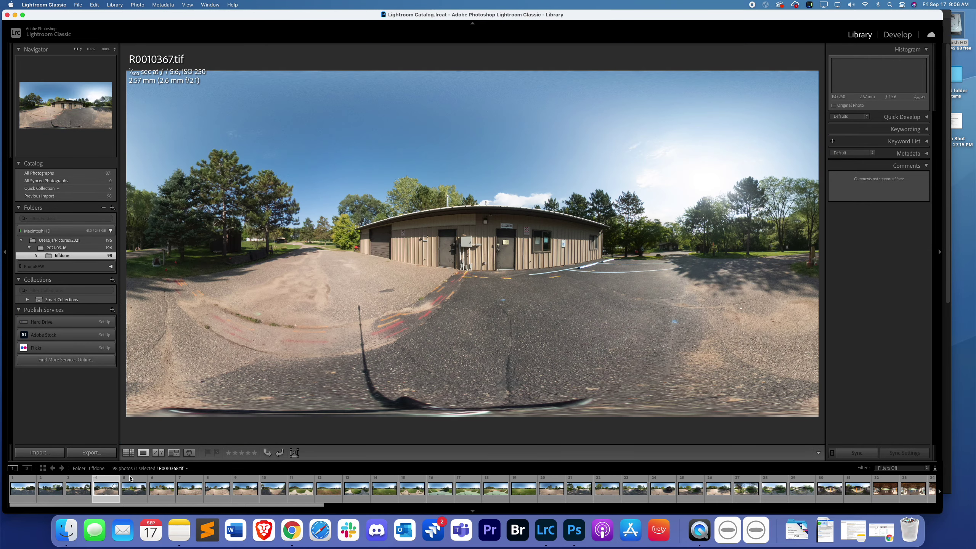
{"action": "left_click", "coordinate": [334, 401]}
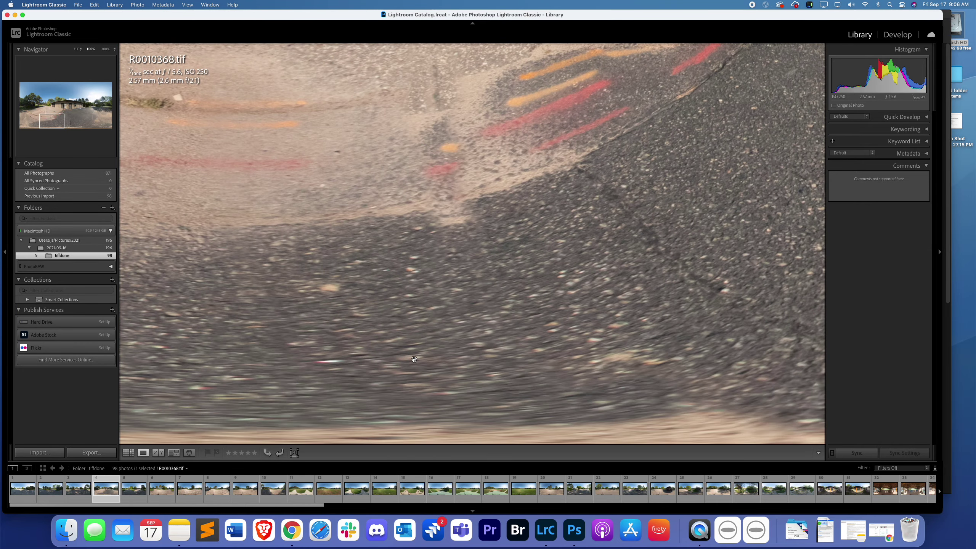
{"action": "left_click", "coordinate": [414, 360]}
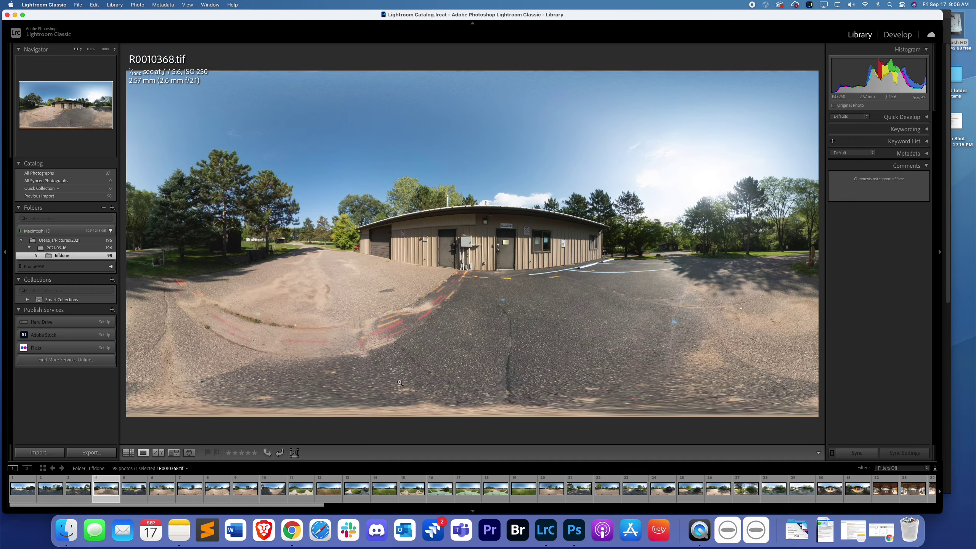
Step: Look through the stitched photos R0010369.tif to R0010373.tif one after another
{"action": "left_click", "coordinate": [133, 481]}
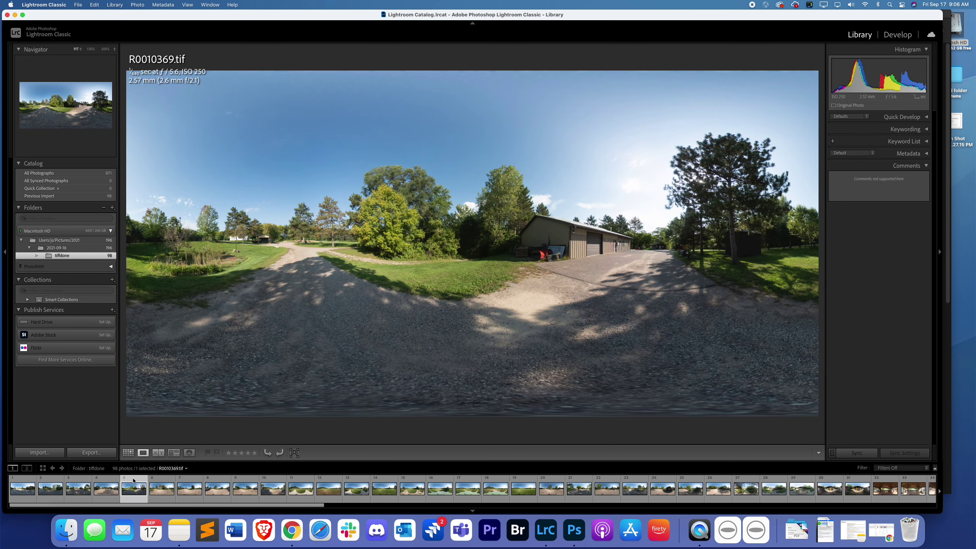
{"action": "left_click", "coordinate": [163, 482]}
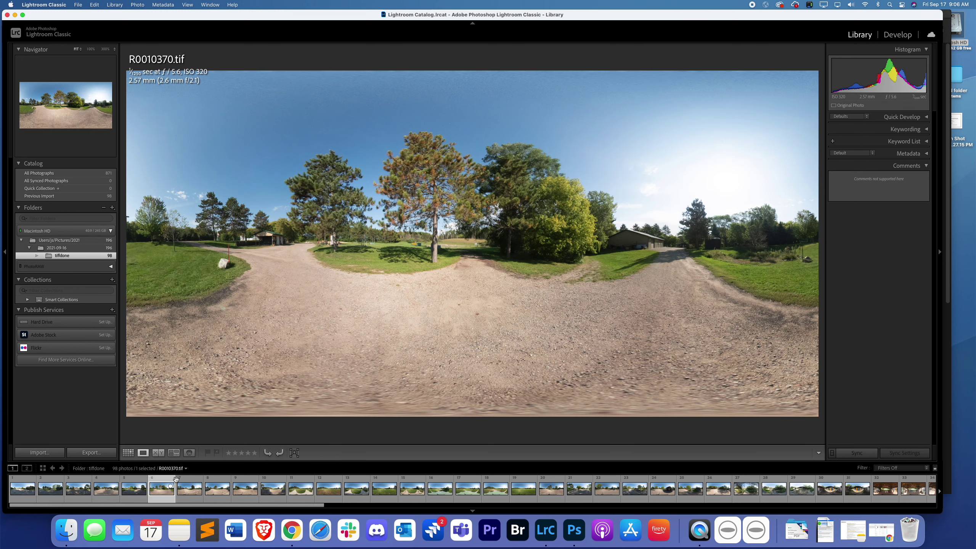
{"action": "left_click", "coordinate": [186, 484]}
{"action": "left_click", "coordinate": [221, 480]}
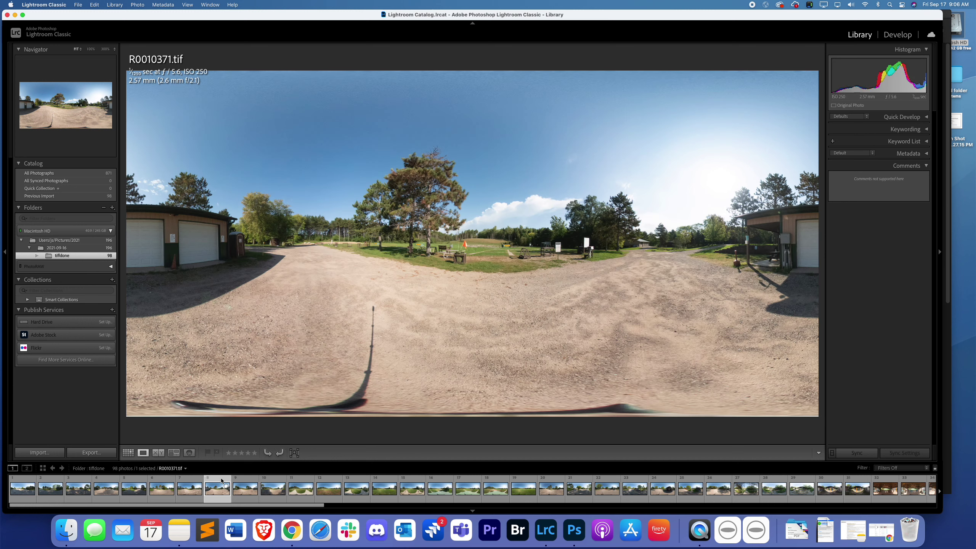
{"action": "left_click", "coordinate": [246, 481]}
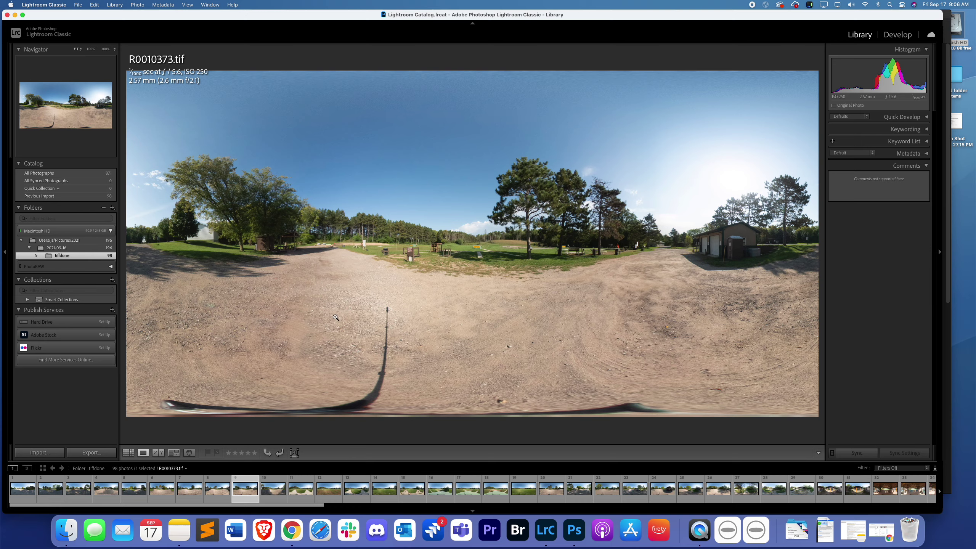
Step: Inspect the monopod's shadow and the dark streak along the lower edge of R0010373.tif at close range
{"action": "left_click", "coordinate": [385, 311]}
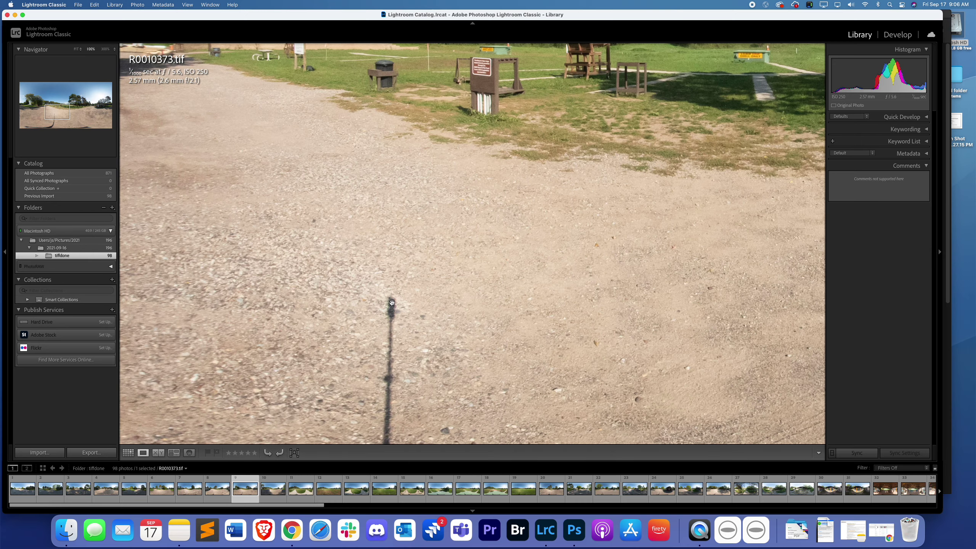
{"action": "scroll", "coordinate": [361, 365], "scroll_direction": "down", "scroll_amount": 5}
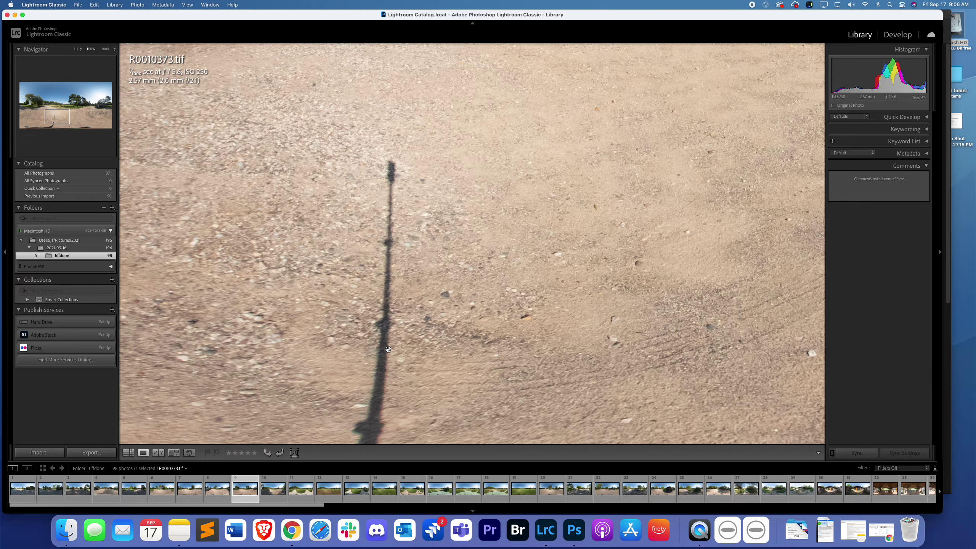
{"action": "left_click", "coordinate": [389, 350]}
{"action": "left_click", "coordinate": [225, 409]}
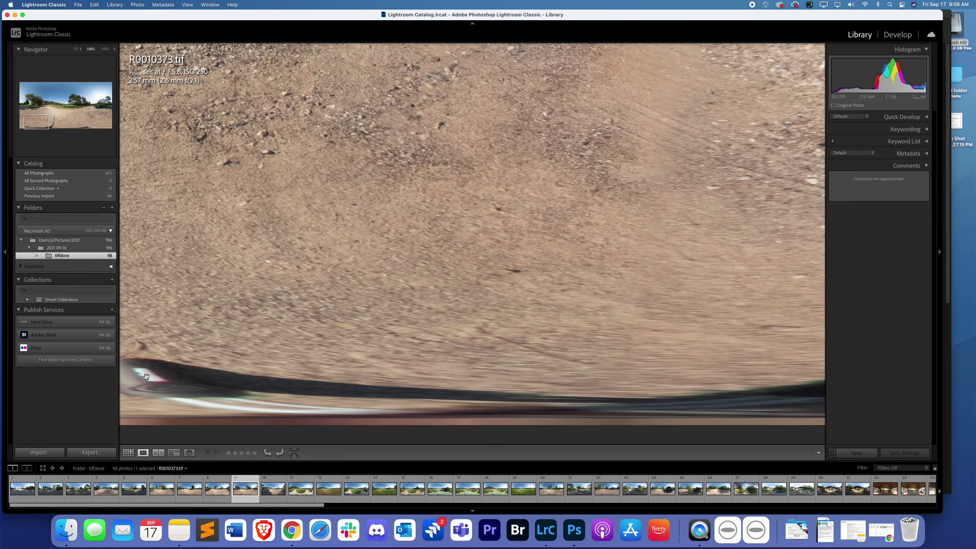
{"action": "left_click", "coordinate": [498, 404]}
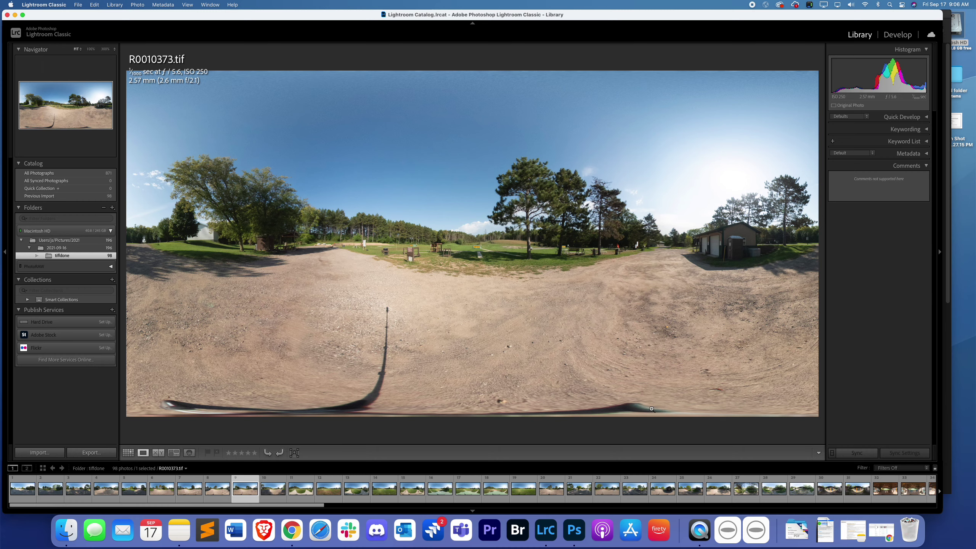
Step: Select R0010372.tif and open the original file in Photoshop 2021
{"action": "key", "text": "Left"}
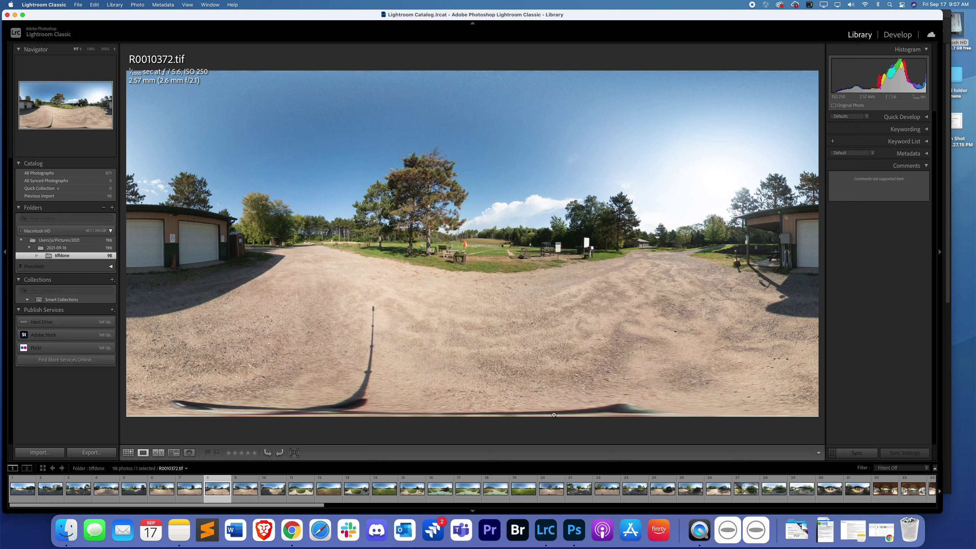
{"action": "right_click", "coordinate": [218, 488]}
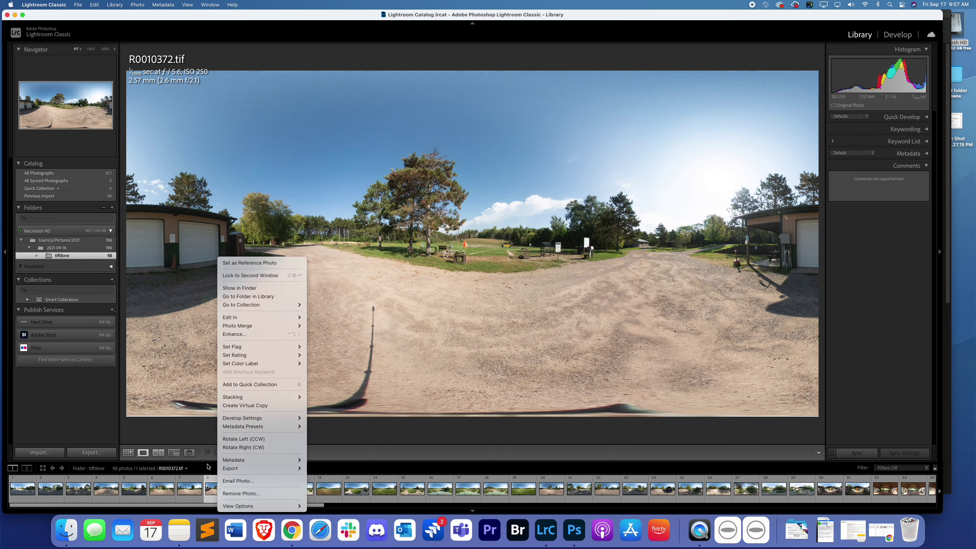
{"action": "left_click", "coordinate": [207, 467]}
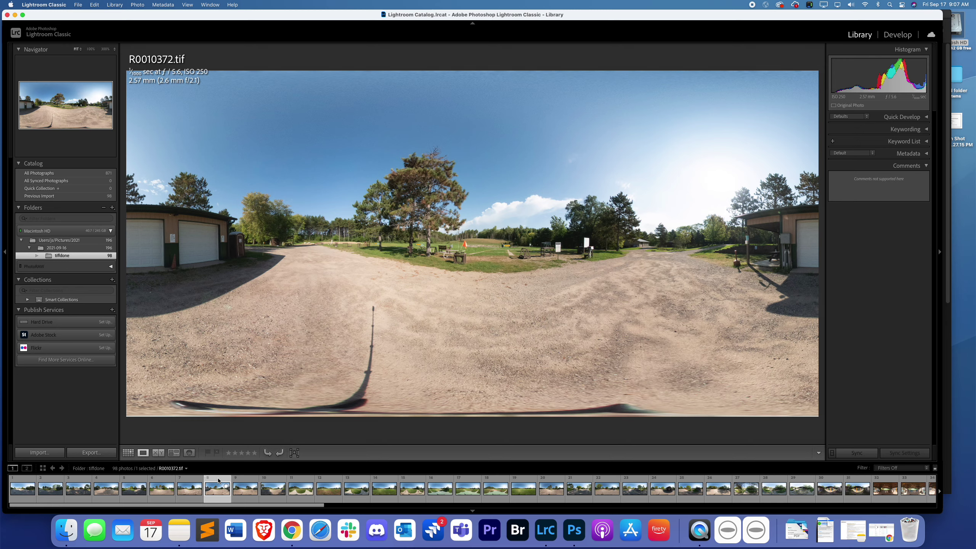
{"action": "right_click", "coordinate": [218, 480]}
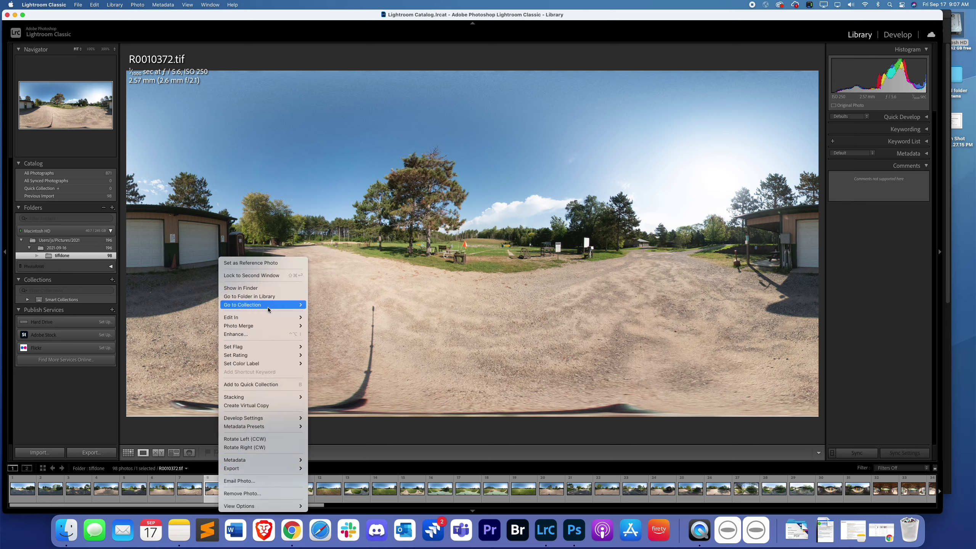
{"action": "mouse_move", "coordinate": [263, 318]}
{"action": "left_click", "coordinate": [339, 317]}
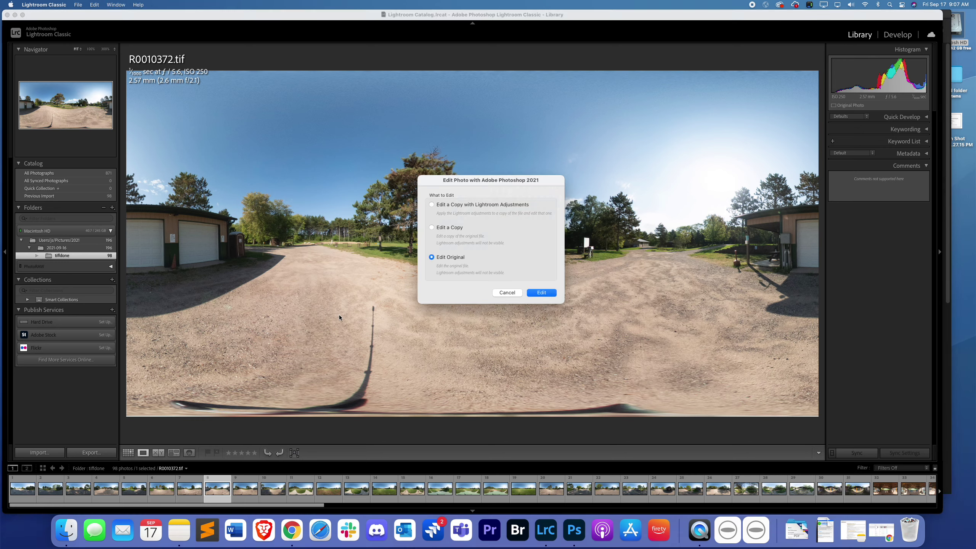
{"action": "left_click", "coordinate": [541, 293]}
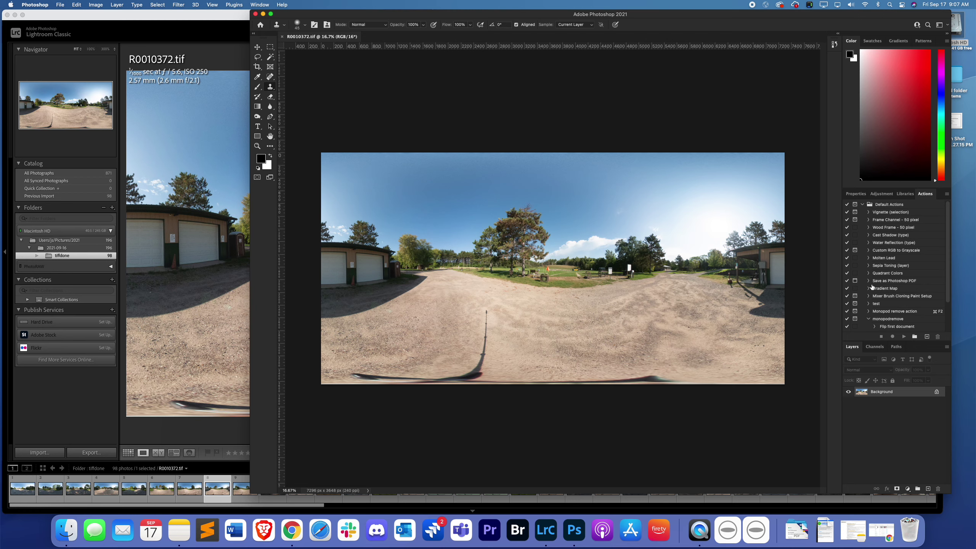
Step: Examine the monopod's shadow and the dark streak along the lower edge of R0010372.tif at 50% zoom
{"action": "scroll", "coordinate": [872, 287], "scroll_direction": "down", "scroll_amount": 3}
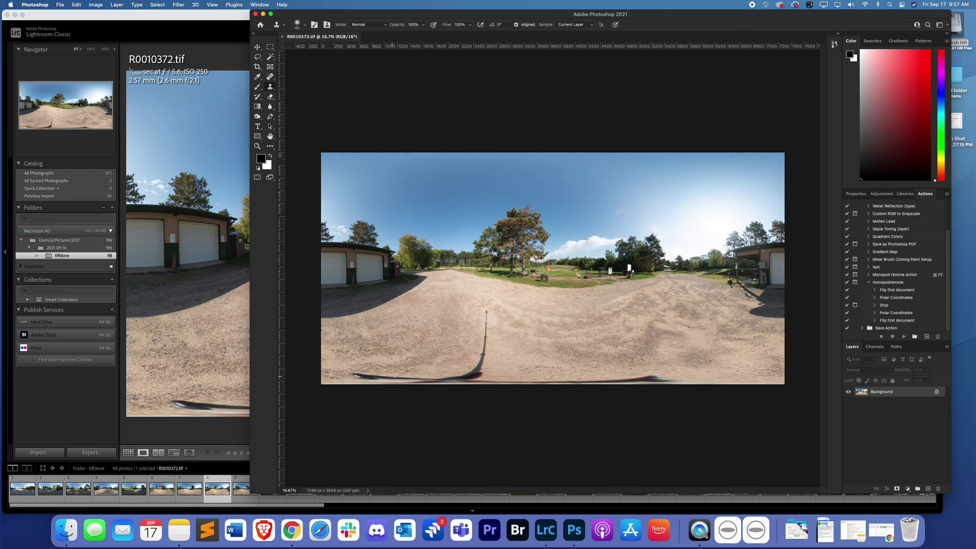
{"action": "left_click", "coordinate": [258, 145]}
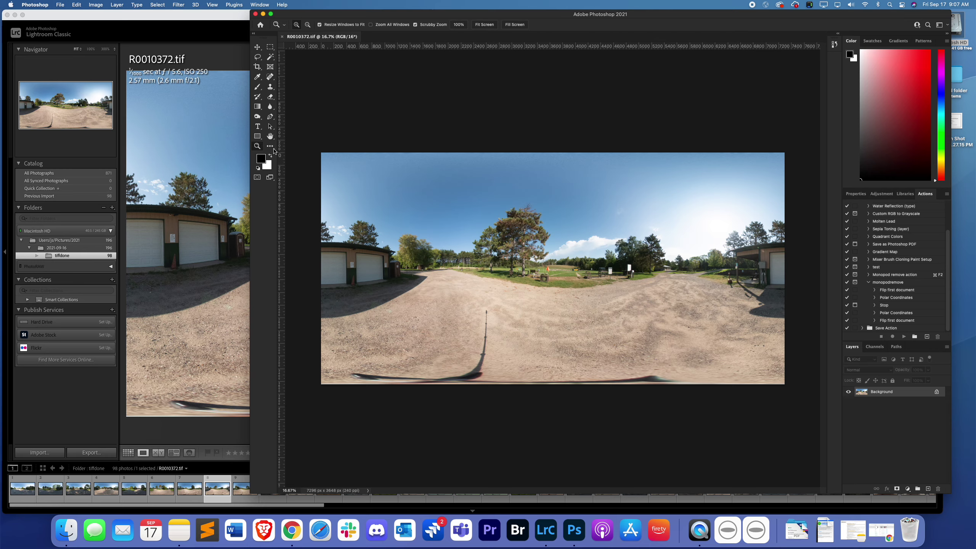
{"action": "left_click", "coordinate": [394, 381]}
{"action": "left_click", "coordinate": [356, 378]}
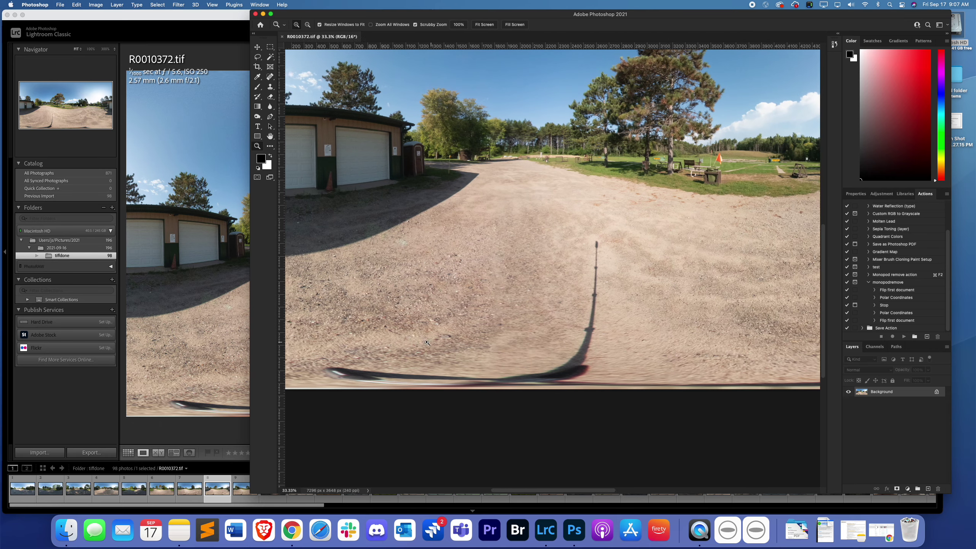
{"action": "left_click", "coordinate": [477, 280]}
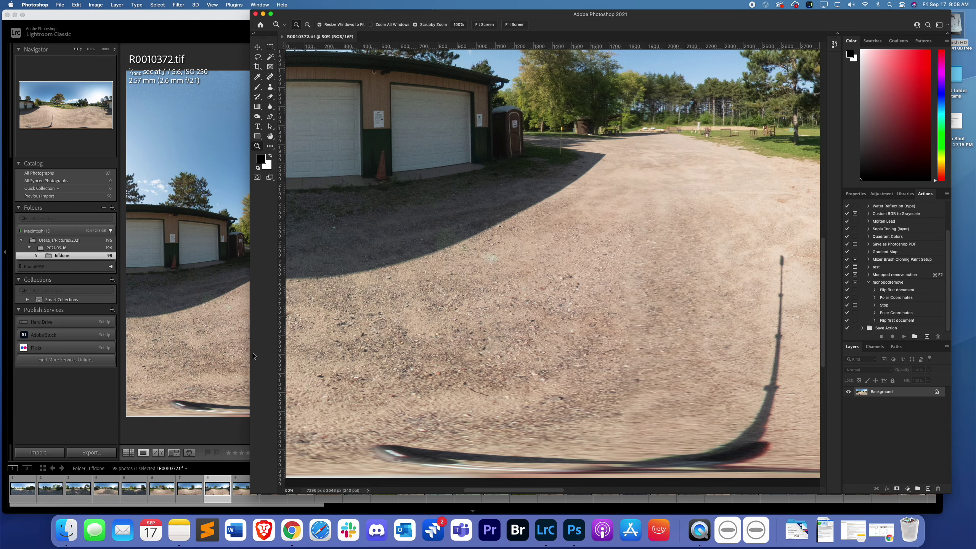
{"action": "scroll", "coordinate": [654, 201], "scroll_direction": "right", "scroll_amount": 20}
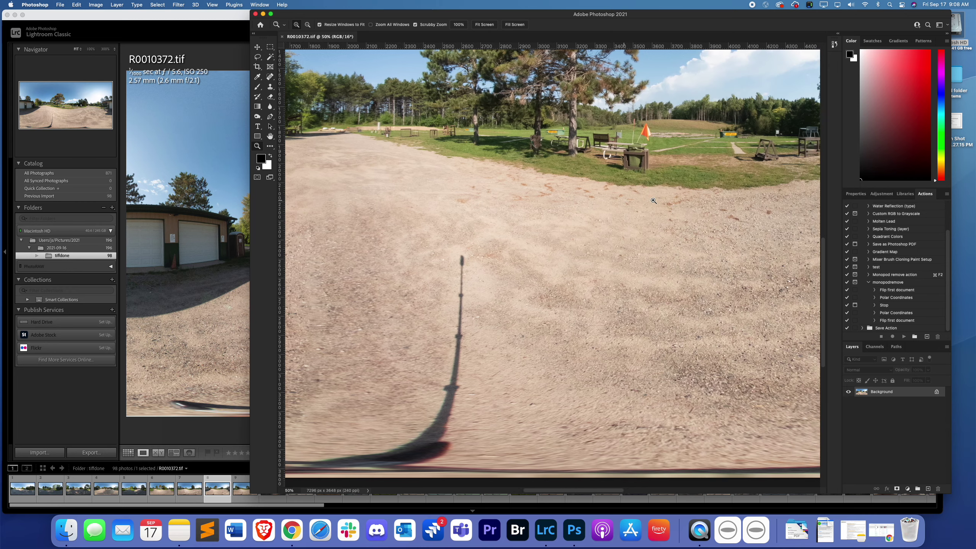
{"action": "scroll", "coordinate": [653, 200], "scroll_direction": "left", "scroll_amount": 10}
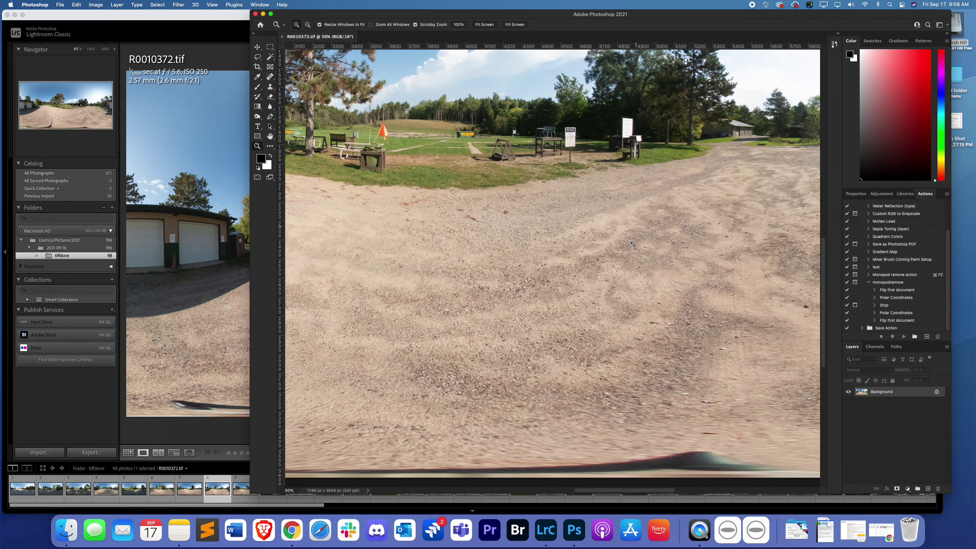
{"action": "scroll", "coordinate": [675, 313], "scroll_direction": "left", "scroll_amount": 3}
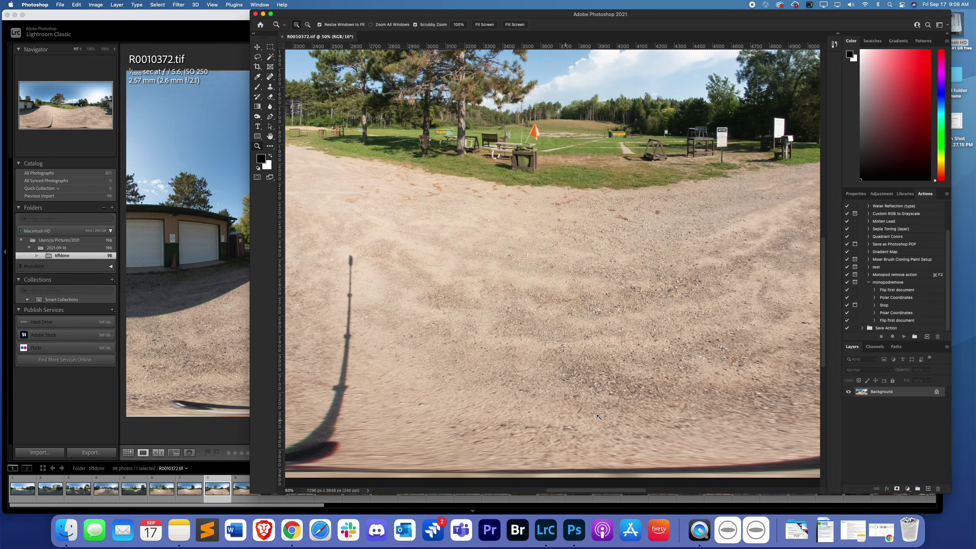
Step: Try to cover the upright part of the monopod's shadow with nearby gravel using an enlarged Clone Stamp brush
{"action": "left_click", "coordinate": [270, 86]}
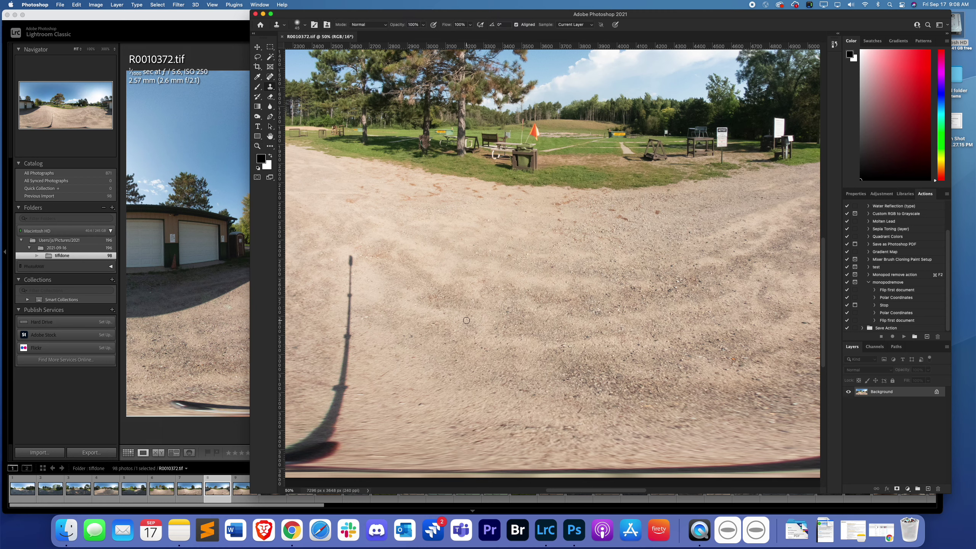
{"action": "key", "text": "bracketright"}
{"action": "key", "text": "bracketright"}
{"action": "key", "text": "bracketright"}
{"action": "key", "text": "bracketright"}
{"action": "key", "text": "bracketright"}
{"action": "key", "text": "bracketright"}
{"action": "key", "text": "bracketright"}
{"action": "key", "text": "bracketright"}
{"action": "scroll", "coordinate": [489, 384], "scroll_direction": "right", "scroll_amount": 2}
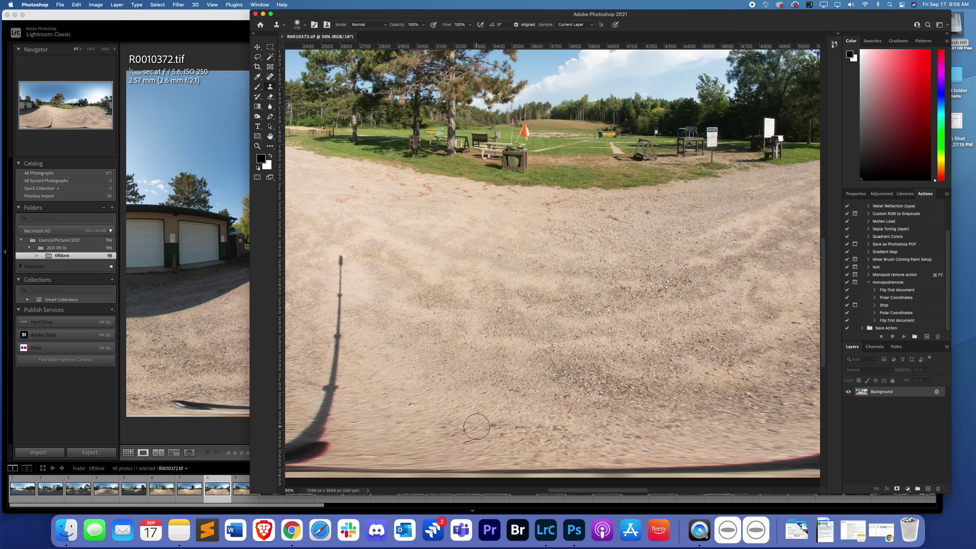
{"action": "scroll", "coordinate": [460, 413], "scroll_direction": "left", "scroll_amount": 8}
{"action": "scroll", "coordinate": [460, 413], "scroll_direction": "left", "scroll_amount": 10}
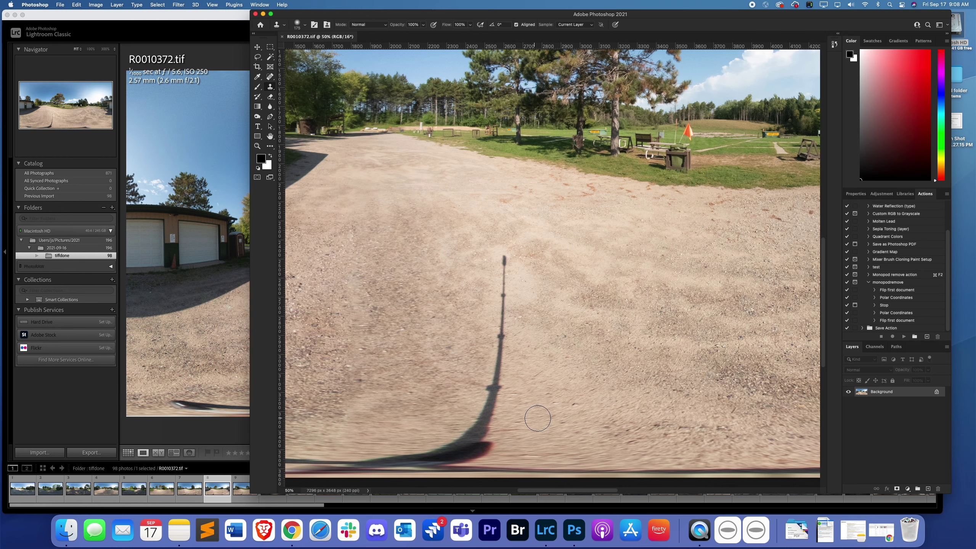
{"action": "left_click", "coordinate": [559, 415], "text": "alt"}
{"action": "left_click", "coordinate": [486, 416]}
{"action": "left_click_drag", "start_coordinate": [486, 416], "coordinate": [503, 275]}
{"action": "mouse_move", "coordinate": [492, 398]}
{"action": "left_mouse_down"}
{"action": "mouse_move", "coordinate": [483, 443]}
{"action": "mouse_move", "coordinate": [468, 433]}
{"action": "mouse_move", "coordinate": [456, 449]}
{"action": "mouse_move", "coordinate": [473, 450]}
{"action": "mouse_move", "coordinate": [419, 451]}
{"action": "left_mouse_up"}
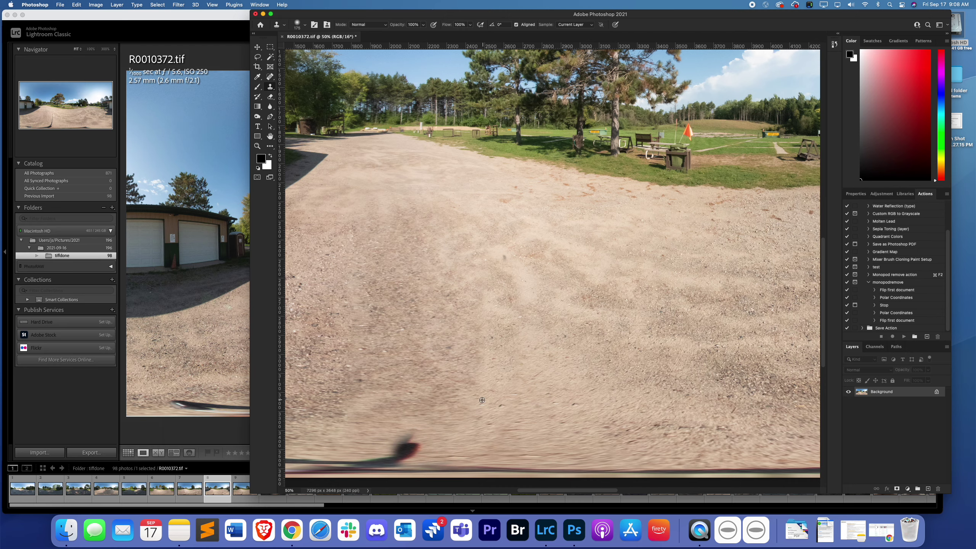
Step: Inspect the cloned gravel up close and undo the Clone Stamp strokes over the monopod's shadow
{"action": "scroll", "coordinate": [482, 400], "scroll_direction": "up", "scroll_amount": 5}
{"action": "scroll", "coordinate": [482, 400], "scroll_direction": "down", "scroll_amount": 5}
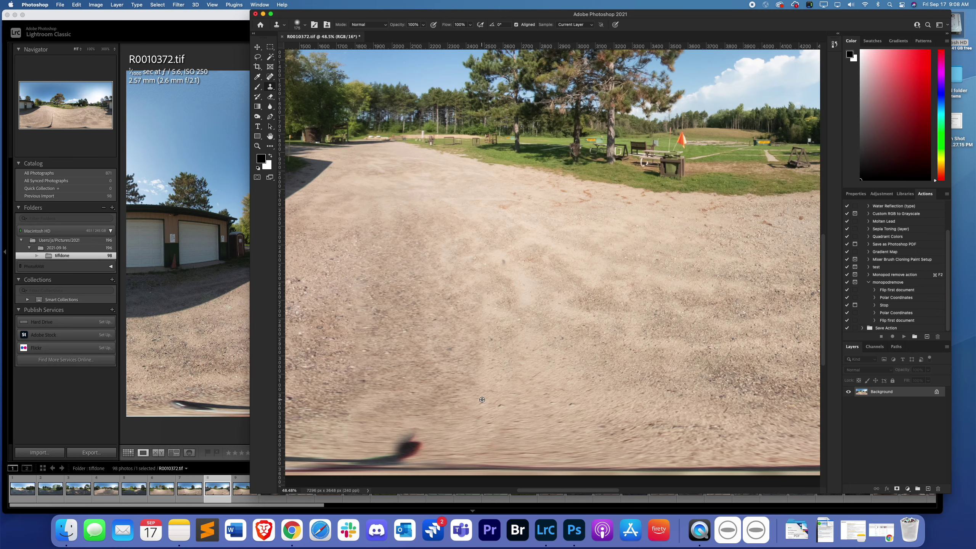
{"action": "scroll", "coordinate": [482, 400], "scroll_direction": "up", "scroll_amount": 3}
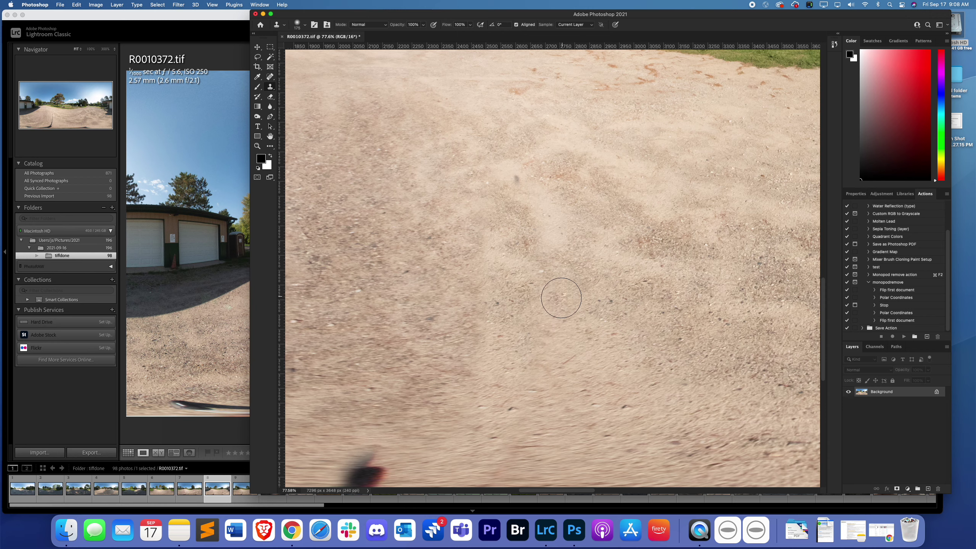
{"action": "scroll", "coordinate": [536, 331], "scroll_direction": "down", "scroll_amount": 5}
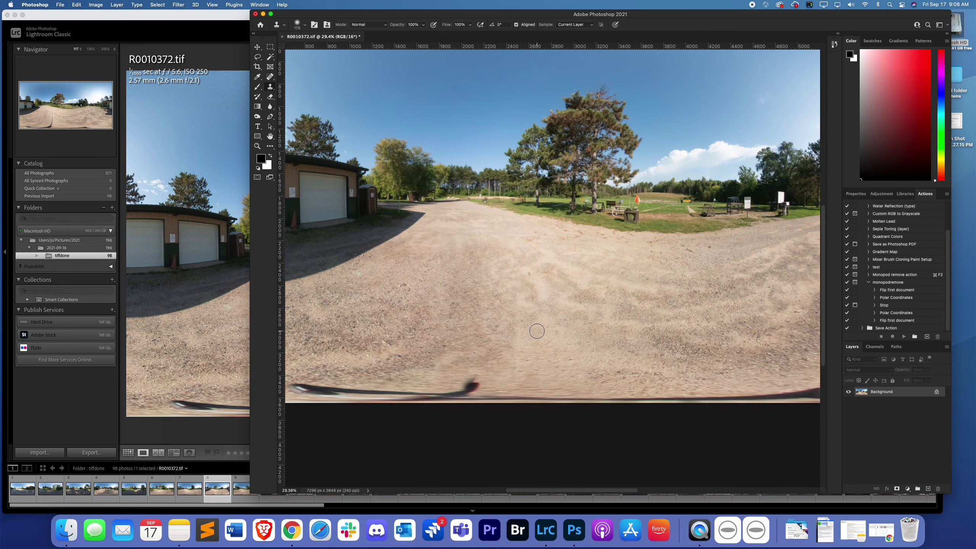
{"action": "key", "text": "super+z"}
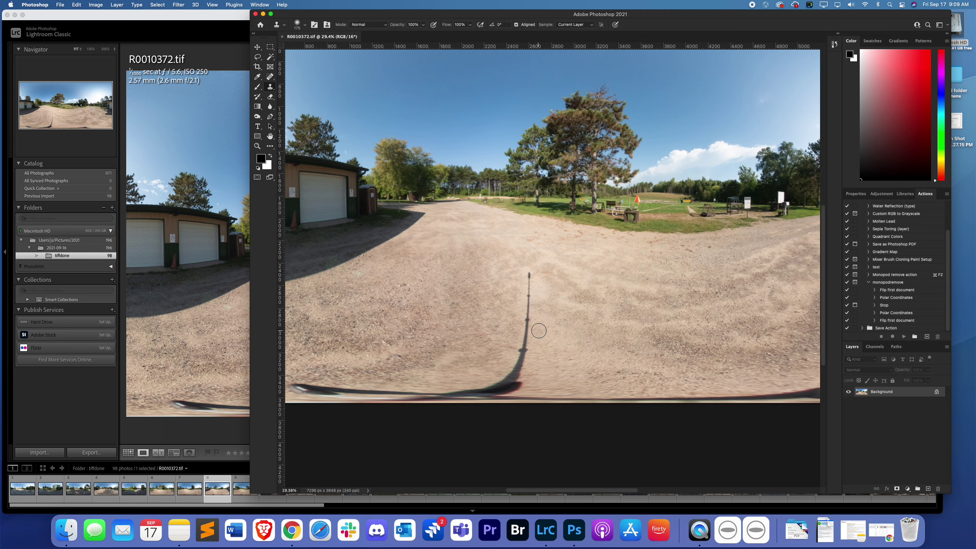
{"action": "scroll", "coordinate": [552, 274], "scroll_direction": "down", "scroll_amount": 2}
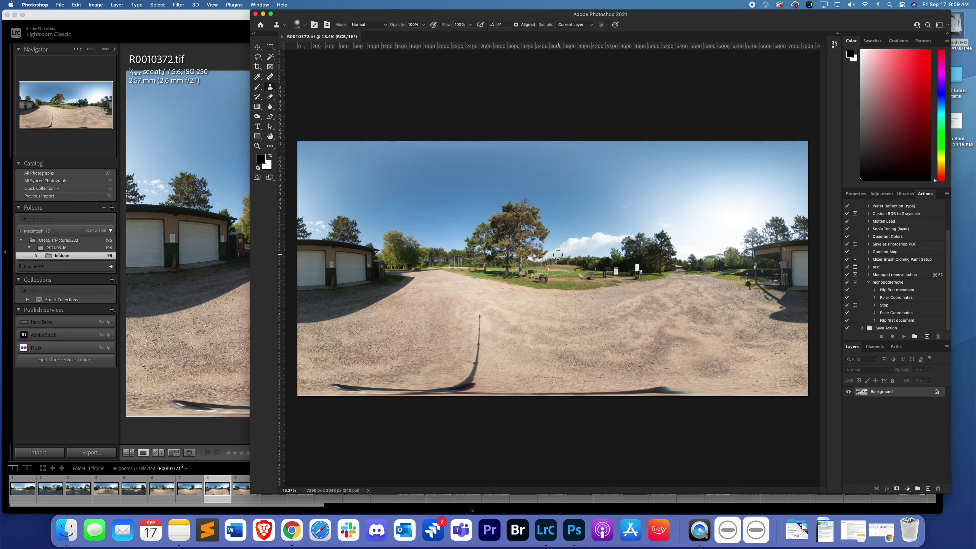
Step: Read the instructions for removing the monopod in the Notes app and return to Photoshop
{"action": "left_click", "coordinate": [852, 530]}
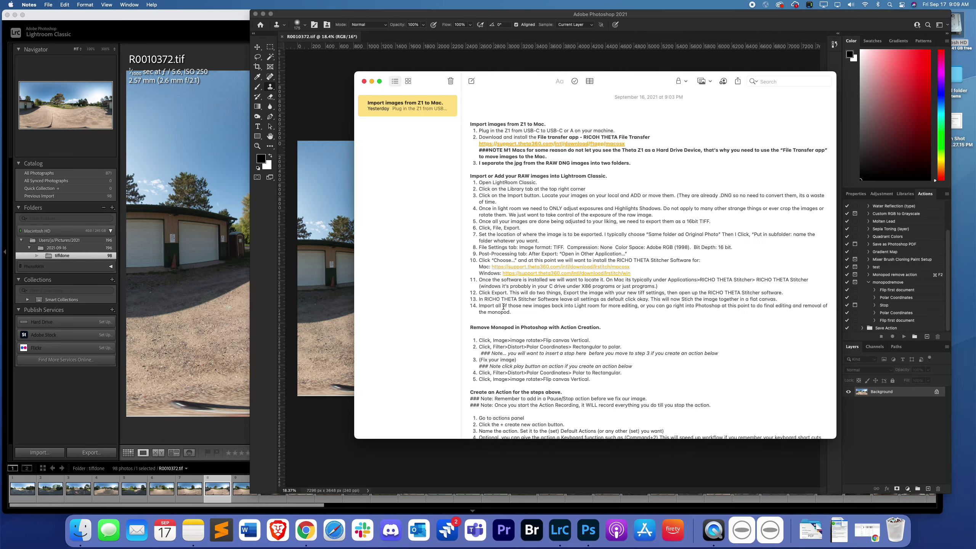
{"action": "scroll", "coordinate": [501, 300], "scroll_direction": "down", "scroll_amount": 3}
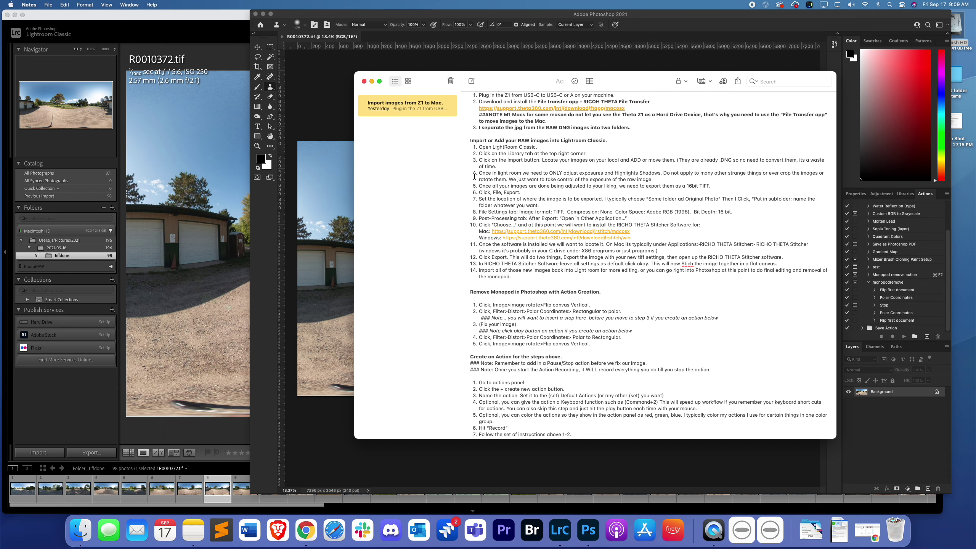
{"action": "left_click", "coordinate": [218, 17]}
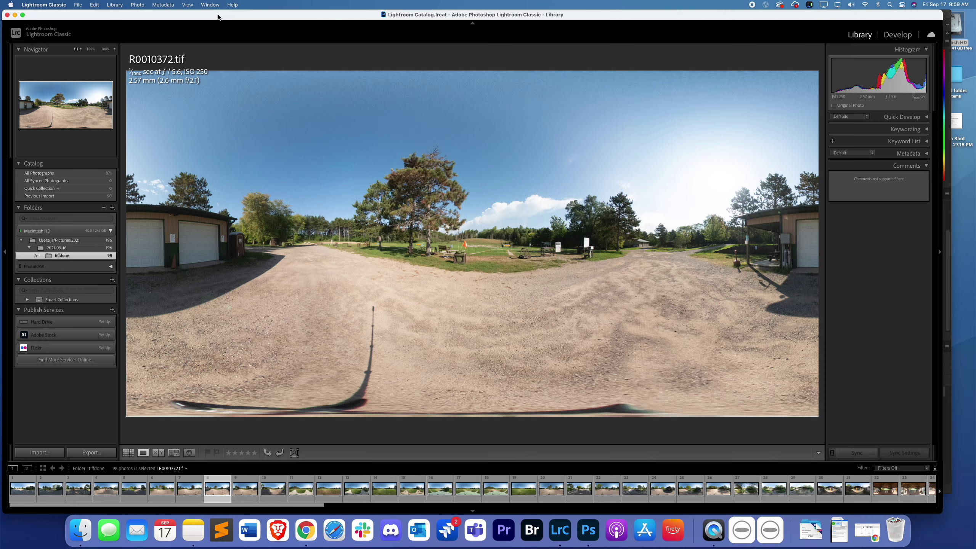
{"action": "left_click", "coordinate": [95, 4]}
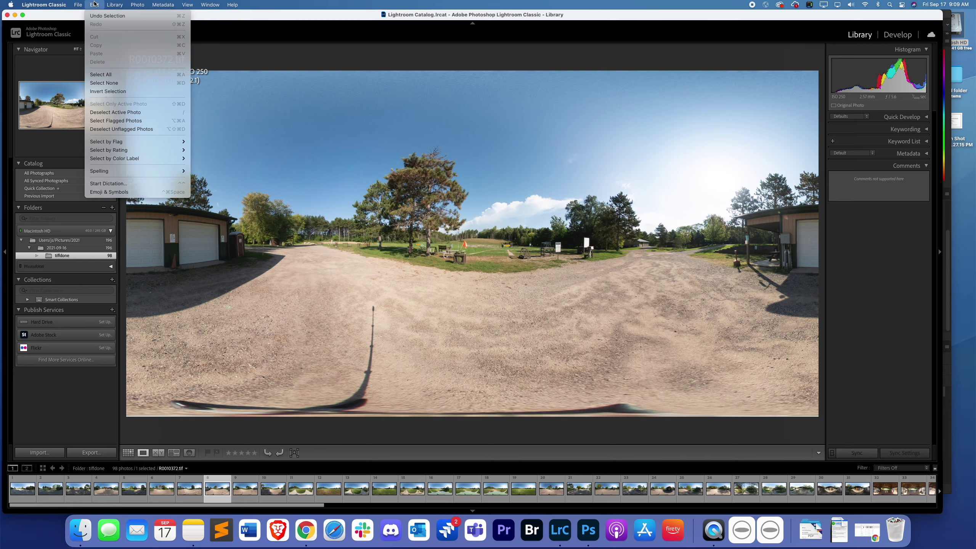
{"action": "left_click", "coordinate": [95, 4]}
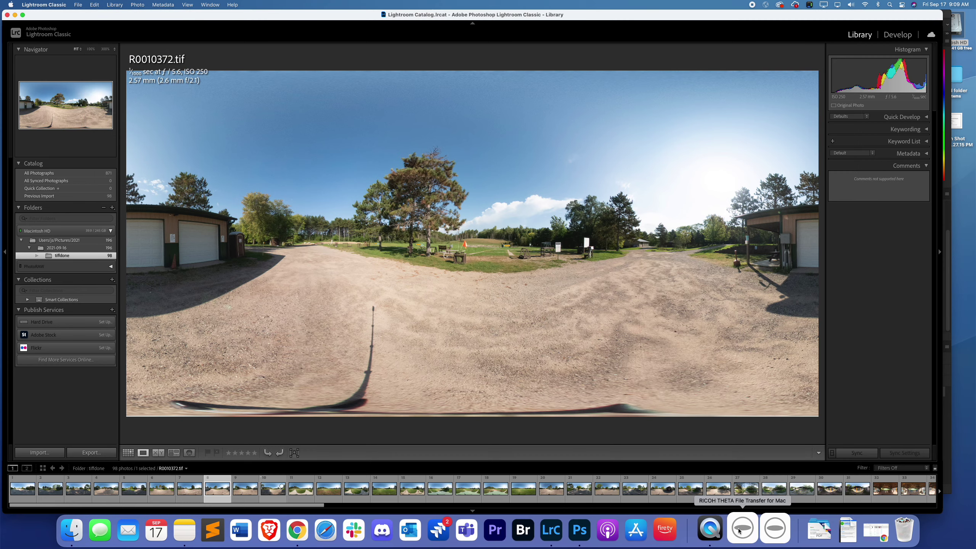
{"action": "left_click", "coordinate": [580, 530]}
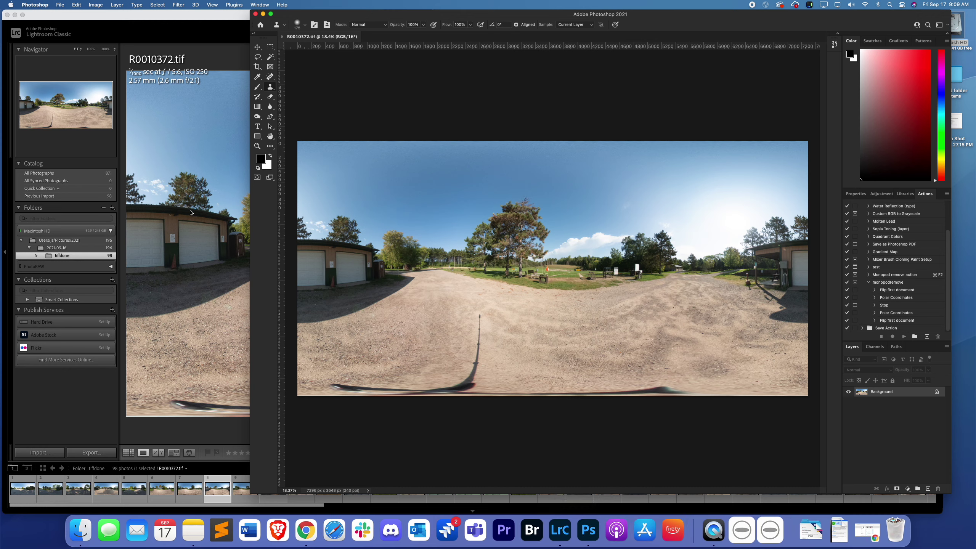
Step: Flip the canvas of R0010372.tif vertically
{"action": "left_click", "coordinate": [95, 4]}
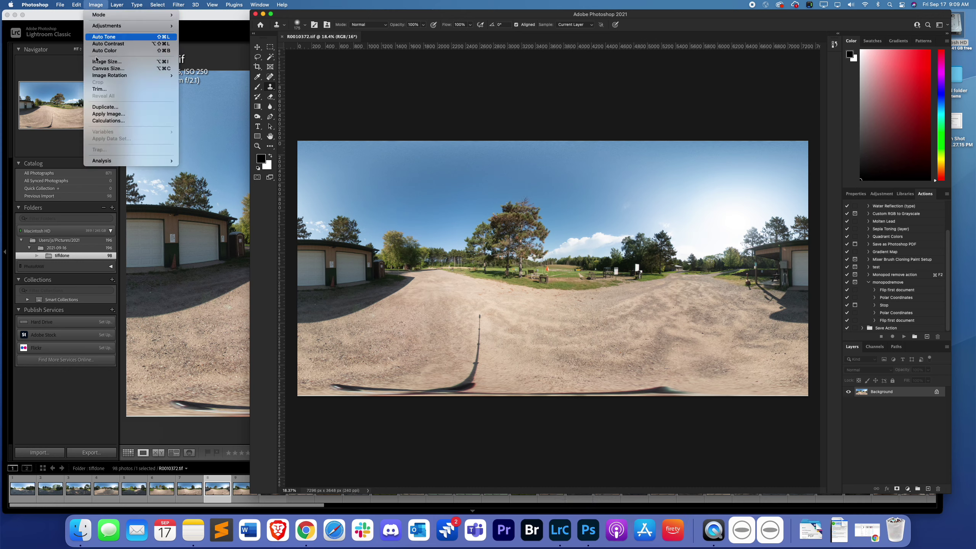
{"action": "mouse_move", "coordinate": [105, 76]}
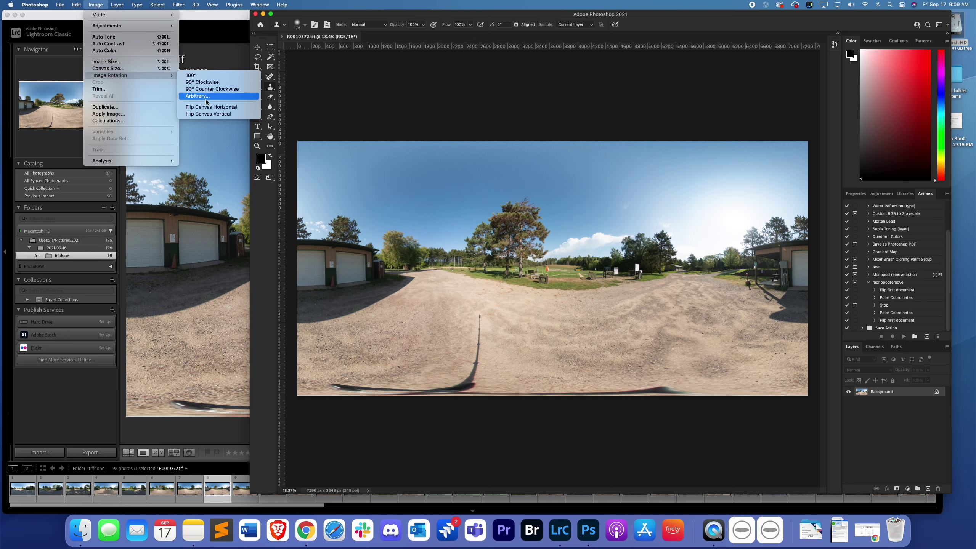
{"action": "left_click", "coordinate": [229, 114]}
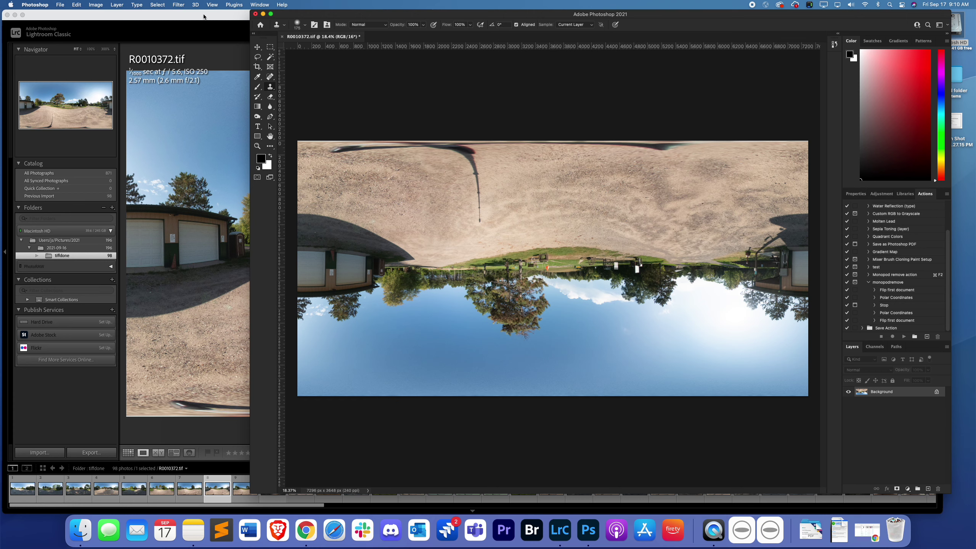
Step: Open the Polar Coordinates distort filter and zoom its preview out to 2.5% to fit the whole image
{"action": "left_click", "coordinate": [178, 4]}
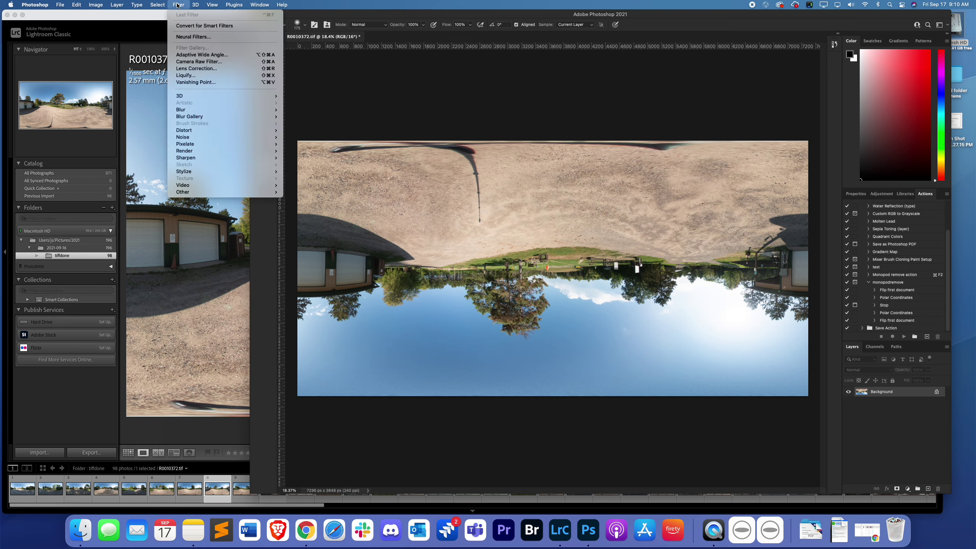
{"action": "mouse_move", "coordinate": [190, 130]}
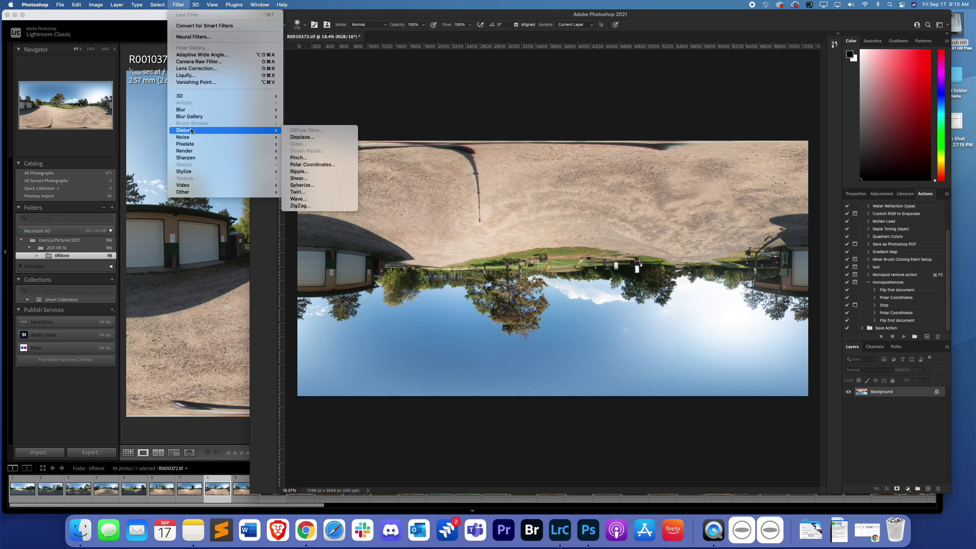
{"action": "left_click", "coordinate": [314, 166]}
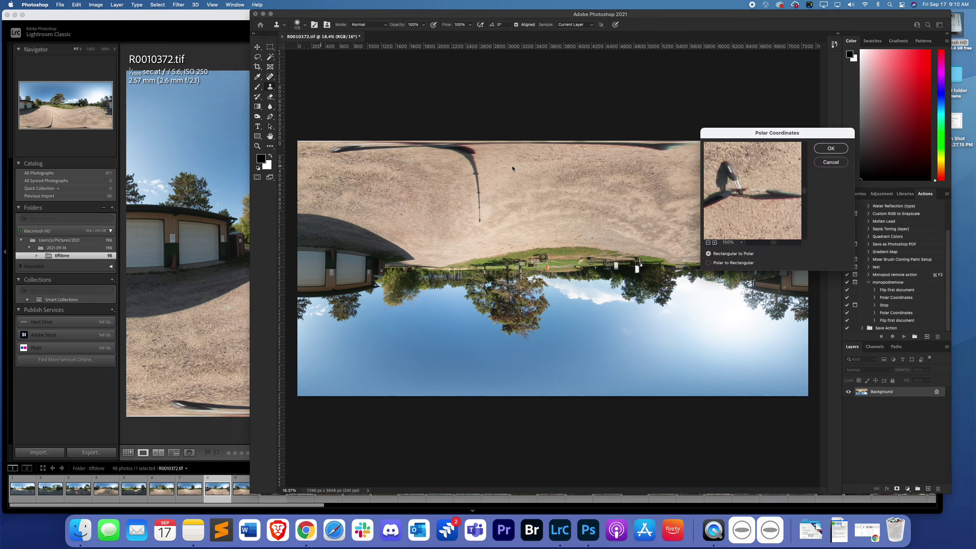
{"action": "left_click", "coordinate": [708, 242]}
{"action": "left_click", "coordinate": [708, 242]}
{"action": "left_click", "coordinate": [708, 242]}
{"action": "left_click", "coordinate": [708, 242]}
{"action": "left_click", "coordinate": [708, 242]}
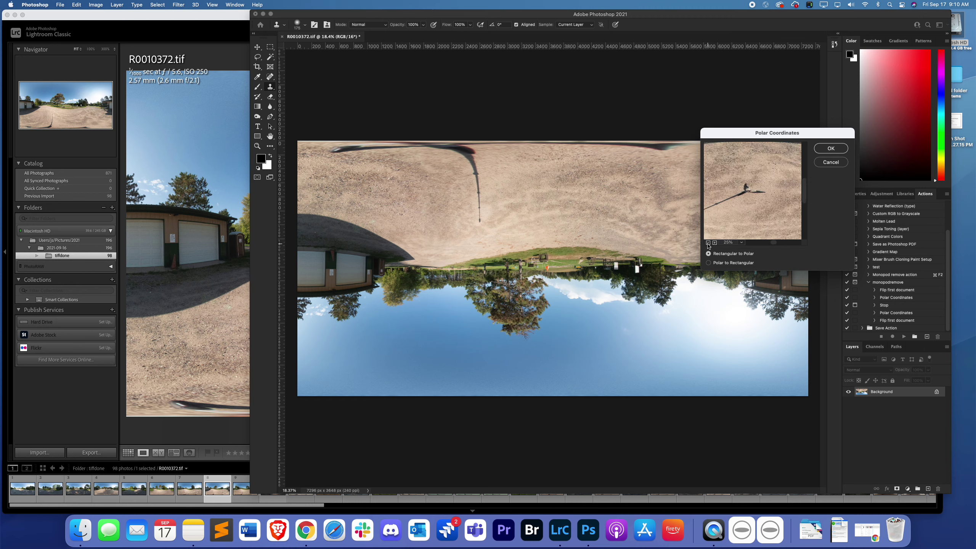
{"action": "left_click", "coordinate": [708, 243]}
{"action": "left_click", "coordinate": [708, 242]}
{"action": "left_click", "coordinate": [708, 243]}
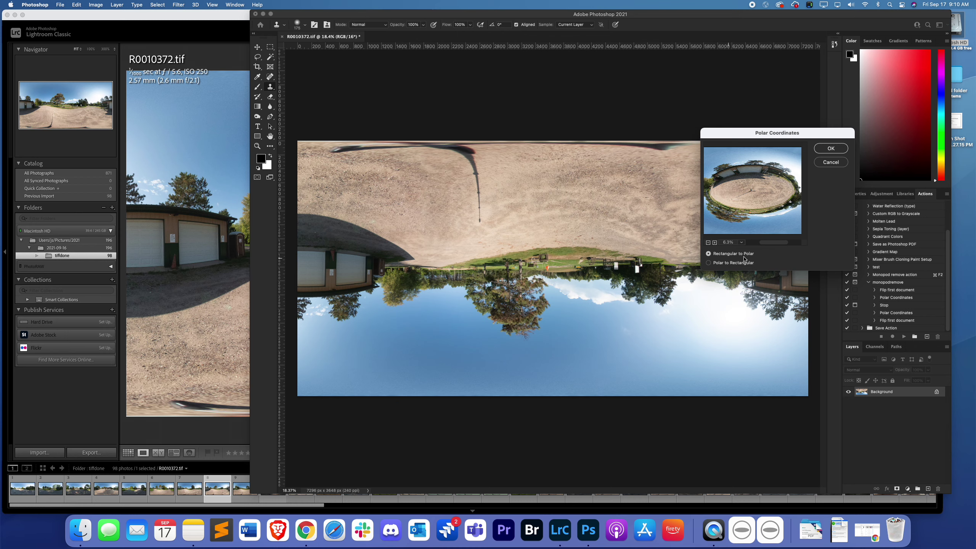
{"action": "left_click", "coordinate": [708, 242]}
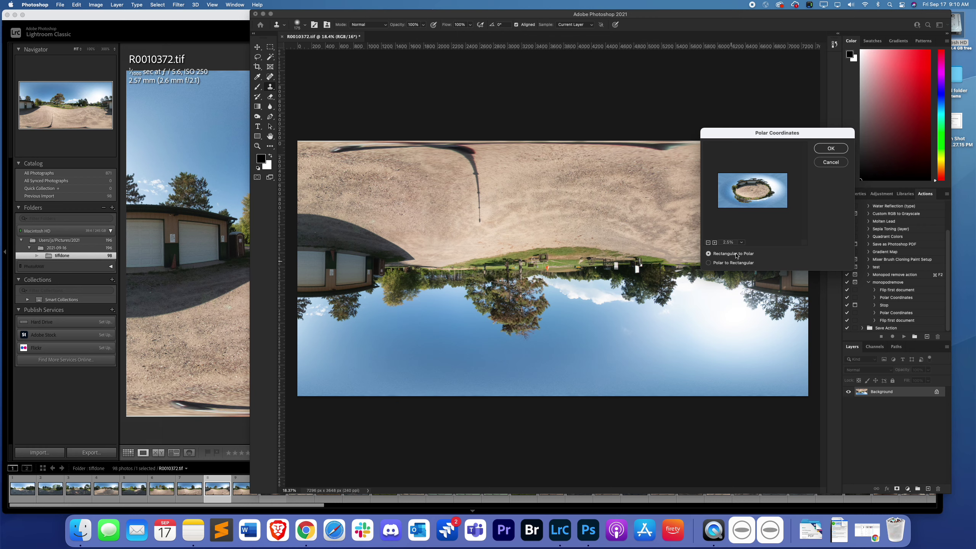
Step: Compare both conversion options, apply the Polar Coordinates filter with Rectangular to Polar, and activate the Zoom tool
{"action": "left_click", "coordinate": [713, 265]}
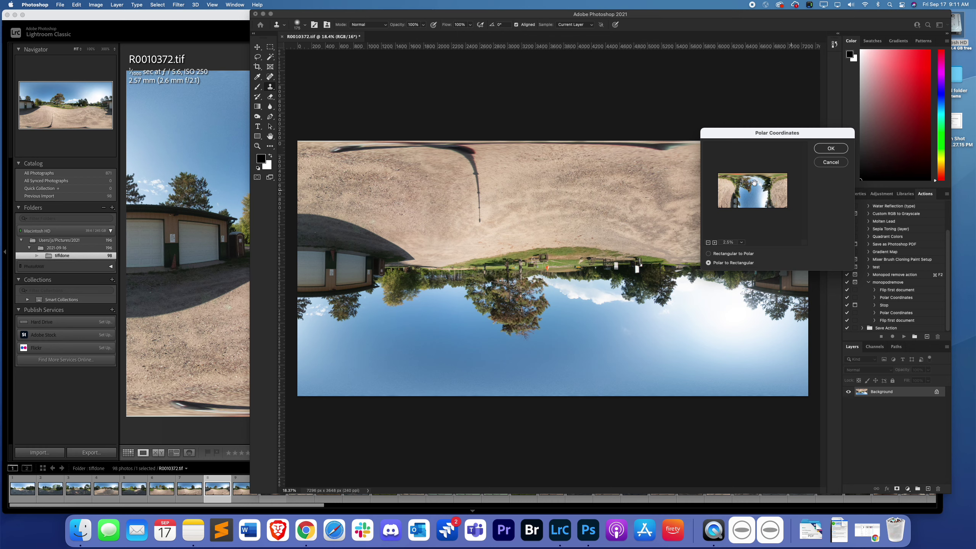
{"action": "left_click", "coordinate": [709, 254]}
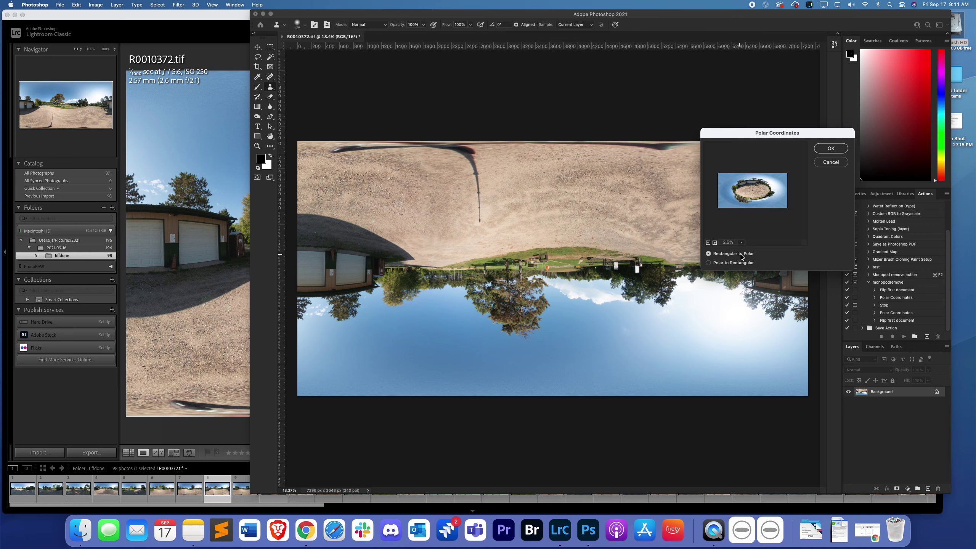
{"action": "left_click", "coordinate": [831, 147]}
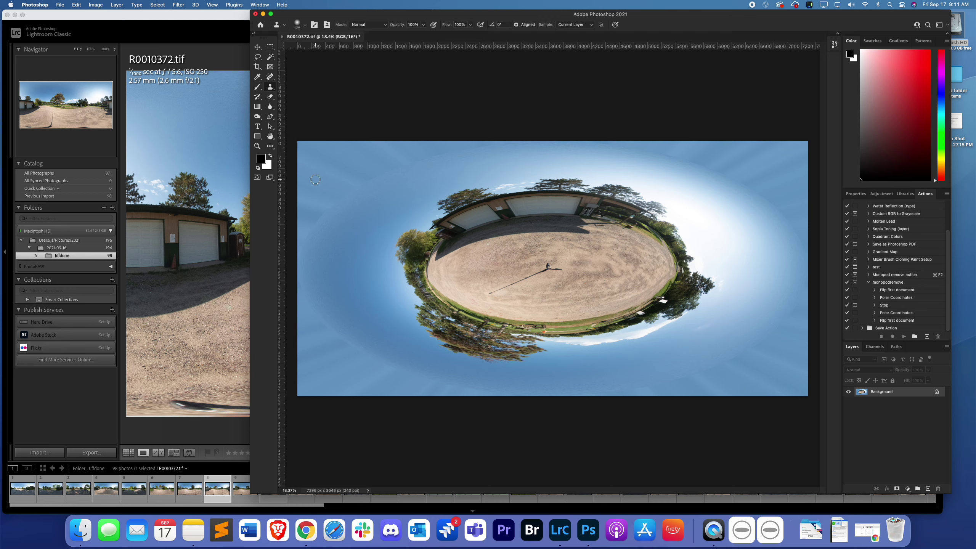
{"action": "left_click", "coordinate": [257, 145]}
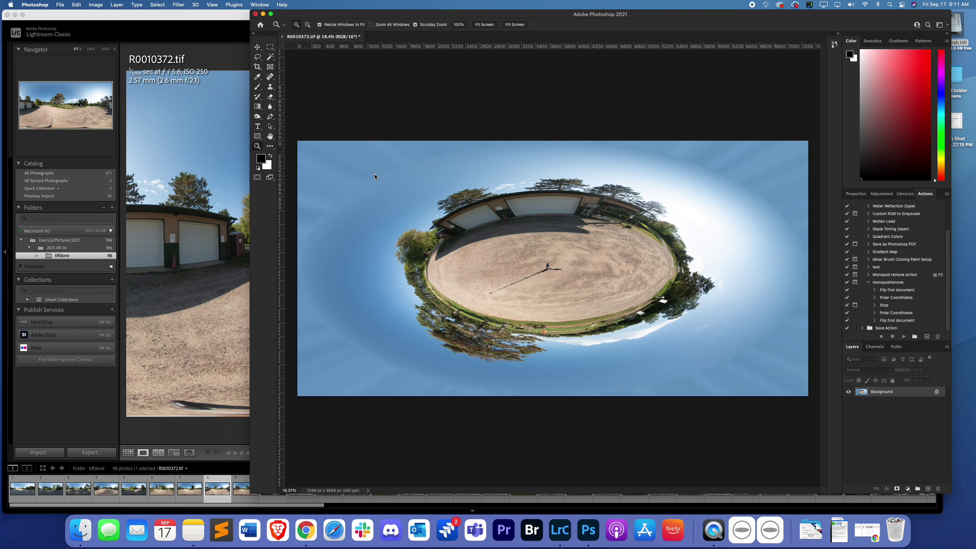
Step: Clone out the monopod's long diagonal shadow on the gravel using the Clone Stamp tool with a reduced brush size
{"action": "left_click", "coordinate": [541, 270]}
{"action": "left_click", "coordinate": [543, 271]}
{"action": "left_click", "coordinate": [546, 271]}
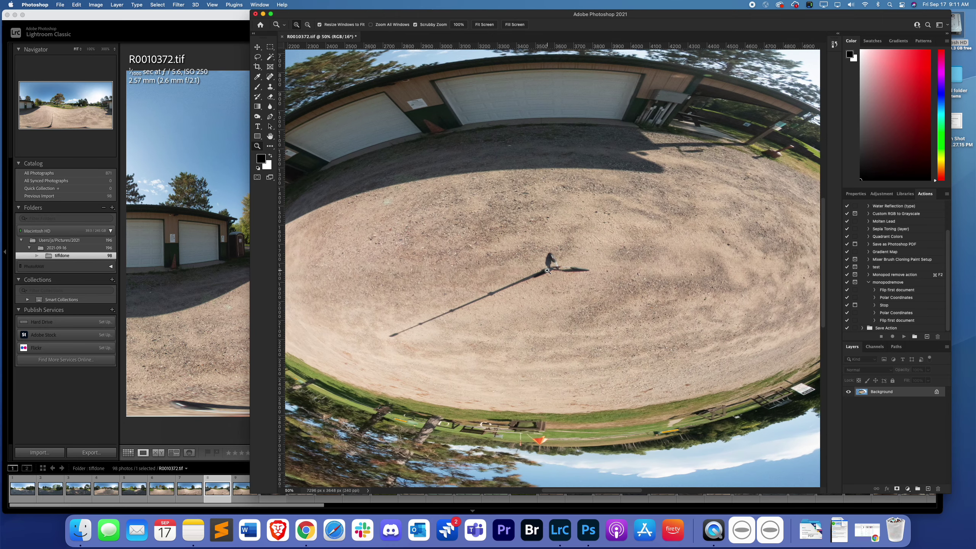
{"action": "left_click", "coordinate": [547, 270]}
{"action": "left_click", "coordinate": [599, 272]}
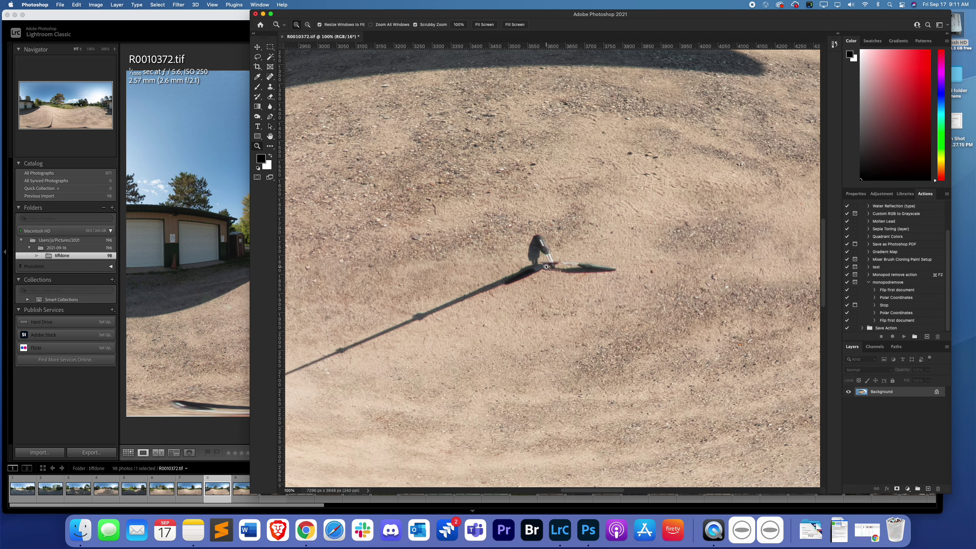
{"action": "scroll", "coordinate": [547, 266], "scroll_direction": "left", "scroll_amount": 5}
{"action": "scroll", "coordinate": [546, 267], "scroll_direction": "down", "scroll_amount": 3}
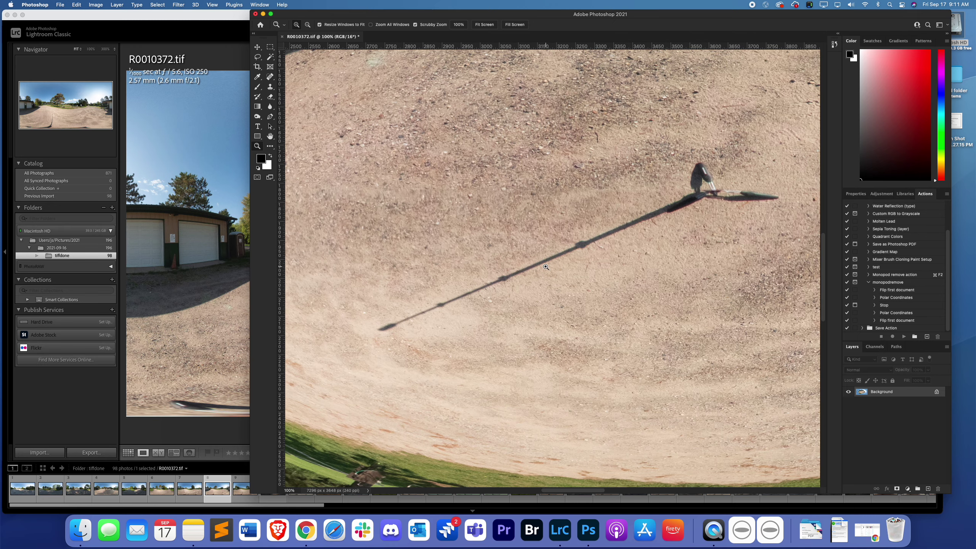
{"action": "left_click", "coordinate": [270, 86]}
{"action": "key", "text": "bracketleft"}
{"action": "key", "text": "bracketleft"}
{"action": "key", "text": "bracketleft"}
{"action": "key", "text": "bracketleft"}
{"action": "key", "text": "bracketleft"}
{"action": "key", "text": "bracketleft"}
{"action": "key", "text": "bracketleft"}
{"action": "key", "text": "bracketleft"}
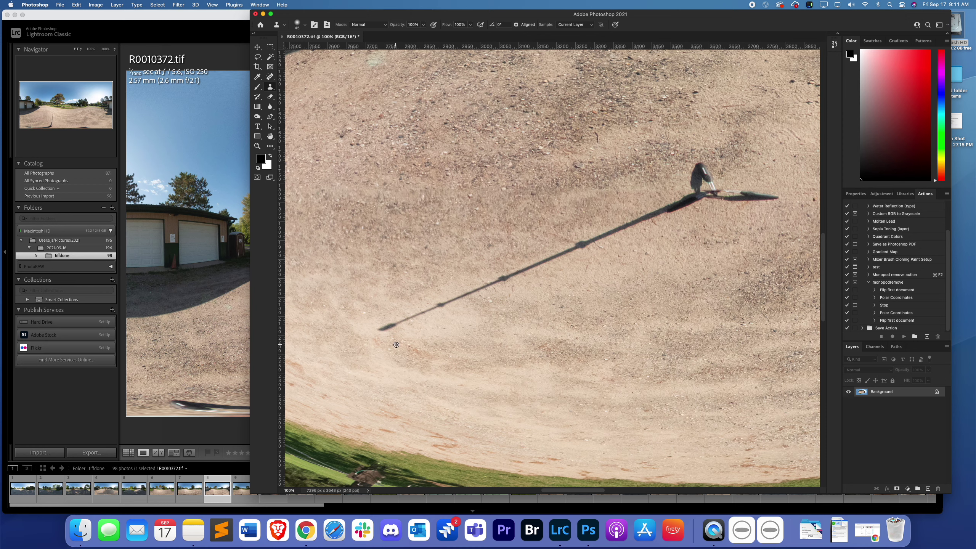
{"action": "mouse_move", "coordinate": [384, 331]}
{"action": "left_mouse_down"}
{"action": "mouse_move", "coordinate": [533, 267]}
{"action": "mouse_move", "coordinate": [470, 296]}
{"action": "mouse_move", "coordinate": [531, 287]}
{"action": "mouse_move", "coordinate": [553, 263]}
{"action": "mouse_move", "coordinate": [680, 207]}
{"action": "left_mouse_up"}
Step: Clone sampled gravel over the monopod, its feet and the remaining shadow at the centre of the ground
{"action": "left_click", "coordinate": [747, 150], "text": "alt"}
{"action": "mouse_move", "coordinate": [708, 169]}
{"action": "left_mouse_down"}
{"action": "mouse_move", "coordinate": [716, 181]}
{"action": "mouse_move", "coordinate": [692, 170]}
{"action": "mouse_move", "coordinate": [707, 176]}
{"action": "left_mouse_up"}
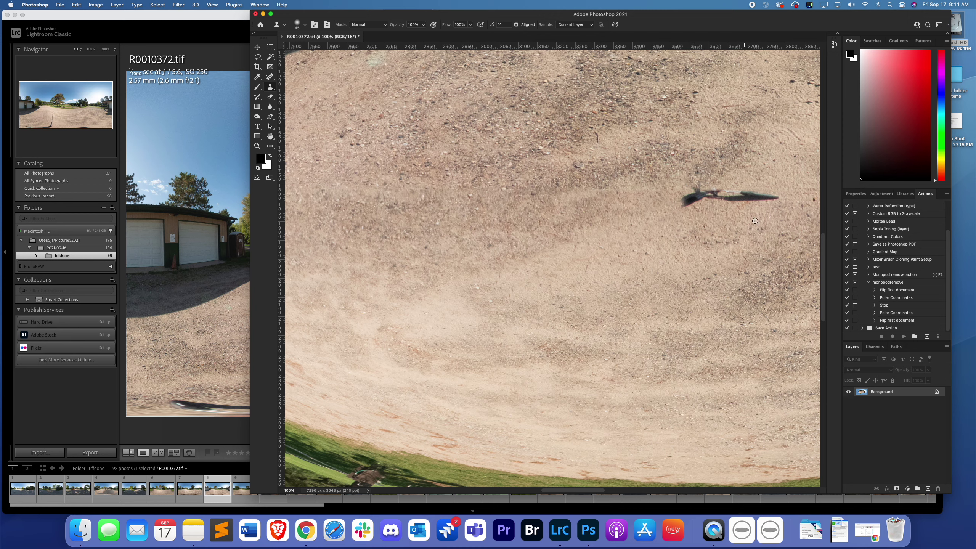
{"action": "mouse_move", "coordinate": [782, 200]}
{"action": "left_mouse_down"}
{"action": "mouse_move", "coordinate": [717, 193]}
{"action": "mouse_move", "coordinate": [759, 192]}
{"action": "mouse_move", "coordinate": [685, 201]}
{"action": "mouse_move", "coordinate": [730, 201]}
{"action": "mouse_move", "coordinate": [696, 187]}
{"action": "left_mouse_up"}
{"action": "left_click", "coordinate": [704, 221], "text": "alt"}
{"action": "left_click", "coordinate": [663, 217], "text": "alt"}
{"action": "scroll", "coordinate": [637, 209], "scroll_direction": "down", "scroll_amount": 6}
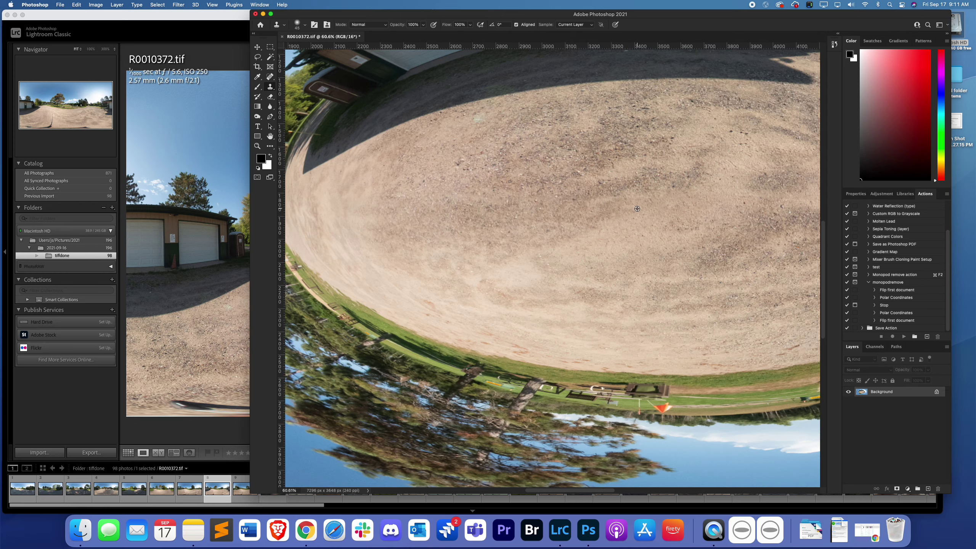
{"action": "scroll", "coordinate": [637, 207], "scroll_direction": "right", "scroll_amount": 4}
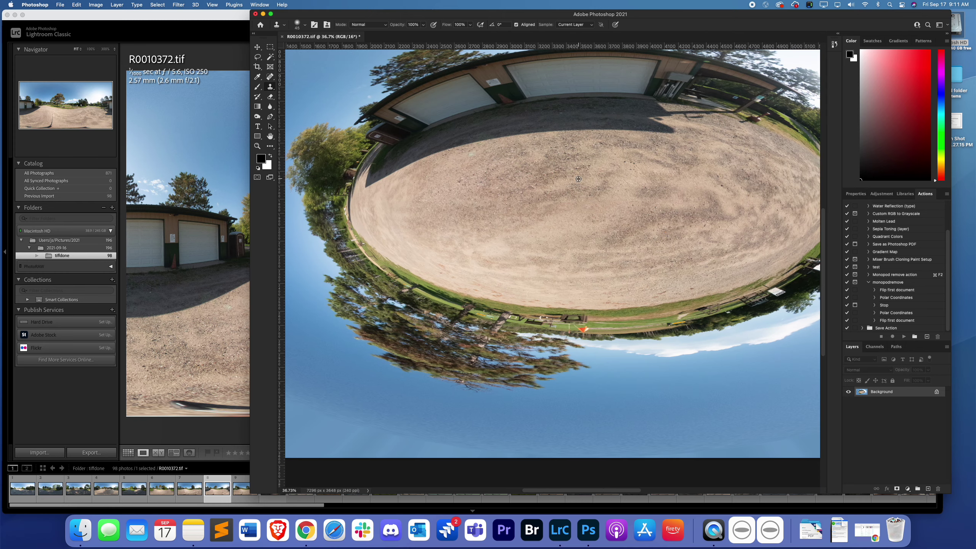
{"action": "scroll", "coordinate": [578, 179], "scroll_direction": "down", "scroll_amount": 3}
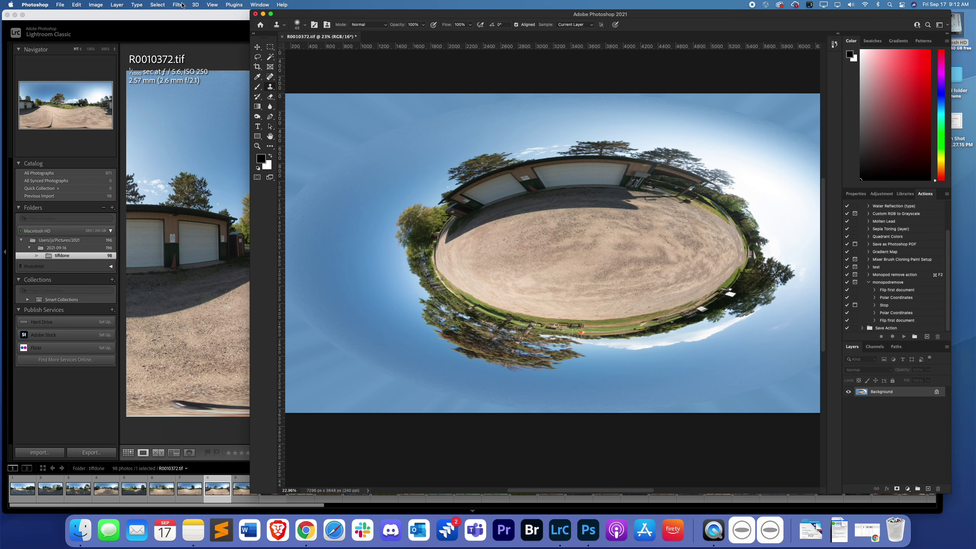
{"action": "left_click", "coordinate": [181, 4]}
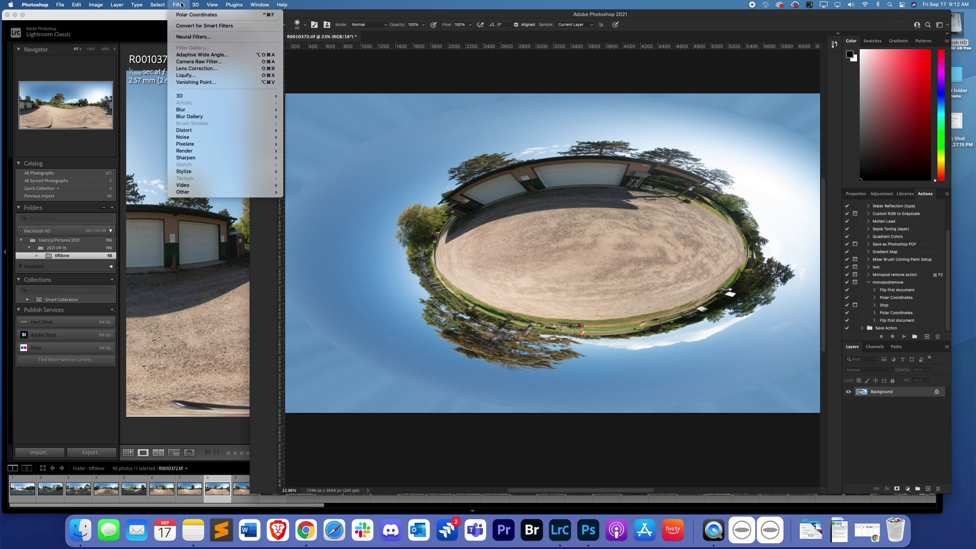
{"action": "mouse_move", "coordinate": [203, 130]}
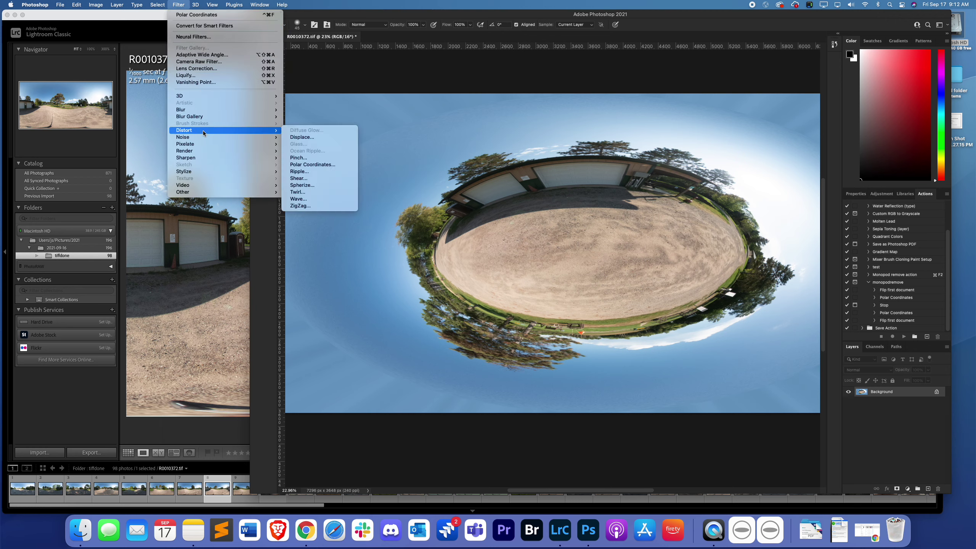
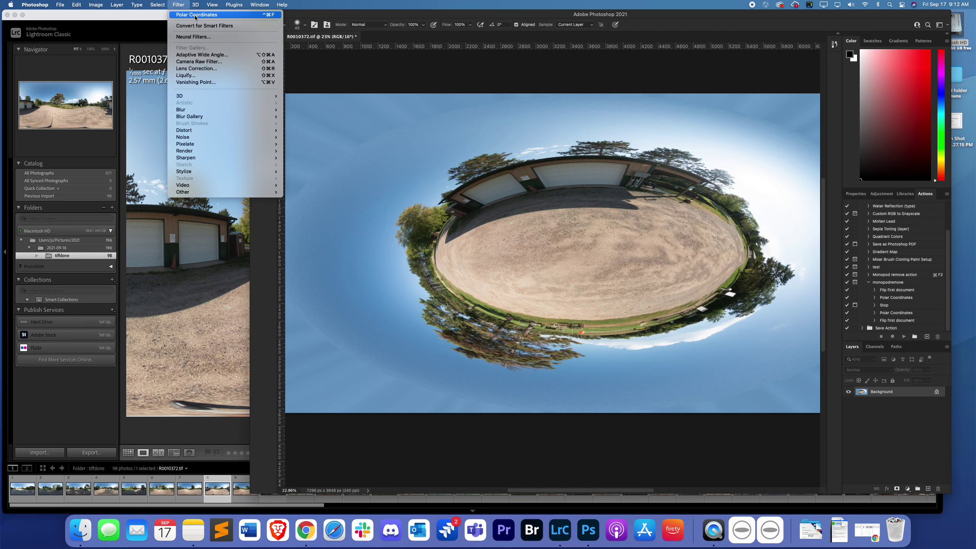
{"action": "left_click", "coordinate": [217, 16]}
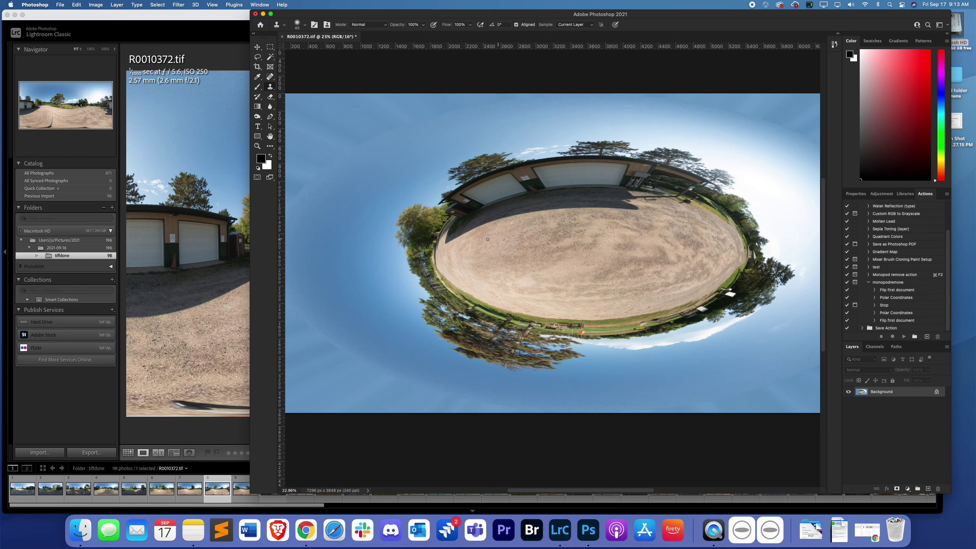
Step: Apply the Polar Coordinates distort filter with Polar to Rectangular, checking the whole image in the preview at 2.5%
{"action": "left_click", "coordinate": [185, 4]}
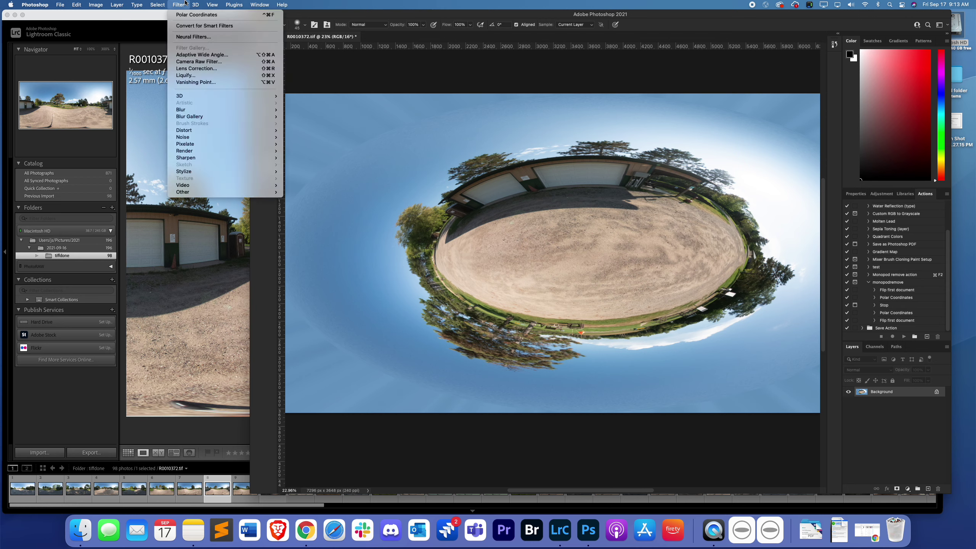
{"action": "mouse_move", "coordinate": [196, 134]}
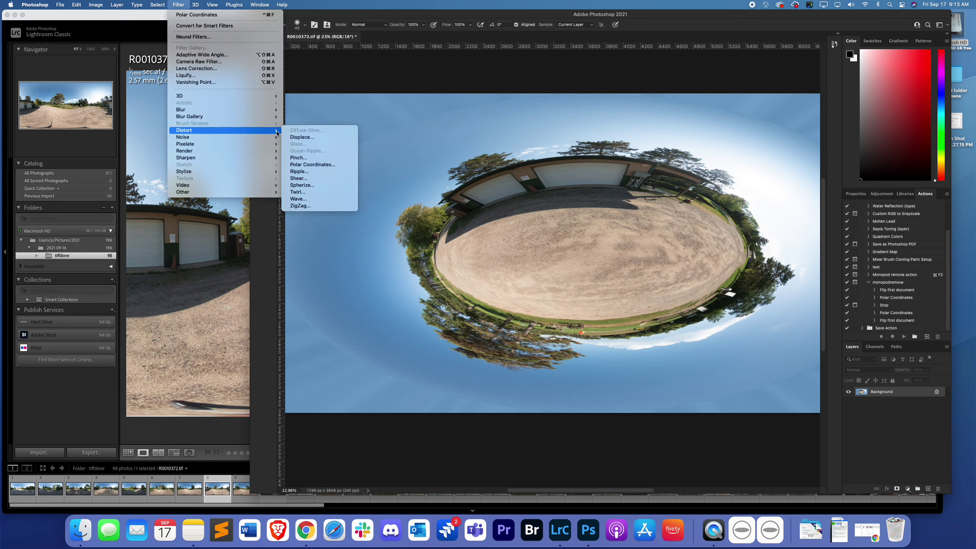
{"action": "left_click", "coordinate": [320, 166]}
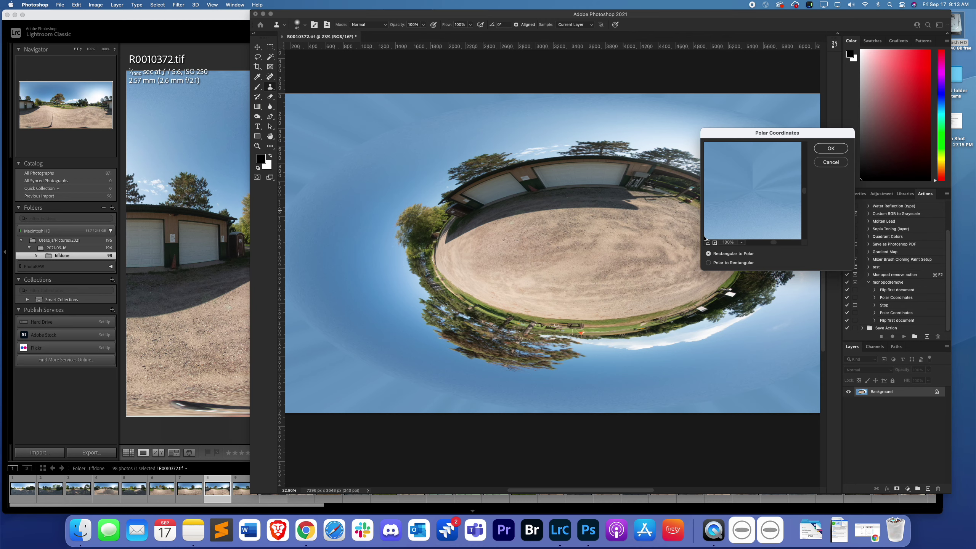
{"action": "left_click", "coordinate": [708, 243]}
{"action": "left_click", "coordinate": [708, 242]}
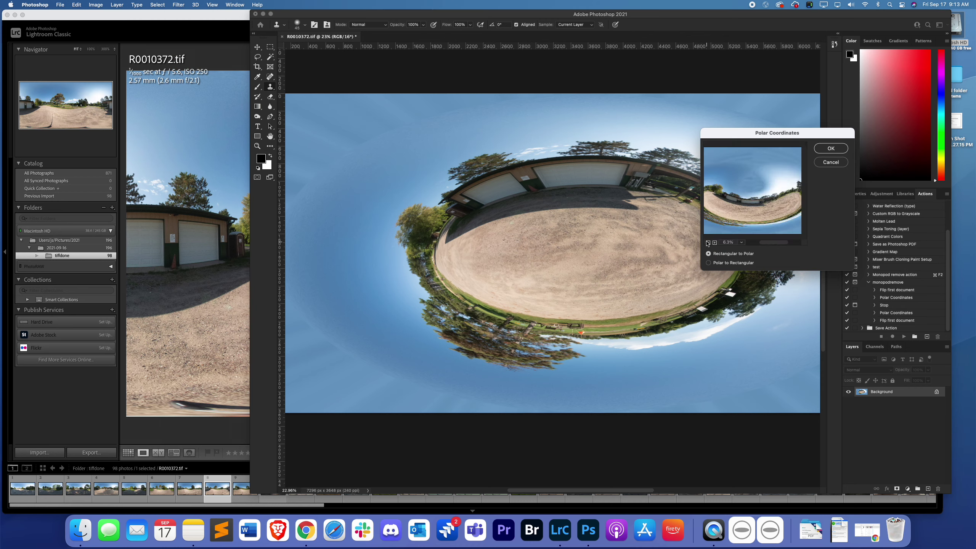
{"action": "left_click", "coordinate": [708, 243]}
{"action": "left_click", "coordinate": [714, 243]}
{"action": "left_click", "coordinate": [709, 242]}
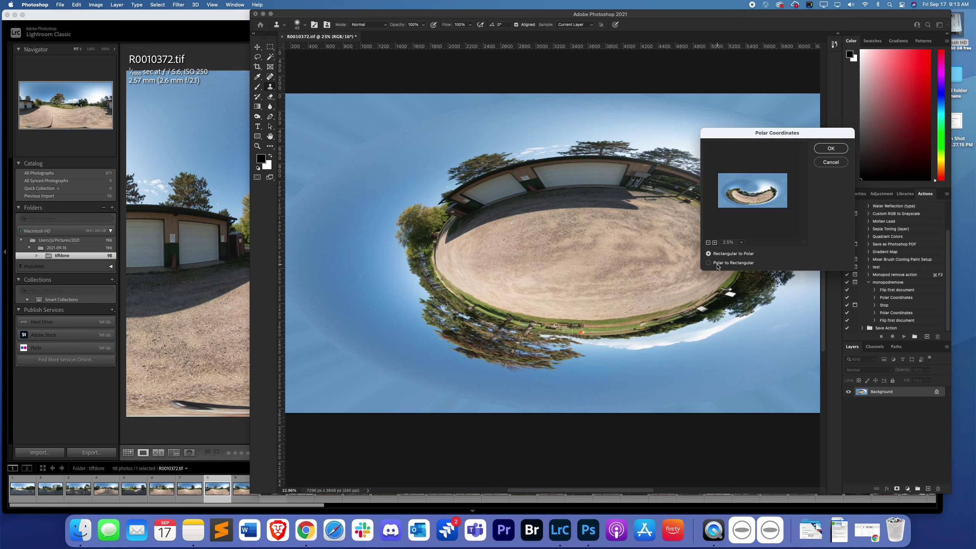
{"action": "left_click", "coordinate": [718, 265]}
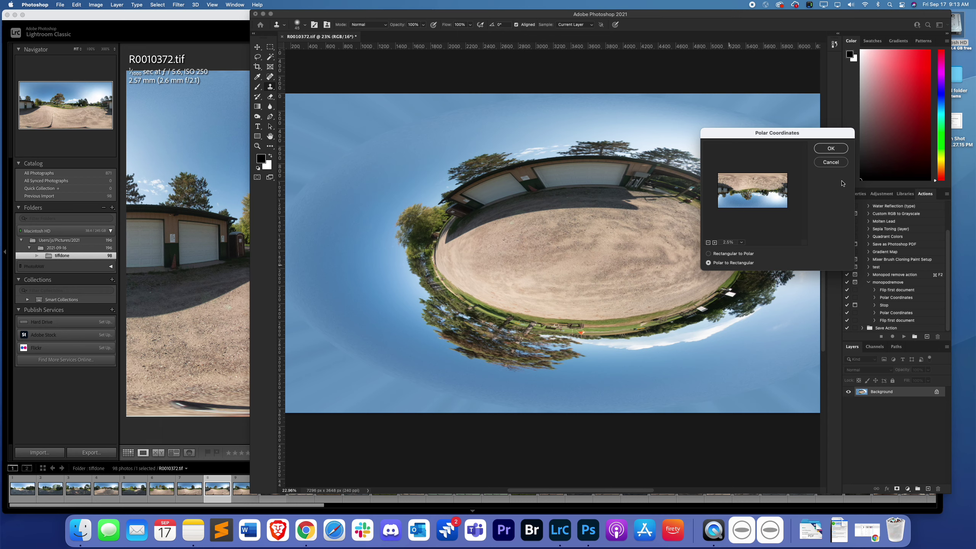
{"action": "left_click", "coordinate": [831, 148]}
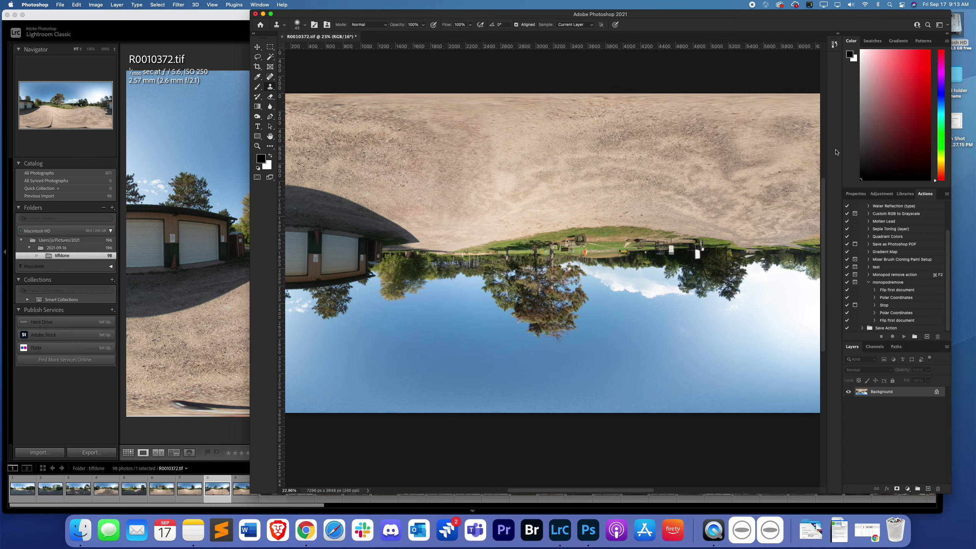
Step: Flip the canvas of R0010372.tif vertically to turn the panorama upright
{"action": "left_click", "coordinate": [212, 4]}
{"action": "left_click", "coordinate": [96, 5]}
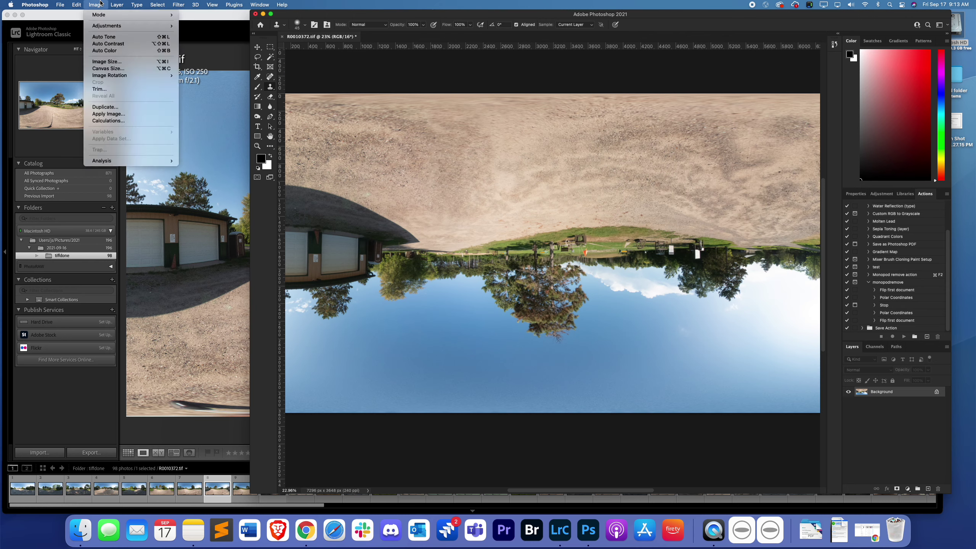
{"action": "mouse_move", "coordinate": [107, 77]}
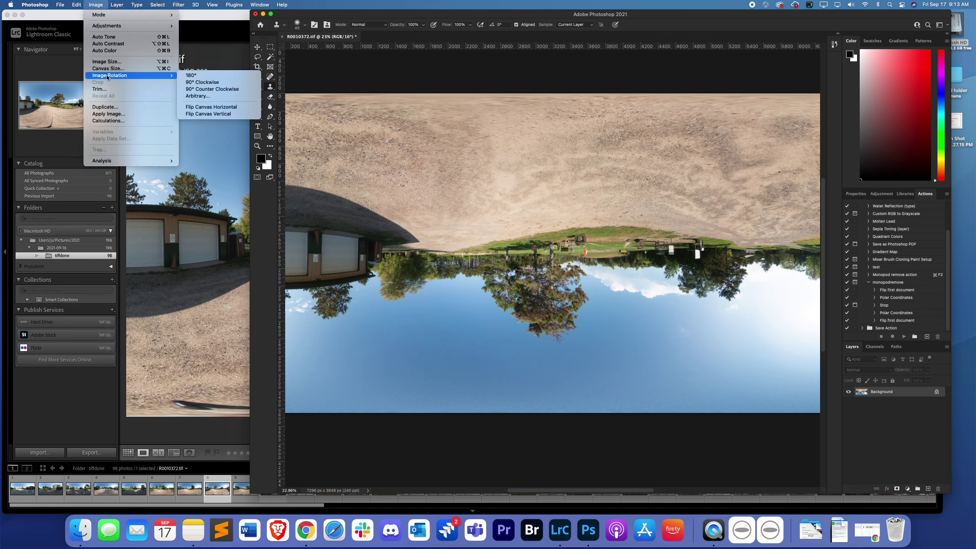
{"action": "left_click", "coordinate": [209, 115]}
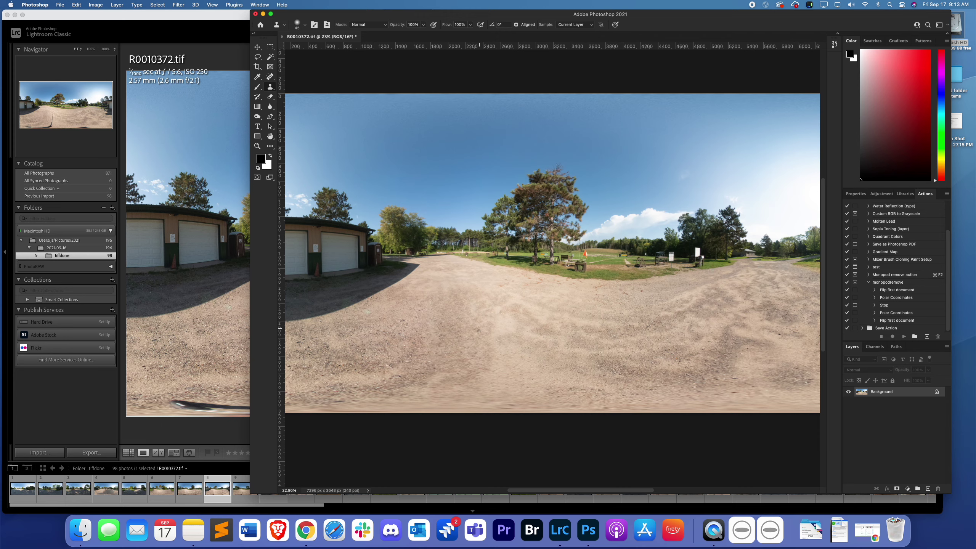
Step: Move the Photoshop window aside to compare the retouched panorama with the original in Lightroom, and move it back
{"action": "left_click_drag", "start_coordinate": [658, 13], "coordinate": [829, 12]}
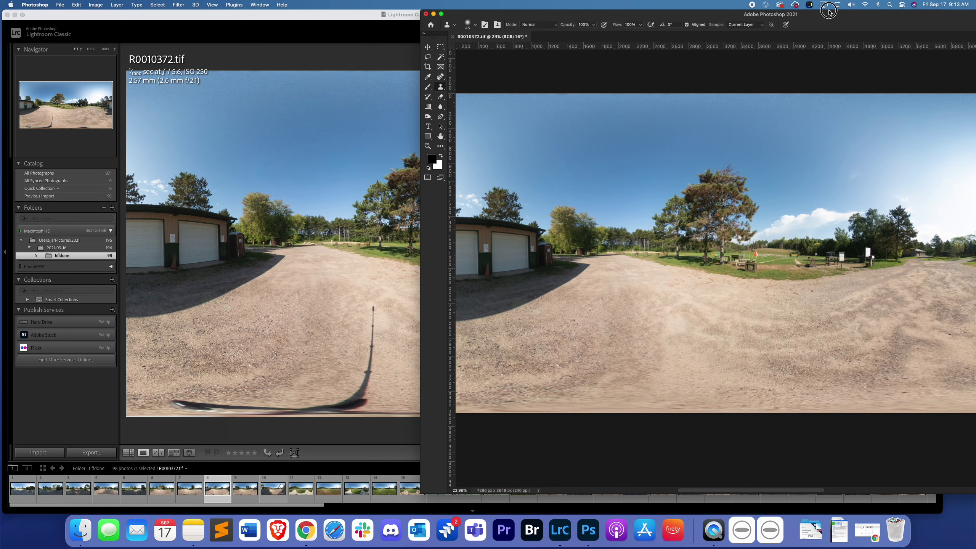
{"action": "left_click_drag", "start_coordinate": [829, 11], "coordinate": [836, 12]}
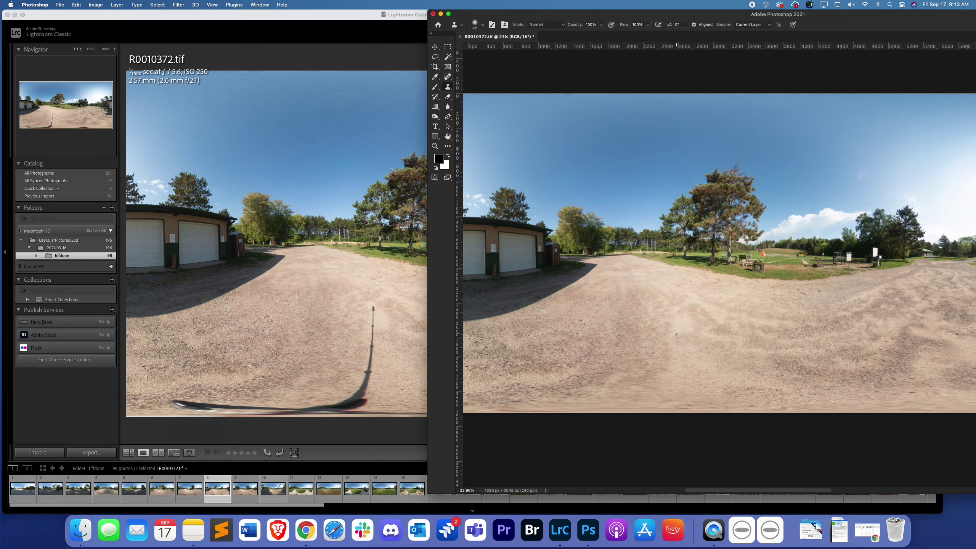
{"action": "left_click_drag", "start_coordinate": [868, 16], "coordinate": [822, 17]}
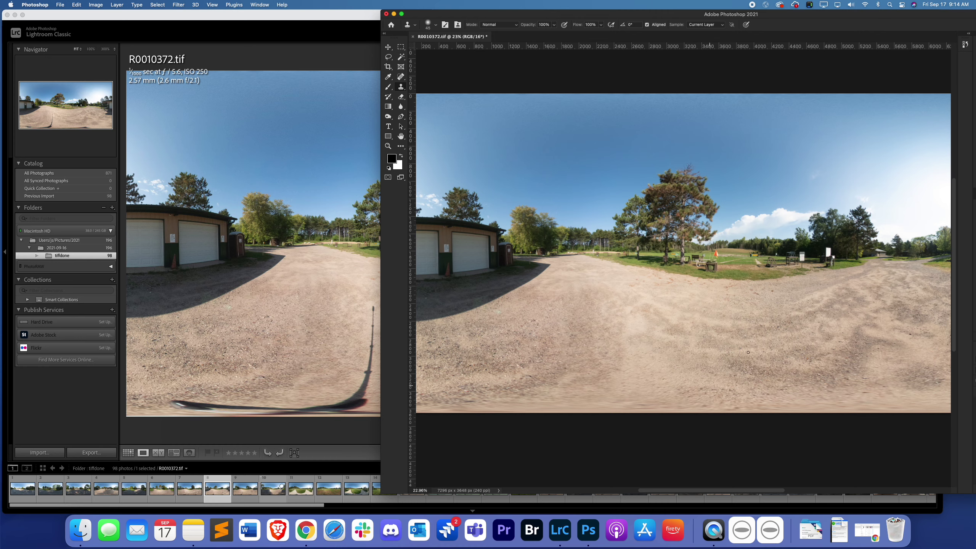
{"action": "scroll", "coordinate": [775, 137], "scroll_direction": "up", "scroll_amount": 1}
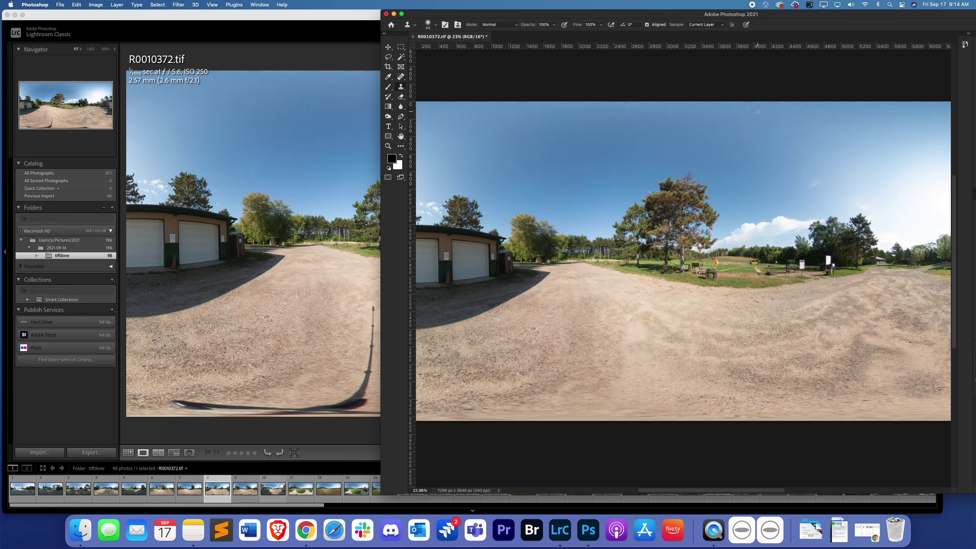
{"action": "left_click_drag", "start_coordinate": [793, 17], "coordinate": [684, 17]}
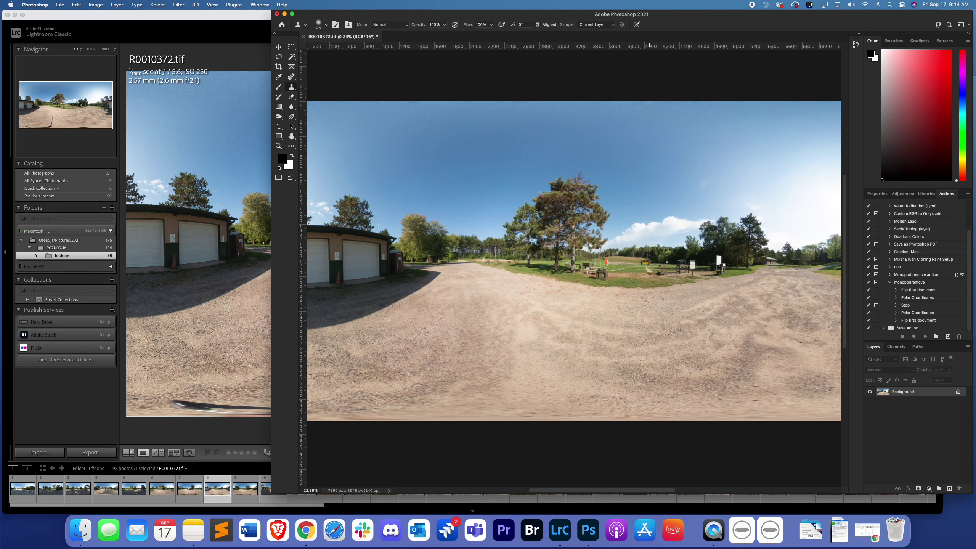
Step: Clone out the thin yellow-topped post in the grass beside the portable toilet using a smaller Clone Stamp brush
{"action": "scroll", "coordinate": [693, 264], "scroll_direction": "down", "scroll_amount": 5}
{"action": "scroll", "coordinate": [693, 264], "scroll_direction": "up", "scroll_amount": 5}
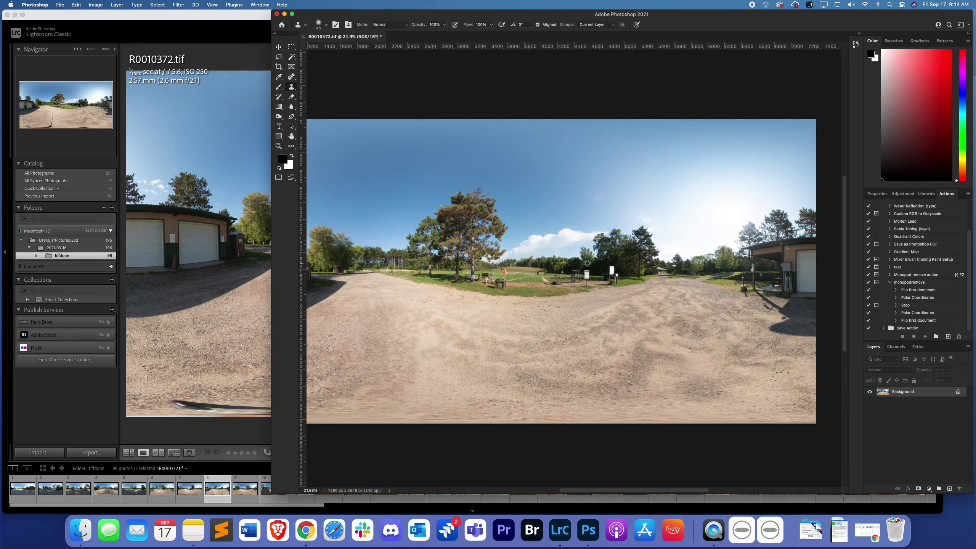
{"action": "scroll", "coordinate": [588, 263], "scroll_direction": "up", "scroll_amount": 5}
{"action": "scroll", "coordinate": [587, 263], "scroll_direction": "left", "scroll_amount": 5}
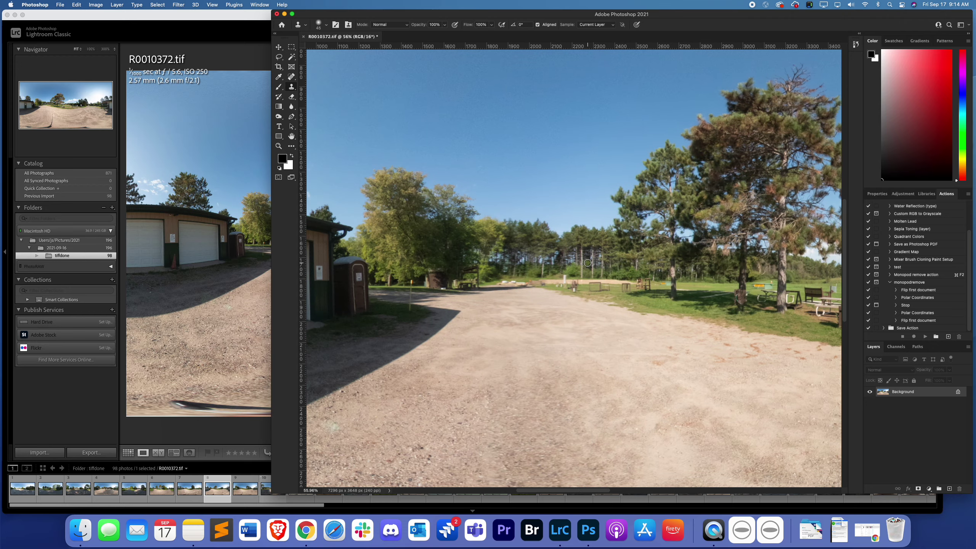
{"action": "scroll", "coordinate": [587, 263], "scroll_direction": "left", "scroll_amount": 3}
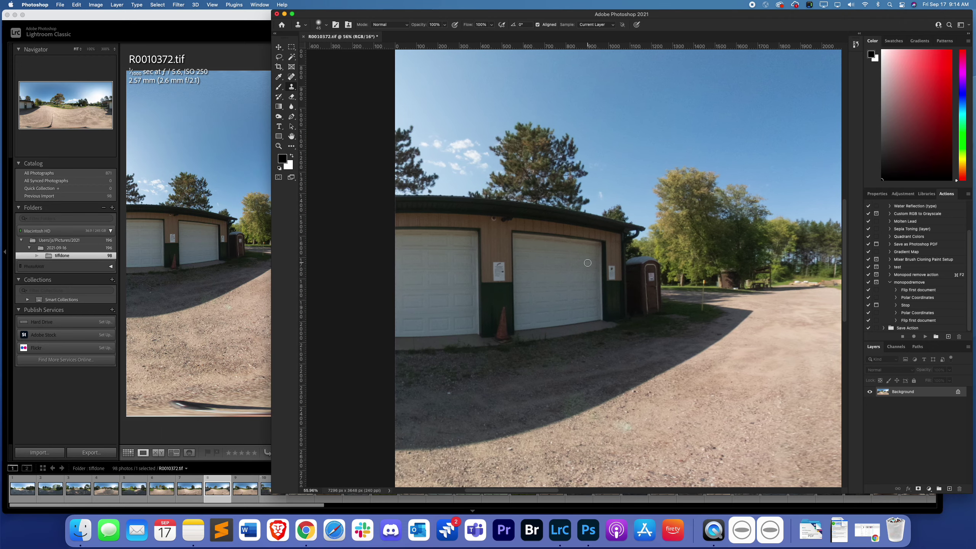
{"action": "scroll", "coordinate": [587, 263], "scroll_direction": "up", "scroll_amount": 4}
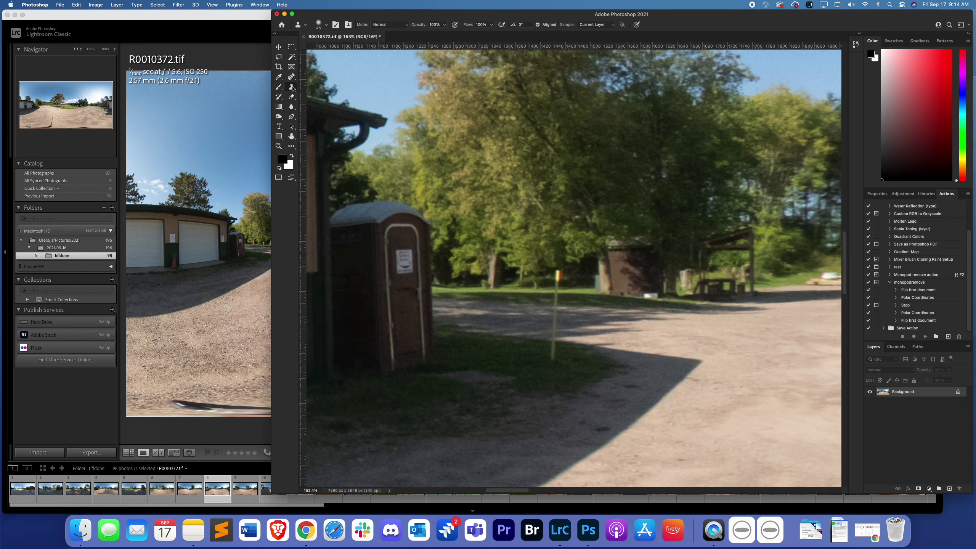
{"action": "key", "text": "bracketleft"}
{"action": "key", "text": "bracketleft"}
{"action": "key", "text": "bracketleft"}
{"action": "key", "text": "bracketleft"}
{"action": "scroll", "coordinate": [569, 285], "scroll_direction": "up", "scroll_amount": 2}
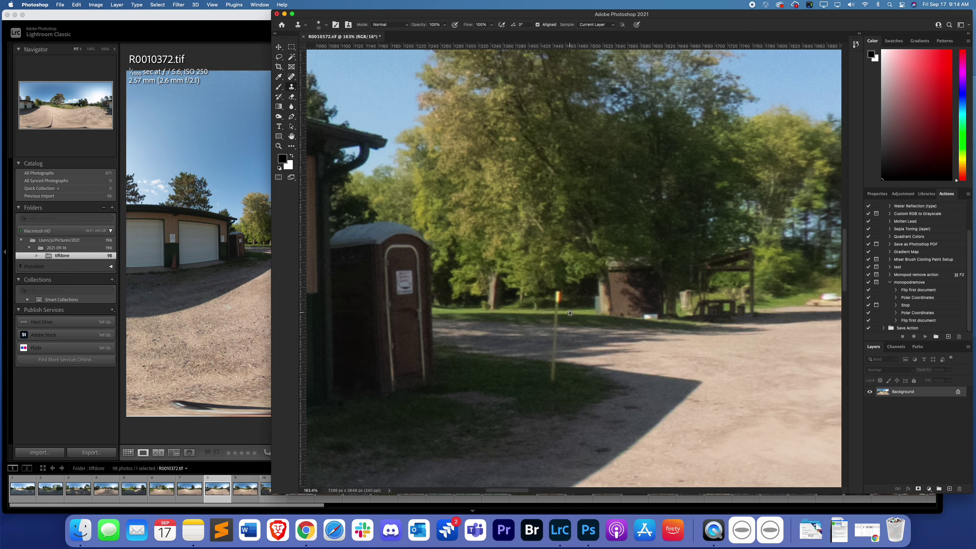
{"action": "mouse_move", "coordinate": [557, 313]}
{"action": "left_mouse_down"}
{"action": "mouse_move", "coordinate": [559, 293]}
{"action": "mouse_move", "coordinate": [554, 378]}
{"action": "mouse_move", "coordinate": [551, 326]}
{"action": "mouse_move", "coordinate": [550, 353]}
{"action": "left_mouse_up"}
Step: Inspect the retouched R0010372.tif panorama from edge to edge and as a whole for remaining distractions
{"action": "scroll", "coordinate": [551, 353], "scroll_direction": "down", "scroll_amount": 5}
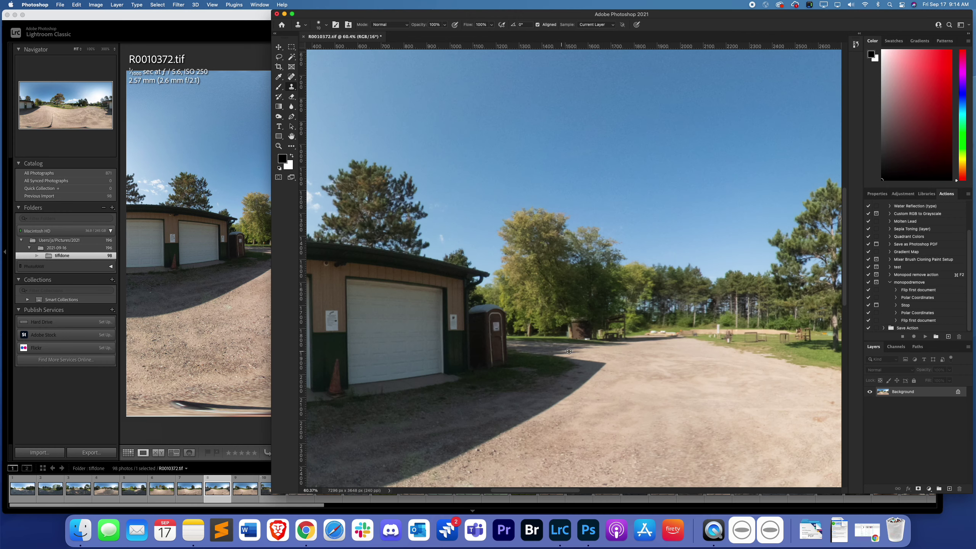
{"action": "scroll", "coordinate": [549, 352], "scroll_direction": "up", "scroll_amount": 2}
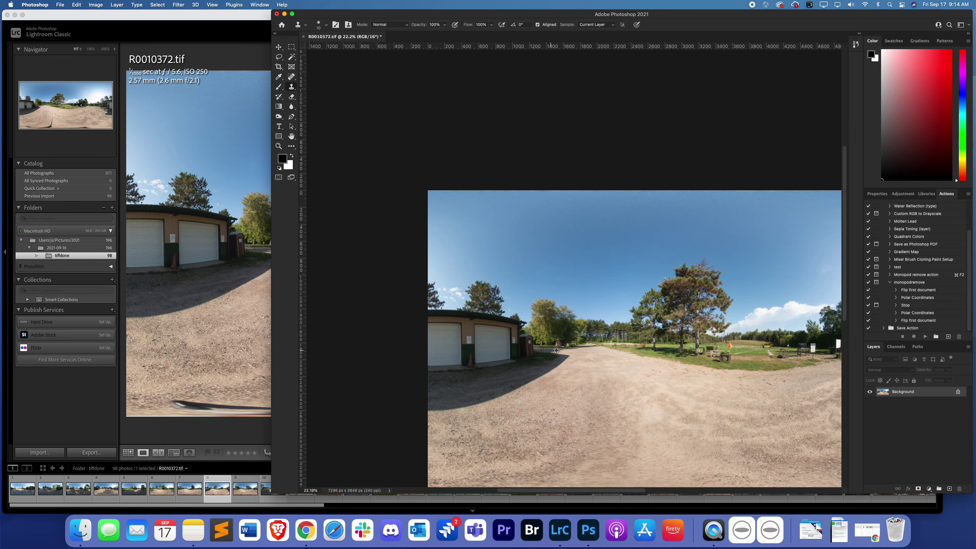
{"action": "scroll", "coordinate": [549, 350], "scroll_direction": "right", "scroll_amount": 10}
{"action": "scroll", "coordinate": [661, 351], "scroll_direction": "right", "scroll_amount": 4}
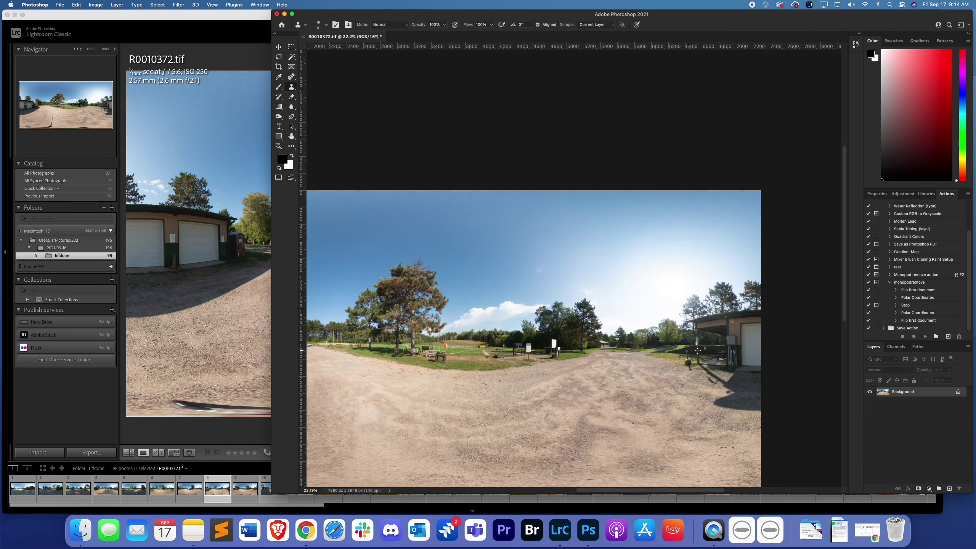
{"action": "scroll", "coordinate": [721, 352], "scroll_direction": "up", "scroll_amount": 3}
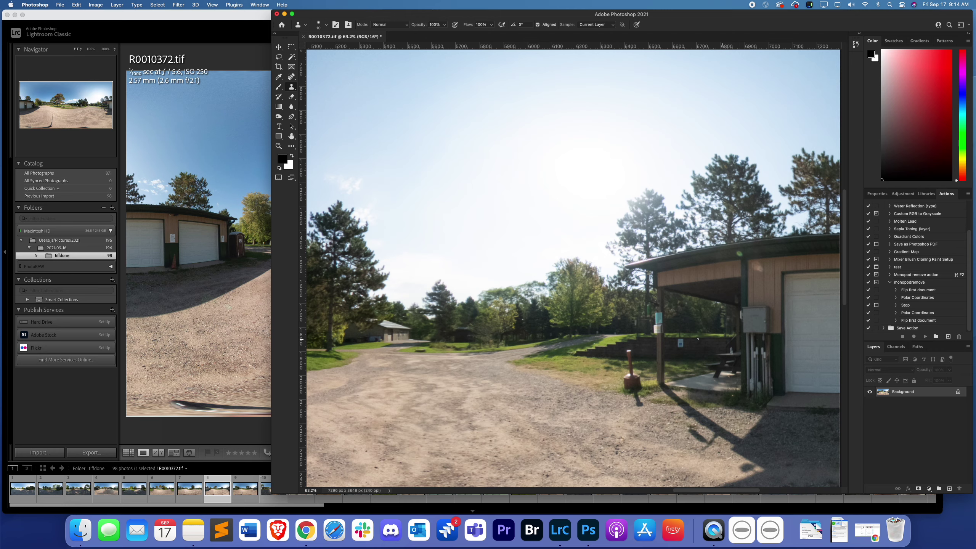
{"action": "scroll", "coordinate": [679, 350], "scroll_direction": "left", "scroll_amount": 4}
{"action": "scroll", "coordinate": [646, 346], "scroll_direction": "right", "scroll_amount": 8}
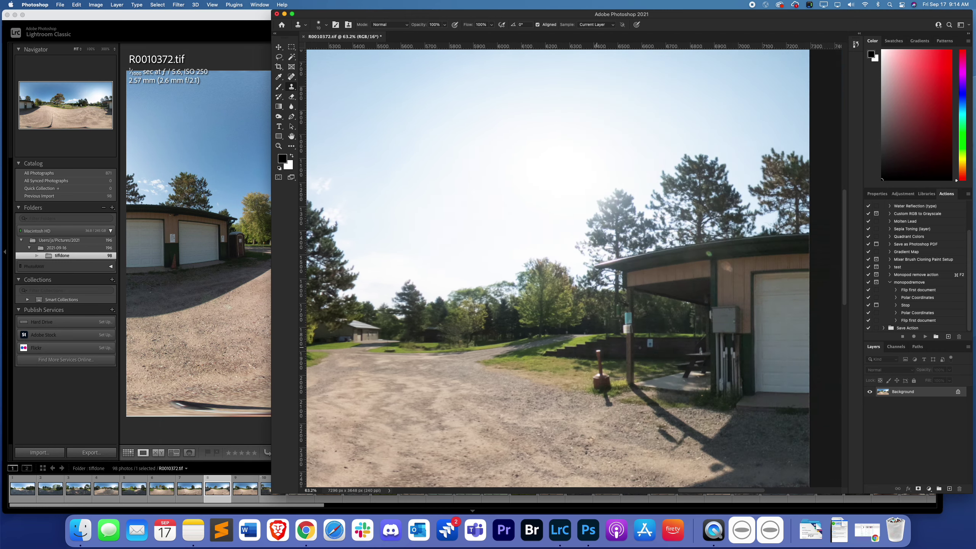
{"action": "scroll", "coordinate": [444, 308], "scroll_direction": "left", "scroll_amount": 4}
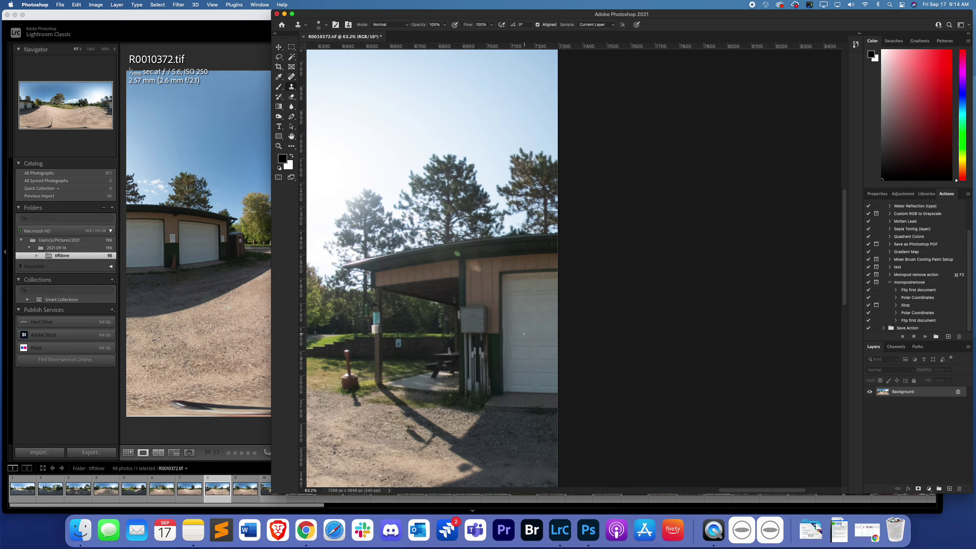
{"action": "scroll", "coordinate": [524, 334], "scroll_direction": "left", "scroll_amount": 20}
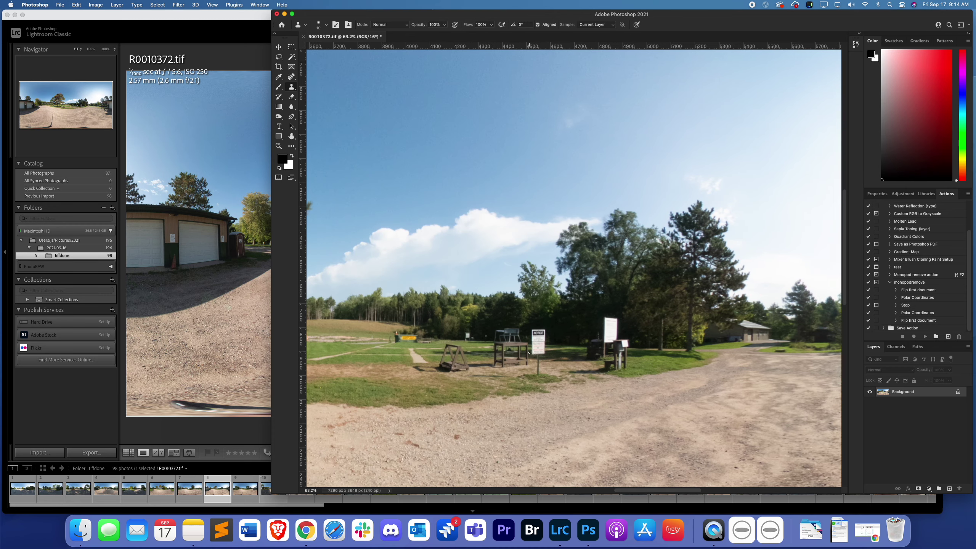
{"action": "scroll", "coordinate": [535, 339], "scroll_direction": "left", "scroll_amount": 20}
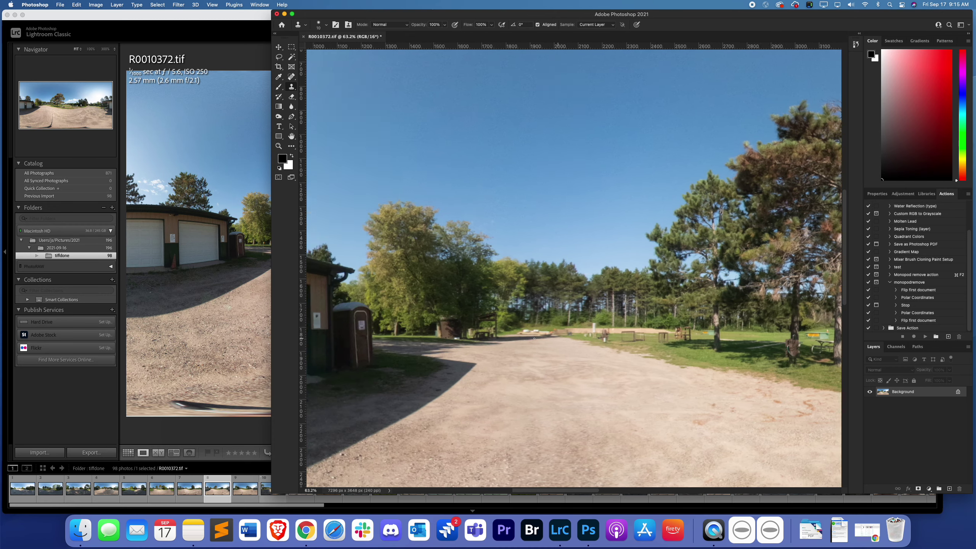
{"action": "scroll", "coordinate": [535, 339], "scroll_direction": "up", "scroll_amount": 2}
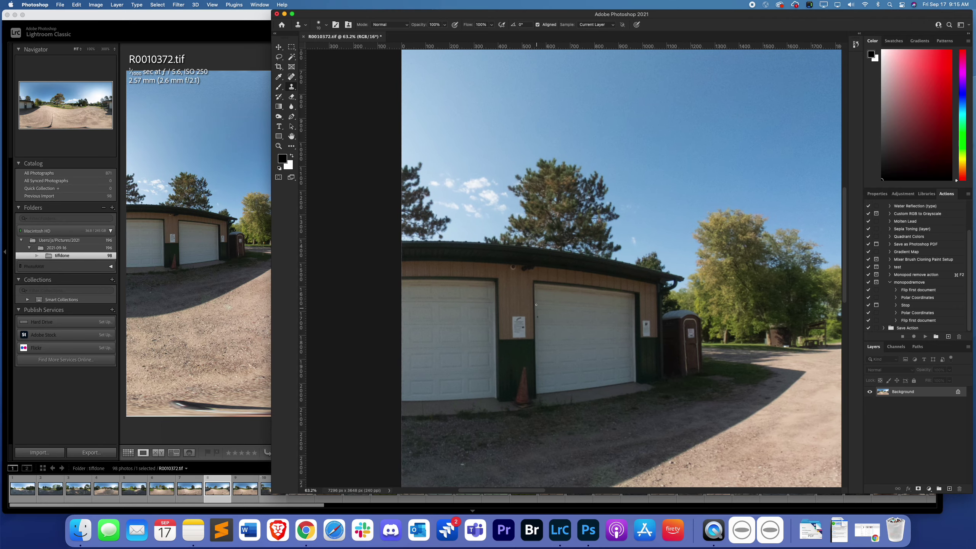
{"action": "scroll", "coordinate": [555, 375], "scroll_direction": "right", "scroll_amount": 15}
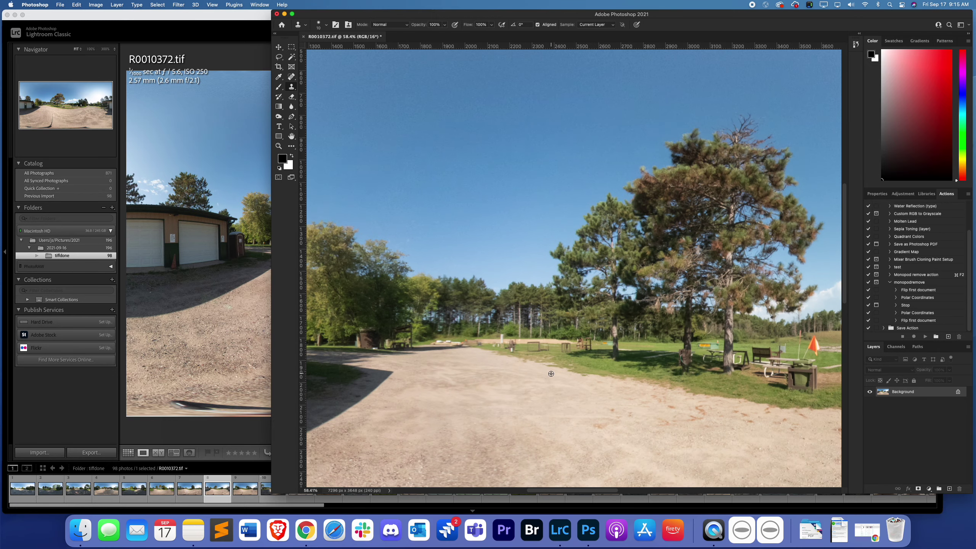
{"action": "key", "text": "super+0"}
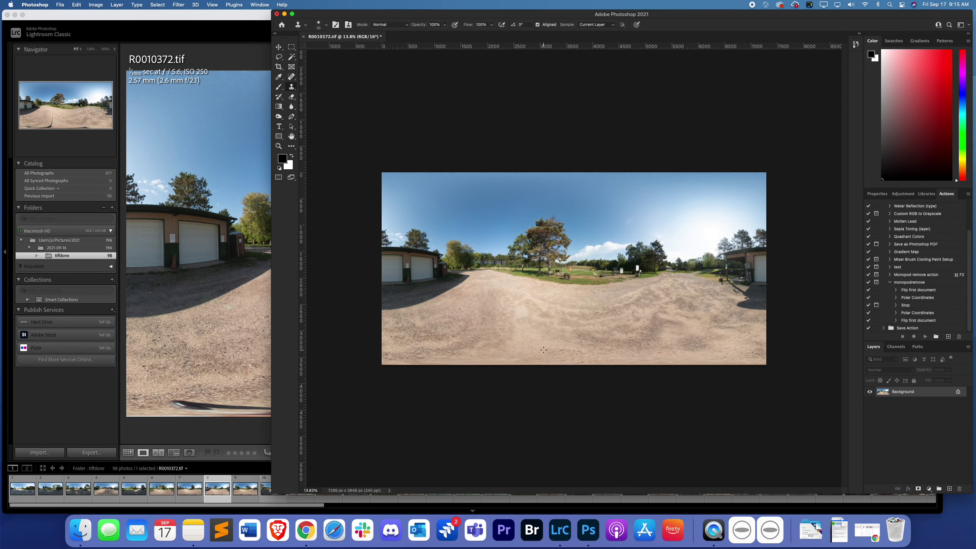
Step: Close R0010372.tif with its changes saved and switch to Lightroom Classic
{"action": "left_click", "coordinate": [304, 37]}
{"action": "left_click", "coordinate": [471, 177]}
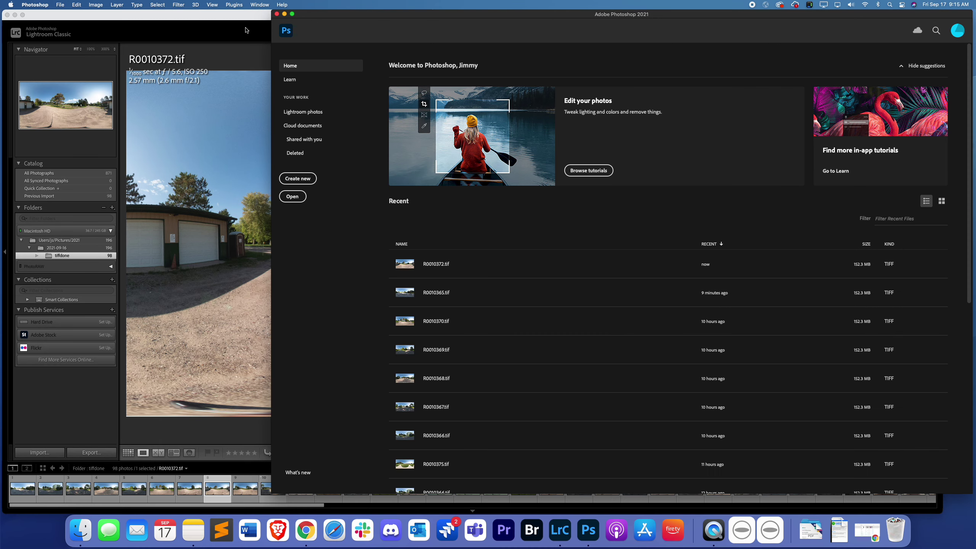
{"action": "left_click", "coordinate": [242, 17]}
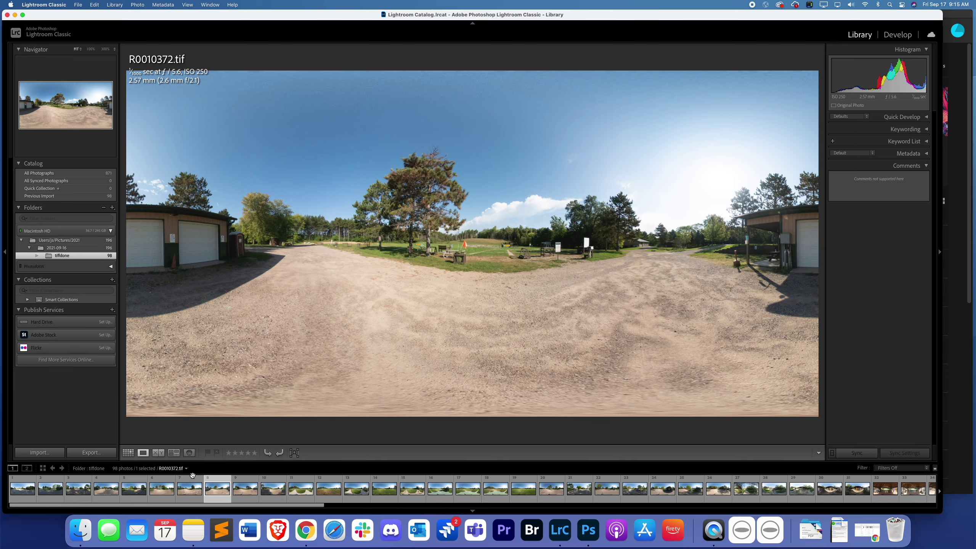
Step: Compare the retouched R0010372.tif with neighbouring panoramas such as R0010371.tif, R0010373.tif and R0010374.tif that still show the monopod shadow
{"action": "left_click", "coordinate": [193, 478]}
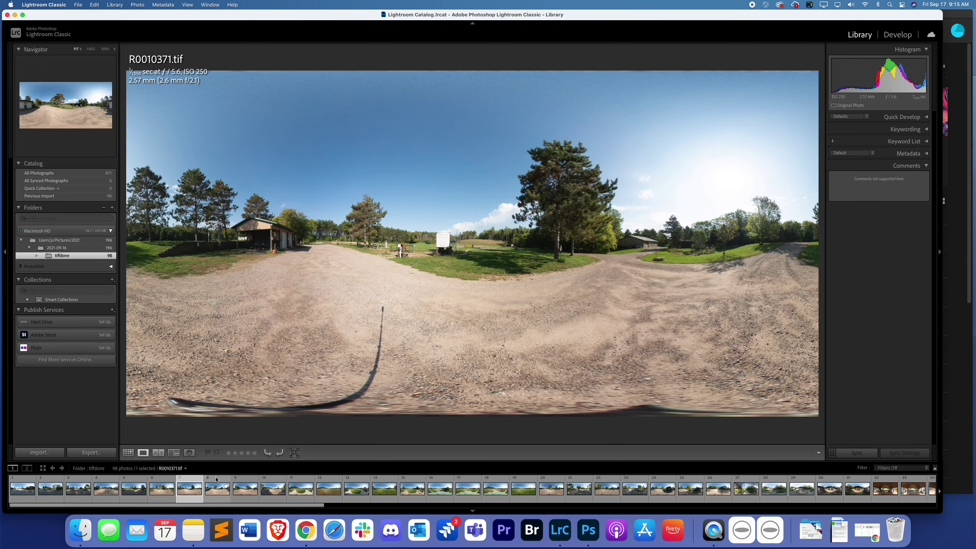
{"action": "left_click", "coordinate": [217, 481]}
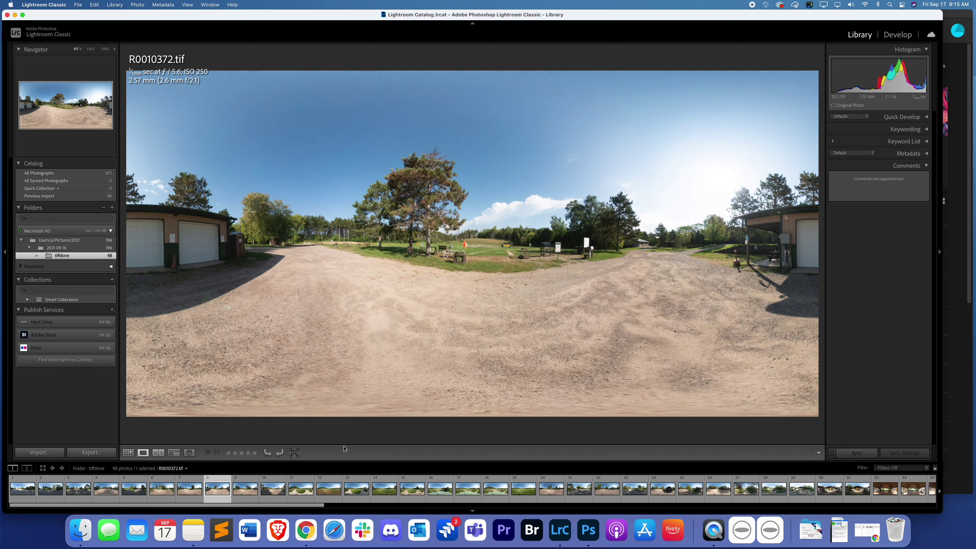
{"action": "left_click", "coordinate": [362, 308]}
{"action": "left_click", "coordinate": [362, 308]}
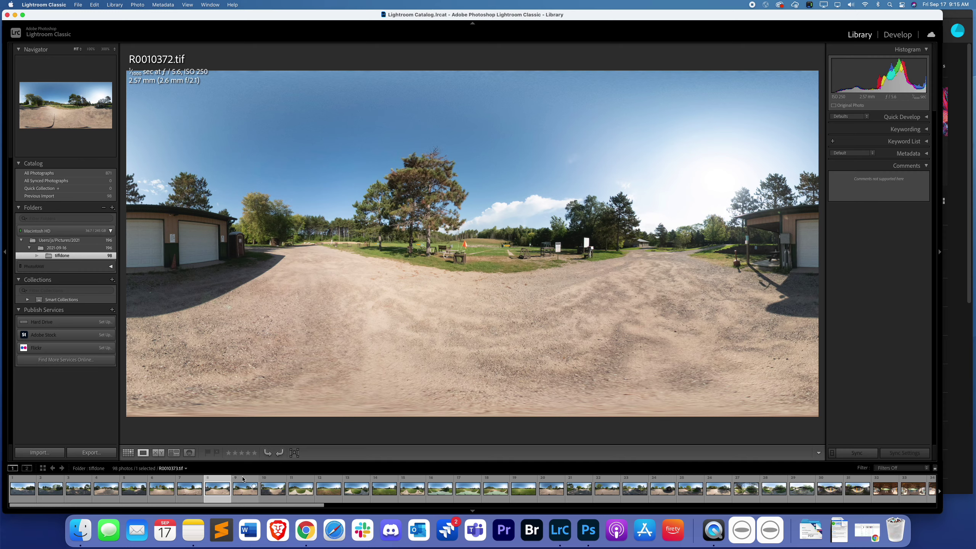
{"action": "left_click", "coordinate": [242, 487]}
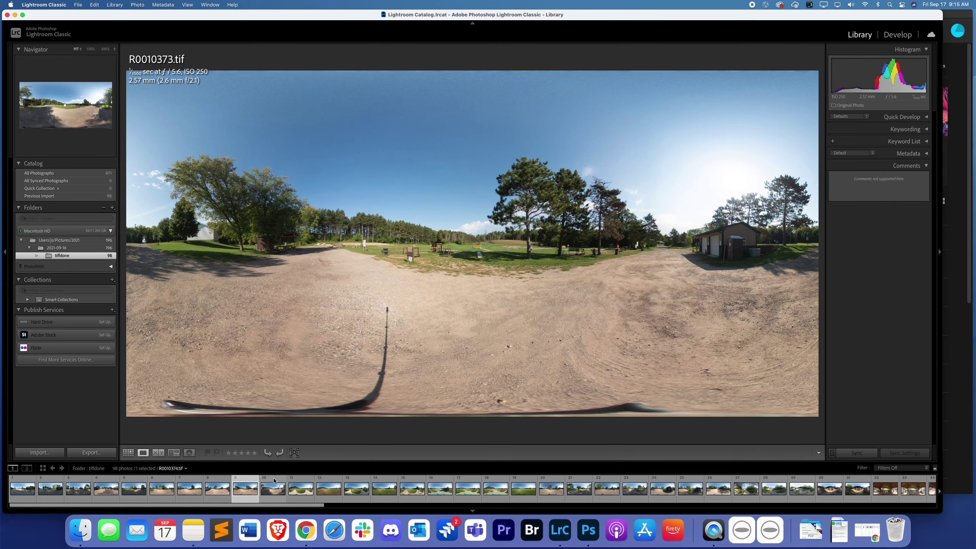
{"action": "left_click", "coordinate": [273, 487]}
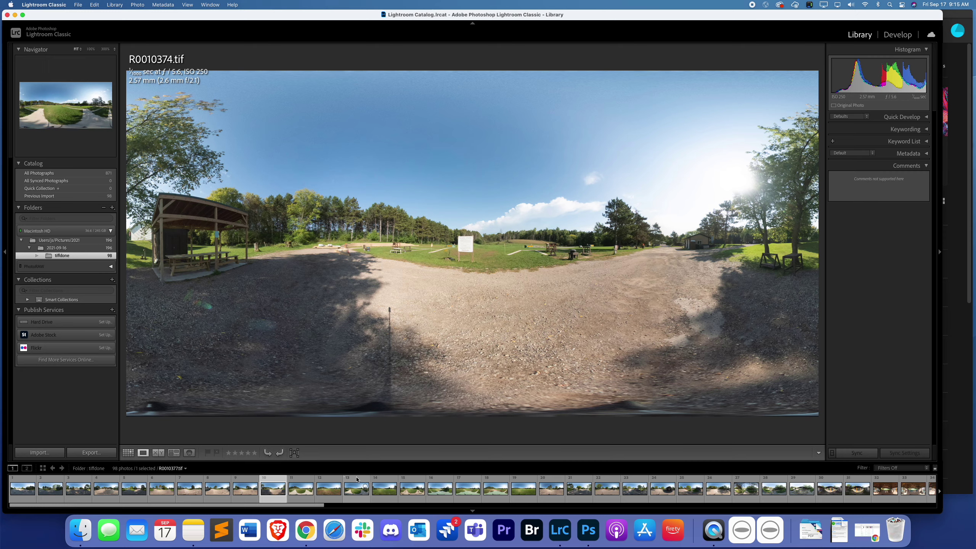
{"action": "left_click", "coordinate": [357, 488]}
Step: Open R0010376.tif in Photoshop 2021 with Edit Original and collapse the monopodremove action in the actions list
{"action": "left_click", "coordinate": [334, 481]}
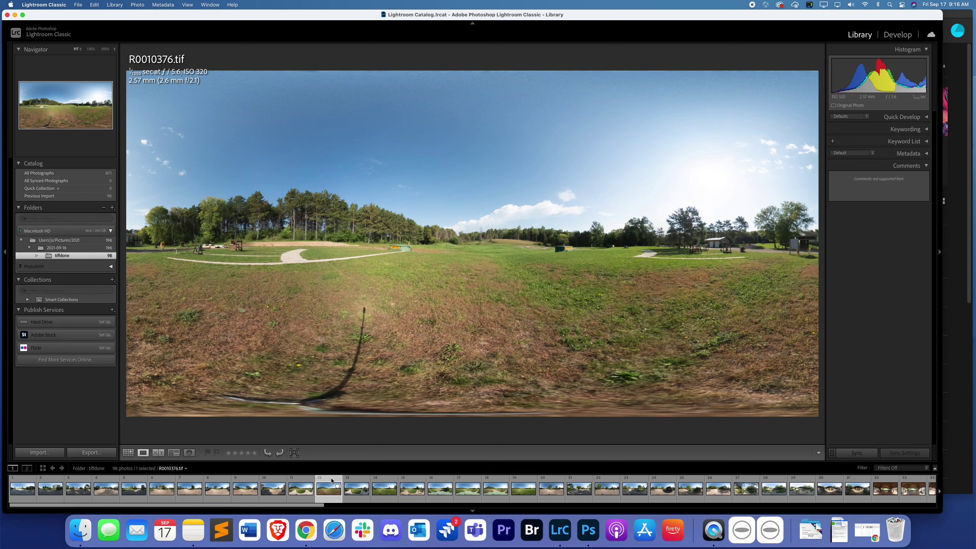
{"action": "right_click", "coordinate": [332, 481]}
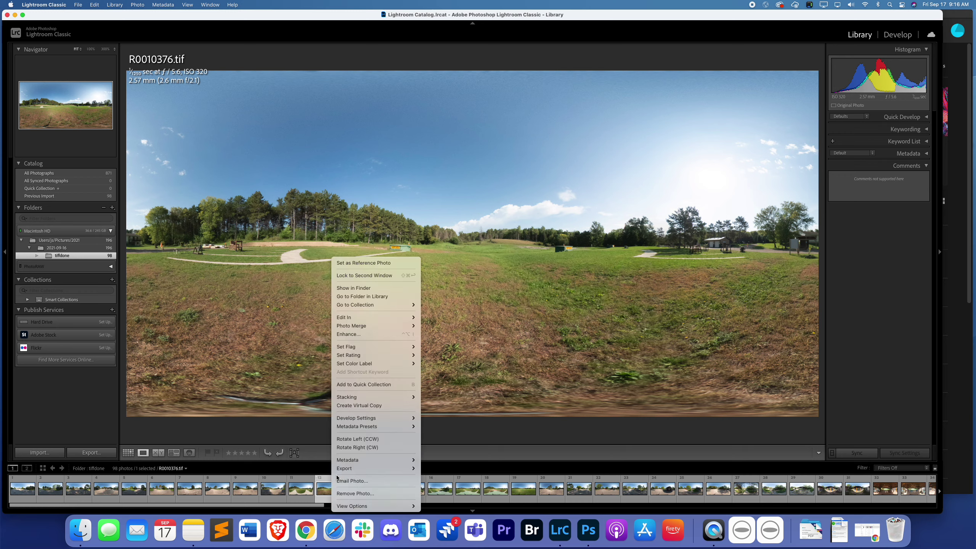
{"action": "mouse_move", "coordinate": [385, 318]}
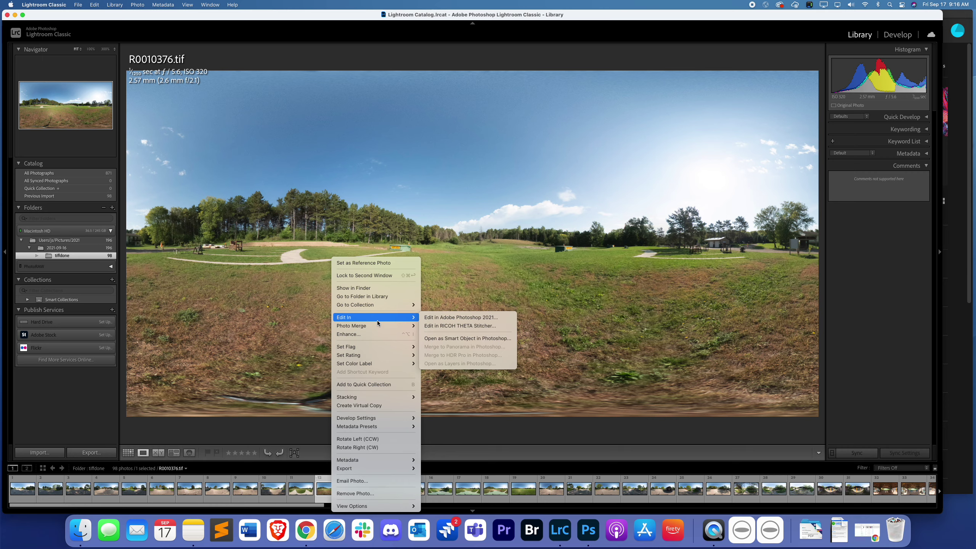
{"action": "left_click", "coordinate": [454, 317]}
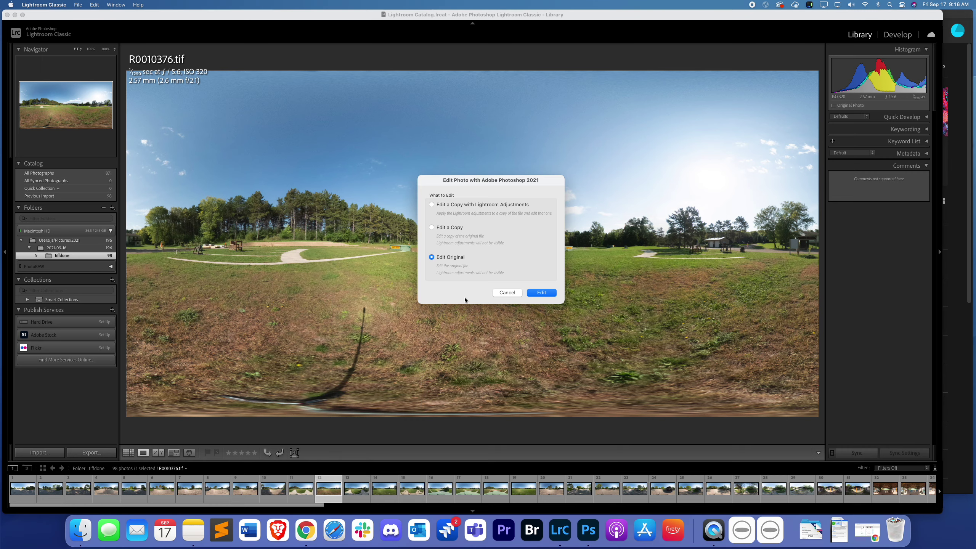
{"action": "left_click", "coordinate": [540, 292]}
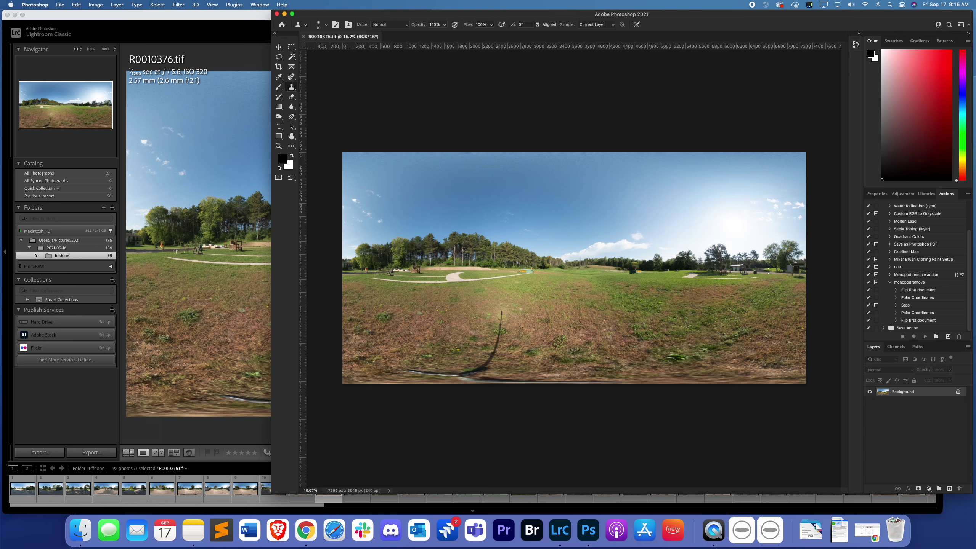
{"action": "left_click", "coordinate": [890, 282]}
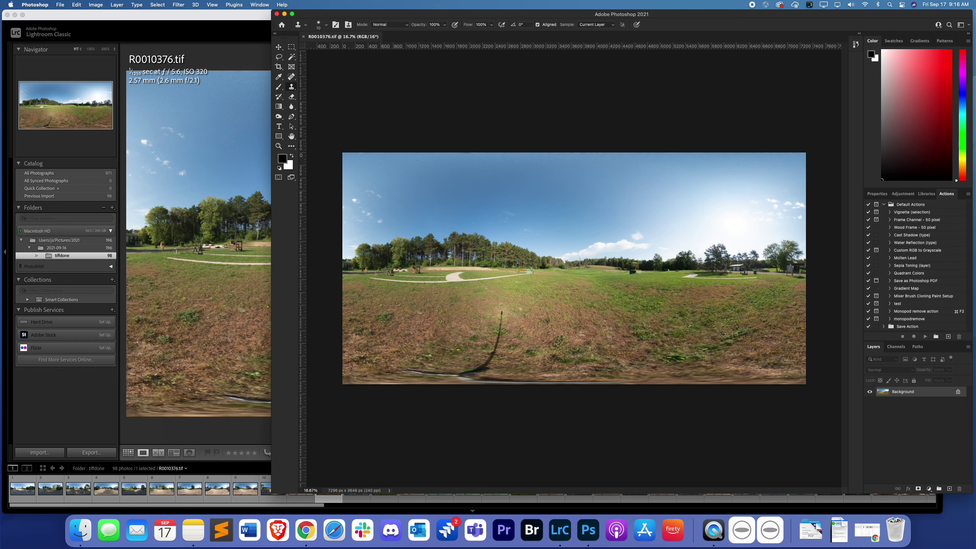
Step: Close the panel group containing Actions and show the Actions panel again
{"action": "right_click", "coordinate": [954, 194]}
{"action": "left_click", "coordinate": [942, 208]}
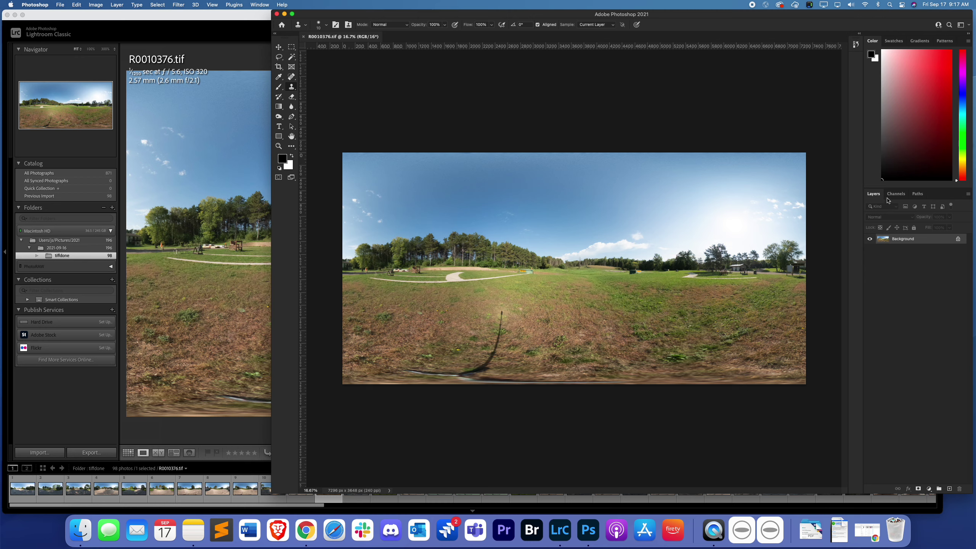
{"action": "left_click", "coordinate": [259, 4]}
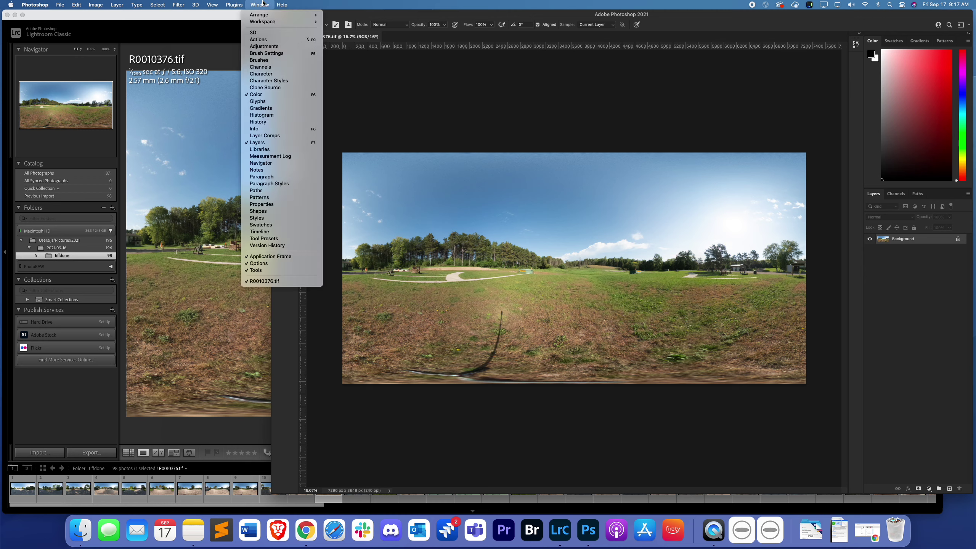
{"action": "left_click", "coordinate": [263, 41]}
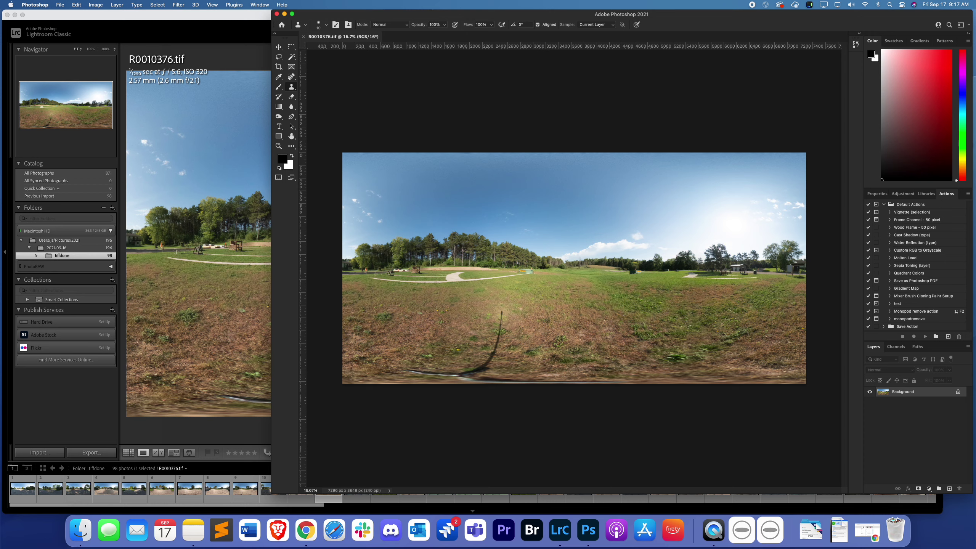
Step: Create a new action named Momo Pod Remove in the Default Actions set
{"action": "left_click", "coordinate": [947, 337]}
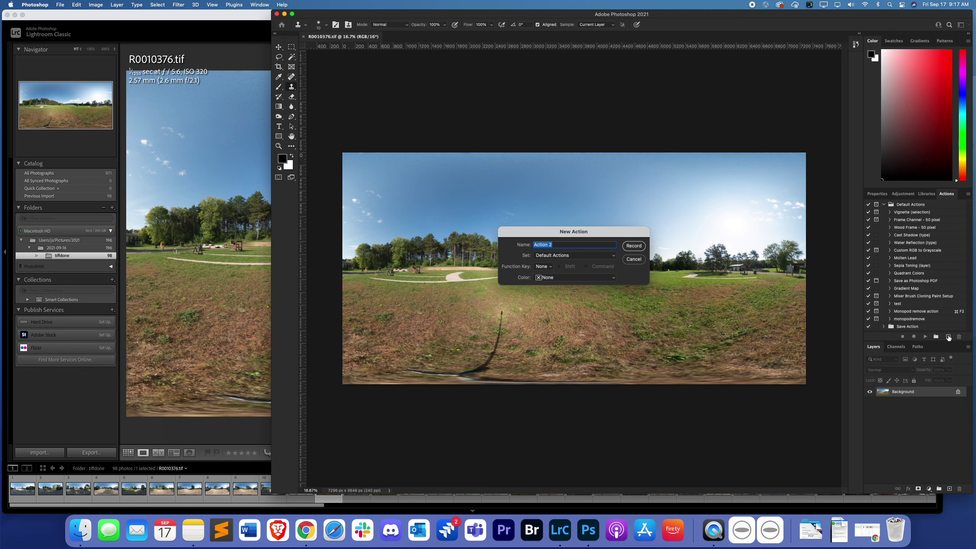
{"action": "type", "text": "<o"}
{"action": "key", "text": "BackSpace"}
{"action": "key", "text": "BackSpace"}
{"action": "type", "text": "Momo Pod Remove"}
{"action": "left_click", "coordinate": [546, 258]}
{"action": "left_click", "coordinate": [511, 257]}
{"action": "left_click", "coordinate": [542, 257]}
{"action": "left_click", "coordinate": [550, 259]}
{"action": "left_click", "coordinate": [551, 256]}
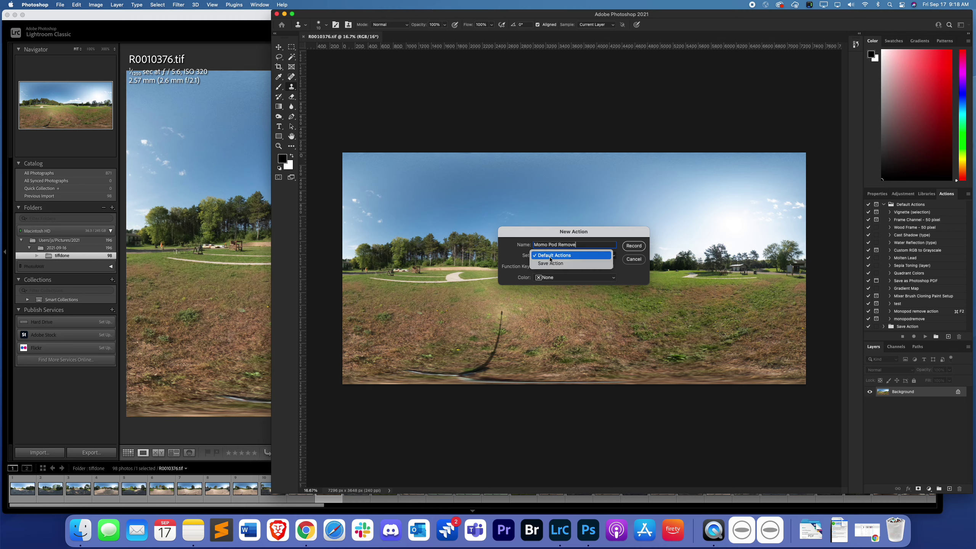
{"action": "left_click", "coordinate": [551, 256]}
Step: Try F1 as the new action's function key and set the function key back to None
{"action": "left_click", "coordinate": [539, 267]}
{"action": "left_click", "coordinate": [541, 279]}
{"action": "left_click", "coordinate": [559, 267]}
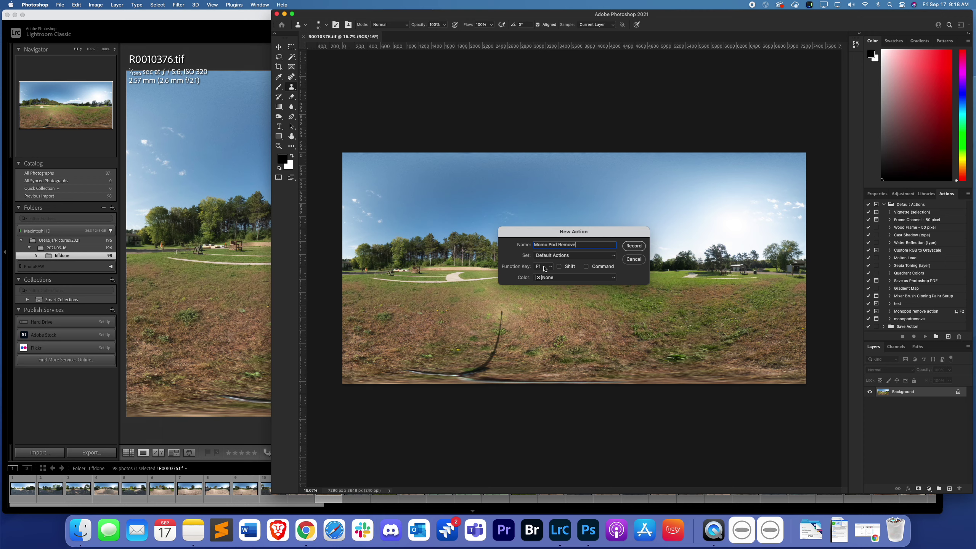
{"action": "left_click", "coordinate": [544, 269]}
{"action": "left_click", "coordinate": [544, 257]}
Step: Set the new action's color to Red and start recording it
{"action": "left_click", "coordinate": [554, 278]}
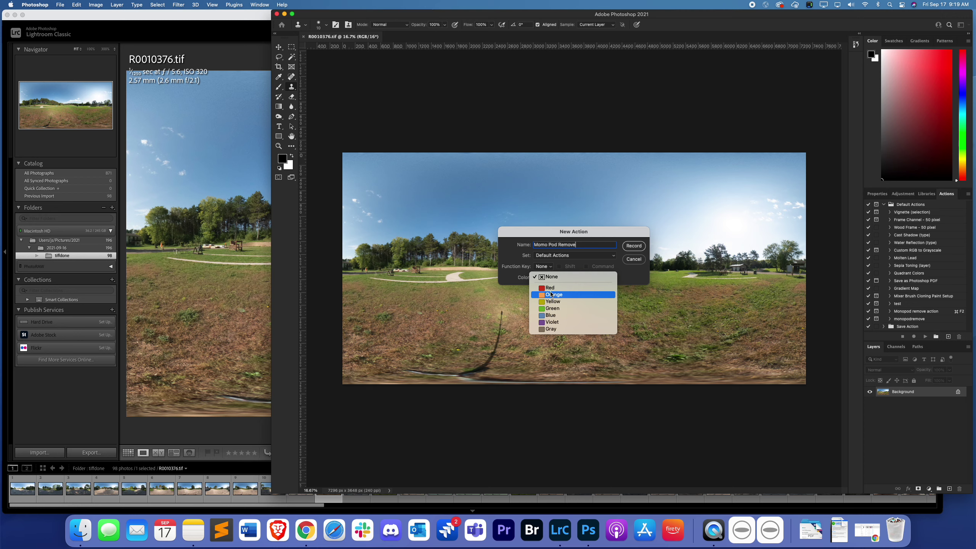
{"action": "left_click", "coordinate": [552, 291]}
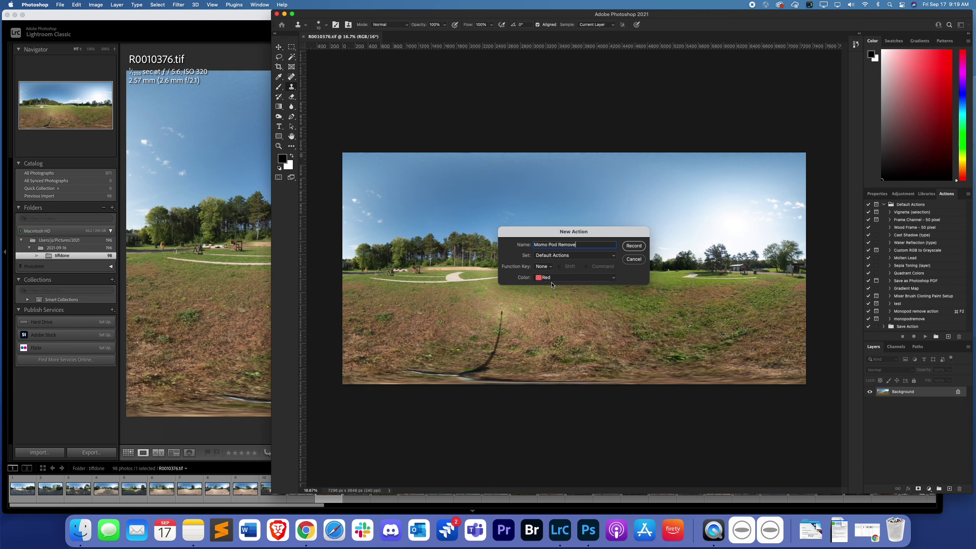
{"action": "left_click", "coordinate": [554, 277]}
{"action": "left_click", "coordinate": [552, 266]}
{"action": "left_click", "coordinate": [549, 278]}
{"action": "left_click", "coordinate": [550, 286]}
{"action": "left_click", "coordinate": [635, 248]}
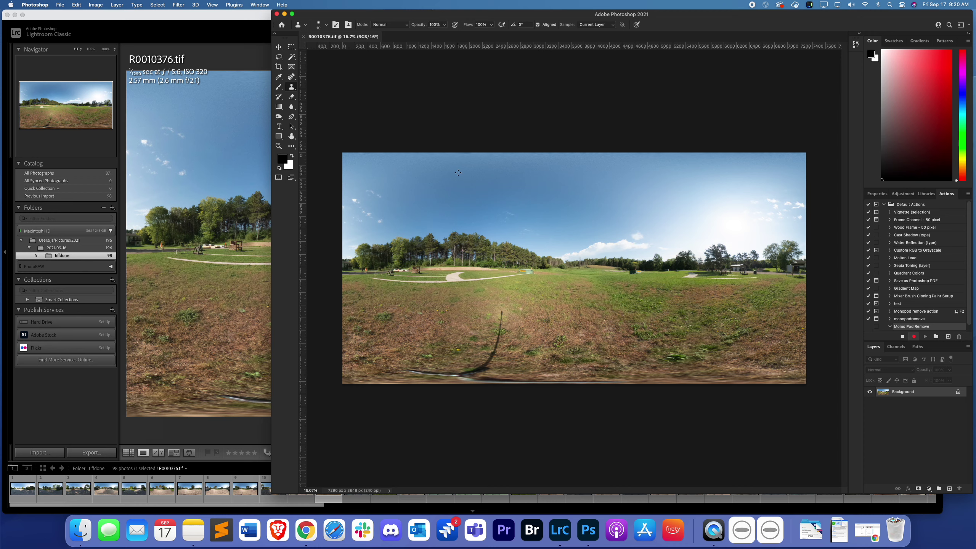
Step: Record a vertical canvas flip of R0010376.tif in the Momo Pod Remove action
{"action": "left_click", "coordinate": [96, 4]}
{"action": "mouse_move", "coordinate": [111, 78]}
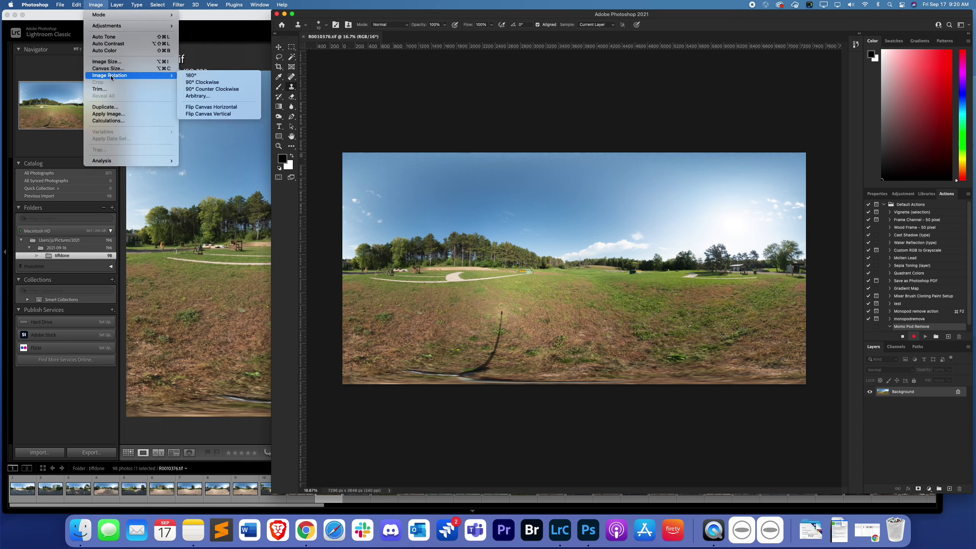
{"action": "left_click", "coordinate": [205, 115]}
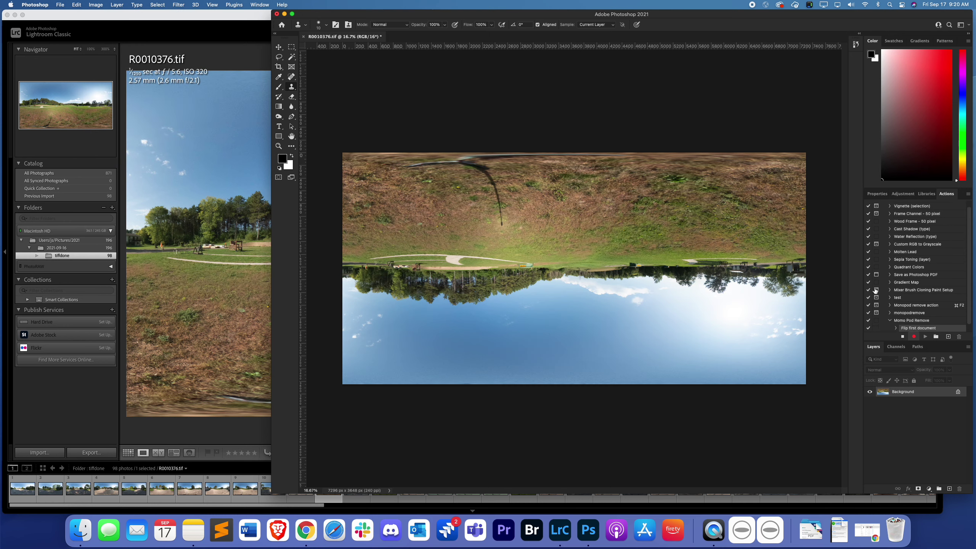
Step: Record a Polar Coordinates filter set to Rectangular to Polar in the Momo Pod Remove action
{"action": "scroll", "coordinate": [904, 323], "scroll_direction": "down", "scroll_amount": 1}
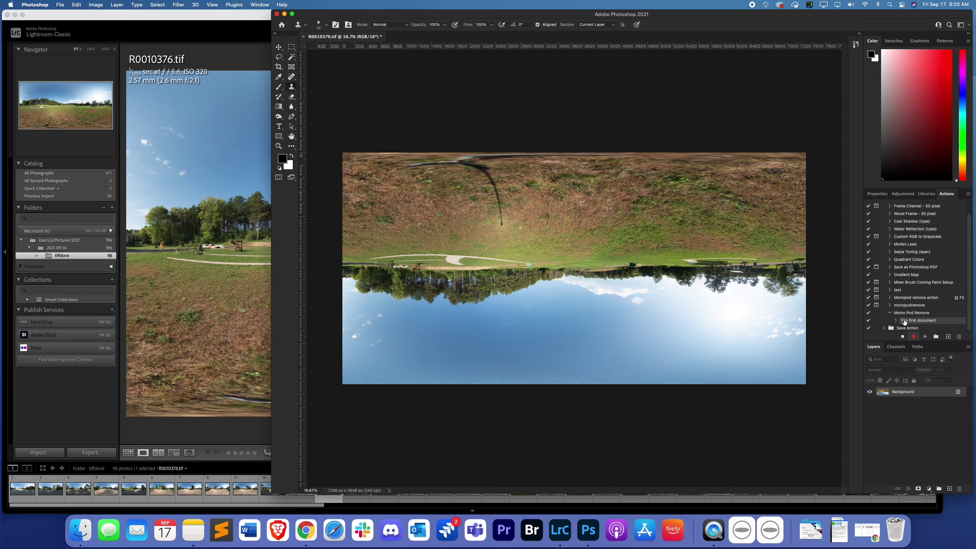
{"action": "left_click", "coordinate": [178, 5]}
{"action": "mouse_move", "coordinate": [191, 132]}
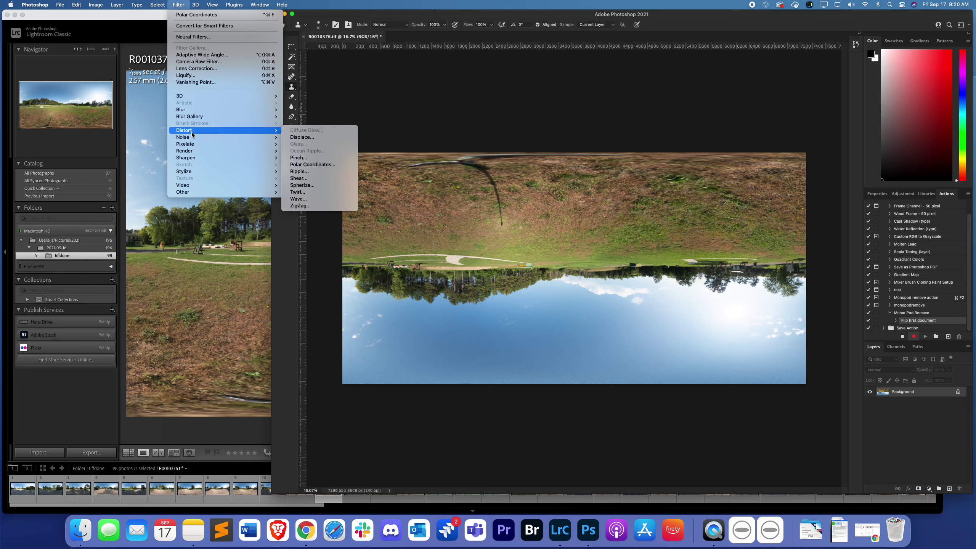
{"action": "left_click", "coordinate": [313, 165]}
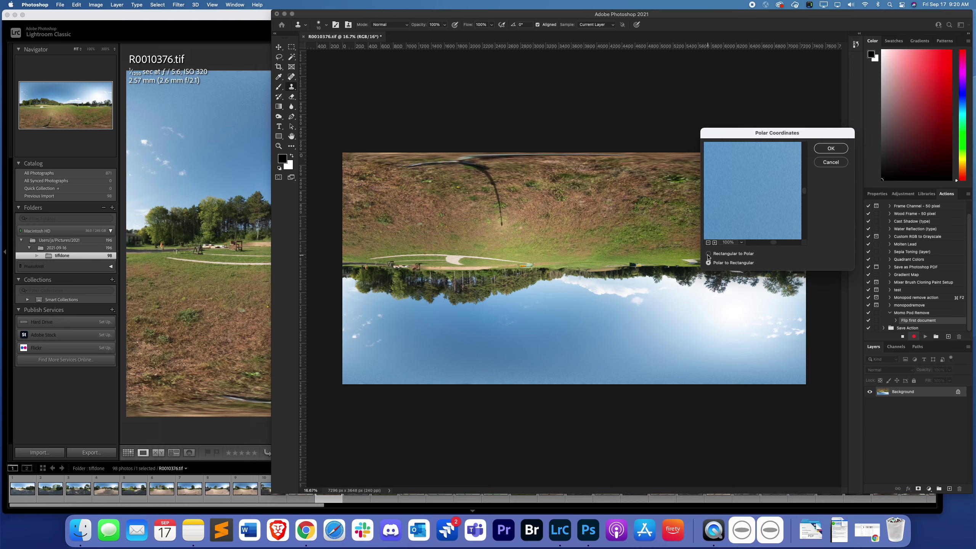
{"action": "left_click", "coordinate": [711, 254]}
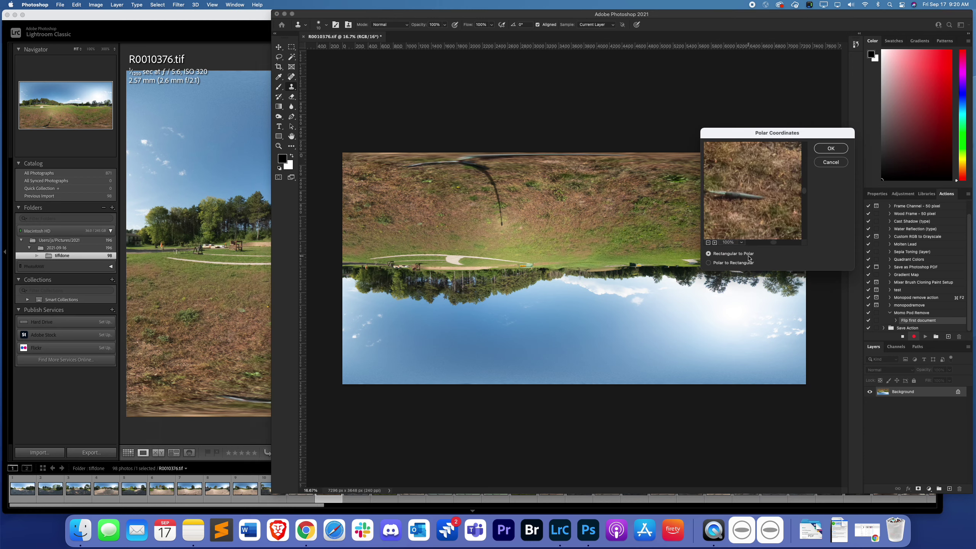
{"action": "left_click", "coordinate": [825, 150]}
{"action": "scroll", "coordinate": [899, 308], "scroll_direction": "down", "scroll_amount": 1}
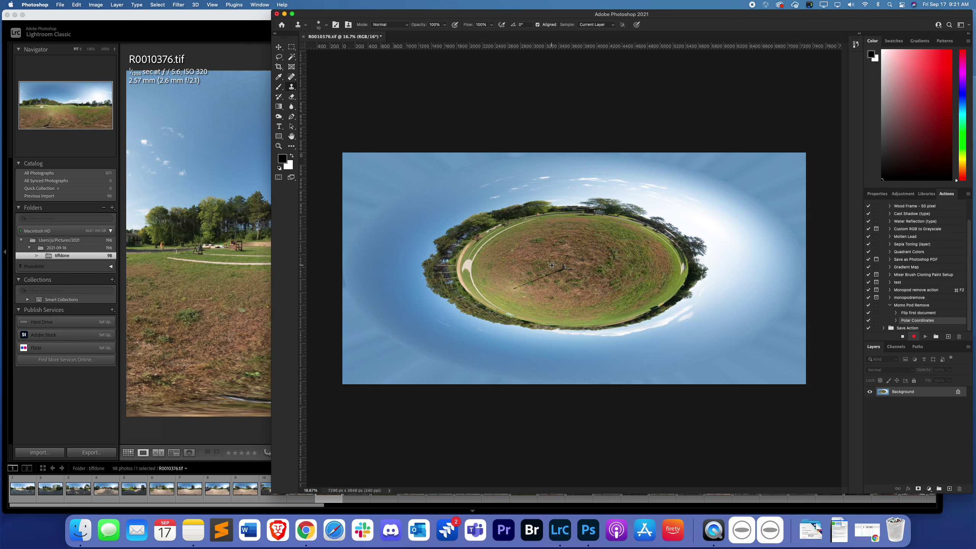
Step: Insert a stop with the message "edit away dude!" after the Polar Coordinates step of the Momo Pod Remove action
{"action": "scroll", "coordinate": [551, 266], "scroll_direction": "up", "scroll_amount": 8}
{"action": "scroll", "coordinate": [584, 270], "scroll_direction": "up", "scroll_amount": 3}
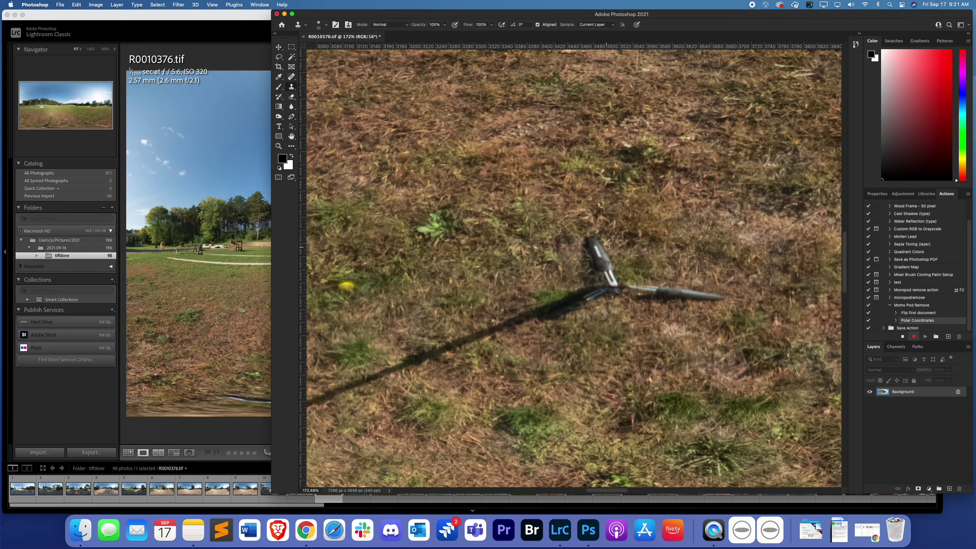
{"action": "scroll", "coordinate": [573, 267], "scroll_direction": "down", "scroll_amount": 6}
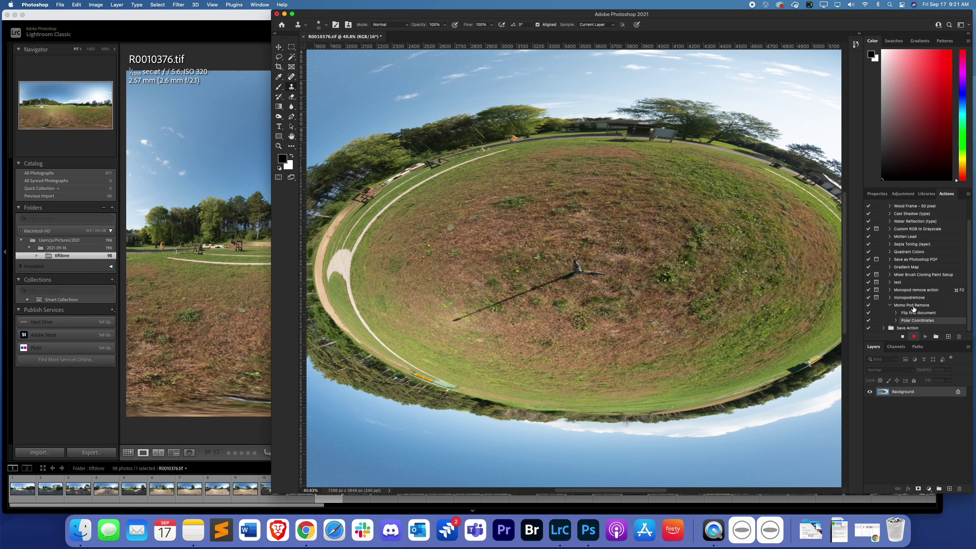
{"action": "scroll", "coordinate": [918, 321], "scroll_direction": "up", "scroll_amount": 1}
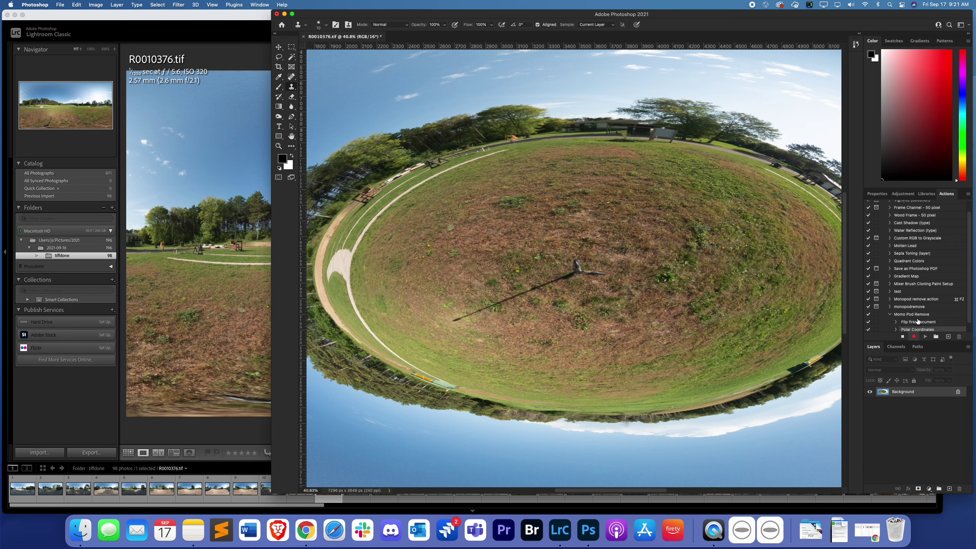
{"action": "scroll", "coordinate": [918, 322], "scroll_direction": "down", "scroll_amount": 1}
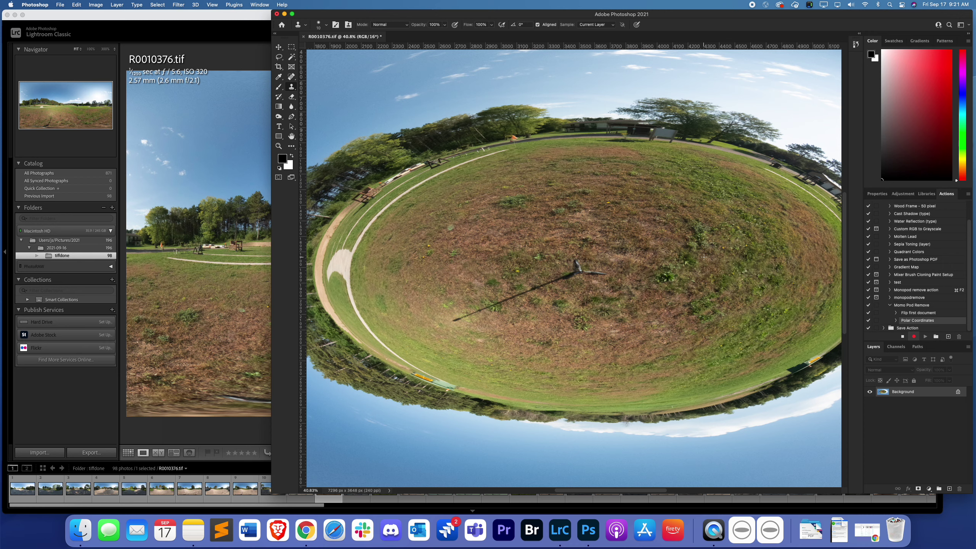
{"action": "left_click", "coordinate": [968, 194]}
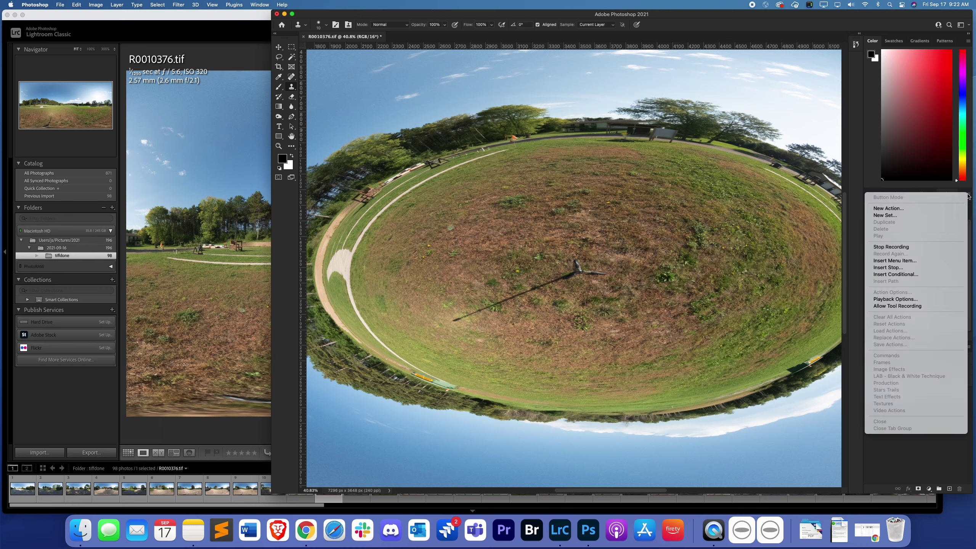
{"action": "left_click", "coordinate": [889, 268]}
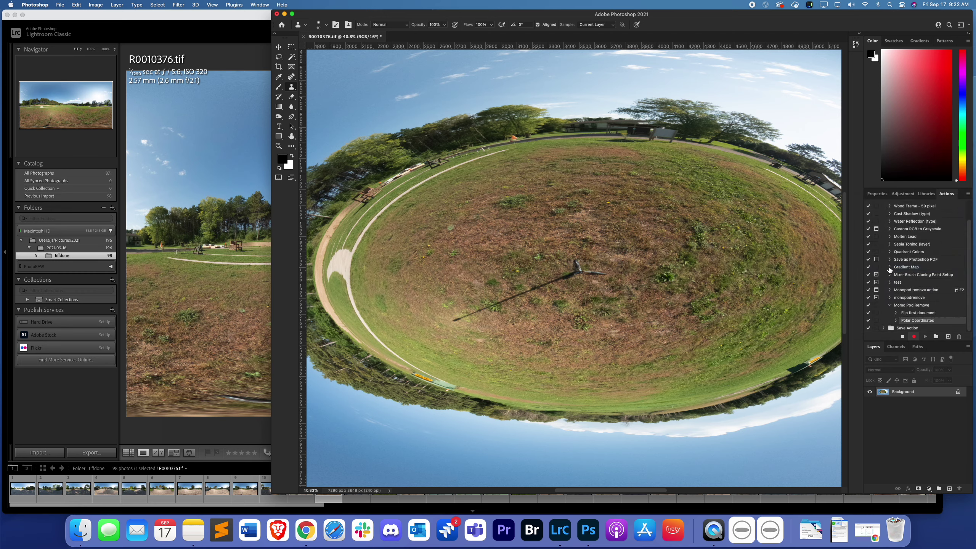
{"action": "left_click_drag", "start_coordinate": [816, 201], "coordinate": [636, 153]}
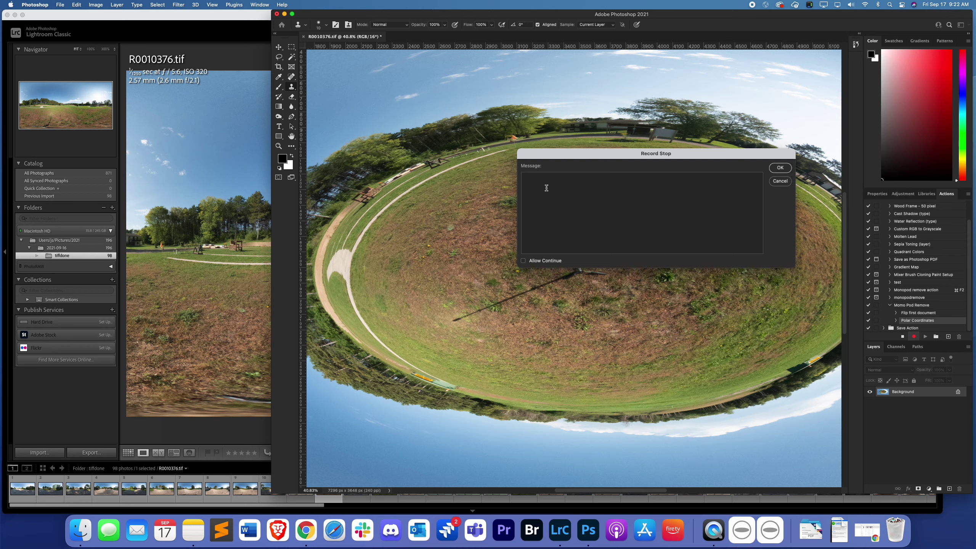
{"action": "key", "text": "BackSpace"}
{"action": "key", "text": "BackSpace"}
{"action": "type", "text": "edit away dude!"}
{"action": "left_click", "coordinate": [779, 168]}
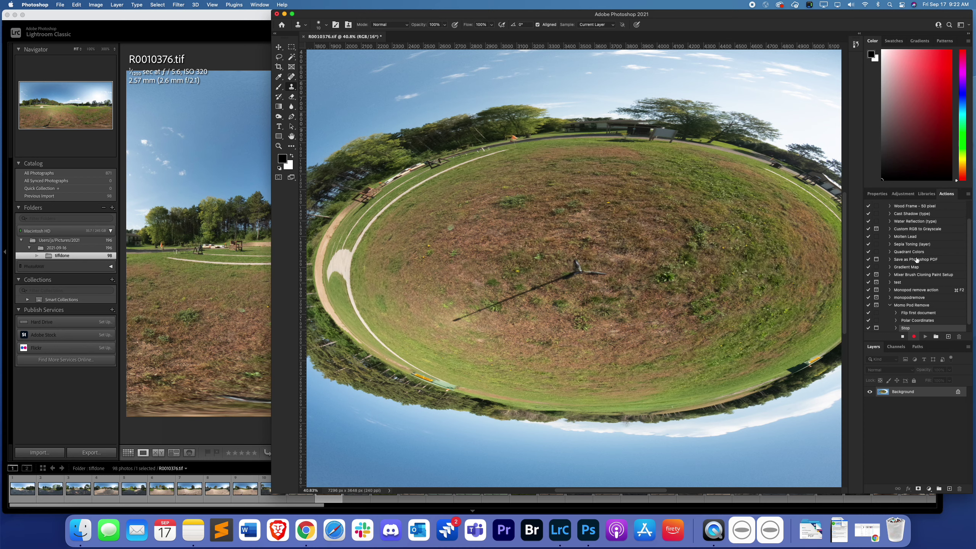
Step: Record a second Polar Coordinates filter set to Polar to Rectangular after the action's stop
{"action": "scroll", "coordinate": [907, 261], "scroll_direction": "down", "scroll_amount": 1}
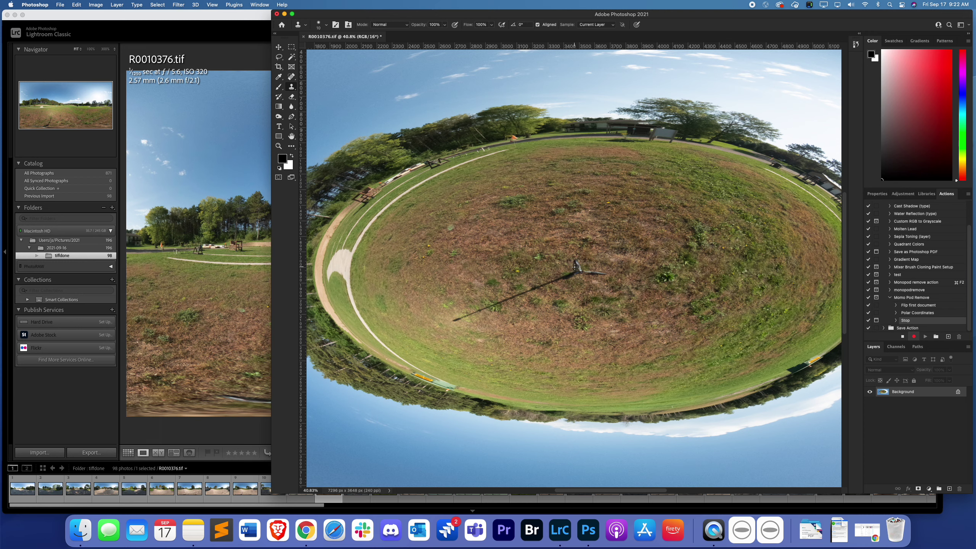
{"action": "left_click", "coordinate": [179, 5]}
{"action": "mouse_move", "coordinate": [194, 133]}
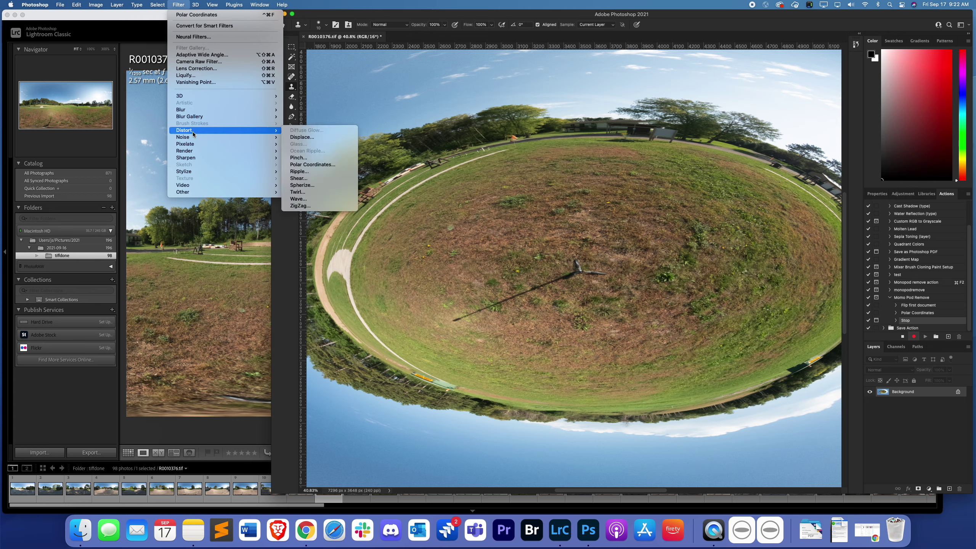
{"action": "left_click", "coordinate": [312, 165]}
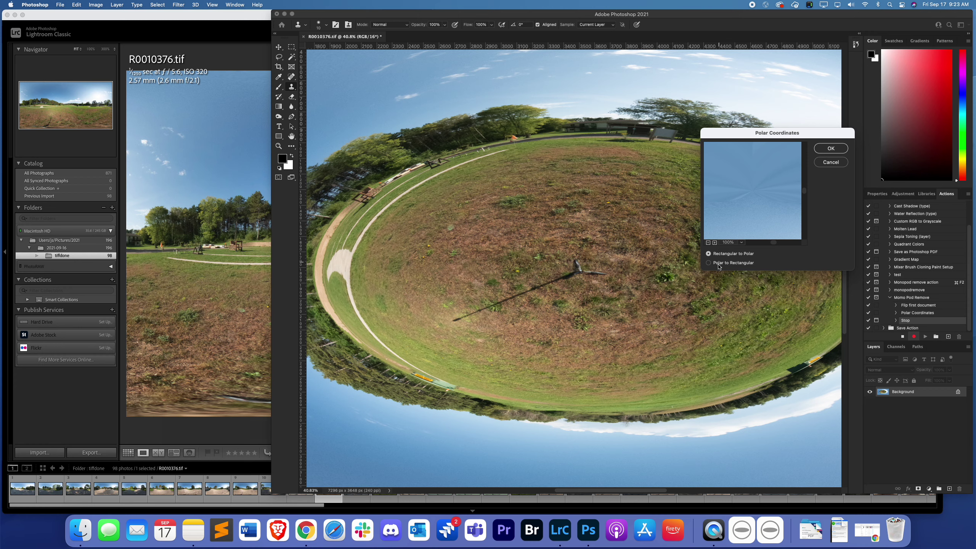
{"action": "left_click", "coordinate": [718, 263]}
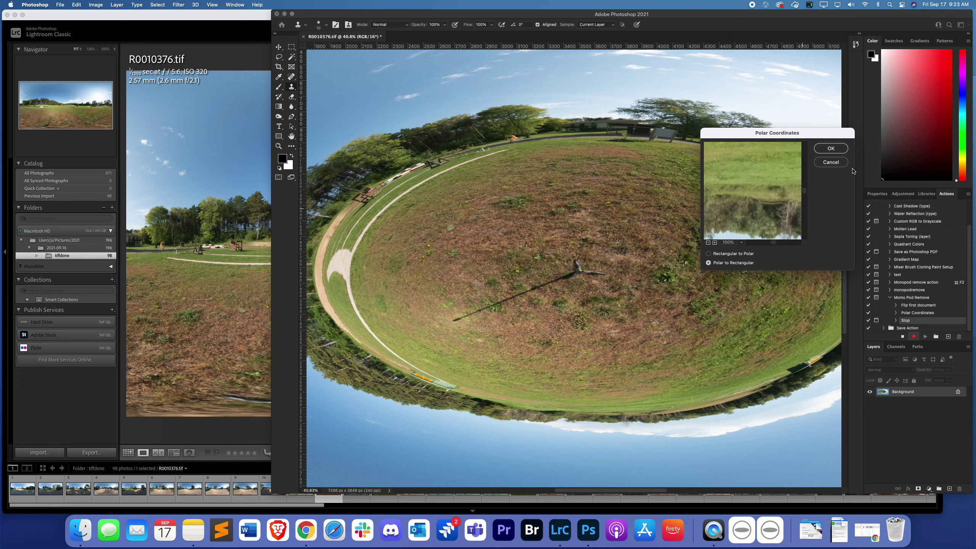
{"action": "left_click", "coordinate": [831, 149]}
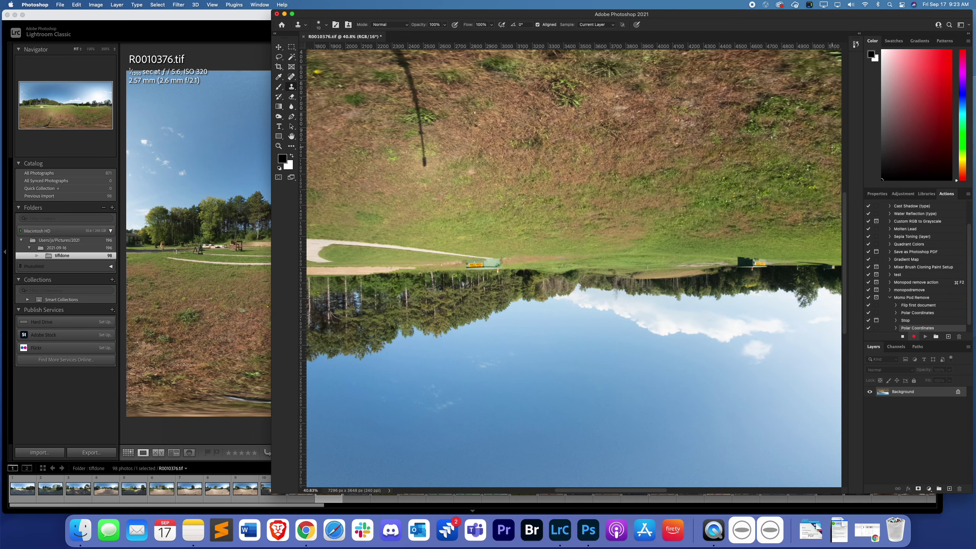
Step: Record a closing vertical canvas flip and stop recording the Momo Pod Remove action
{"action": "left_click", "coordinate": [96, 5]}
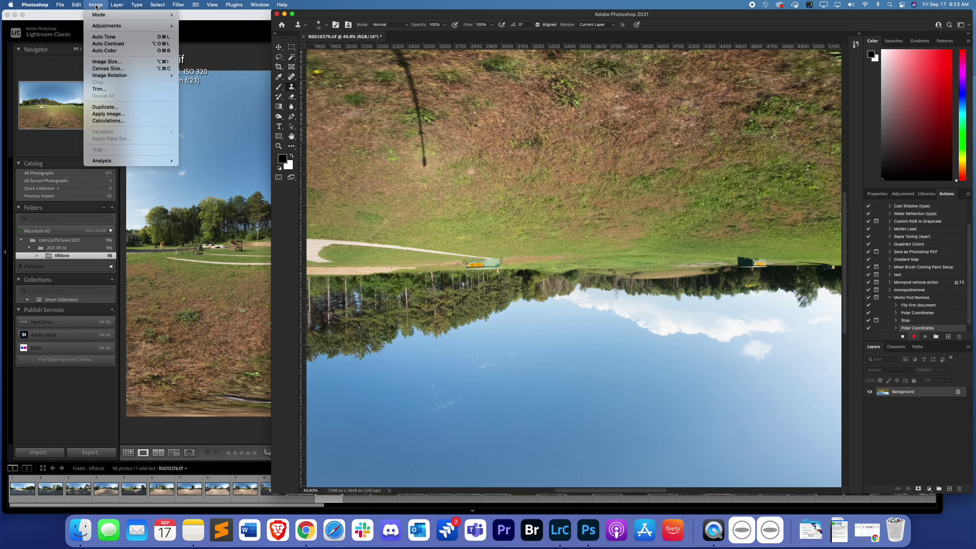
{"action": "mouse_move", "coordinate": [111, 76]}
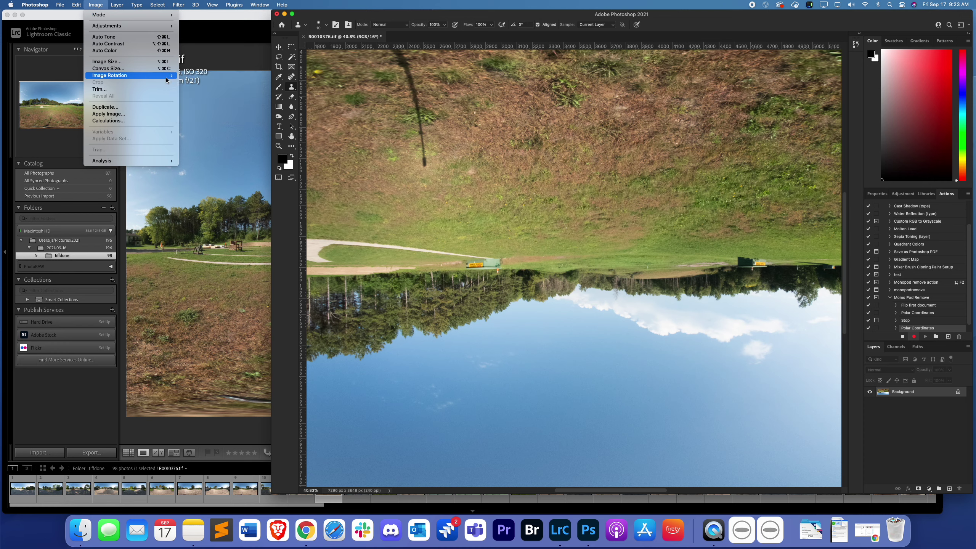
{"action": "left_click", "coordinate": [219, 114]}
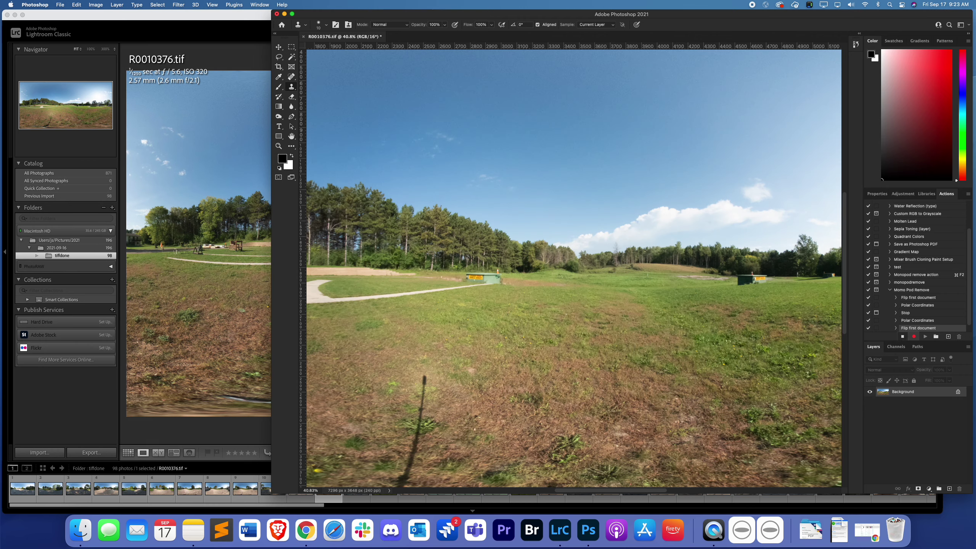
{"action": "left_click", "coordinate": [903, 337]}
Step: Play the Momo Pod Remove action on R0010376.tif and halt it at the "edit away dude!" stop
{"action": "key", "text": "super+0"}
{"action": "scroll", "coordinate": [670, 264], "scroll_direction": "down", "scroll_amount": 3}
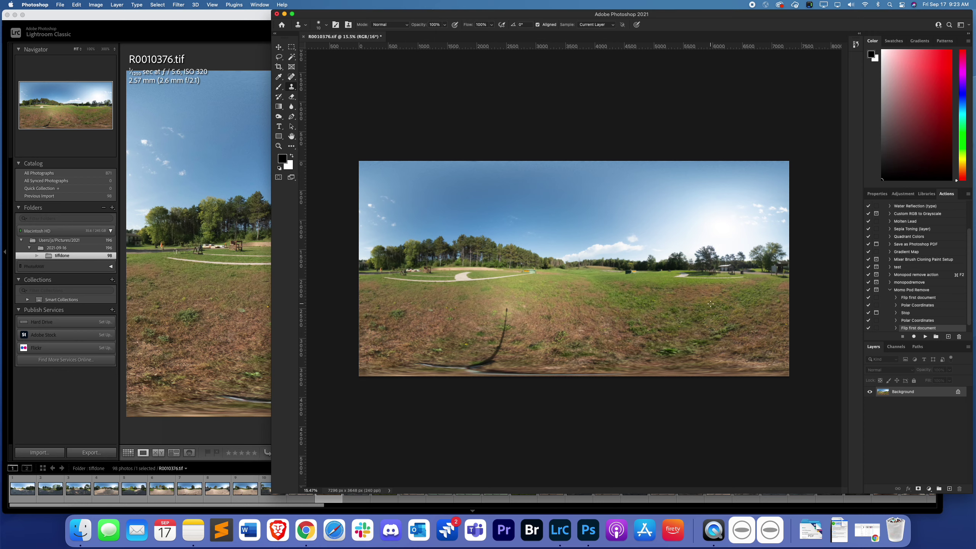
{"action": "left_click", "coordinate": [913, 291]}
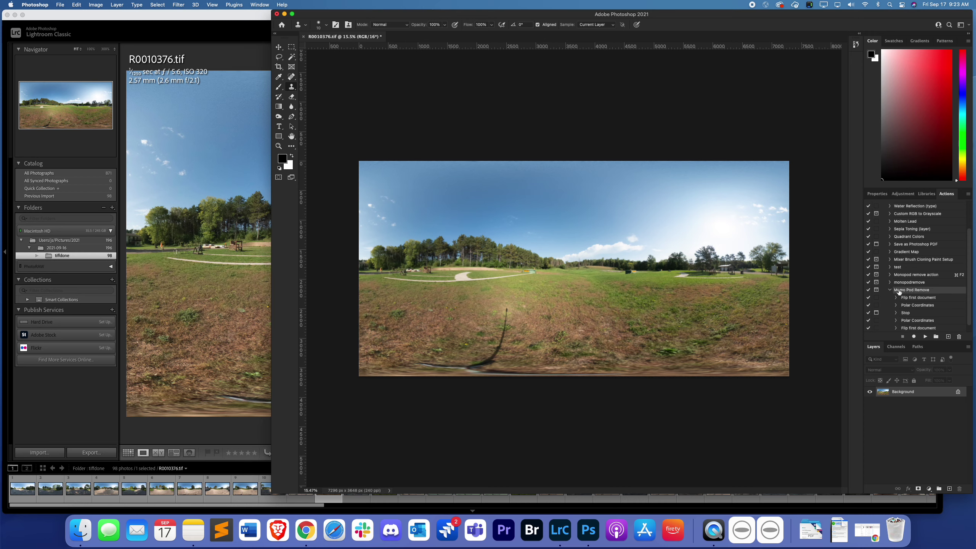
{"action": "left_click", "coordinate": [925, 337]}
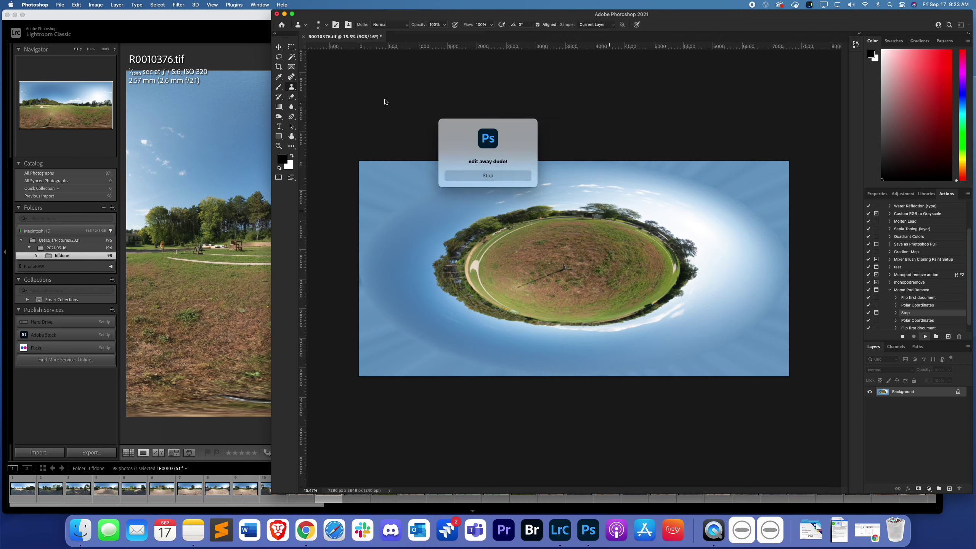
{"action": "left_click", "coordinate": [485, 176]}
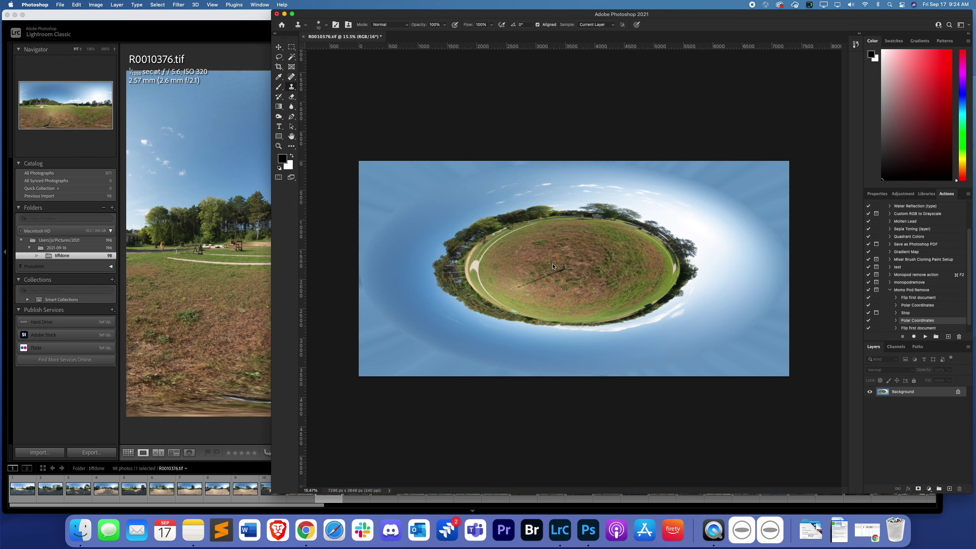
Step: Enlarge the Clone Stamp brush and clone nearby grass over the monopod and its long shadow
{"action": "scroll", "coordinate": [553, 266], "scroll_direction": "up", "scroll_amount": 5}
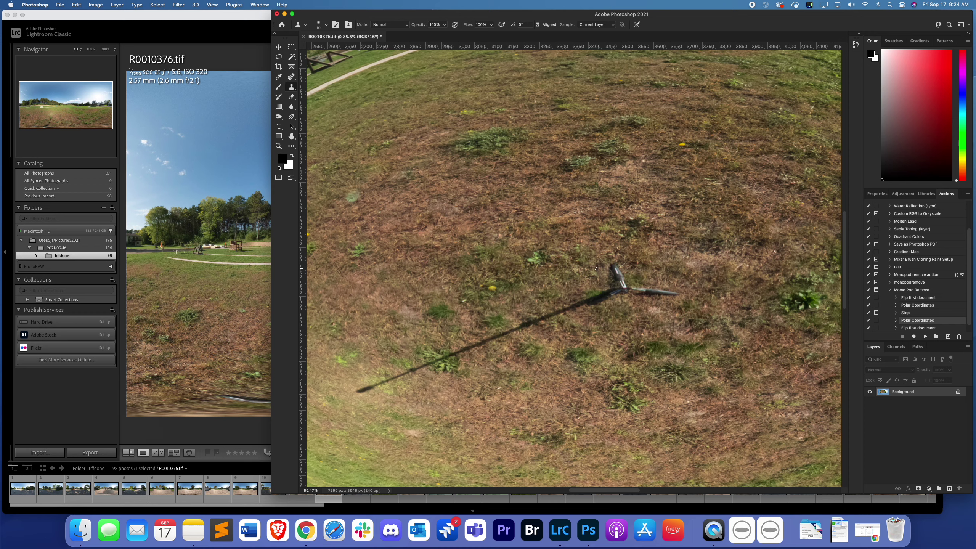
{"action": "key", "text": "bracketright"}
{"action": "key", "text": "bracketright"}
{"action": "key", "text": "bracketright"}
{"action": "left_click", "coordinate": [640, 247], "text": "alt"}
{"action": "mouse_move", "coordinate": [620, 266]}
{"action": "left_mouse_down"}
{"action": "mouse_move", "coordinate": [629, 287]}
{"action": "mouse_move", "coordinate": [618, 272]}
{"action": "mouse_move", "coordinate": [679, 295]}
{"action": "mouse_move", "coordinate": [624, 290]}
{"action": "mouse_move", "coordinate": [593, 301]}
{"action": "left_mouse_up"}
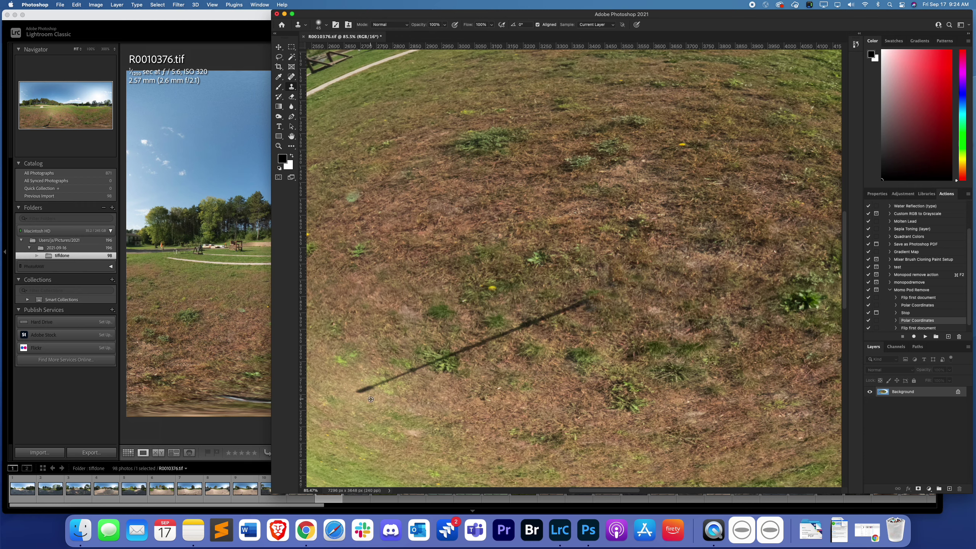
{"action": "mouse_move", "coordinate": [362, 390]}
{"action": "left_mouse_down"}
{"action": "mouse_move", "coordinate": [440, 350]}
{"action": "mouse_move", "coordinate": [591, 300]}
{"action": "mouse_move", "coordinate": [515, 335]}
{"action": "left_mouse_up"}
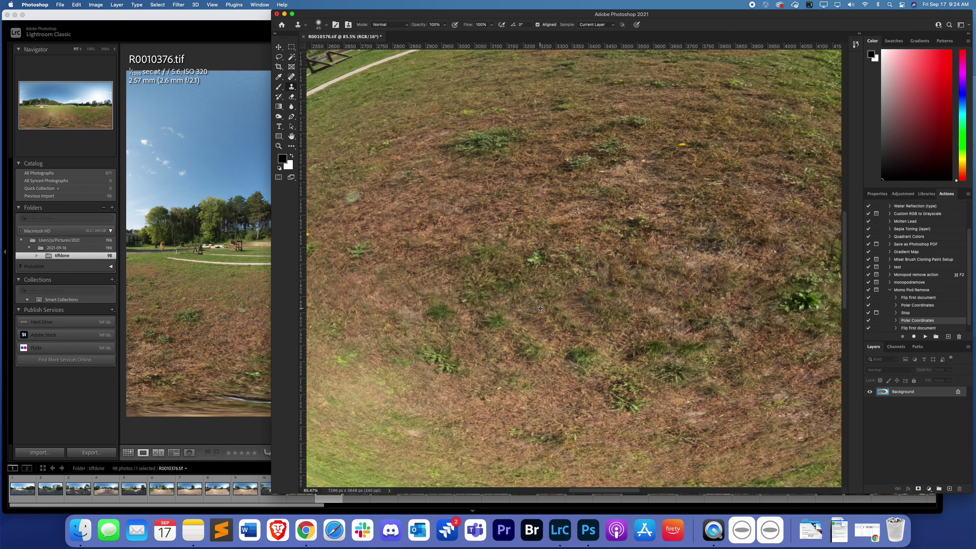
Step: Check the retouched ground and play the rest of the Momo Pod Remove action from its second Polar Coordinates step
{"action": "scroll", "coordinate": [538, 309], "scroll_direction": "down", "scroll_amount": 5}
{"action": "scroll", "coordinate": [540, 308], "scroll_direction": "up", "scroll_amount": 5}
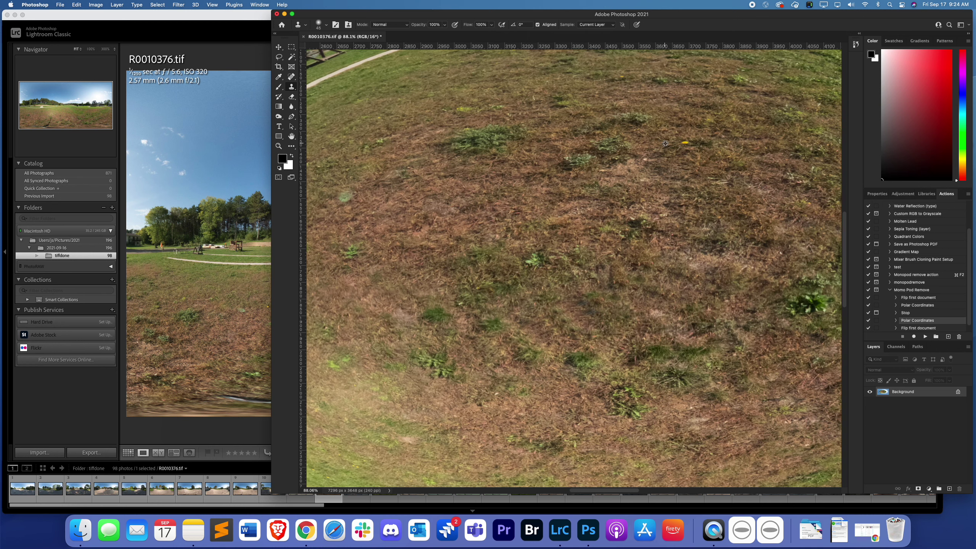
{"action": "scroll", "coordinate": [611, 184], "scroll_direction": "down", "scroll_amount": 5}
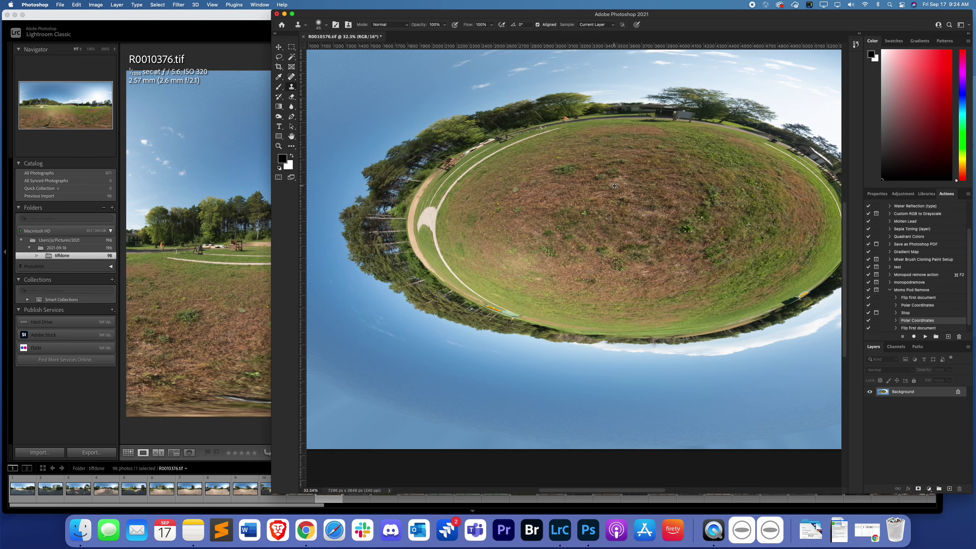
{"action": "scroll", "coordinate": [631, 184], "scroll_direction": "down", "scroll_amount": 2}
{"action": "scroll", "coordinate": [631, 184], "scroll_direction": "up", "scroll_amount": 4}
{"action": "scroll", "coordinate": [631, 185], "scroll_direction": "down", "scroll_amount": 4}
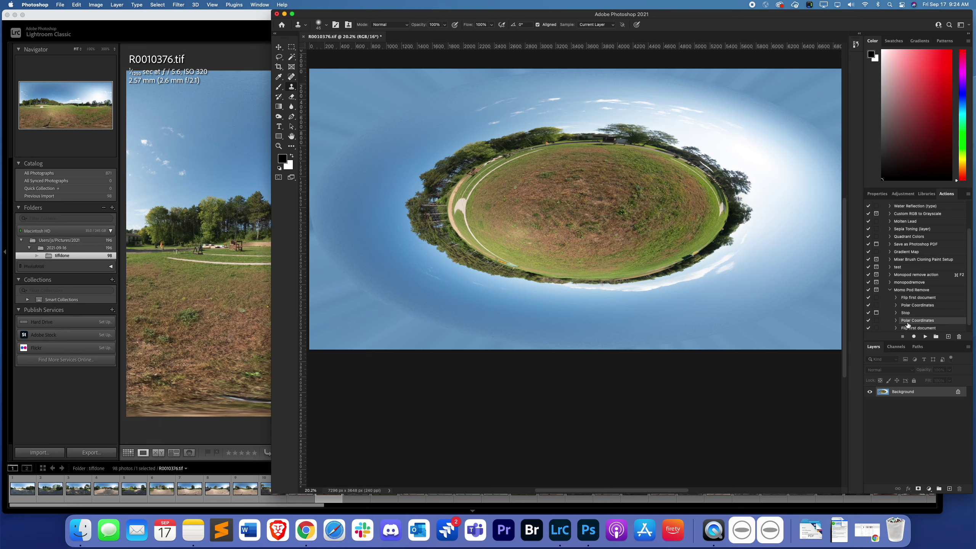
{"action": "scroll", "coordinate": [909, 325], "scroll_direction": "down", "scroll_amount": 1}
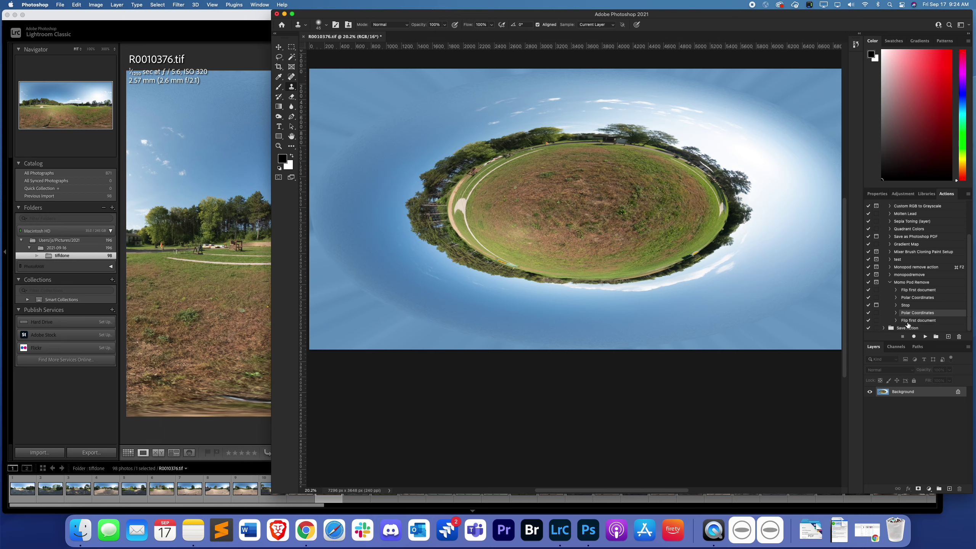
{"action": "left_click", "coordinate": [925, 337]}
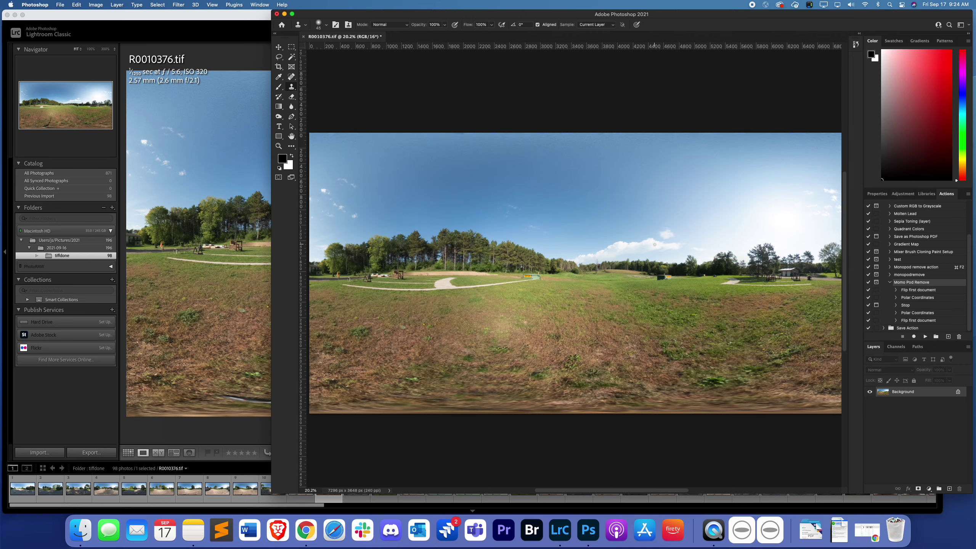
Step: Check the flipped-back panorama, then save and close R0010376.tif
{"action": "scroll", "coordinate": [656, 245], "scroll_direction": "down", "scroll_amount": 2}
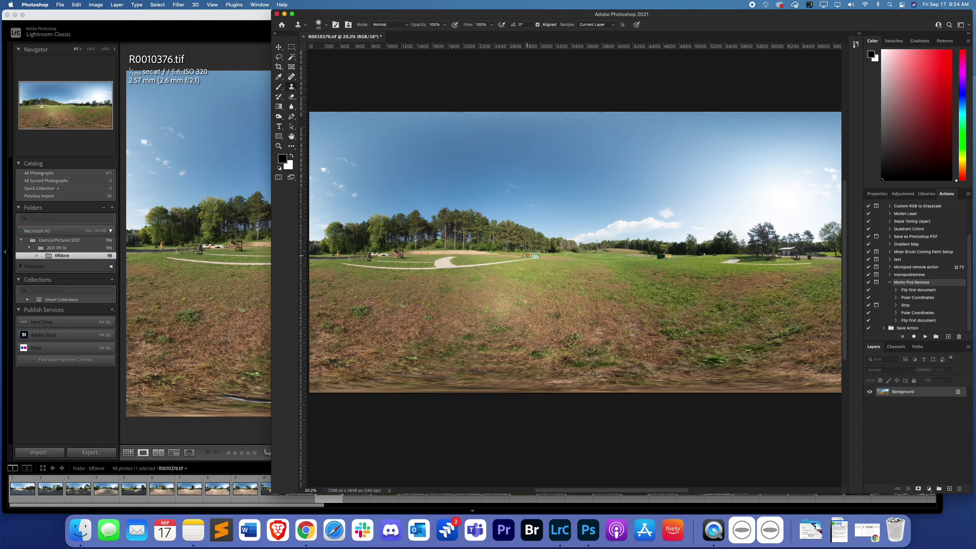
{"action": "left_click", "coordinate": [179, 4]}
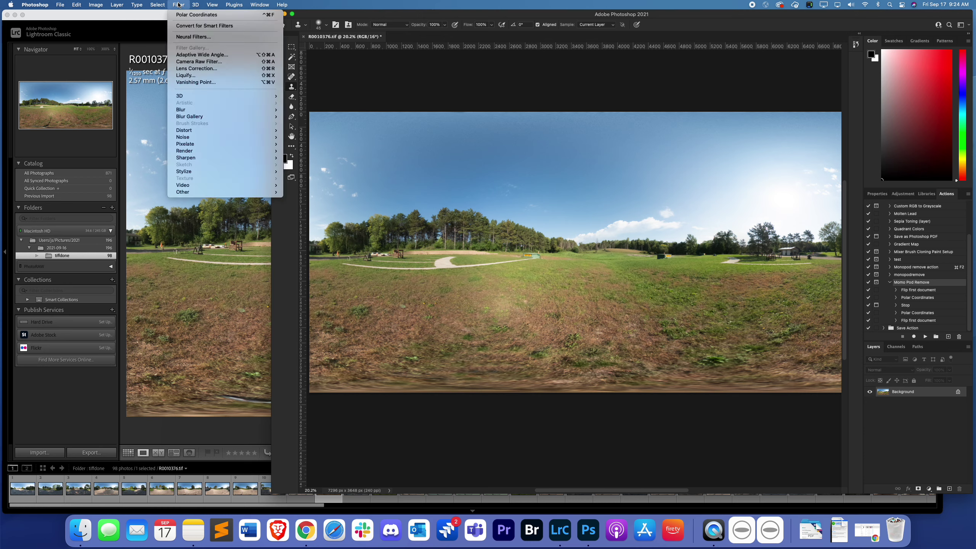
{"action": "left_click", "coordinate": [83, 4]}
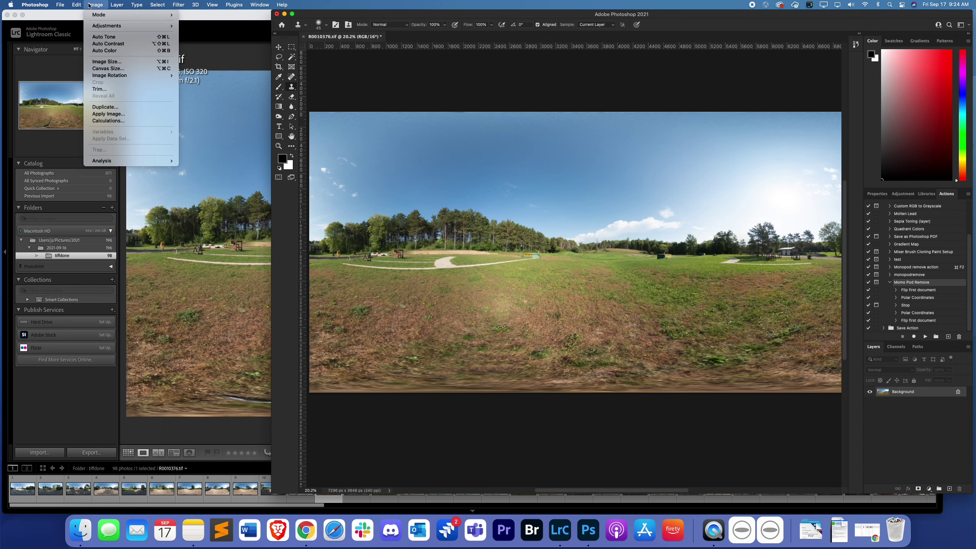
{"action": "left_click", "coordinate": [84, 5]}
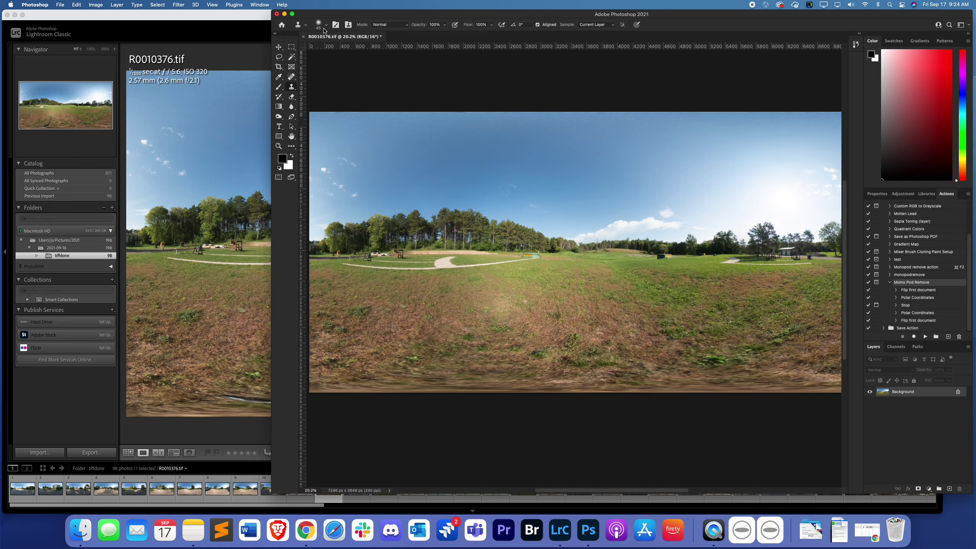
{"action": "left_click", "coordinate": [304, 36]}
{"action": "left_click", "coordinate": [488, 179]}
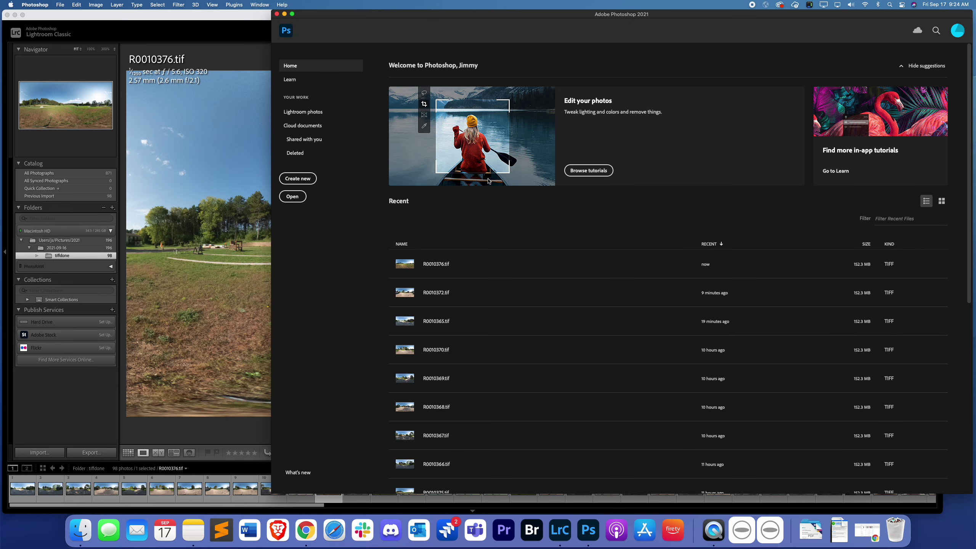
Step: Switch to Lightroom Classic and open R0010378.tif in Adobe Photoshop 2021 with the Edit Original option
{"action": "left_click", "coordinate": [211, 16]}
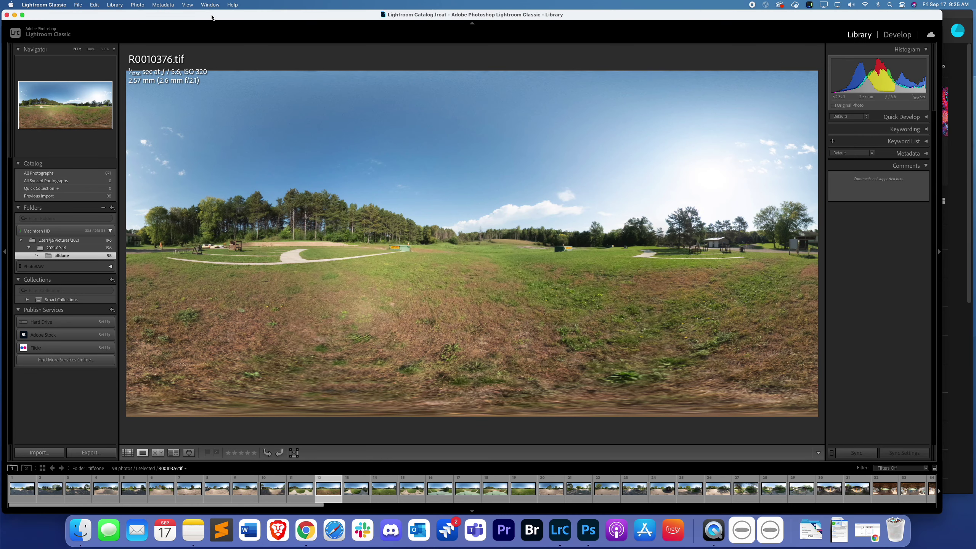
{"action": "left_click", "coordinate": [383, 484]}
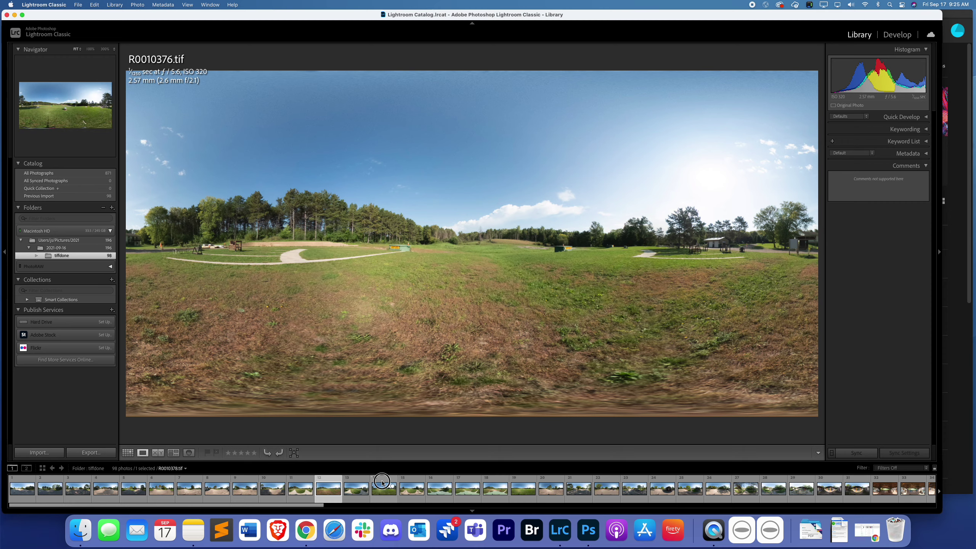
{"action": "right_click", "coordinate": [382, 484]}
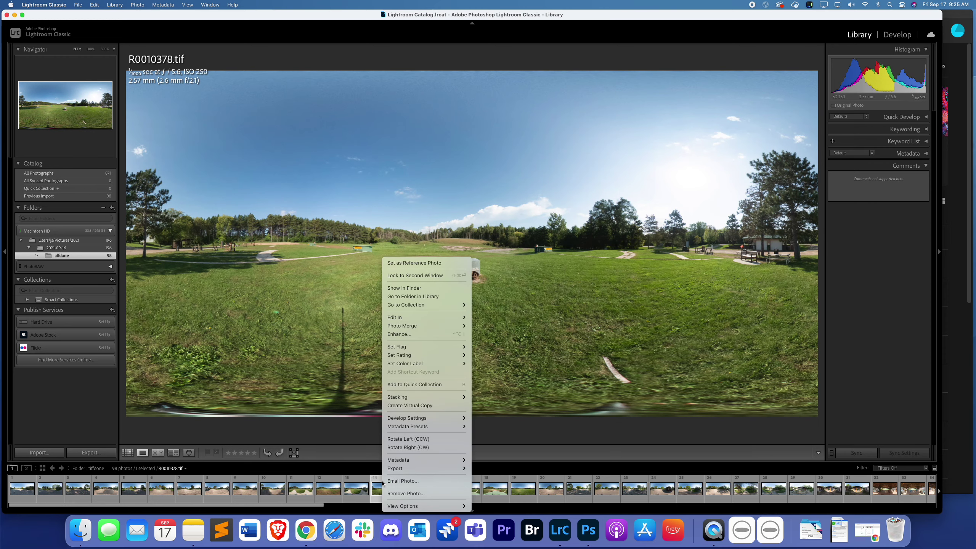
{"action": "mouse_move", "coordinate": [397, 318]}
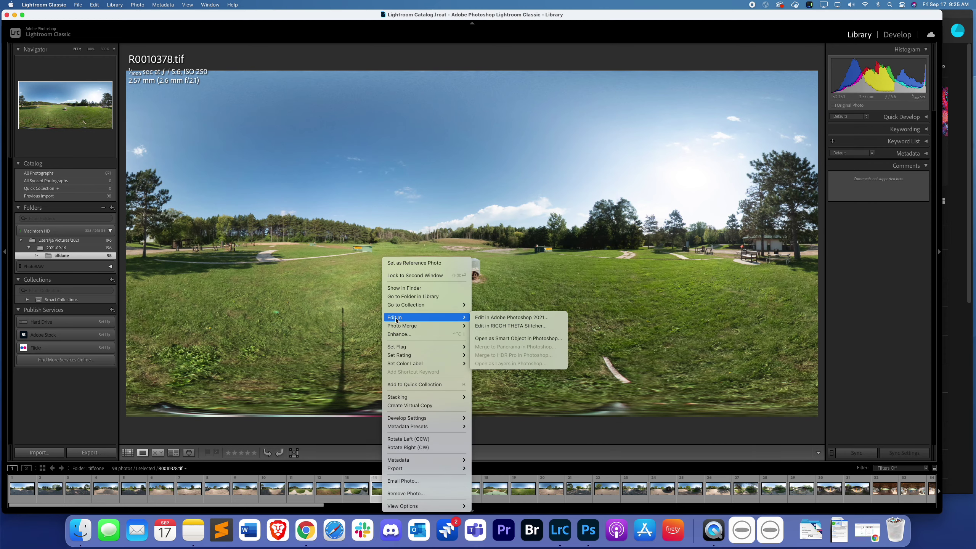
{"action": "left_click", "coordinate": [498, 316]}
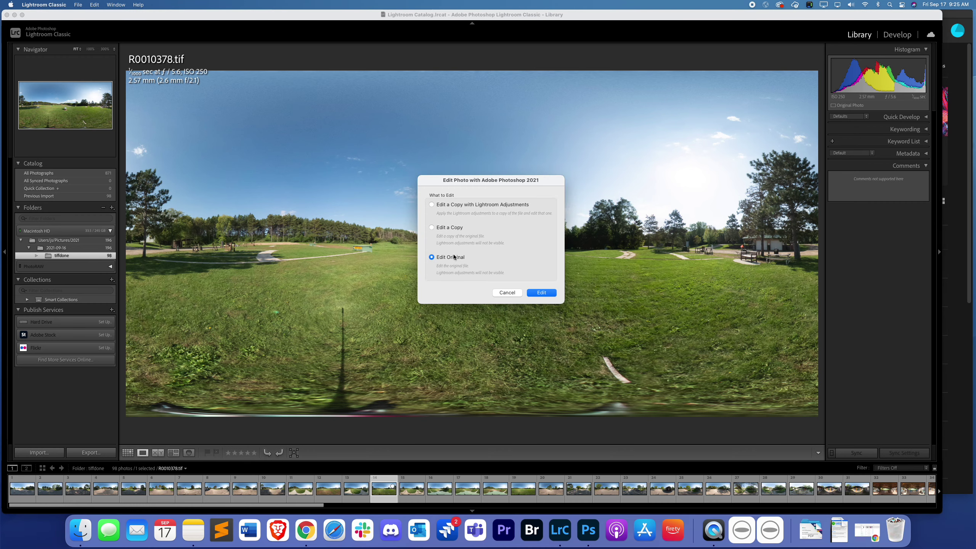
{"action": "left_click", "coordinate": [537, 291]}
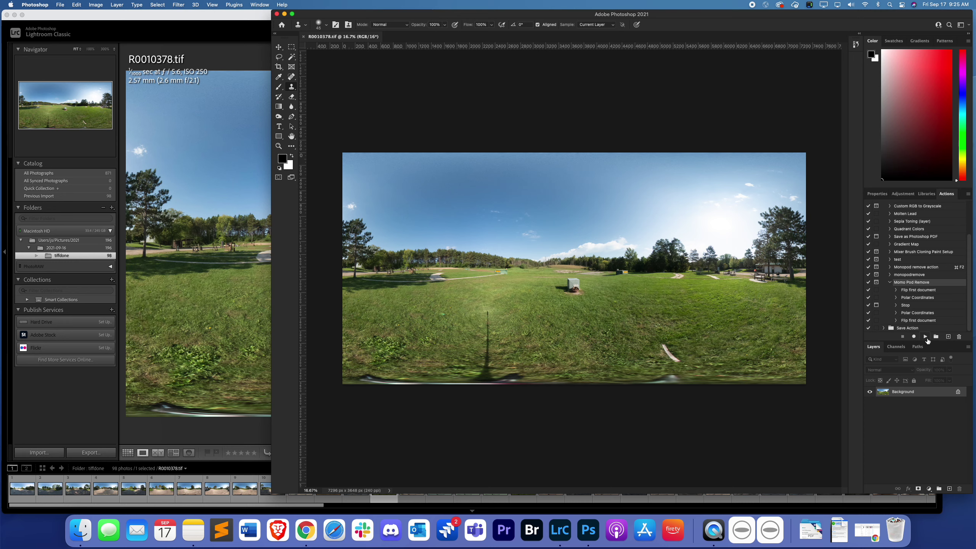
Step: Play the Momo Pod Remove action on R0010378.tif up to its stop and clone grass over the monopod, its shadow and the pale strip
{"action": "left_click", "coordinate": [926, 338]}
{"action": "left_click", "coordinate": [489, 179]}
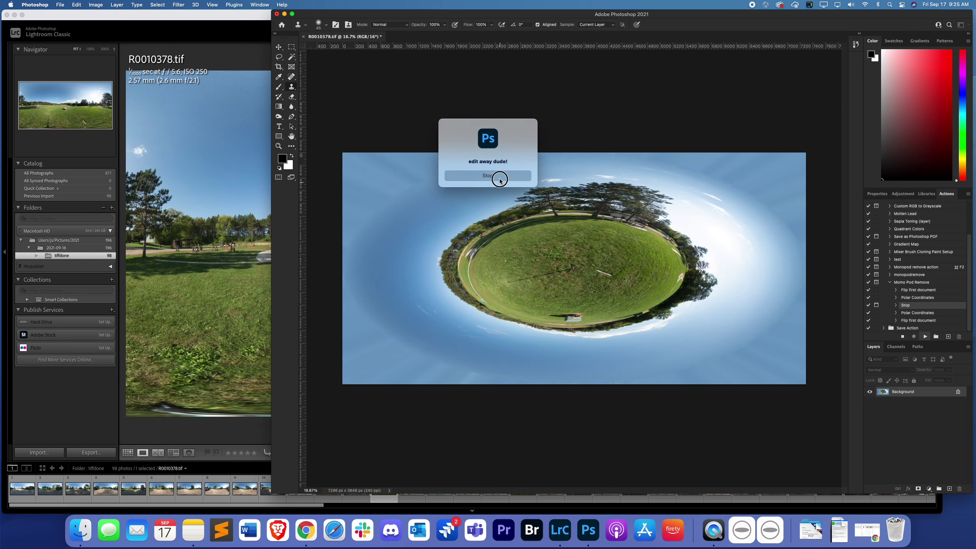
{"action": "scroll", "coordinate": [553, 270], "scroll_direction": "up", "scroll_amount": 5}
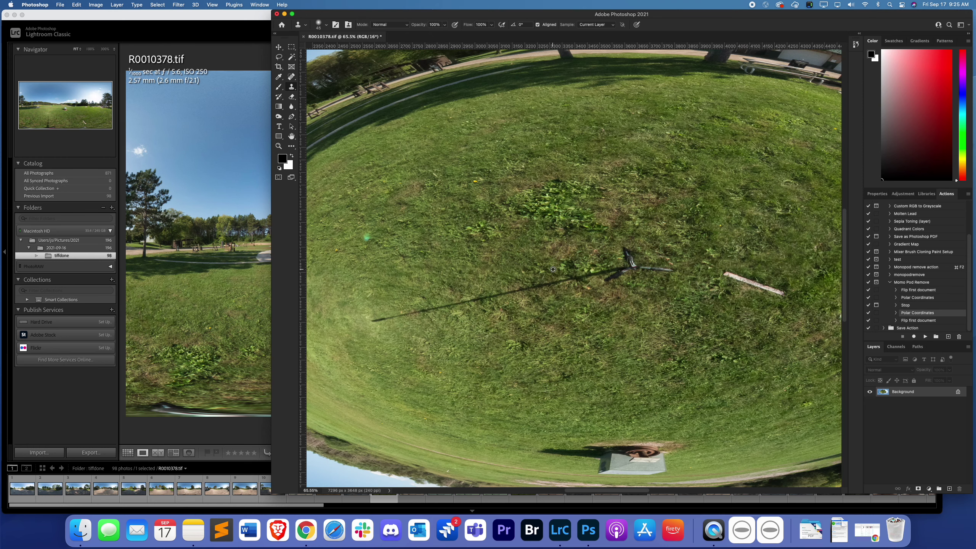
{"action": "left_click", "coordinate": [392, 307], "text": "alt"}
{"action": "mouse_move", "coordinate": [373, 319]}
{"action": "left_mouse_down"}
{"action": "mouse_move", "coordinate": [551, 287]}
{"action": "mouse_move", "coordinate": [461, 293]}
{"action": "mouse_move", "coordinate": [509, 288]}
{"action": "mouse_move", "coordinate": [453, 305]}
{"action": "mouse_move", "coordinate": [486, 306]}
{"action": "mouse_move", "coordinate": [487, 322]}
{"action": "mouse_move", "coordinate": [504, 305]}
{"action": "mouse_move", "coordinate": [572, 292]}
{"action": "mouse_move", "coordinate": [552, 290]}
{"action": "mouse_move", "coordinate": [557, 282]}
{"action": "mouse_move", "coordinate": [613, 269]}
{"action": "mouse_move", "coordinate": [623, 294]}
{"action": "mouse_move", "coordinate": [633, 266]}
{"action": "mouse_move", "coordinate": [668, 268]}
{"action": "mouse_move", "coordinate": [623, 251]}
{"action": "mouse_move", "coordinate": [631, 271]}
{"action": "mouse_move", "coordinate": [601, 269]}
{"action": "left_mouse_up"}
{"action": "left_click", "coordinate": [618, 283], "text": "alt"}
{"action": "left_click", "coordinate": [709, 301], "text": "alt"}
{"action": "mouse_move", "coordinate": [728, 272]}
{"action": "left_mouse_down"}
{"action": "mouse_move", "coordinate": [787, 294]}
{"action": "mouse_move", "coordinate": [742, 291]}
{"action": "left_mouse_up"}
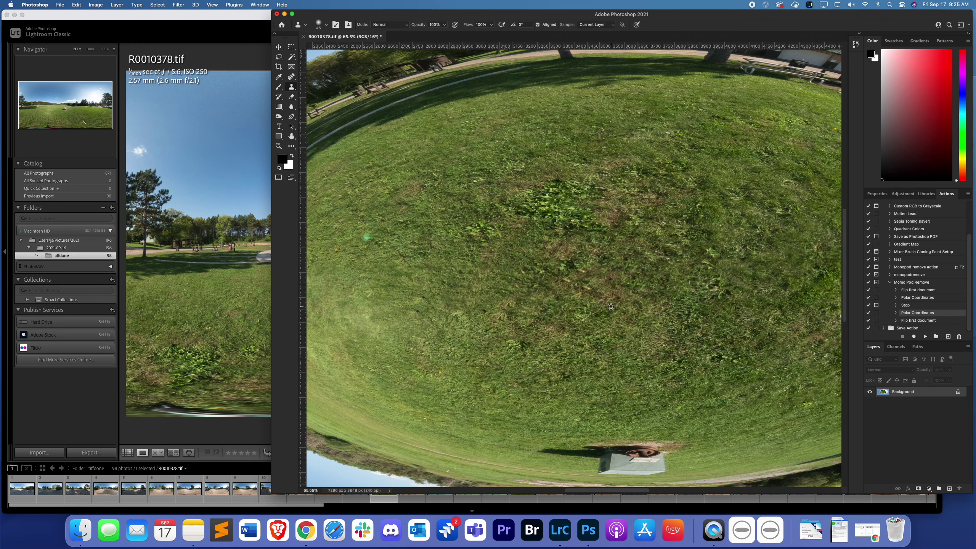
Step: Play the rest of the Momo Pod Remove action from its second Polar Coordinates step, then save and close R0010378.tif
{"action": "left_click", "coordinate": [925, 336]}
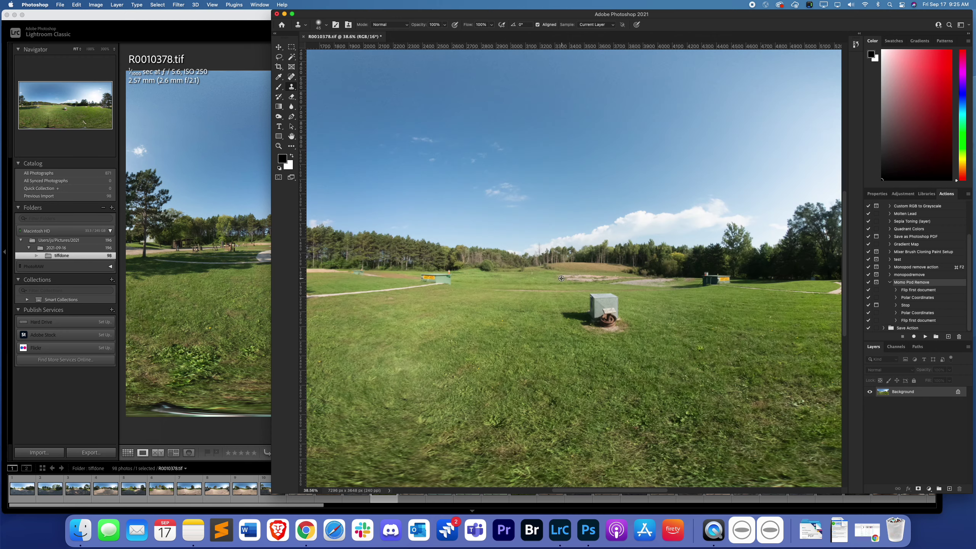
{"action": "scroll", "coordinate": [561, 278], "scroll_direction": "down", "scroll_amount": 5}
{"action": "scroll", "coordinate": [561, 278], "scroll_direction": "up", "scroll_amount": 2}
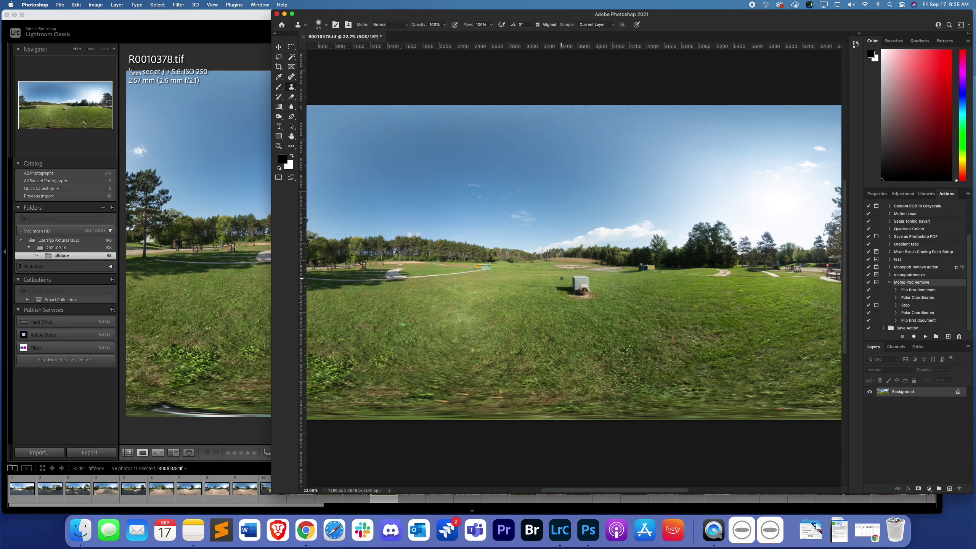
{"action": "left_click", "coordinate": [304, 36]}
{"action": "left_click", "coordinate": [484, 179]}
Step: Switch to Lightroom Classic and open R0010380.tif, R0010381.tif and R0010382.tif together in Photoshop using Edit Original
{"action": "left_click", "coordinate": [243, 18]}
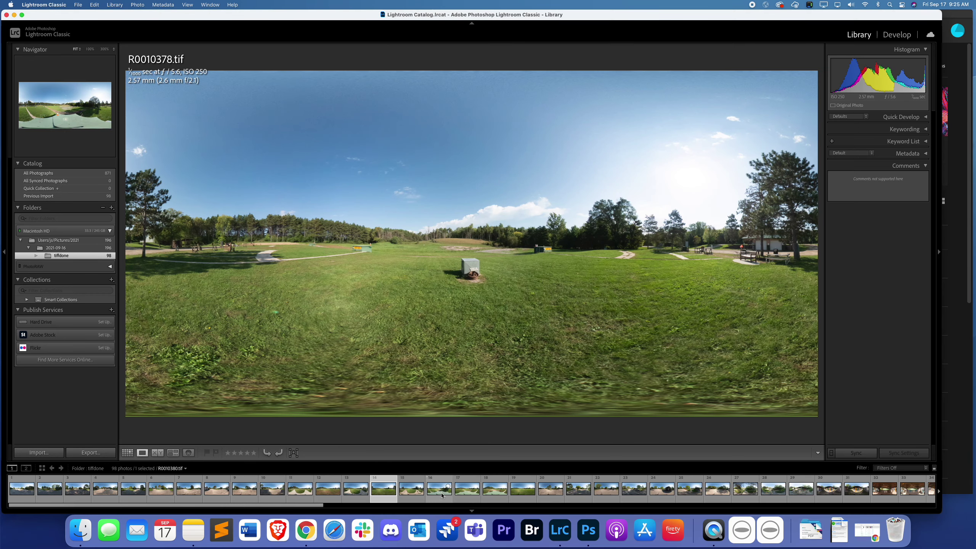
{"action": "left_click", "coordinate": [442, 496]}
{"action": "left_click", "coordinate": [497, 491], "text": "shift"}
{"action": "right_click", "coordinate": [500, 492]}
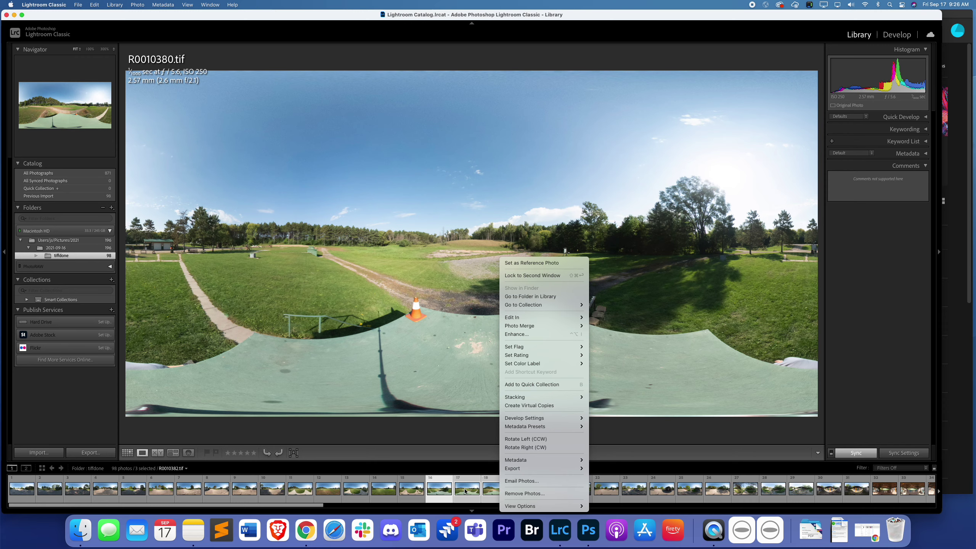
{"action": "key", "text": "Escape"}
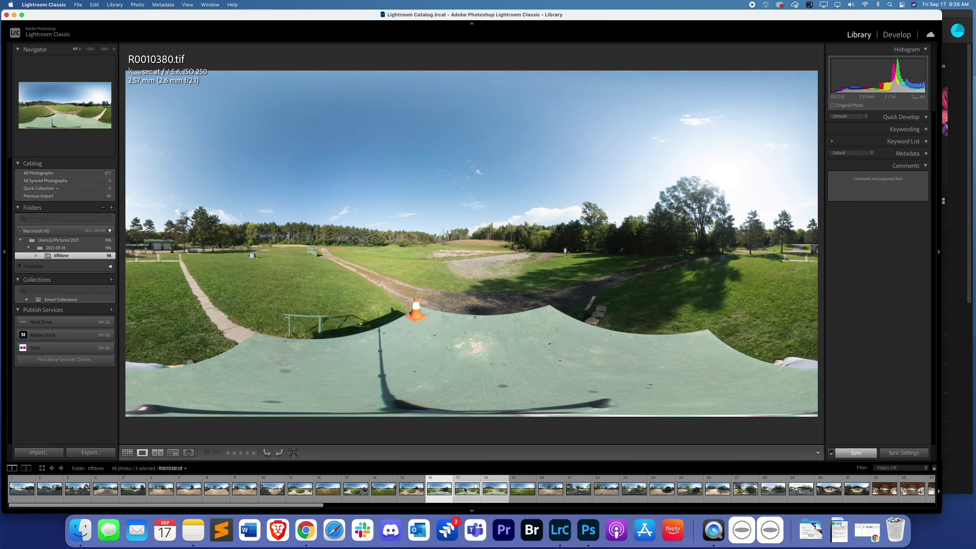
{"action": "right_click", "coordinate": [496, 492]}
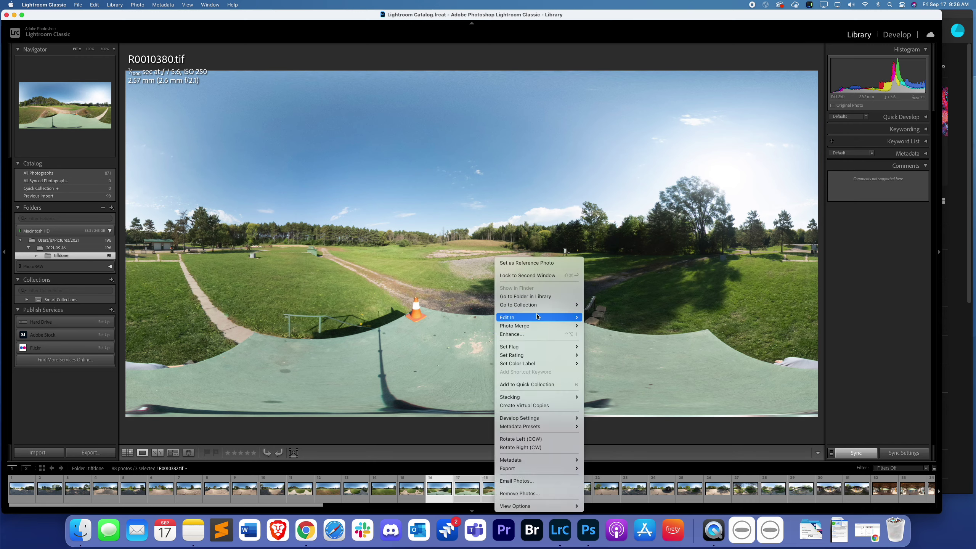
{"action": "mouse_move", "coordinate": [537, 317]}
{"action": "left_click", "coordinate": [606, 318]}
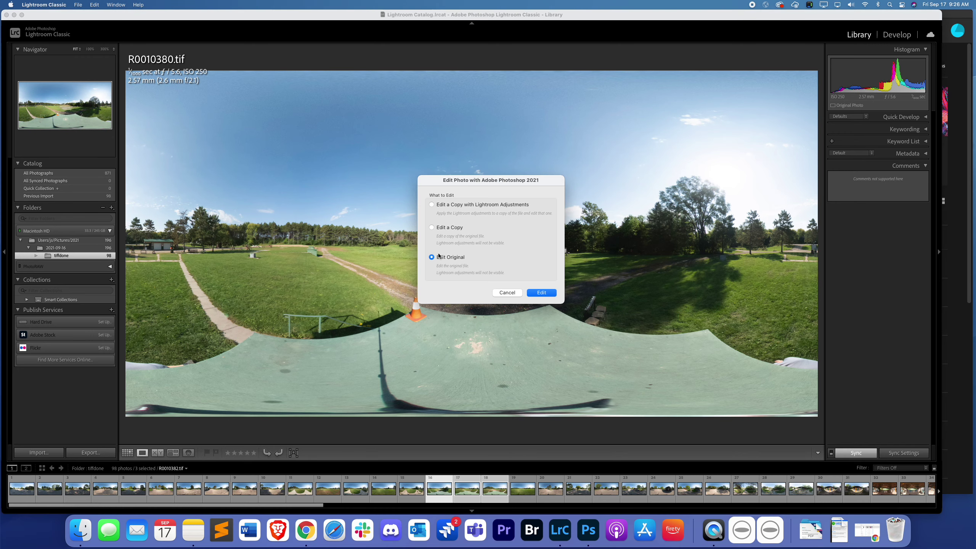
{"action": "left_click", "coordinate": [538, 291]}
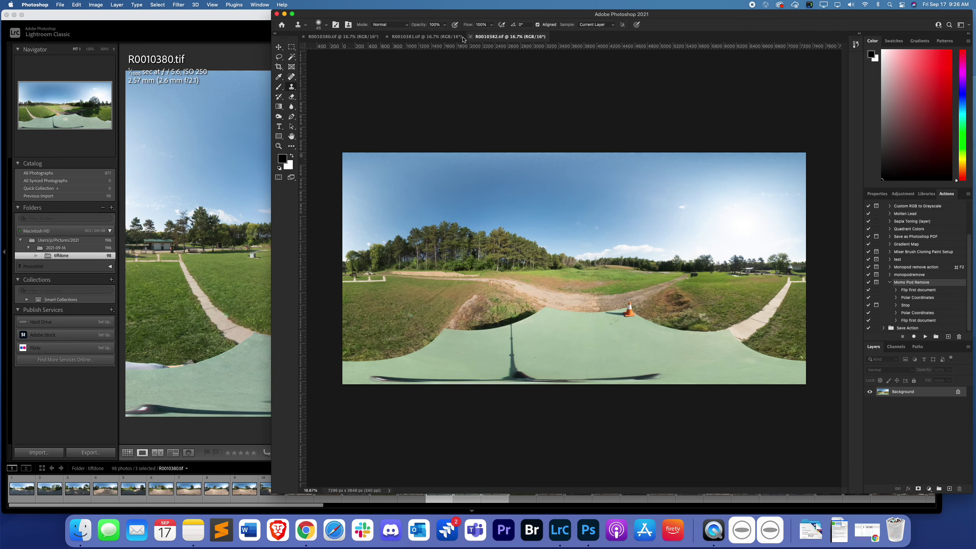
Step: Look through the three opened panoramas and play the Momo Pod Remove action on R0010380.tif up to its "edit away dude!" stop
{"action": "left_click", "coordinate": [326, 37]}
{"action": "left_click", "coordinate": [416, 37]}
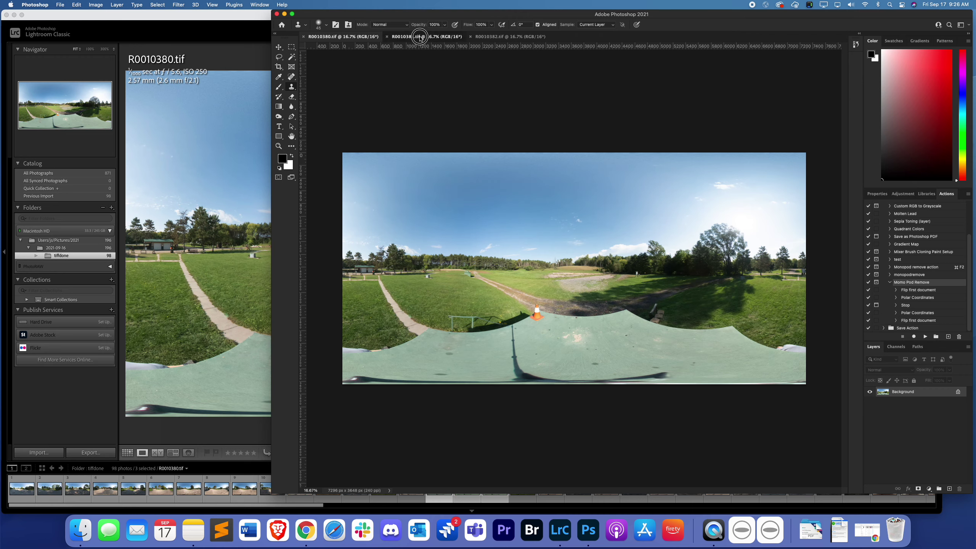
{"action": "left_click", "coordinate": [491, 38]}
{"action": "key", "text": "ctrl+Tab"}
{"action": "left_click", "coordinate": [925, 337]}
{"action": "left_click", "coordinate": [509, 174]}
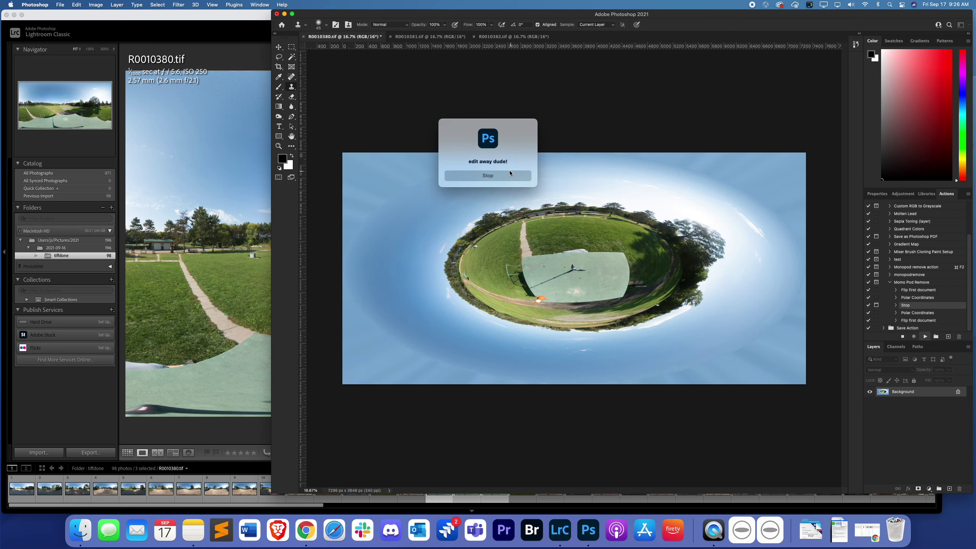
Step: Clone the green pad surface over the monopod and its shadow in R0010380.tif
{"action": "scroll", "coordinate": [546, 271], "scroll_direction": "up", "scroll_amount": 3}
{"action": "left_click", "coordinate": [508, 306], "text": "alt"}
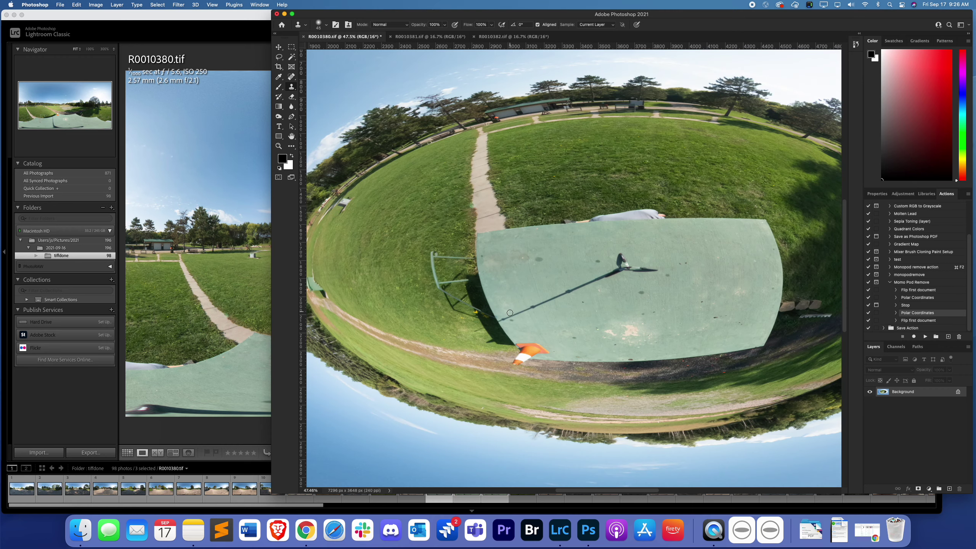
{"action": "mouse_move", "coordinate": [517, 312]}
{"action": "left_mouse_down"}
{"action": "mouse_move", "coordinate": [623, 266]}
{"action": "mouse_move", "coordinate": [588, 283]}
{"action": "mouse_move", "coordinate": [605, 279]}
{"action": "mouse_move", "coordinate": [637, 244]}
{"action": "mouse_move", "coordinate": [619, 253]}
{"action": "mouse_move", "coordinate": [628, 264]}
{"action": "mouse_move", "coordinate": [619, 257]}
{"action": "mouse_move", "coordinate": [617, 267]}
{"action": "mouse_move", "coordinate": [655, 259]}
{"action": "mouse_move", "coordinate": [657, 269]}
{"action": "mouse_move", "coordinate": [620, 266]}
{"action": "mouse_move", "coordinate": [647, 267]}
{"action": "mouse_move", "coordinate": [621, 273]}
{"action": "left_mouse_up"}
{"action": "left_click", "coordinate": [646, 261], "text": "alt"}
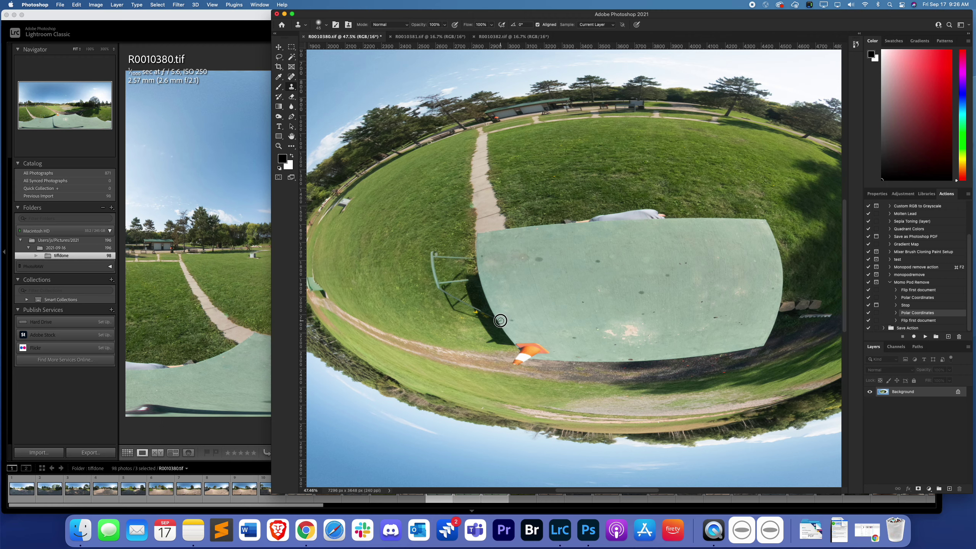
Step: Play the rest of the Momo Pod Remove action on R0010380.tif and inspect the retouched pad
{"action": "left_click", "coordinate": [924, 335]}
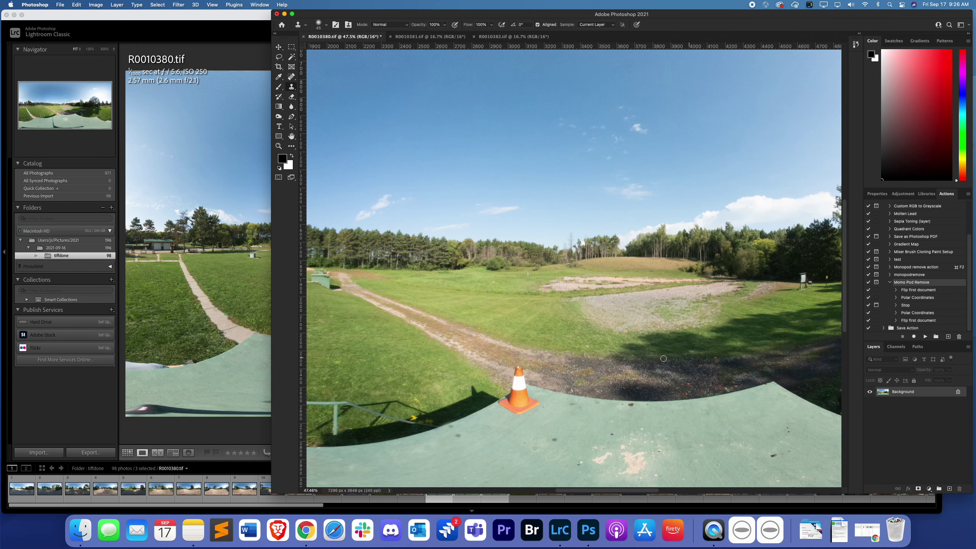
{"action": "scroll", "coordinate": [634, 346], "scroll_direction": "down", "scroll_amount": 10}
{"action": "scroll", "coordinate": [604, 328], "scroll_direction": "down", "scroll_amount": 4}
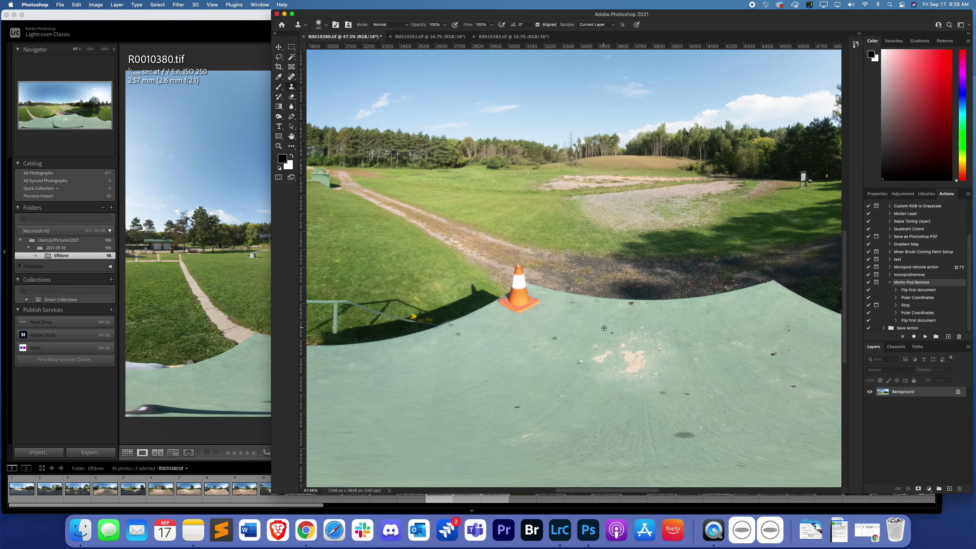
{"action": "scroll", "coordinate": [604, 328], "scroll_direction": "up", "scroll_amount": 2}
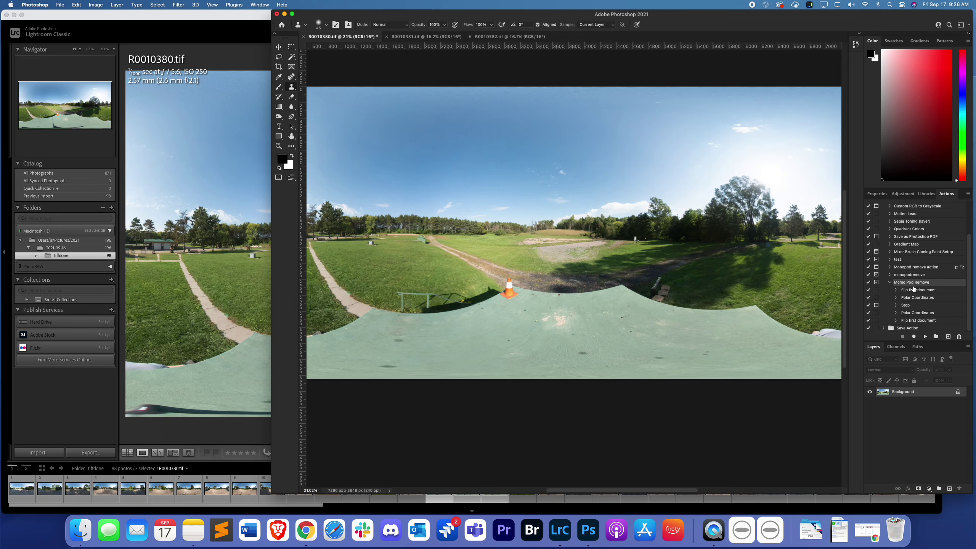
Step: Replay Momo Pod Remove on R0010380.tif up to its stop and clone grass over the person at the pad's upper edge with a larger brush
{"action": "left_click", "coordinate": [925, 337]}
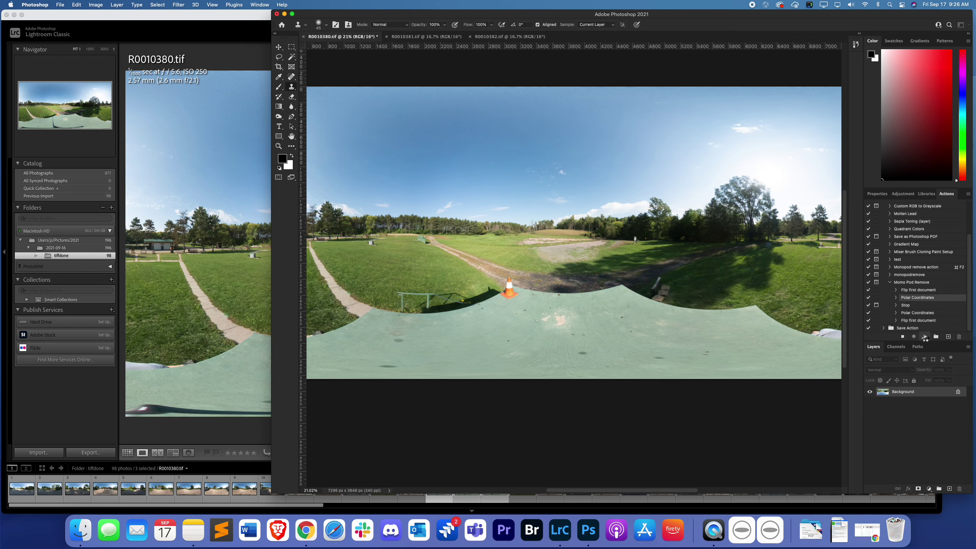
{"action": "left_click", "coordinate": [488, 175]}
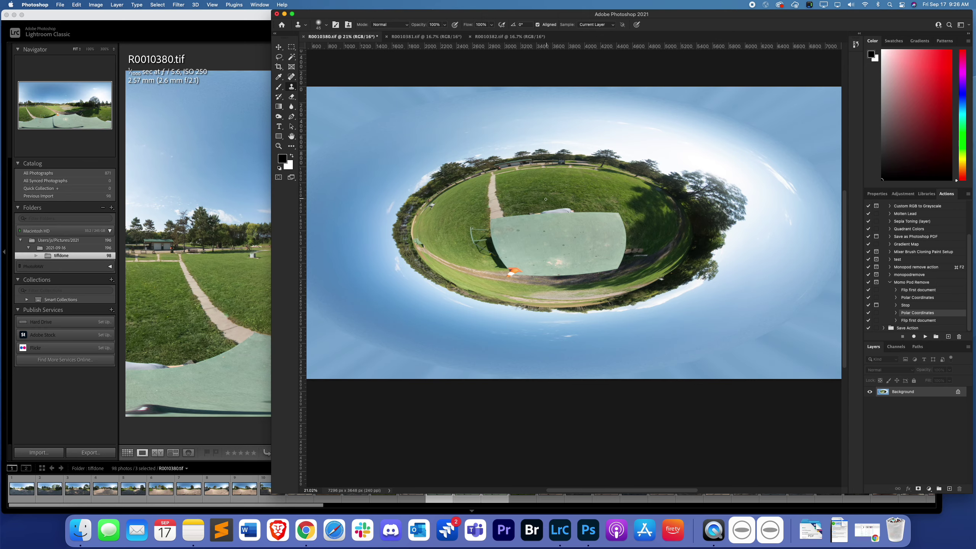
{"action": "scroll", "coordinate": [632, 212], "scroll_direction": "up", "scroll_amount": 5}
{"action": "scroll", "coordinate": [675, 230], "scroll_direction": "down", "scroll_amount": 2}
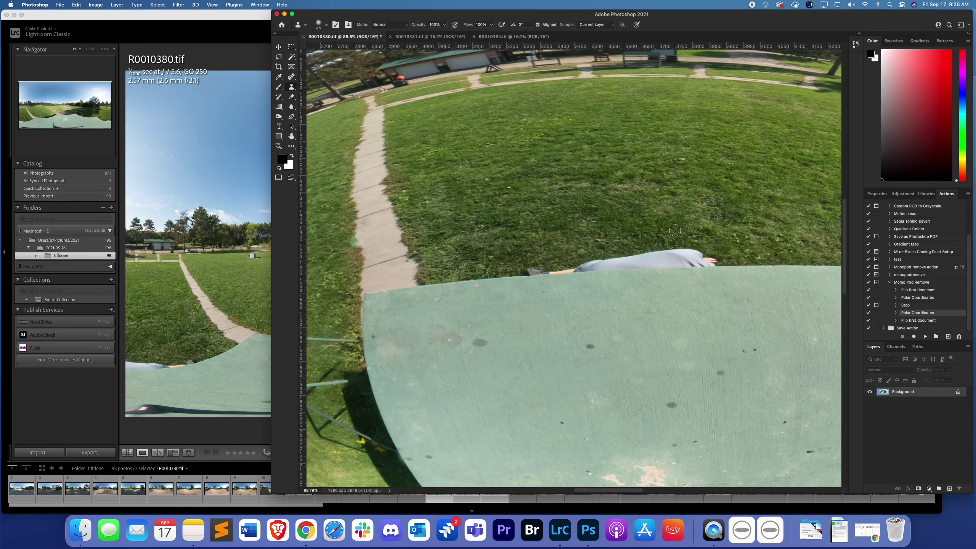
{"action": "scroll", "coordinate": [675, 230], "scroll_direction": "right", "scroll_amount": 5}
{"action": "key", "text": "bracketright"}
{"action": "key", "text": "bracketright"}
{"action": "key", "text": "bracketright"}
{"action": "key", "text": "bracketright"}
{"action": "key", "text": "bracketright"}
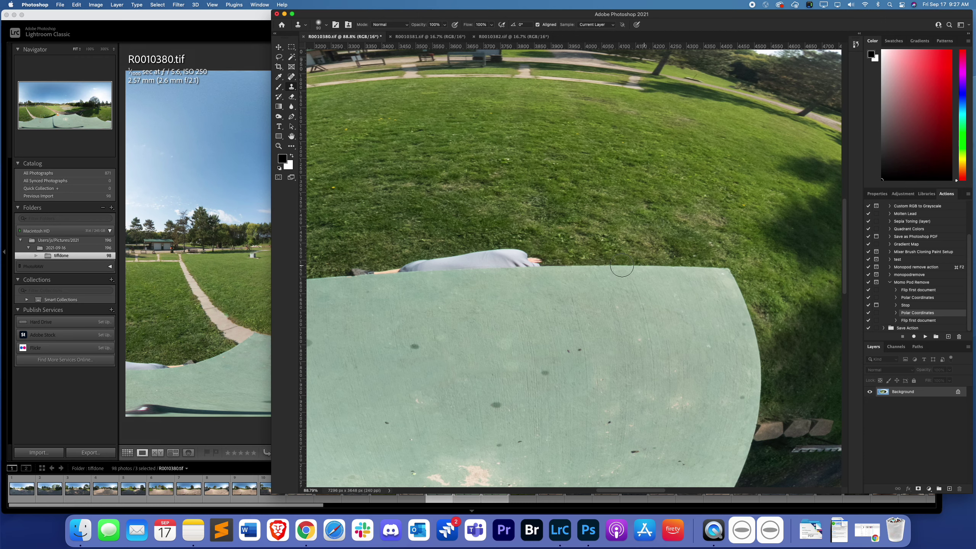
{"action": "mouse_move", "coordinate": [541, 266]}
{"action": "left_mouse_down"}
{"action": "mouse_move", "coordinate": [497, 258]}
{"action": "mouse_move", "coordinate": [518, 251]}
{"action": "mouse_move", "coordinate": [469, 270]}
{"action": "mouse_move", "coordinate": [495, 257]}
{"action": "mouse_move", "coordinate": [426, 267]}
{"action": "mouse_move", "coordinate": [454, 260]}
{"action": "mouse_move", "coordinate": [437, 280]}
{"action": "mouse_move", "coordinate": [572, 268]}
{"action": "mouse_move", "coordinate": [541, 268]}
{"action": "left_mouse_up"}
{"action": "scroll", "coordinate": [424, 268], "scroll_direction": "left", "scroll_amount": 5}
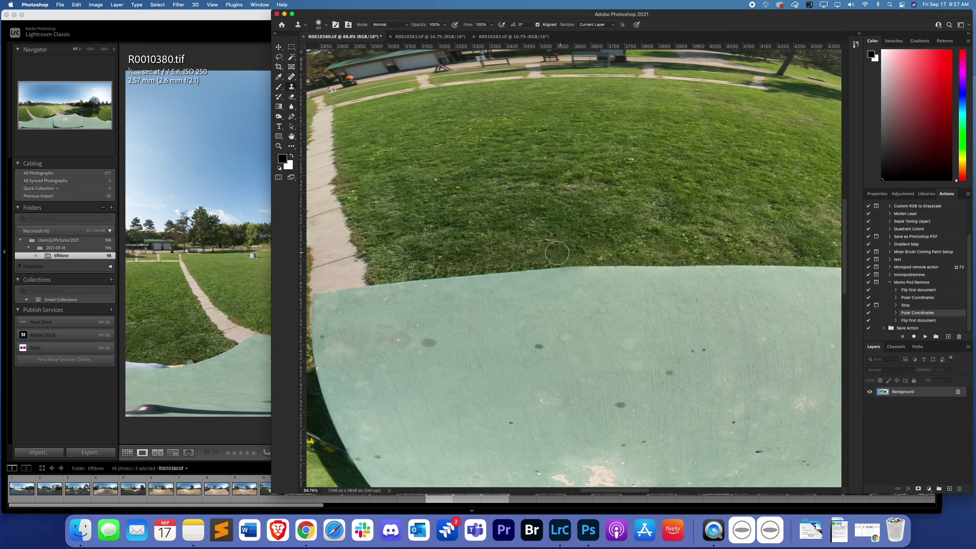
{"action": "scroll", "coordinate": [603, 231], "scroll_direction": "down", "scroll_amount": 6}
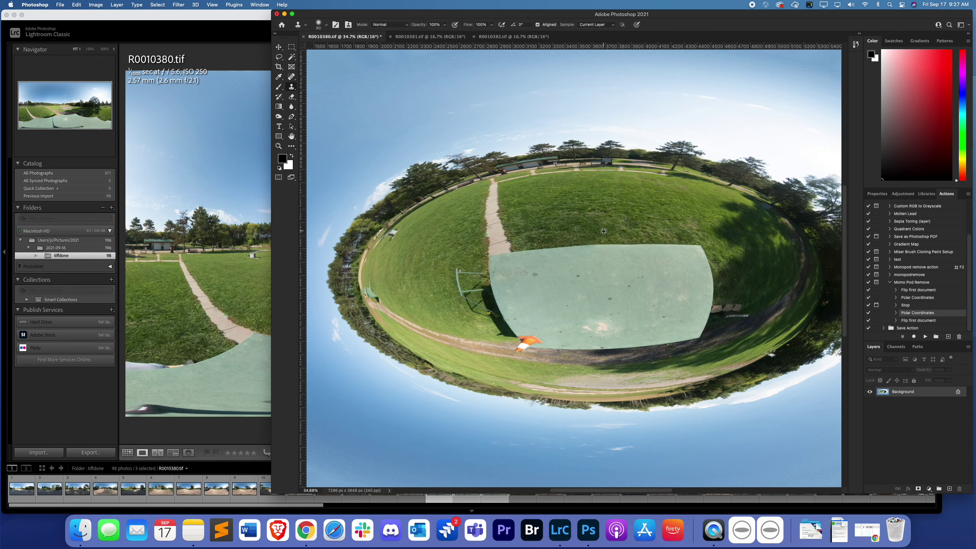
Step: Play the rest of the Momo Pod Remove action on R0010380.tif, then save and close the file
{"action": "left_click", "coordinate": [926, 337]}
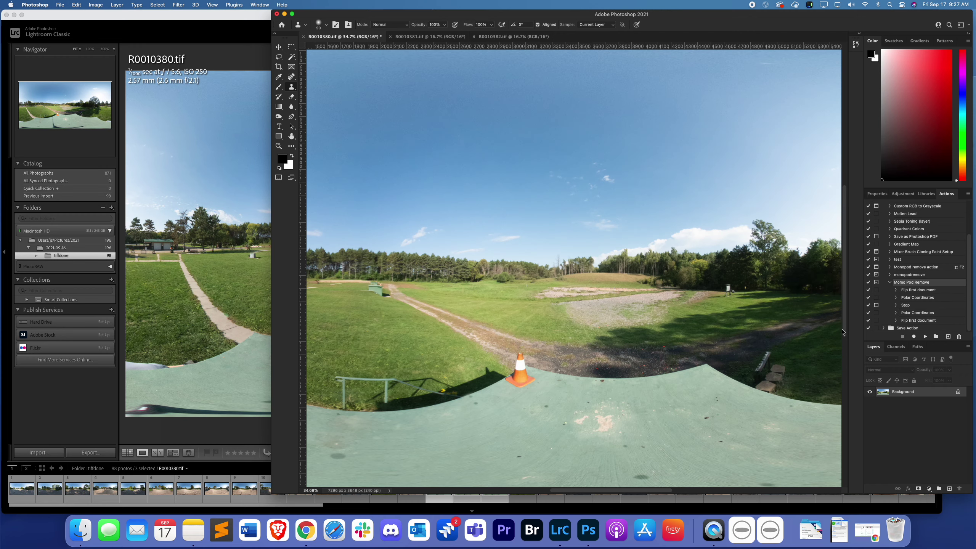
{"action": "scroll", "coordinate": [568, 318], "scroll_direction": "down", "scroll_amount": 5}
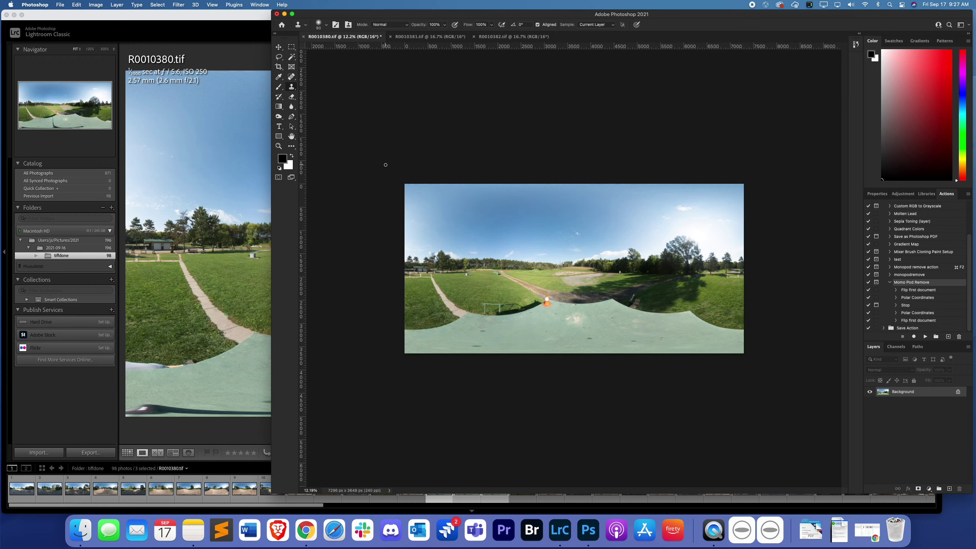
{"action": "left_click", "coordinate": [303, 36]}
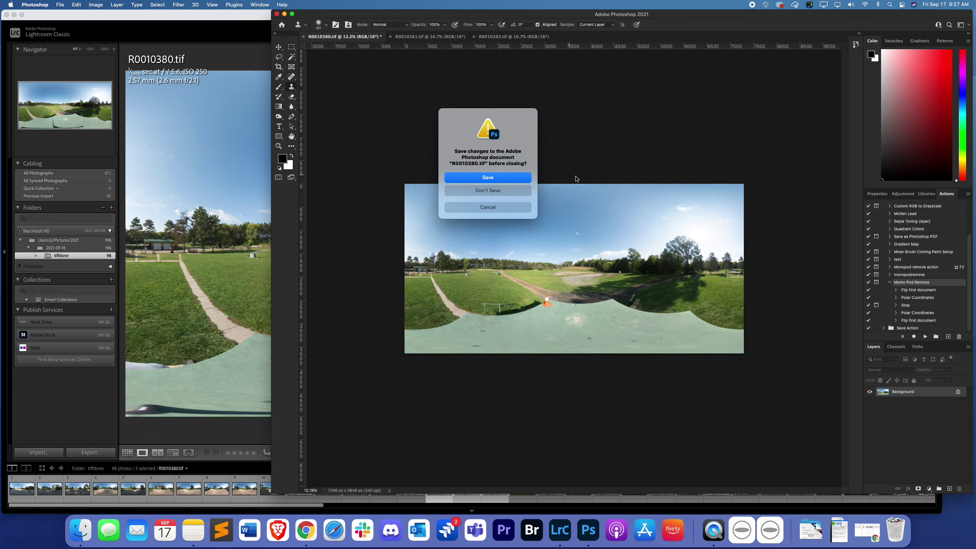
{"action": "left_click", "coordinate": [500, 178]}
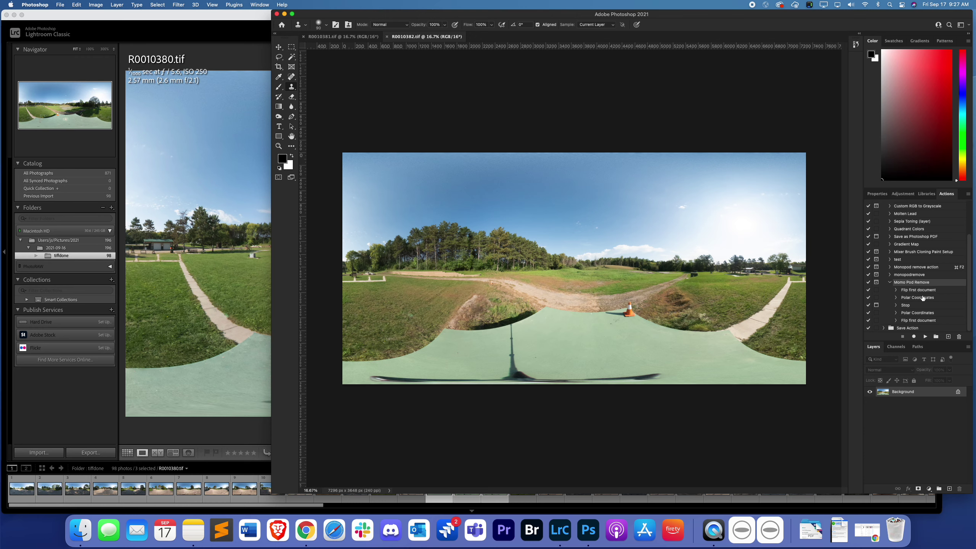
Step: Play Momo Pod Remove on R0010382.tif up to its stop and clone green pad surface over the monopod and its shadow
{"action": "left_click", "coordinate": [925, 337]}
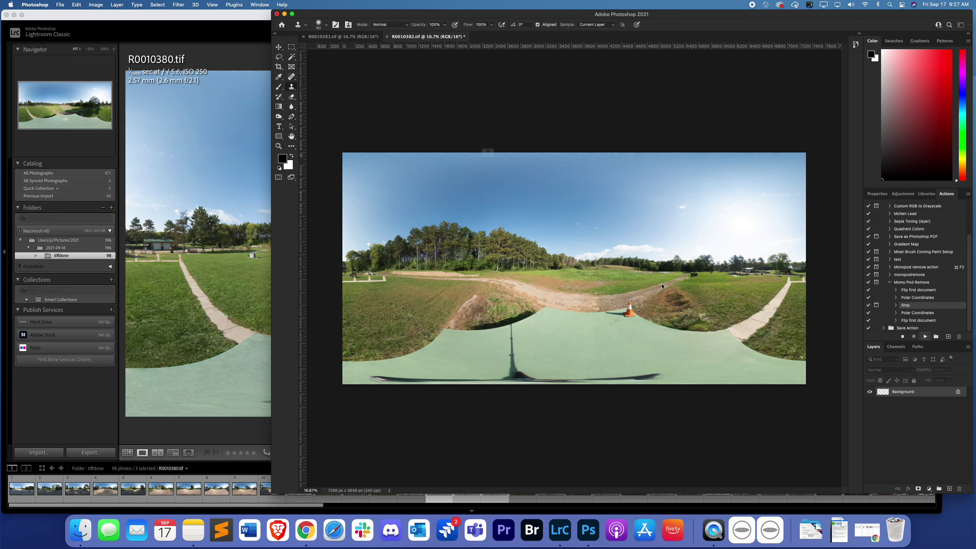
{"action": "left_click", "coordinate": [472, 178]}
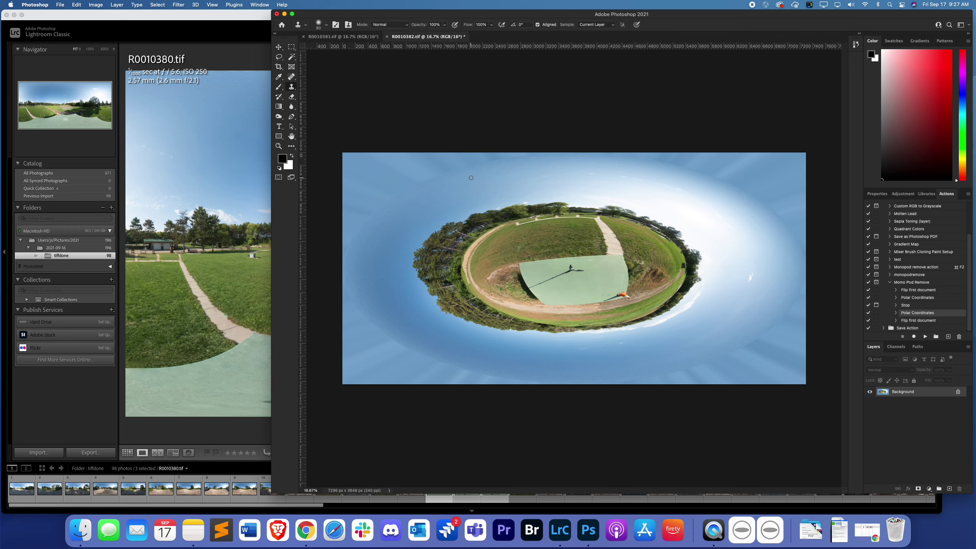
{"action": "scroll", "coordinate": [562, 270], "scroll_direction": "up", "scroll_amount": 5}
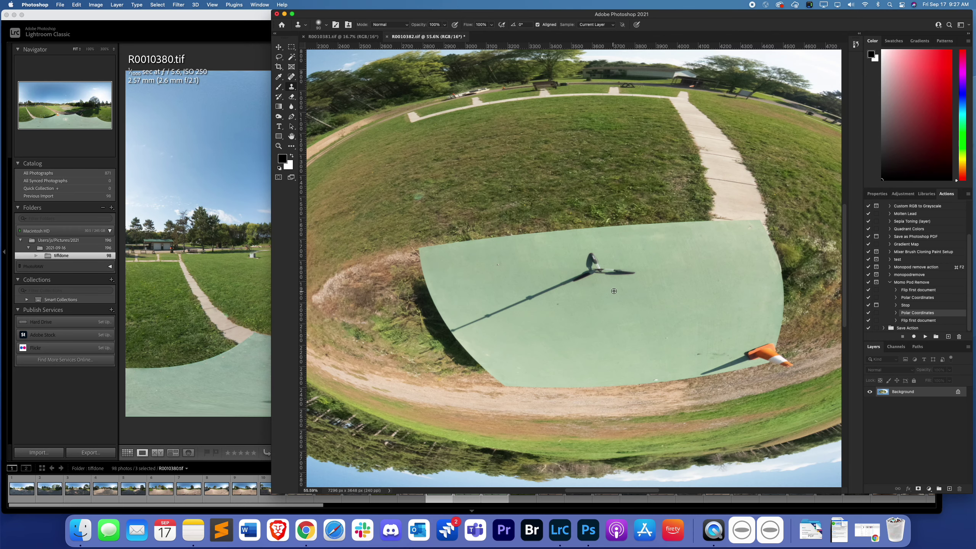
{"action": "mouse_move", "coordinate": [607, 274]}
{"action": "left_mouse_down"}
{"action": "mouse_move", "coordinate": [582, 279]}
{"action": "mouse_move", "coordinate": [589, 256]}
{"action": "mouse_move", "coordinate": [617, 270]}
{"action": "mouse_move", "coordinate": [620, 256]}
{"action": "mouse_move", "coordinate": [599, 248]}
{"action": "mouse_move", "coordinate": [578, 271]}
{"action": "mouse_move", "coordinate": [608, 272]}
{"action": "mouse_move", "coordinate": [516, 312]}
{"action": "mouse_move", "coordinate": [582, 275]}
{"action": "left_mouse_up"}
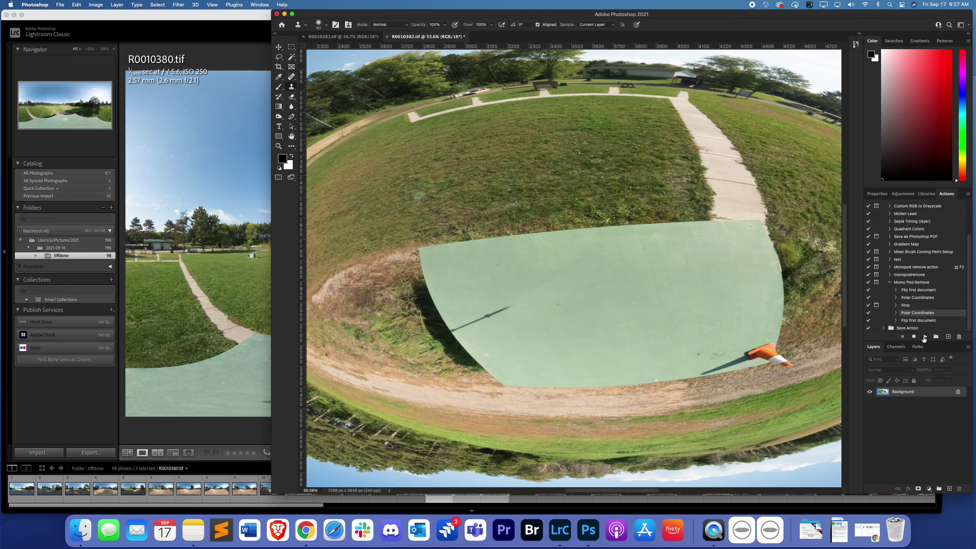
{"action": "left_click_drag", "start_coordinate": [509, 306], "coordinate": [473, 323]}
{"action": "left_click", "coordinate": [453, 329]}
{"action": "scroll", "coordinate": [619, 291], "scroll_direction": "down", "scroll_amount": 5}
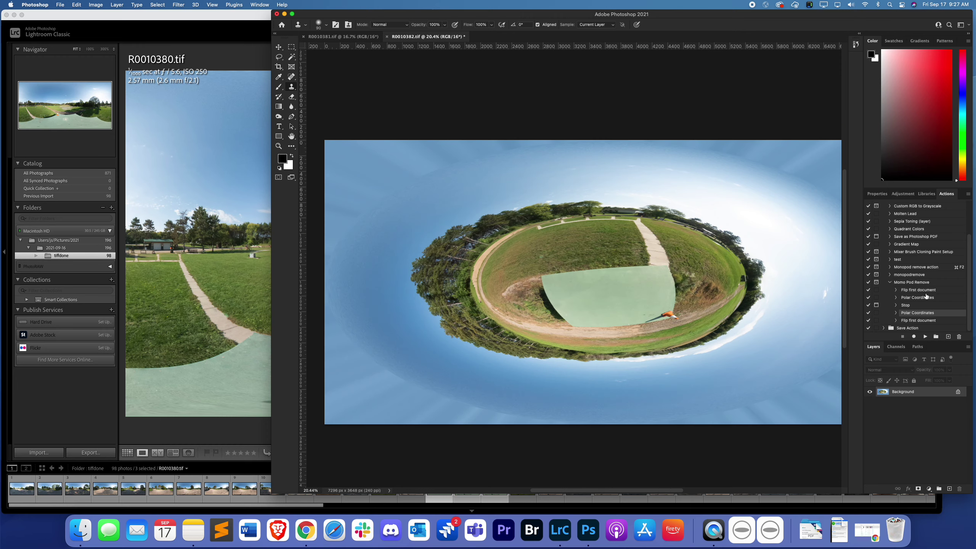
Step: Play the remaining Momo Pod Remove steps on R0010382.tif, then save and close the file
{"action": "left_click", "coordinate": [925, 337]}
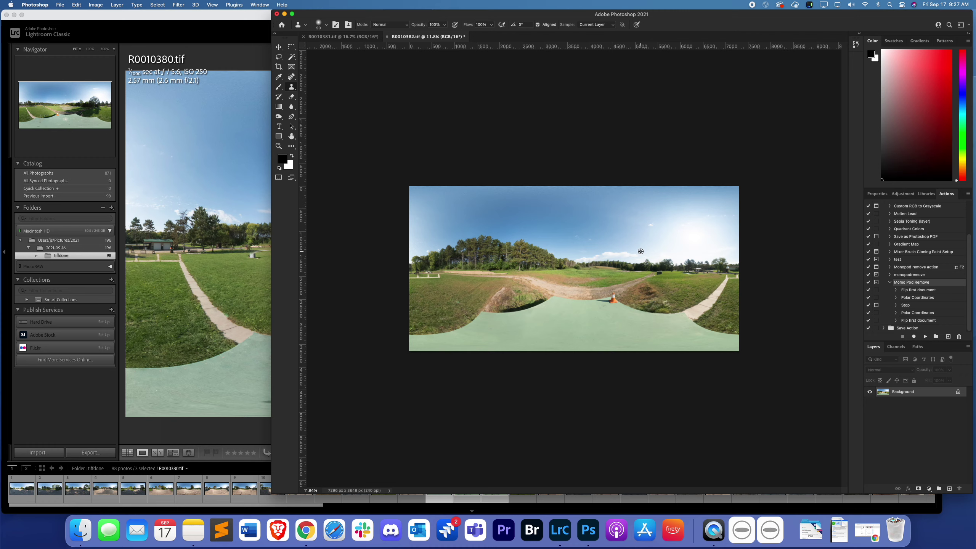
{"action": "left_click", "coordinate": [388, 38]}
{"action": "left_click", "coordinate": [495, 177]}
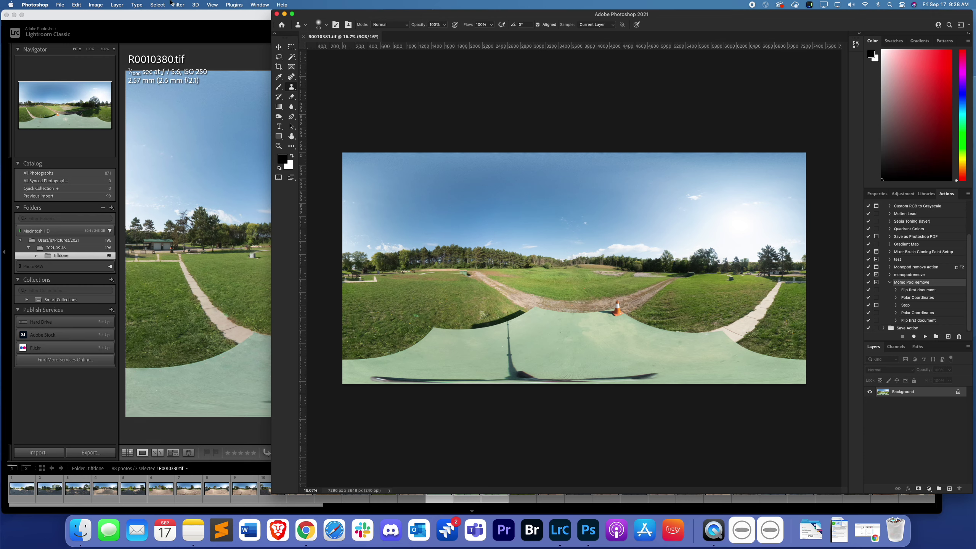
Step: Switch to Lightroom Classic, open R0010380.tif in the Develop module and view its Tone Curve settings
{"action": "left_click", "coordinate": [179, 28]}
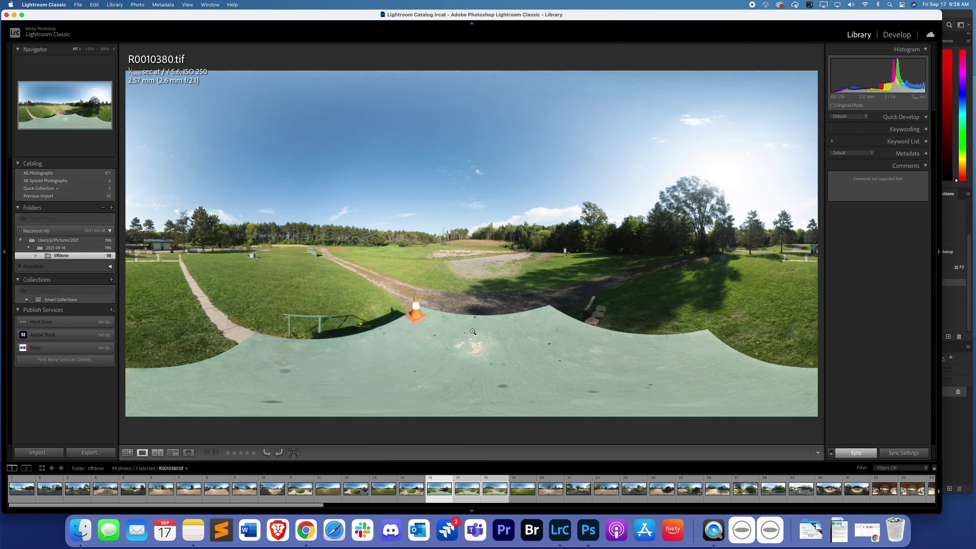
{"action": "left_click", "coordinate": [892, 36]}
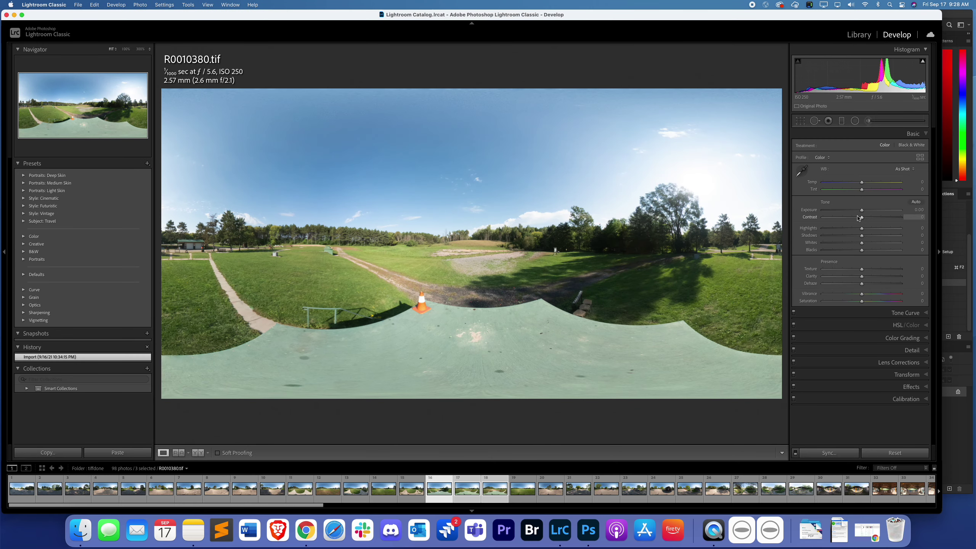
{"action": "left_click", "coordinate": [898, 314]}
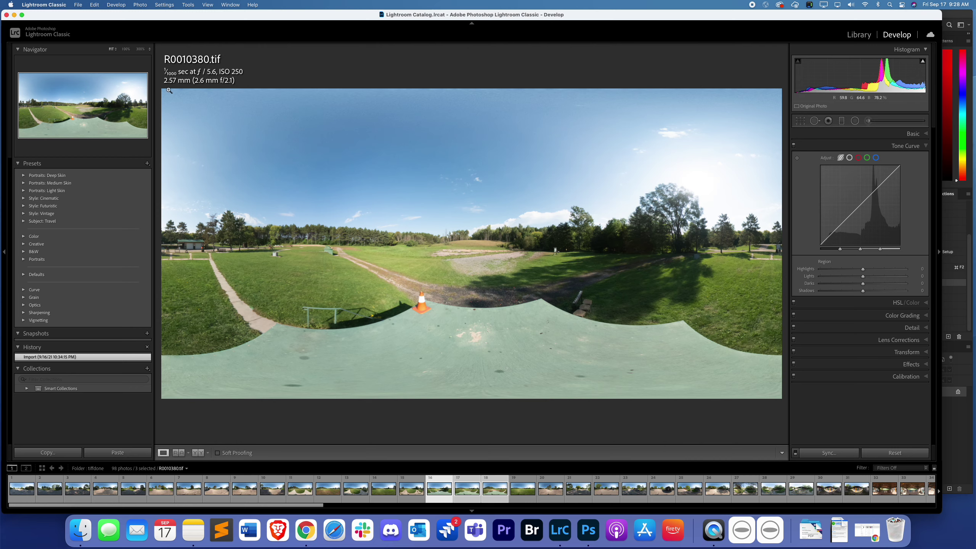
Step: Set the photo's info overlay to capture date and dimensions, then activate the Adjustment Brush
{"action": "key", "text": "i"}
{"action": "key", "text": "i"}
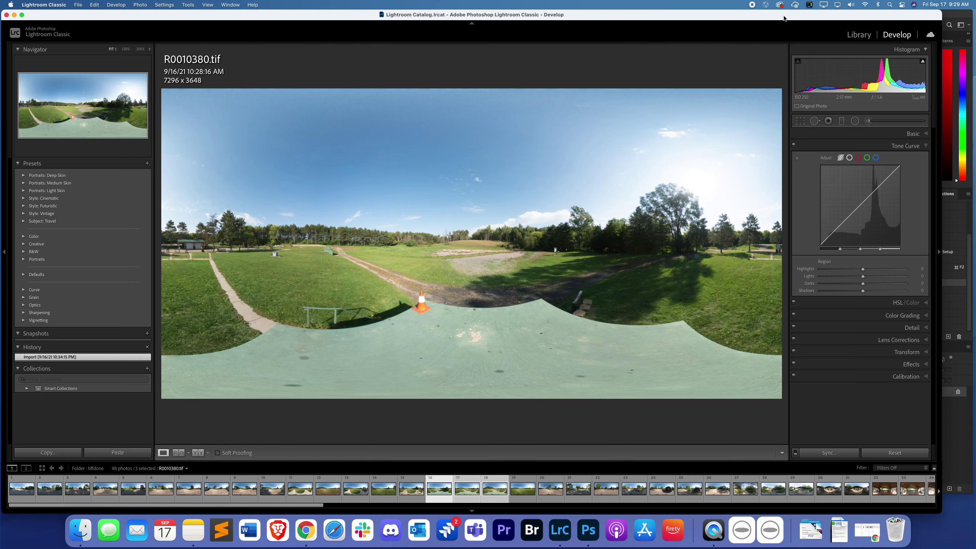
{"action": "left_click", "coordinate": [885, 133]}
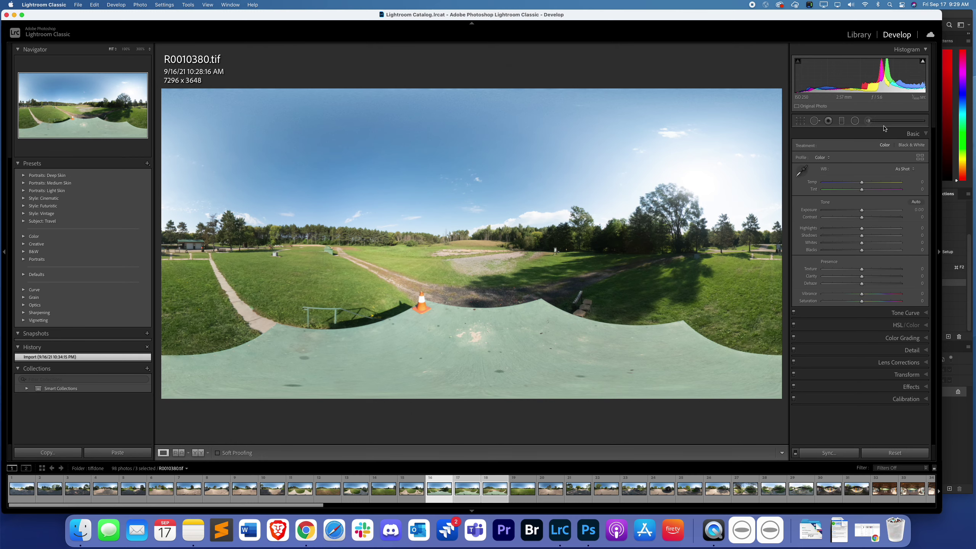
{"action": "left_click", "coordinate": [881, 123]}
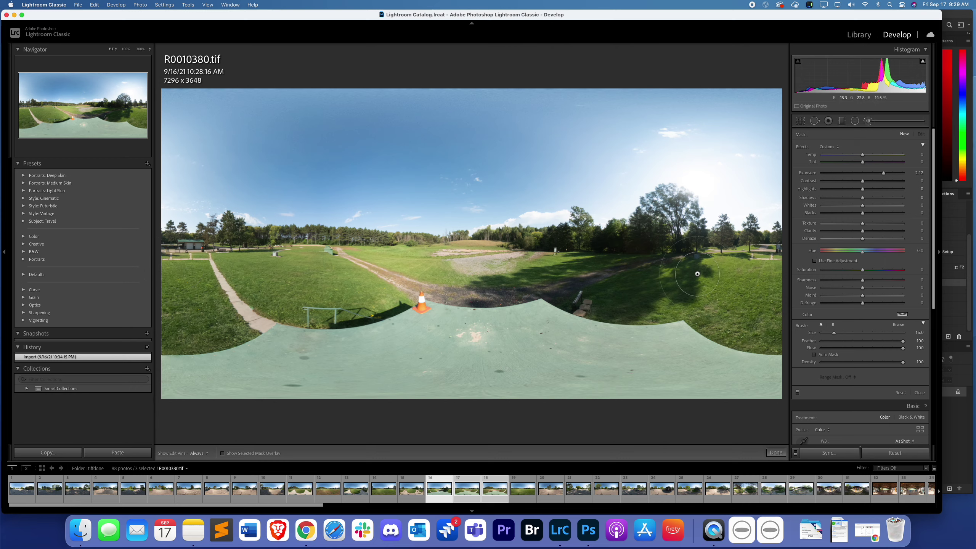
{"action": "key", "text": "h"}
{"action": "mouse_move", "coordinate": [771, 249]}
{"action": "left_mouse_down"}
{"action": "mouse_move", "coordinate": [773, 241]}
{"action": "mouse_move", "coordinate": [769, 266]}
{"action": "mouse_move", "coordinate": [770, 254]}
{"action": "left_mouse_up"}
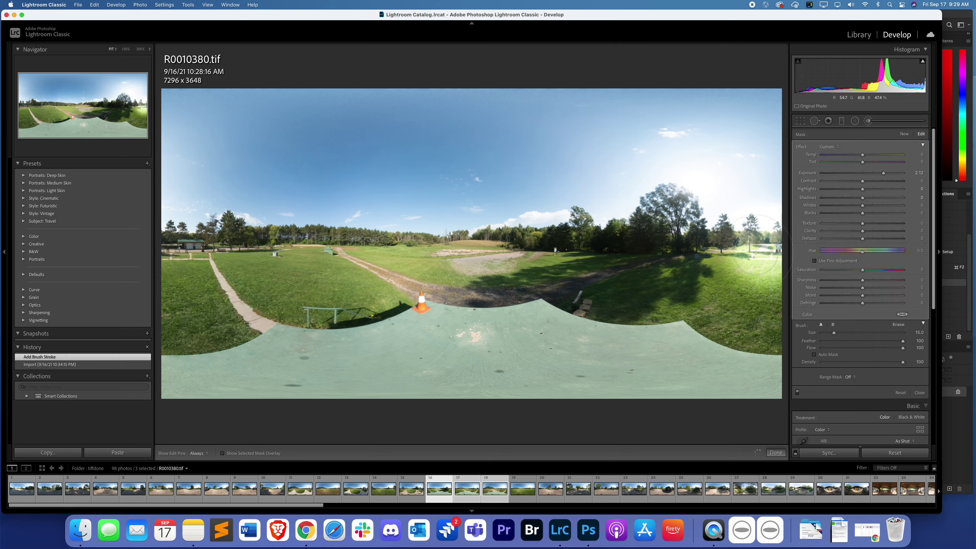
{"action": "key", "text": "h"}
{"action": "key", "text": "super+z"}
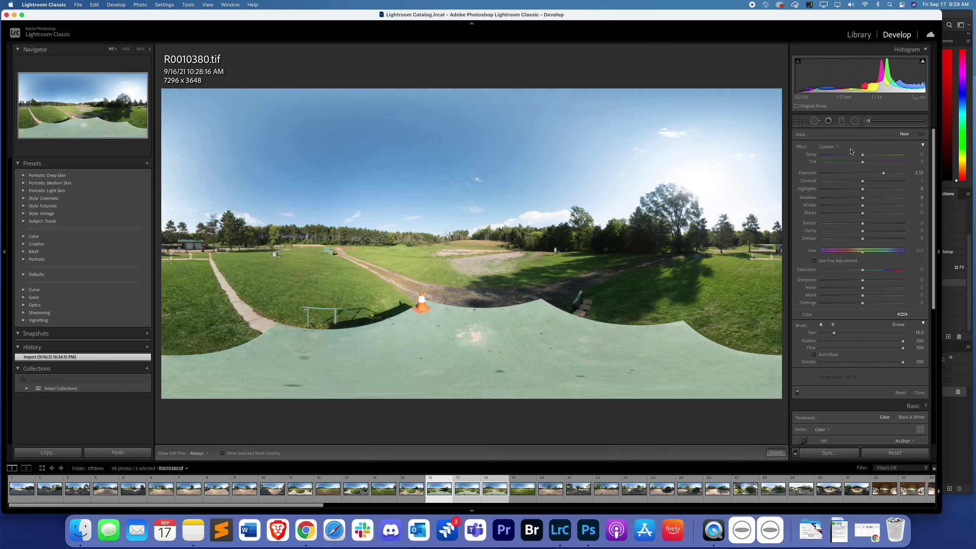
Step: Brush over the dark trees behind the shaded grass, set the brush's exposure to 1.03 and shadows to 16, and finish brushing
{"action": "mouse_move", "coordinate": [699, 213]}
{"action": "left_mouse_down"}
{"action": "mouse_move", "coordinate": [664, 240]}
{"action": "mouse_move", "coordinate": [545, 246]}
{"action": "mouse_move", "coordinate": [634, 257]}
{"action": "mouse_move", "coordinate": [642, 280]}
{"action": "mouse_move", "coordinate": [603, 298]}
{"action": "mouse_move", "coordinate": [539, 261]}
{"action": "mouse_move", "coordinate": [615, 246]}
{"action": "left_mouse_up"}
{"action": "key", "text": "h"}
{"action": "key", "text": "h"}
{"action": "mouse_move", "coordinate": [884, 173]}
{"action": "left_mouse_down"}
{"action": "mouse_move", "coordinate": [872, 174]}
{"action": "mouse_move", "coordinate": [869, 199]}
{"action": "left_mouse_up"}
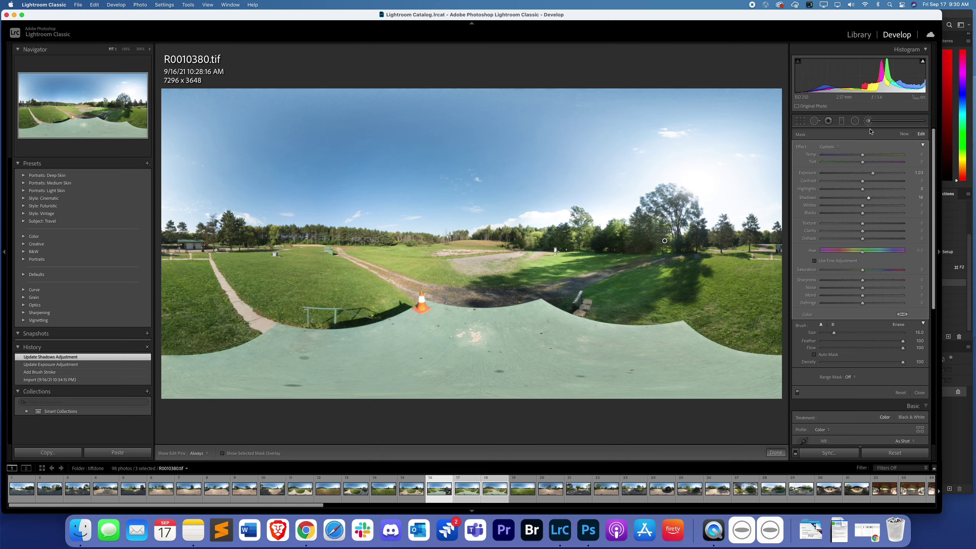
{"action": "key", "text": "k"}
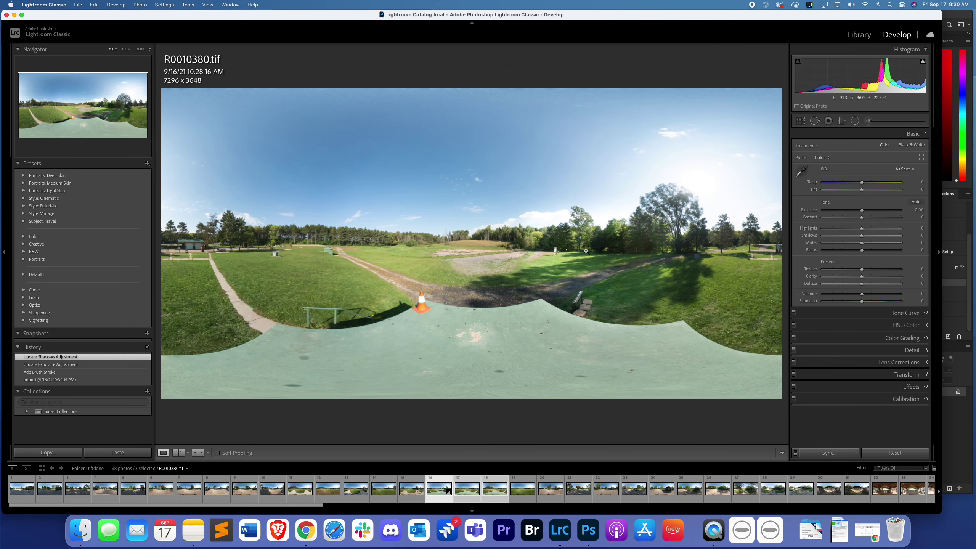